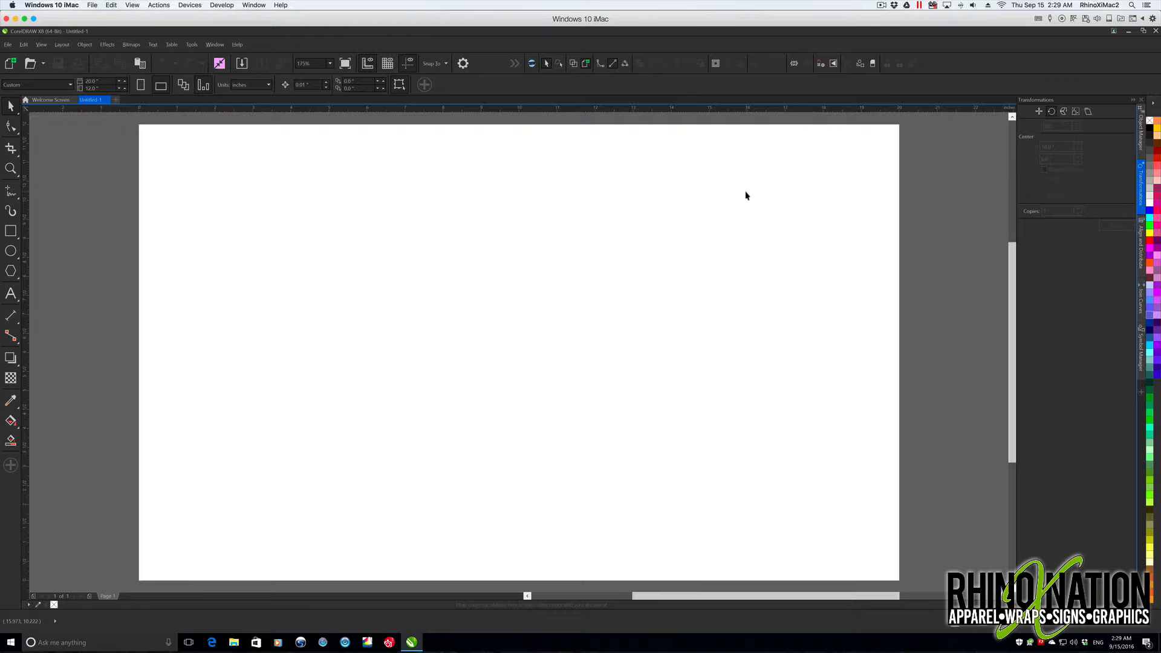
# - Draw a 5-inch circle centered on the page, fill it purple and remove its outline
pyautogui.click(10, 250)
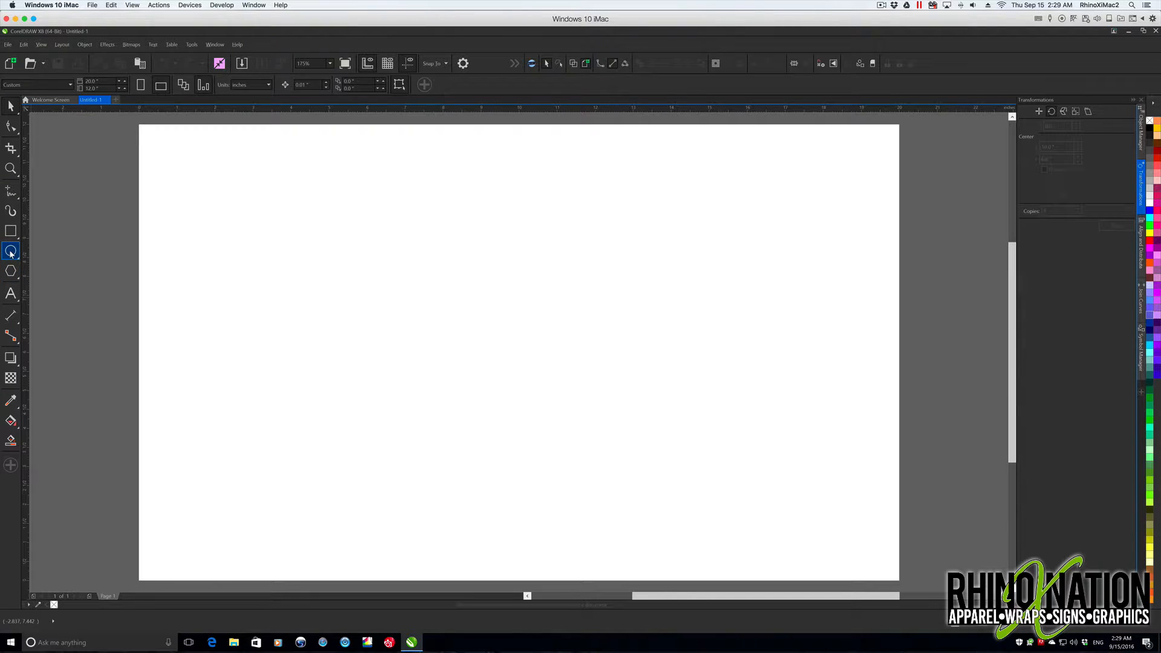
pyautogui.moveTo(496, 312); pyautogui.dragTo(637, 439)
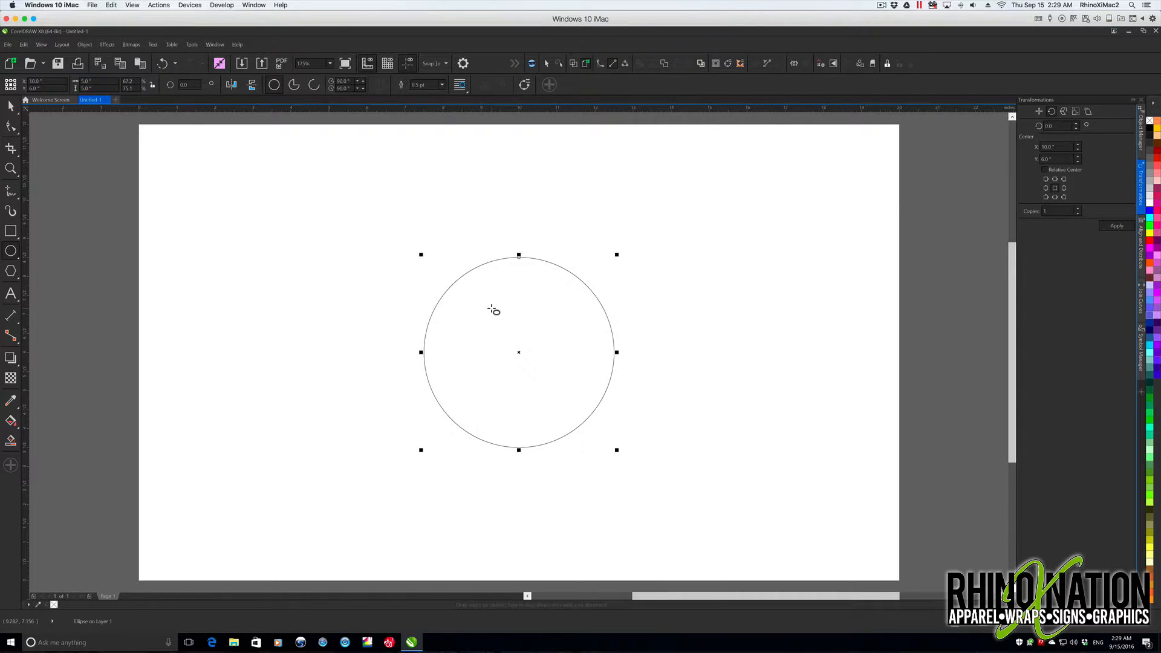
pyautogui.click(1156, 283)
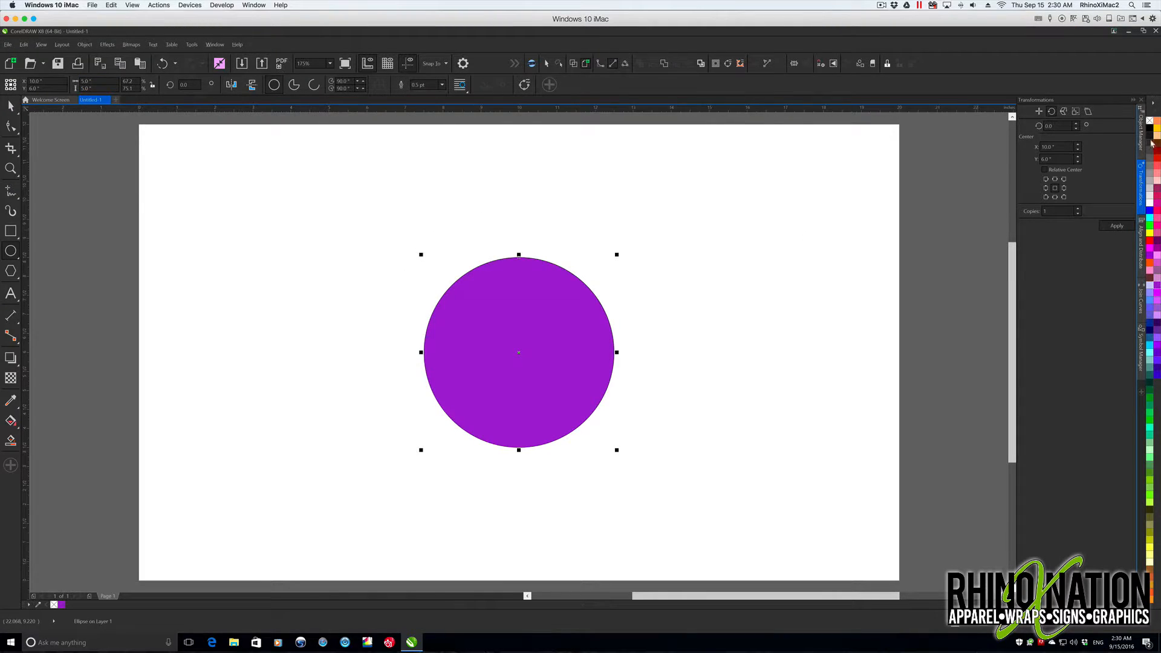
pyautogui.rightClick(1149, 121)
# - Open the Symbol Manager and add the purple circle to it as a symbol
pyautogui.click(215, 44)
pyautogui.moveTo(258, 240)
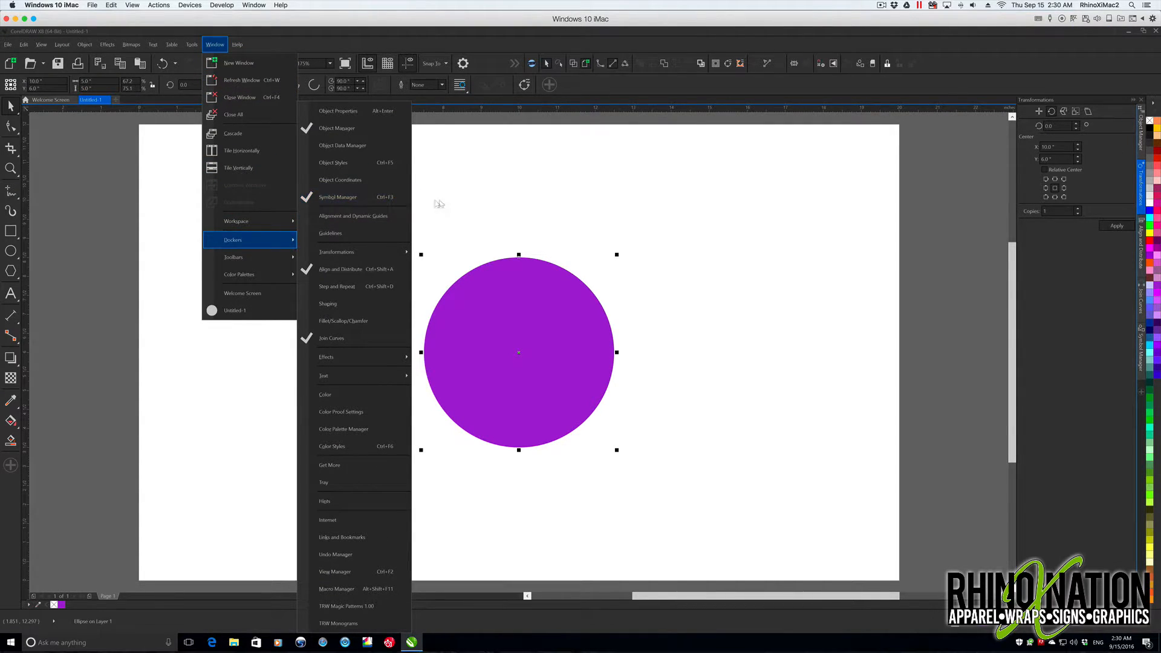
pyautogui.click(818, 361)
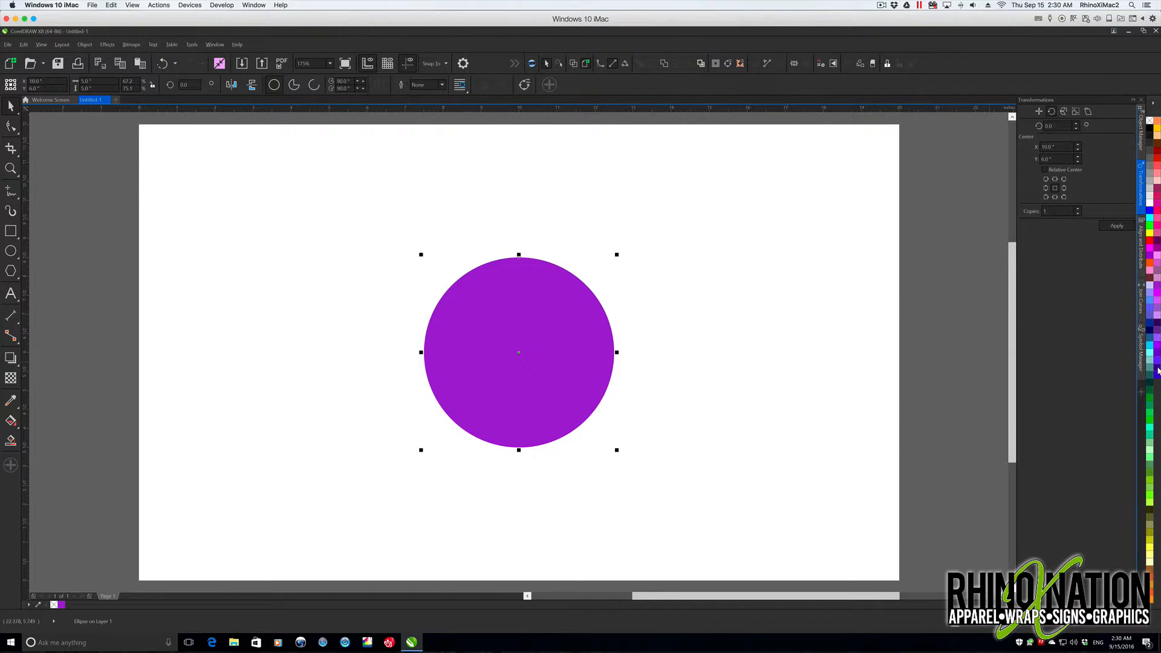
pyautogui.click(1142, 357)
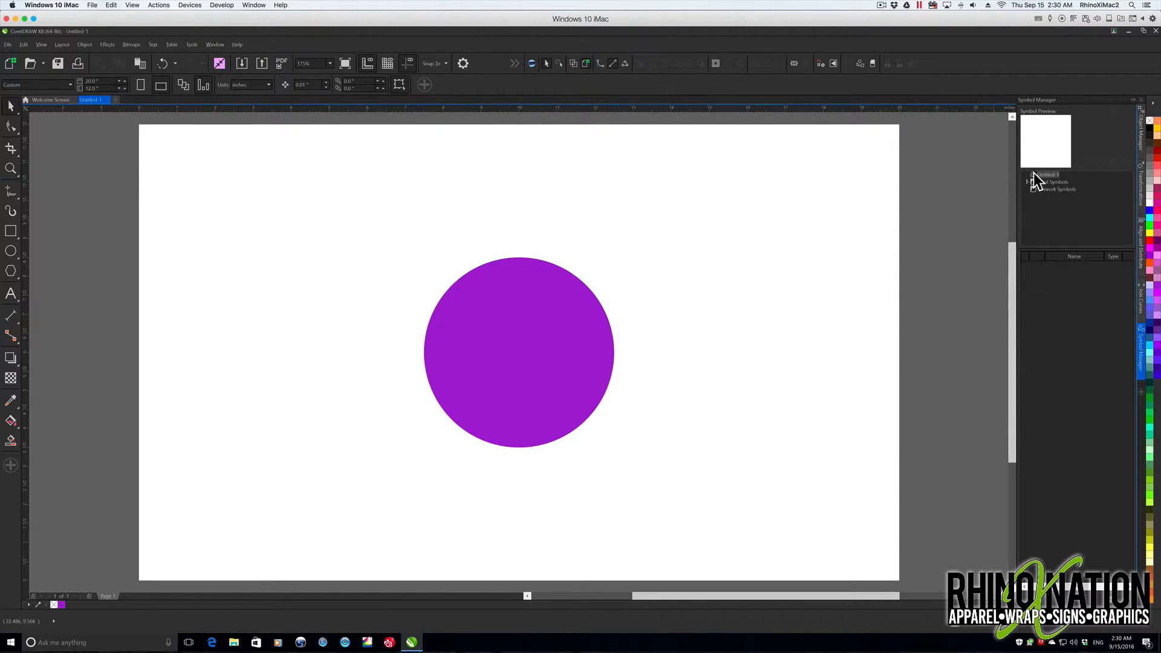
pyautogui.click(547, 330)
pyautogui.moveTo(519, 354); pyautogui.dragTo(1055, 335)
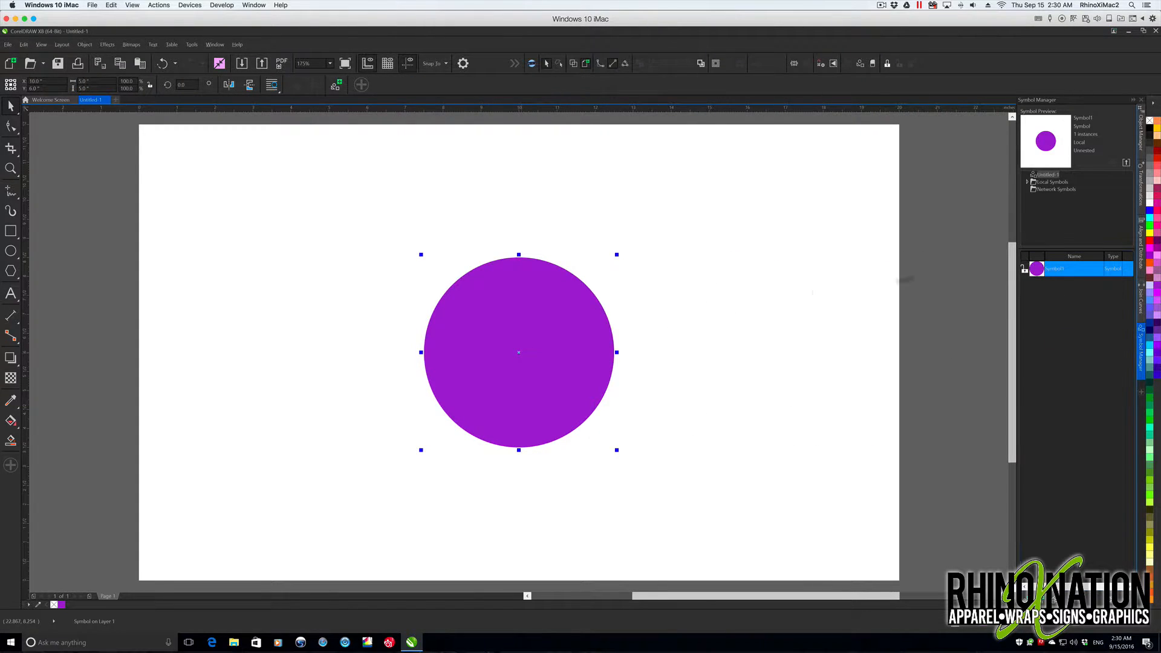
# - Rename the circle symbol to 5" circle
pyautogui.doubleClick(1058, 269)
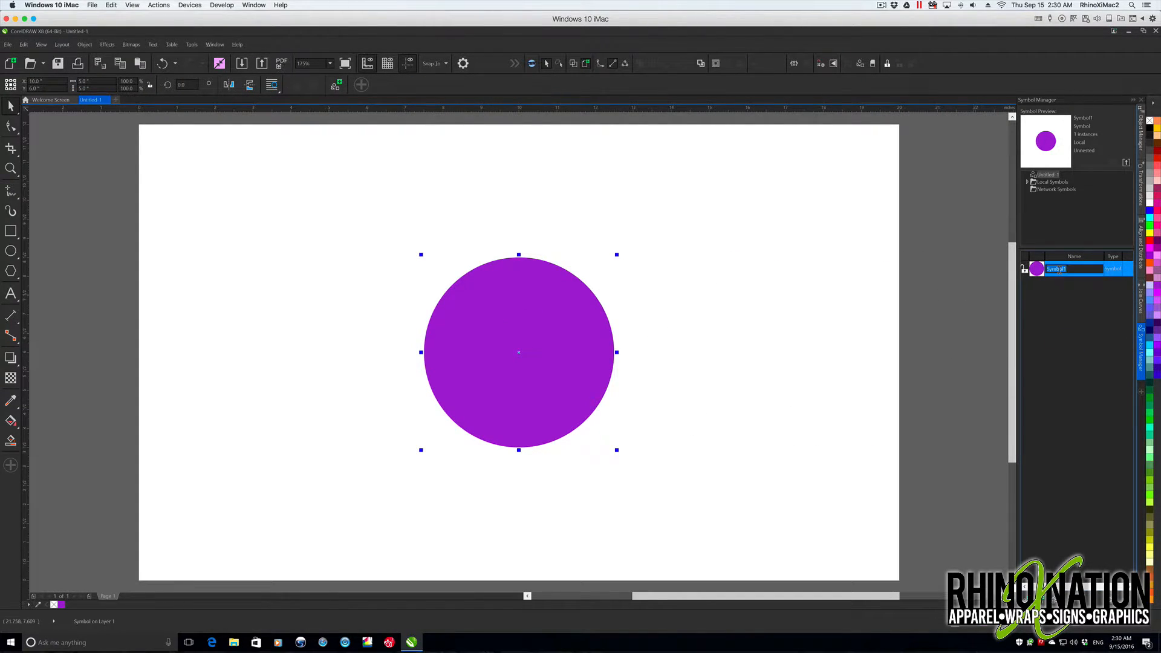
pyautogui.write('S" circle')
pyautogui.press('Return')
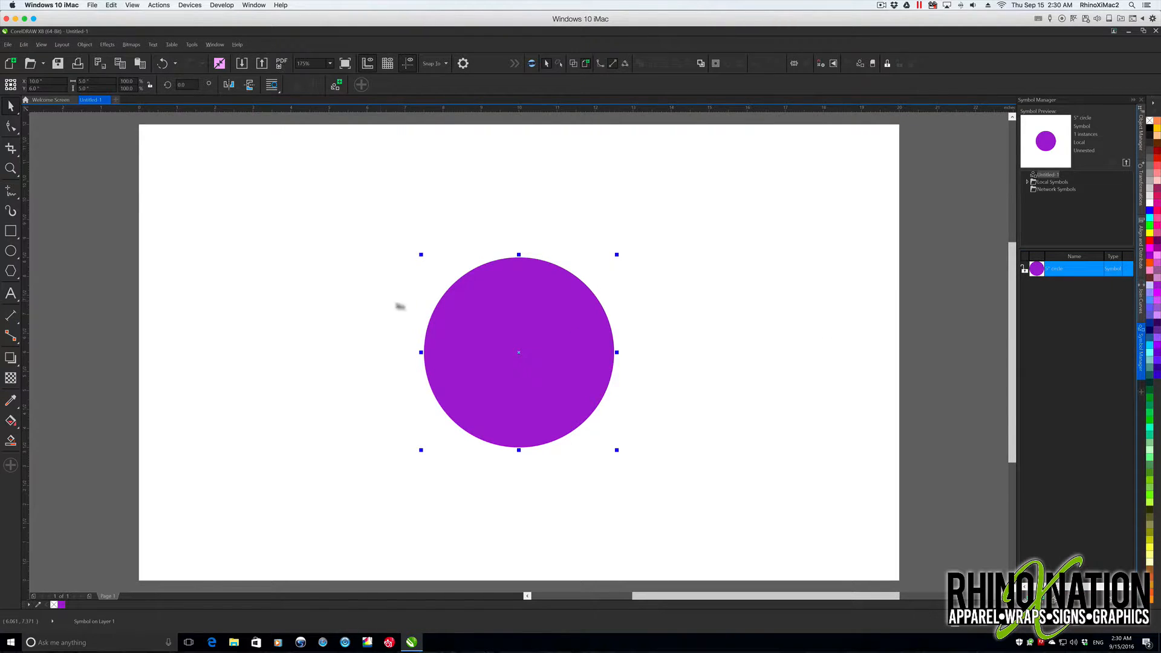
# - Place and undo a second instance of the circle symbol, and revert the original circle on the page to objects
pyautogui.moveTo(1049, 268); pyautogui.dragTo(711, 387)
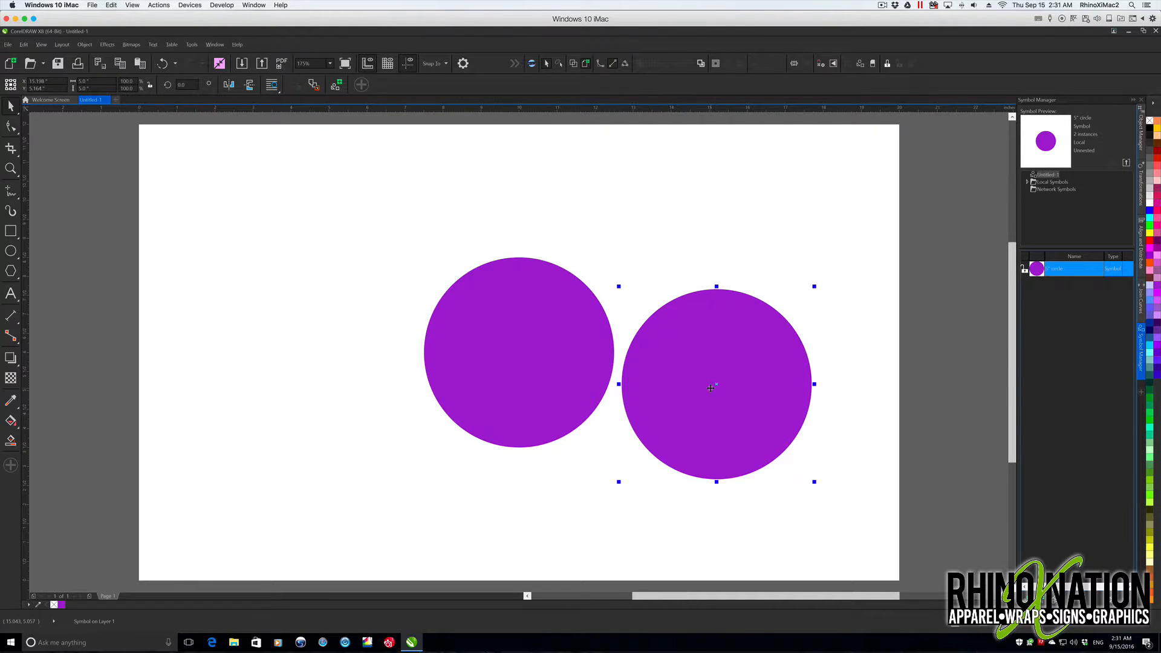
pyautogui.hotkey('ctrl', 'z')
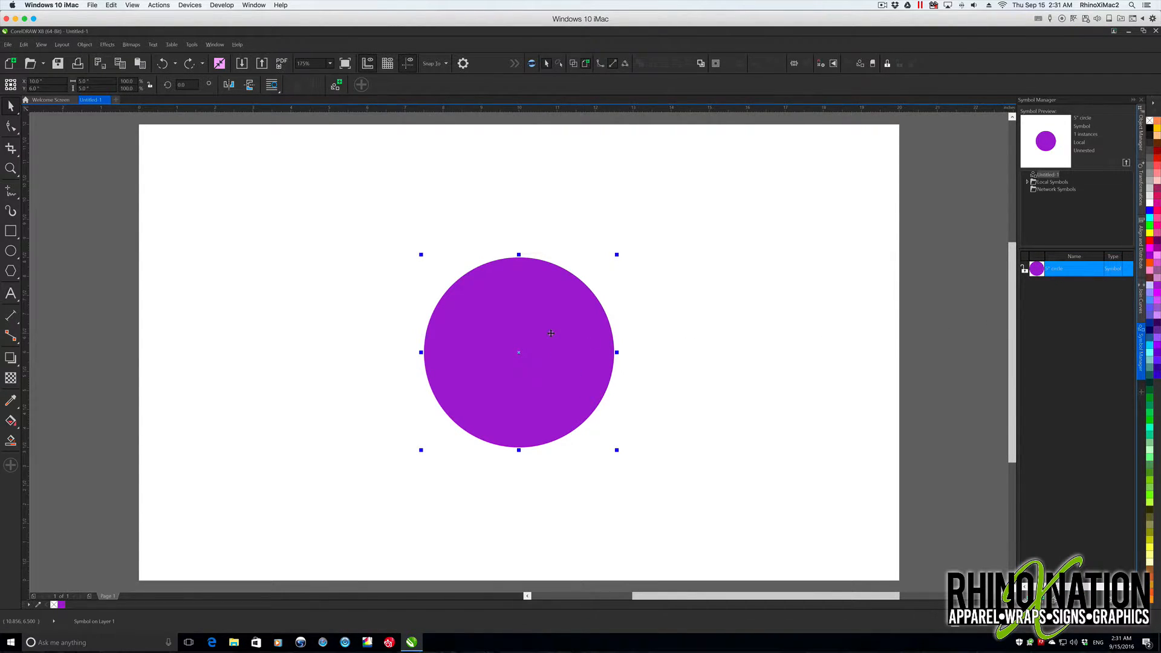
pyautogui.rightClick(533, 308)
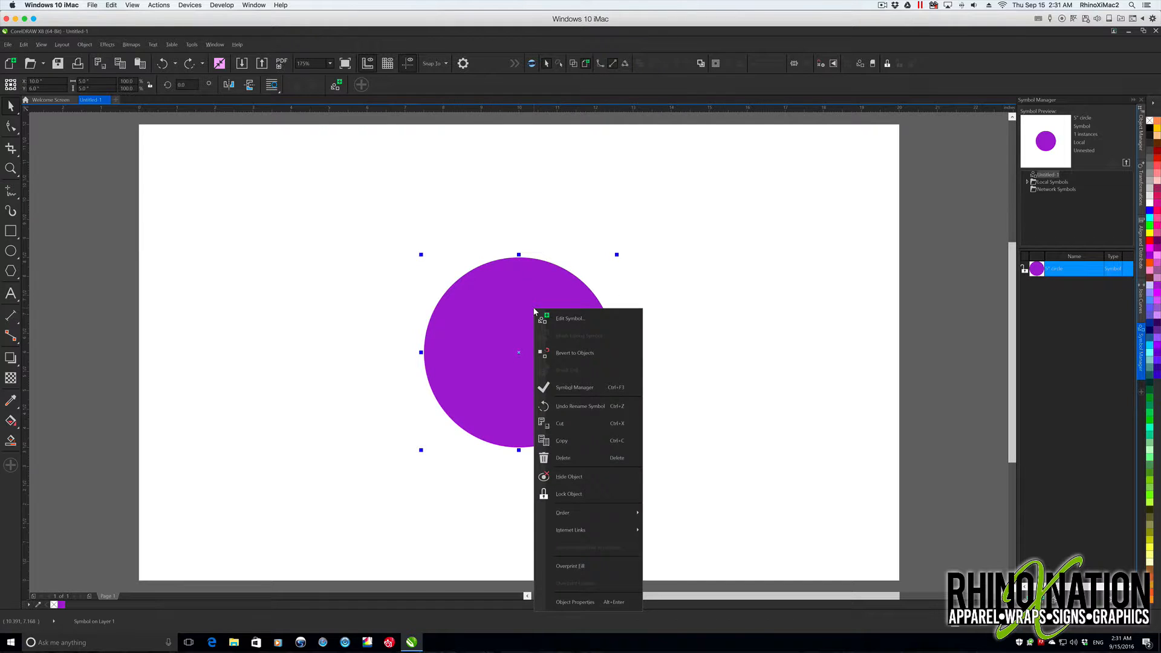
pyautogui.click(592, 355)
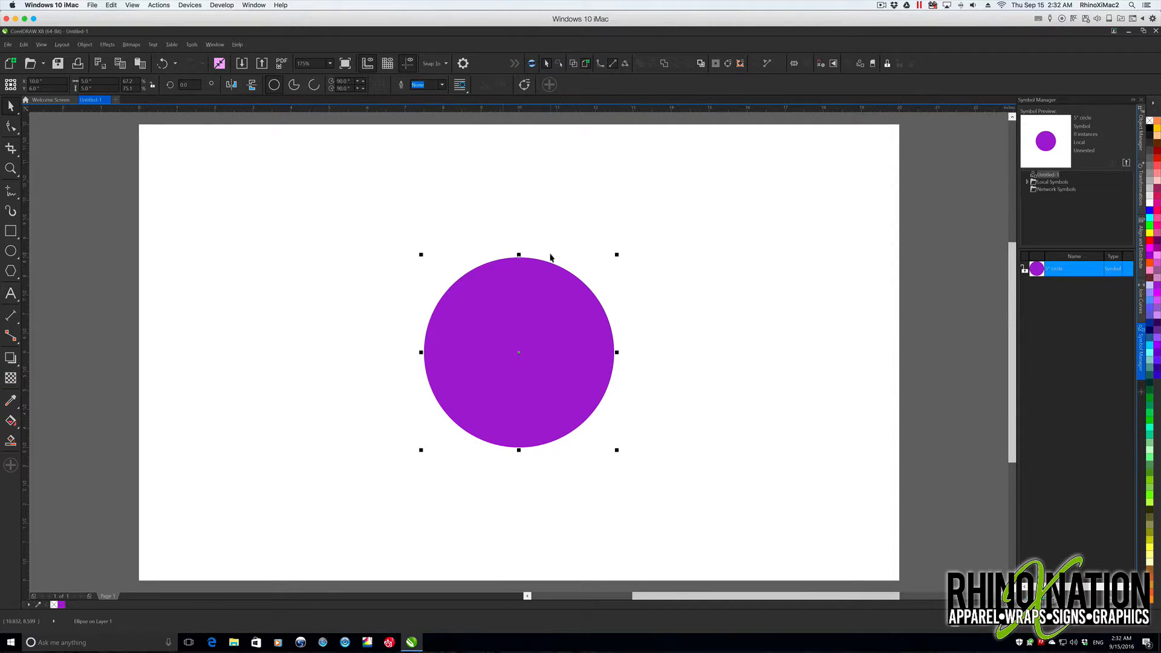
# - Draw a U-shaped 3-point curve about 1.26 inches wide and 1.29 inches high, above and beside the circle
pyautogui.click(13, 192)
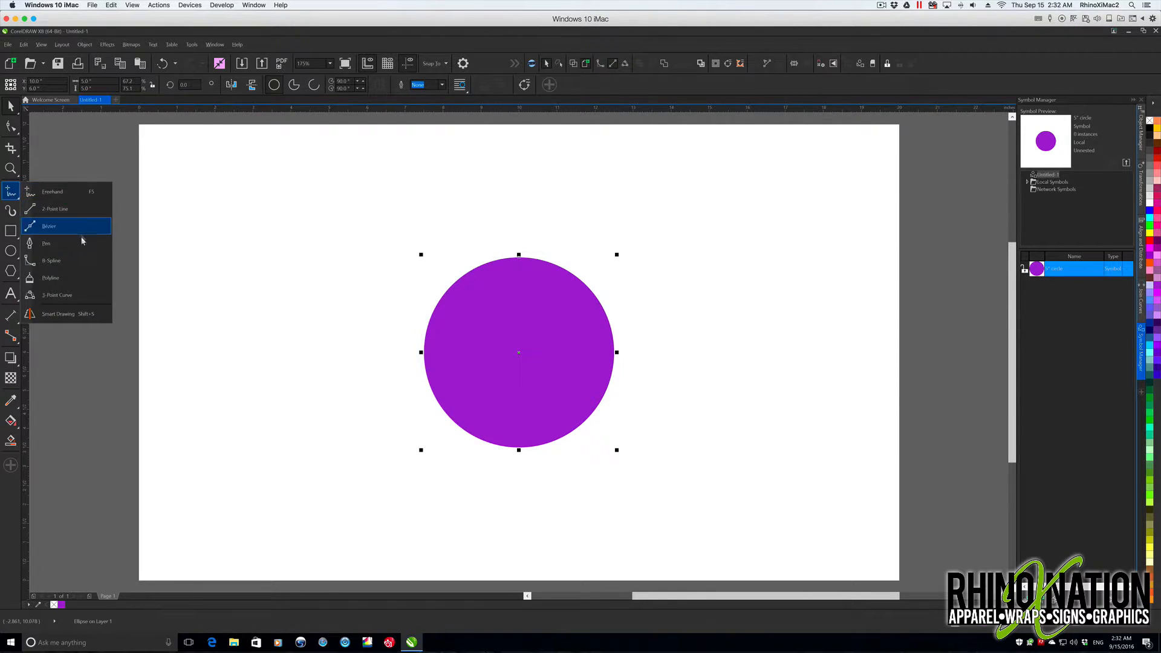
pyautogui.click(55, 297)
pyautogui.moveTo(689, 246); pyautogui.dragTo(733, 245)
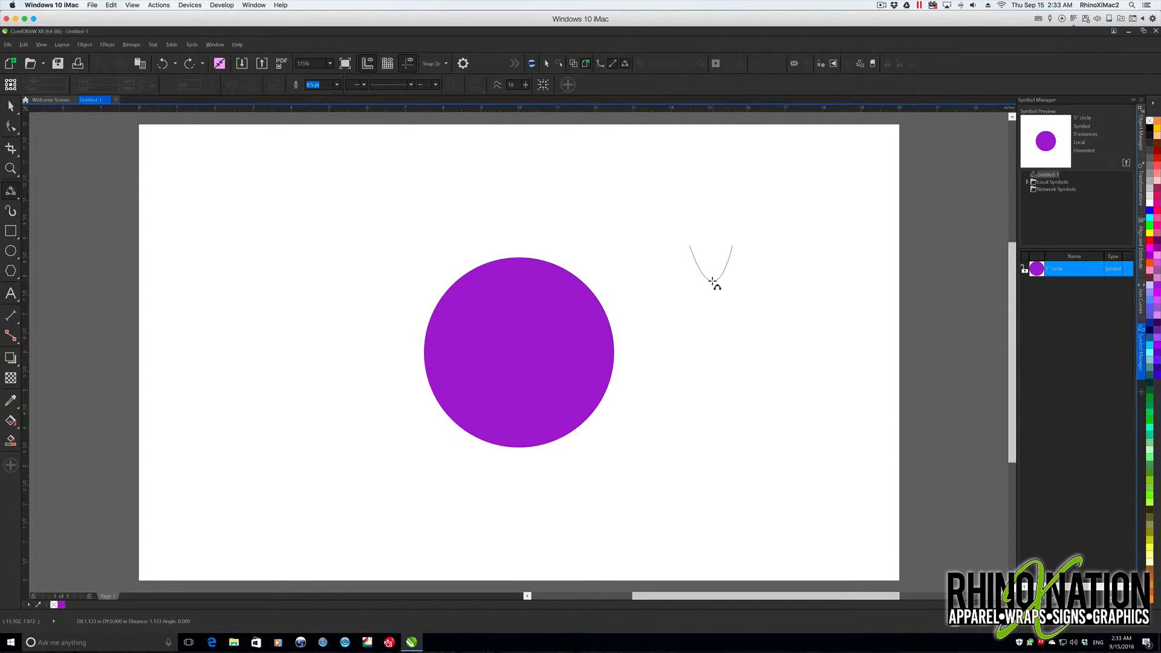
pyautogui.click(704, 298)
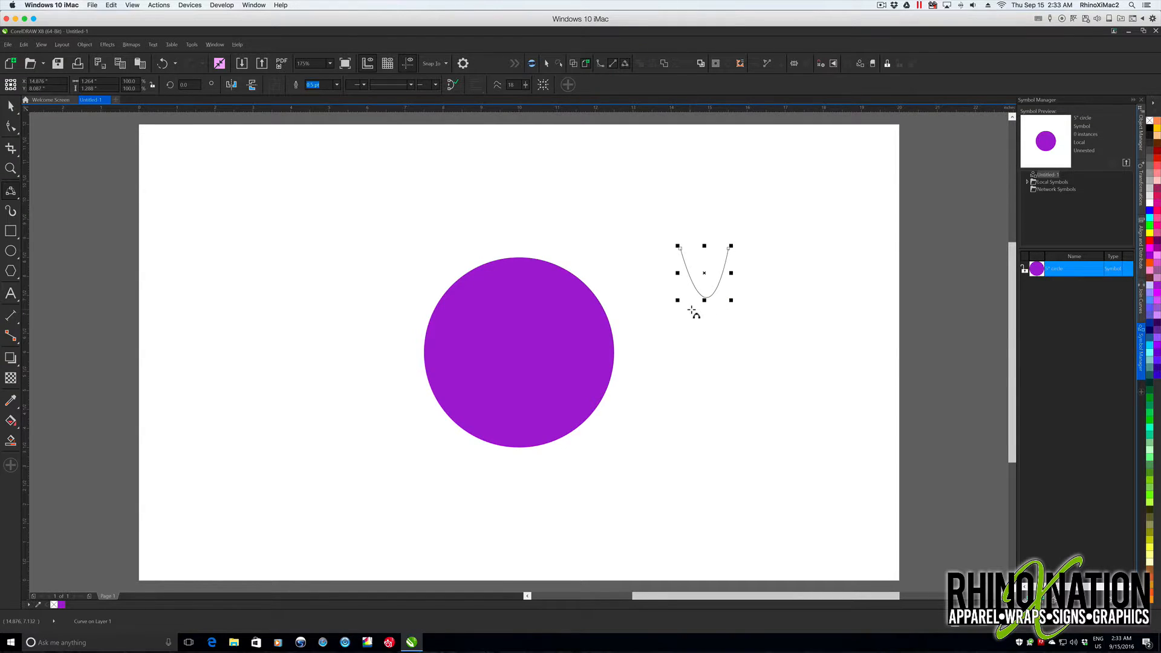
pyautogui.press('space')
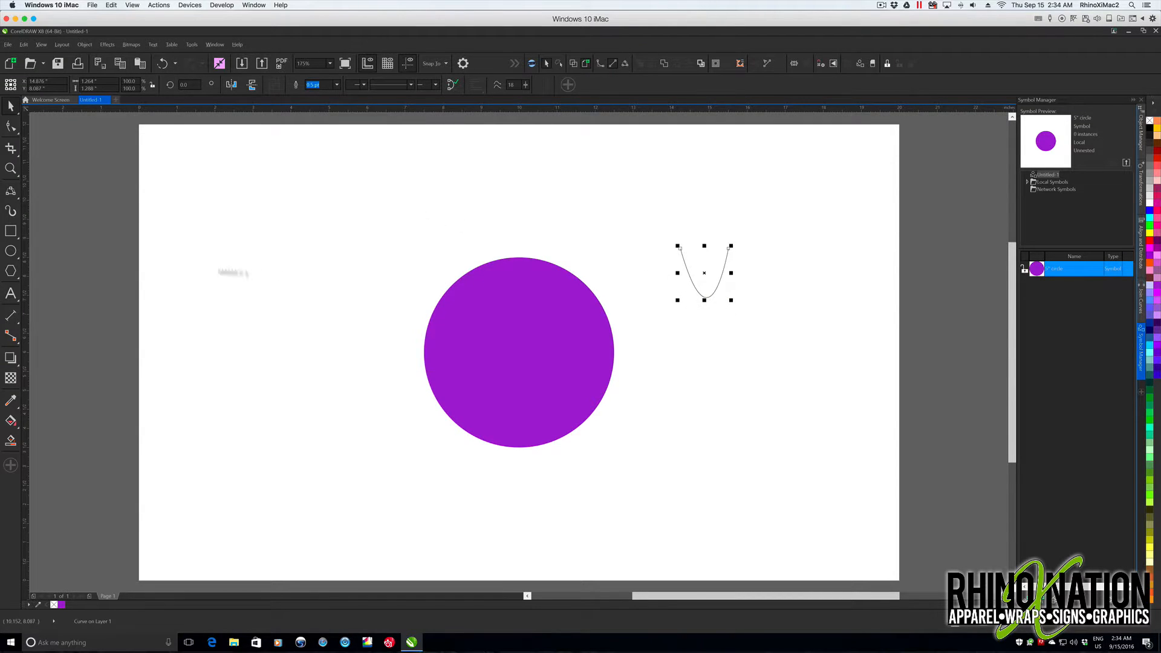
# - Add a vertical guideline through the U-shaped curve's center and align the curve's bottom node to it
pyautogui.click(704, 275)
pyautogui.click(10, 126)
pyautogui.click(706, 298)
pyautogui.doubleClick(706, 297)
pyautogui.moveTo(707, 299); pyautogui.dragTo(705, 298)
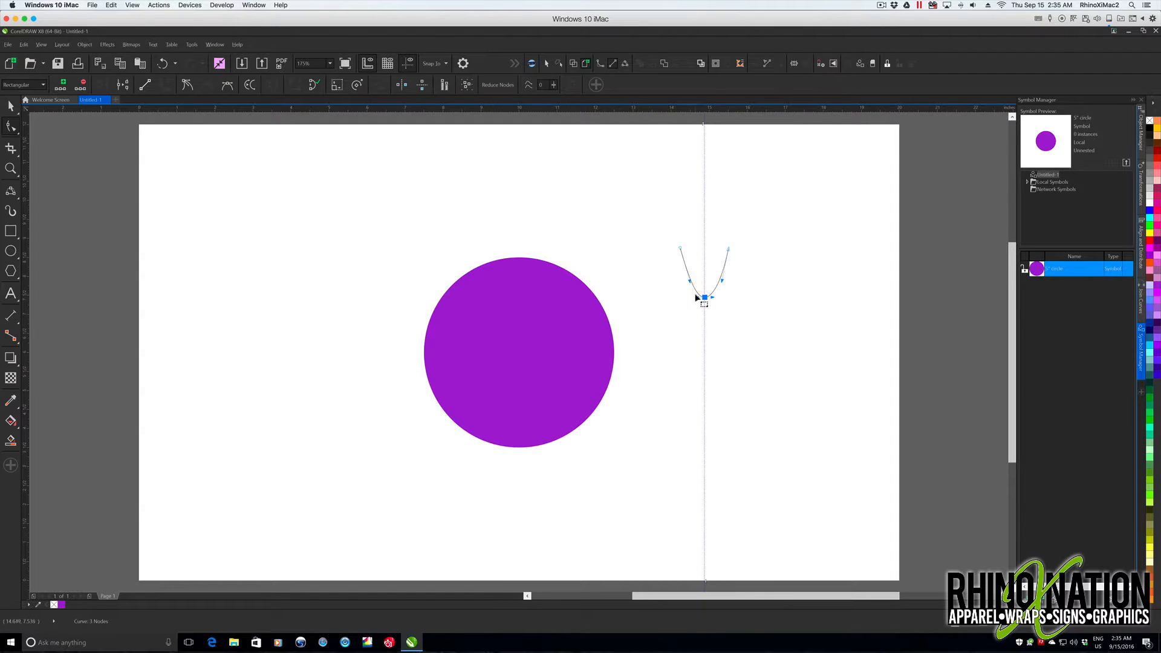
# - Make the curve's bottom node symmetrical and adjust the control handles so both sides bulge evenly outward
pyautogui.click(230, 89)
pyautogui.moveTo(713, 298); pyautogui.dragTo(711, 298)
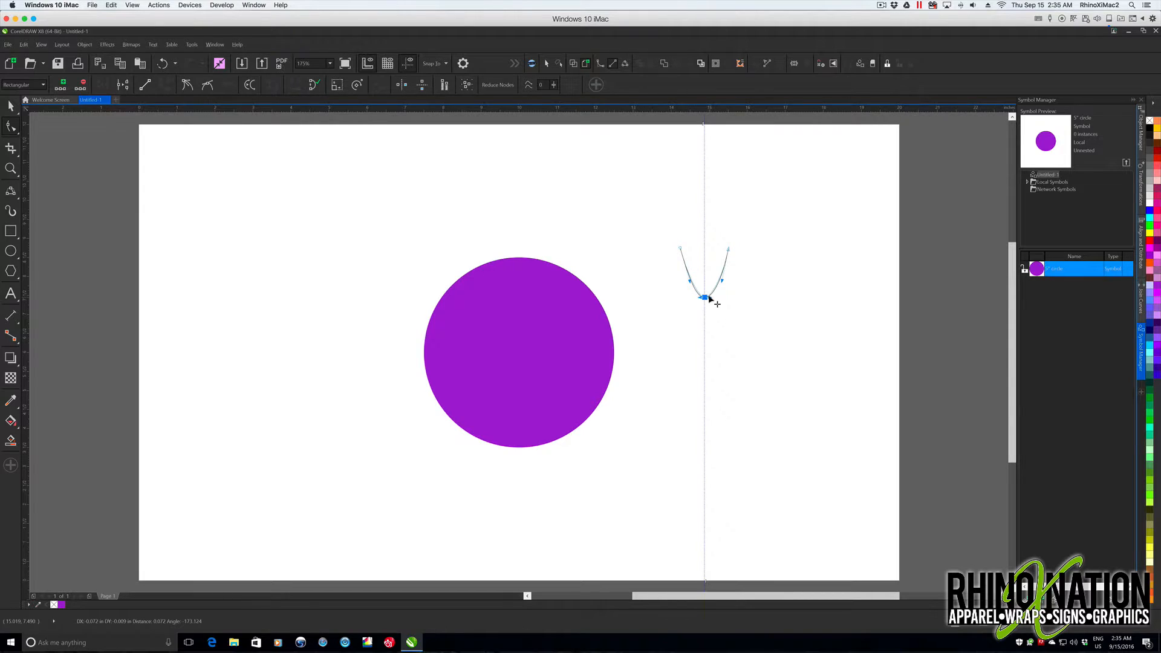
pyautogui.moveTo(691, 282); pyautogui.dragTo(728, 284)
# - Close the curve's open top with the Pen tool and bow the new top edge upward to form a shield shape
pyautogui.click(11, 191)
pyautogui.click(53, 250)
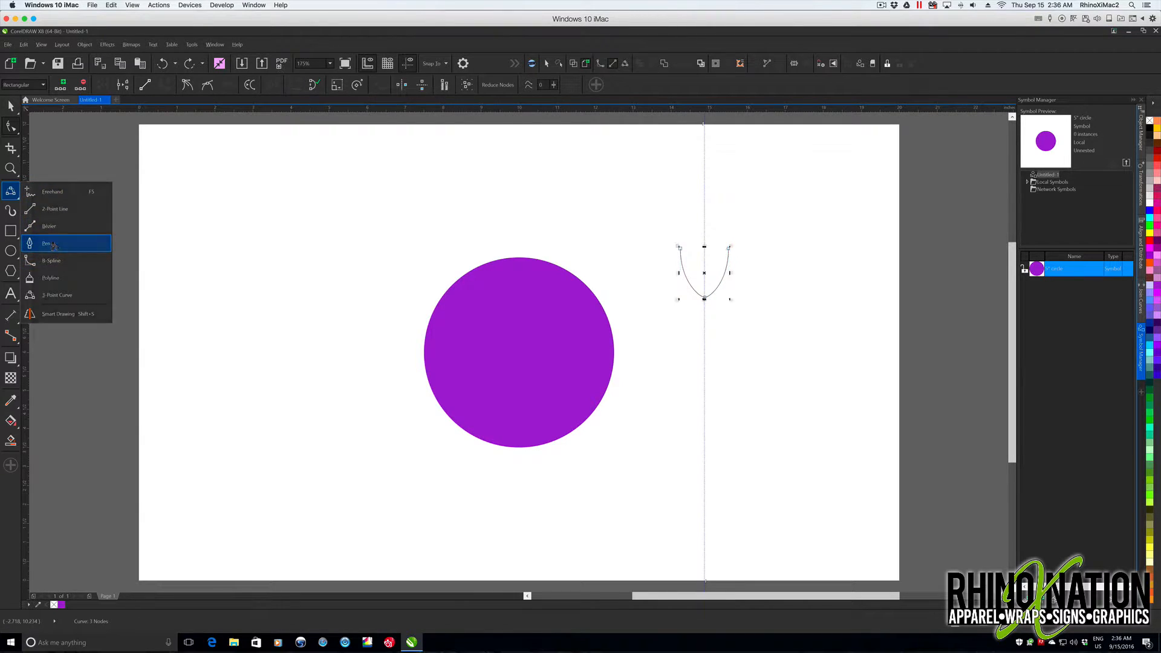
pyautogui.click(681, 249)
pyautogui.click(728, 253)
pyautogui.press('F10')
pyautogui.click(681, 250)
pyautogui.click(187, 85)
pyautogui.moveTo(680, 216); pyautogui.dragTo(706, 232)
# - Scale the shield down proportionally to about 0.84 by 1.0 inches and fill it yellow-orange with no outline
pyautogui.press('space')
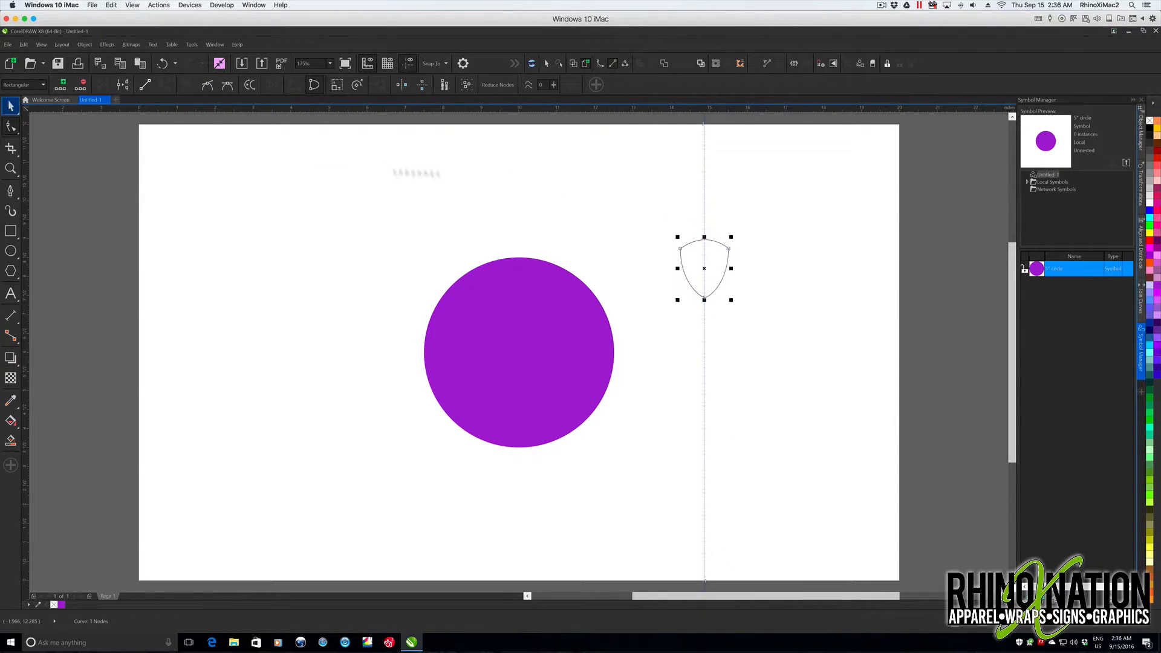
pyautogui.click(707, 210)
pyautogui.click(705, 301)
pyautogui.click(706, 302)
pyautogui.moveTo(733, 302); pyautogui.dragTo(721, 283)
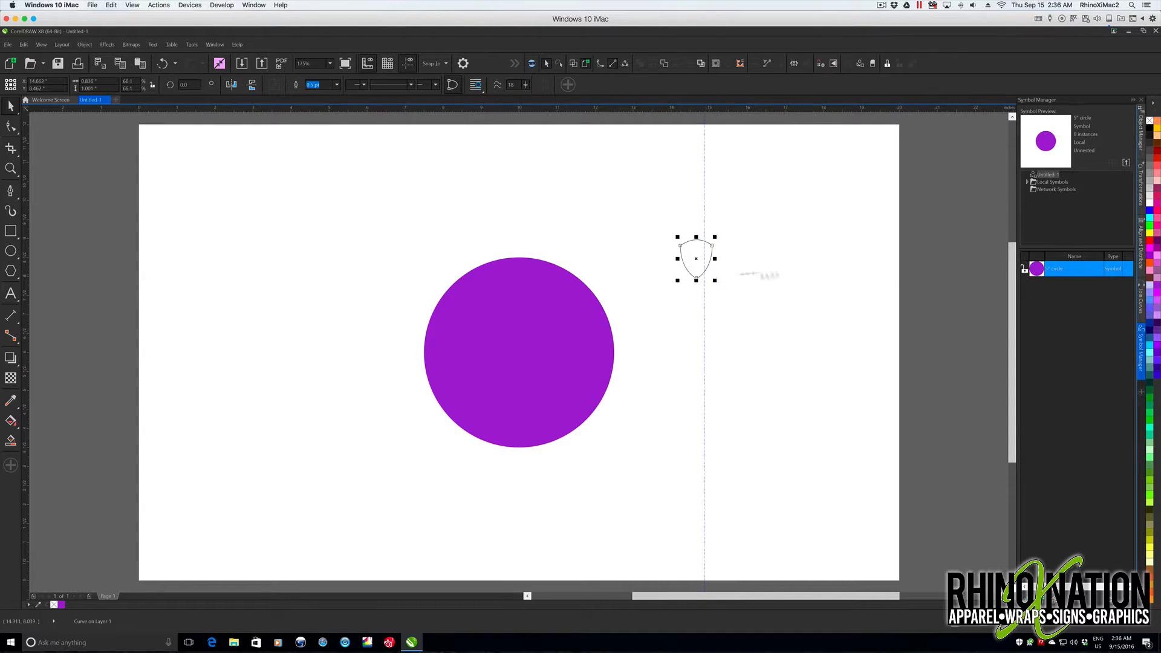
pyautogui.click(1157, 129)
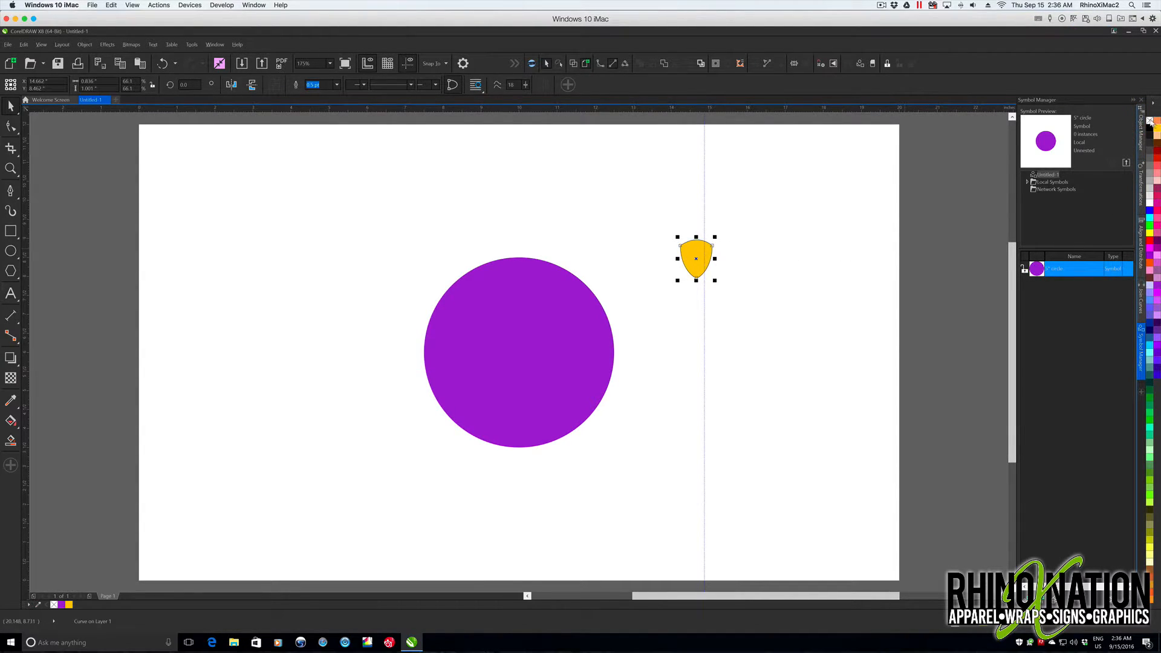
# - Center the shield on the circle's top edge and save it as a symbol named tooth knockout 1
pyautogui.moveTo(696, 255); pyautogui.dragTo(518, 260)
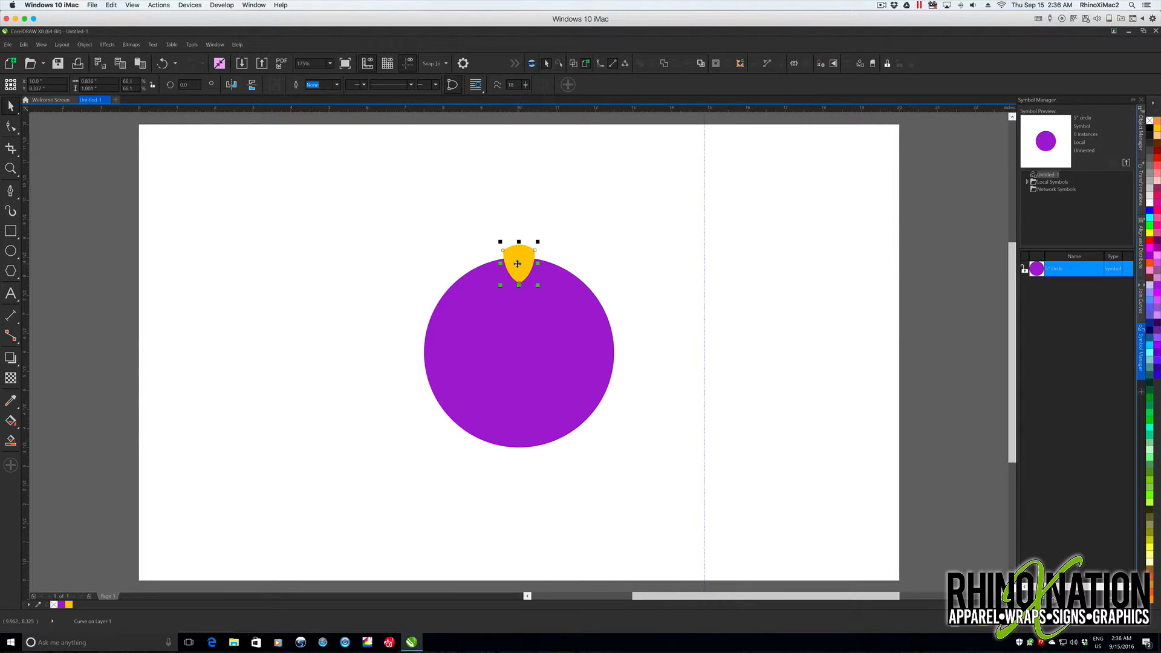
pyautogui.moveTo(520, 264); pyautogui.dragTo(1052, 313)
pyautogui.doubleClick(1056, 287)
pyautogui.write('tooth knockout')
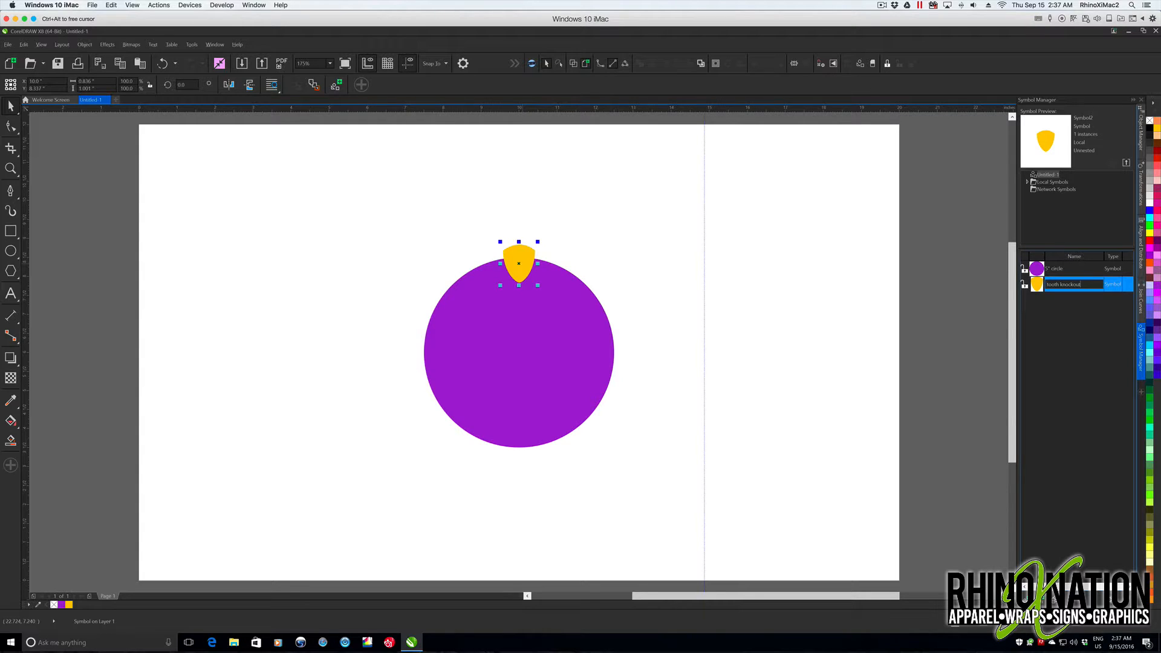
pyautogui.press('Return')
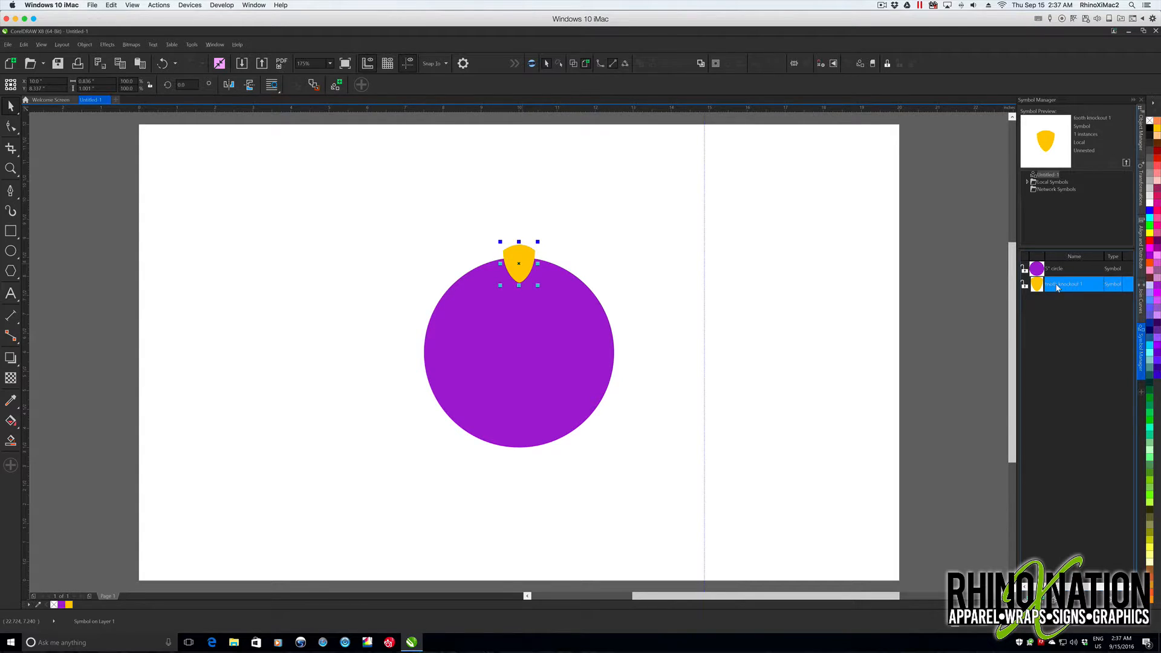
# - Revert the shield symbol on the page to ordinary objects and select it
pyautogui.rightClick(520, 255)
pyautogui.click(549, 300)
pyautogui.press('Escape')
pyautogui.click(515, 260)
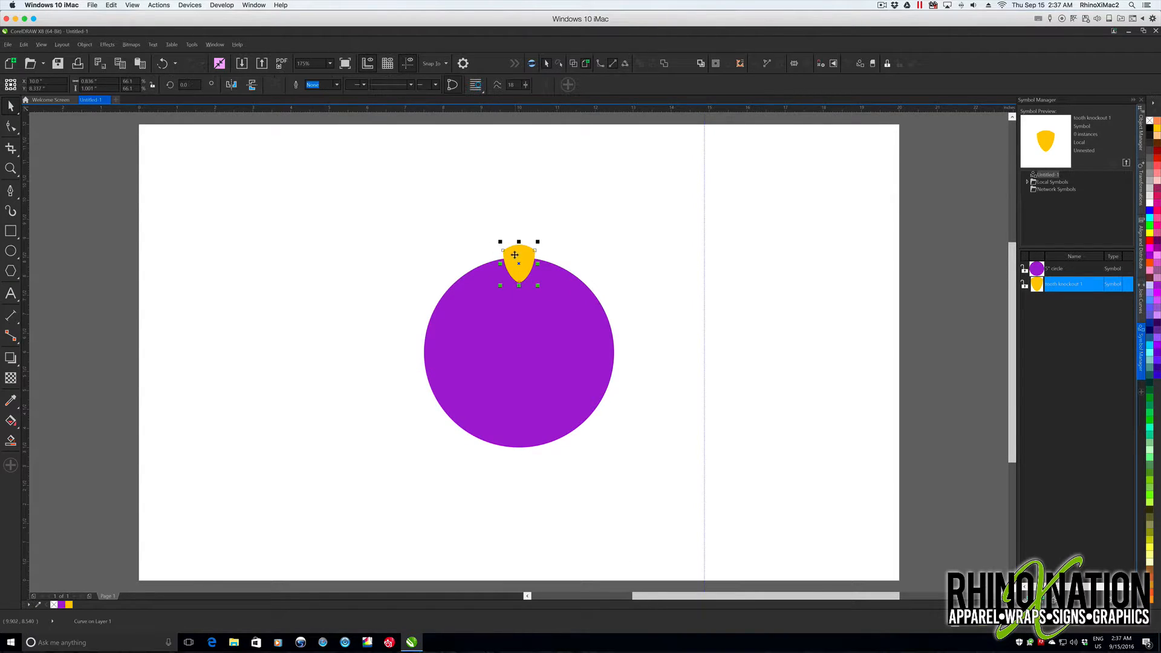
# - Move the shield's rotation center to the purple circle's center and open the Rotate transformation settings
pyautogui.click(522, 256)
pyautogui.moveTo(518, 265); pyautogui.dragTo(520, 352)
pyautogui.click(215, 44)
pyautogui.moveTo(252, 242)
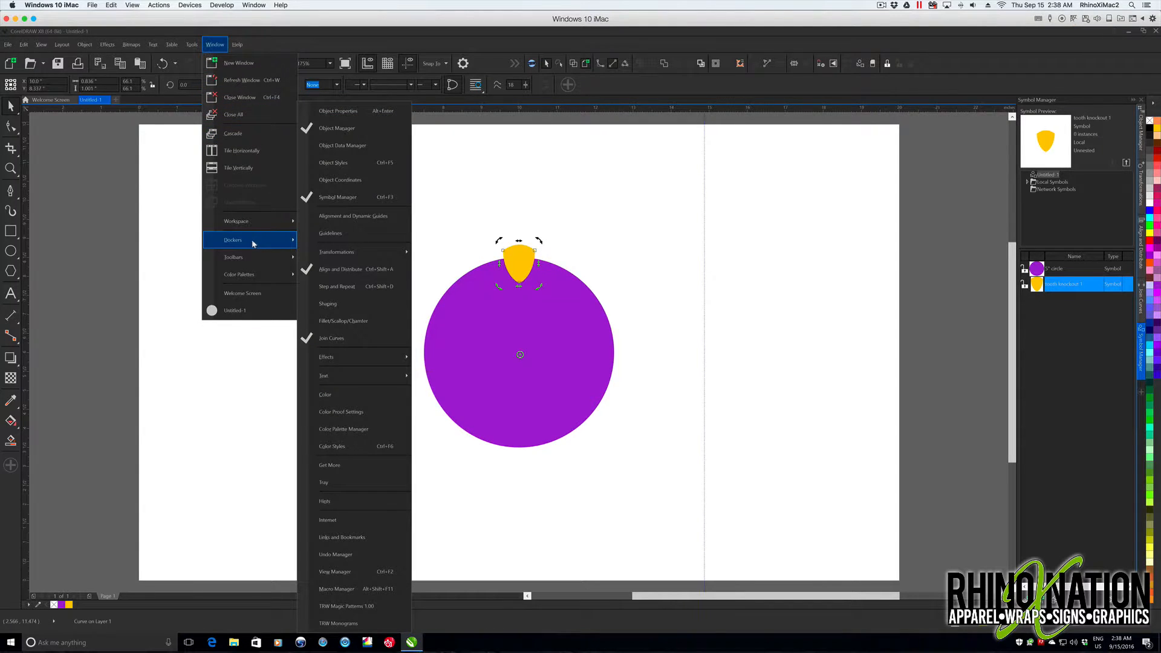
pyautogui.moveTo(392, 254)
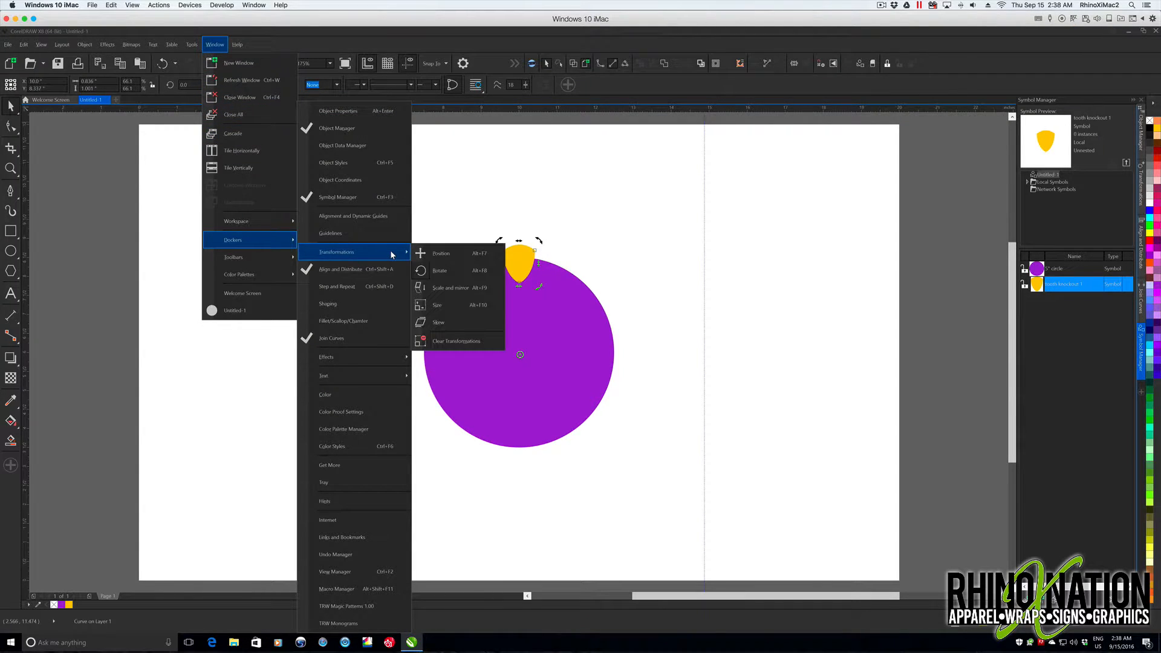
pyautogui.click(433, 270)
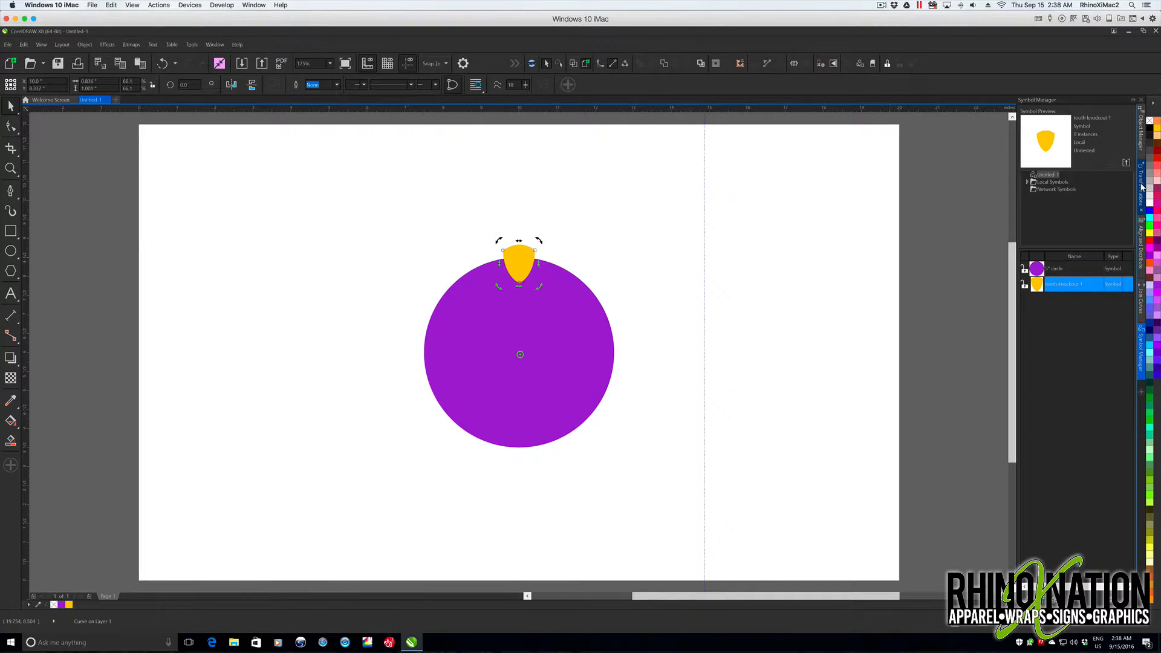
pyautogui.click(1142, 187)
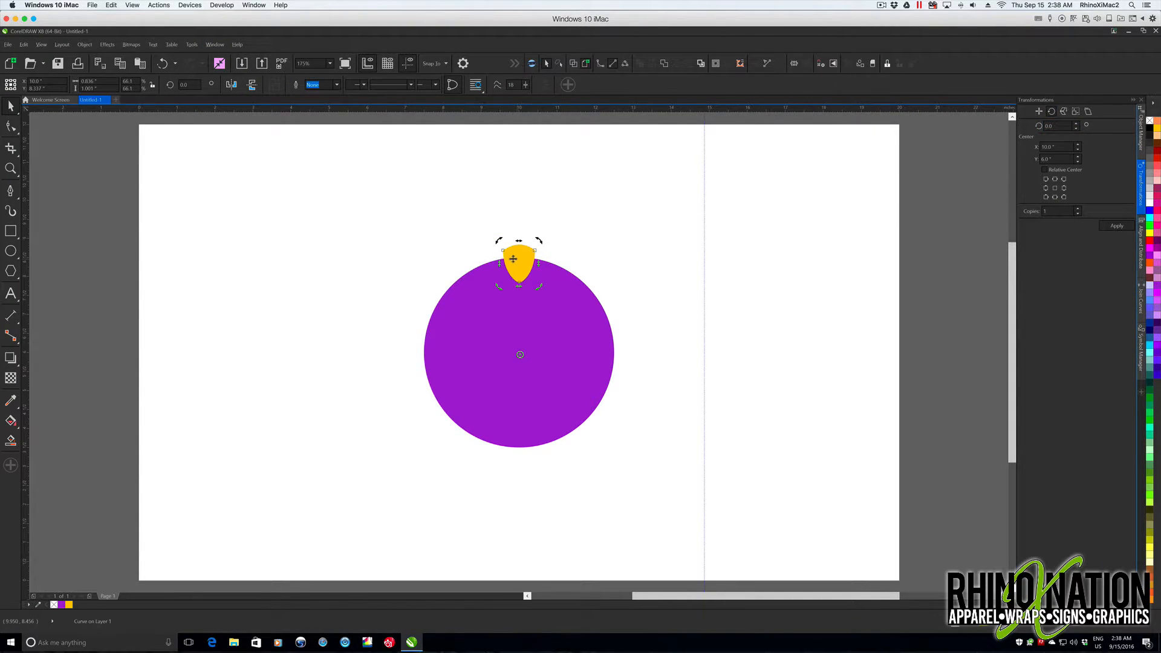
# - Try one rotated copy of the shield at an angle of 360/14 degrees, and undo it
pyautogui.click(1059, 126)
pyautogui.write('36')
pyautogui.write('0/14')
pyautogui.press('Return')
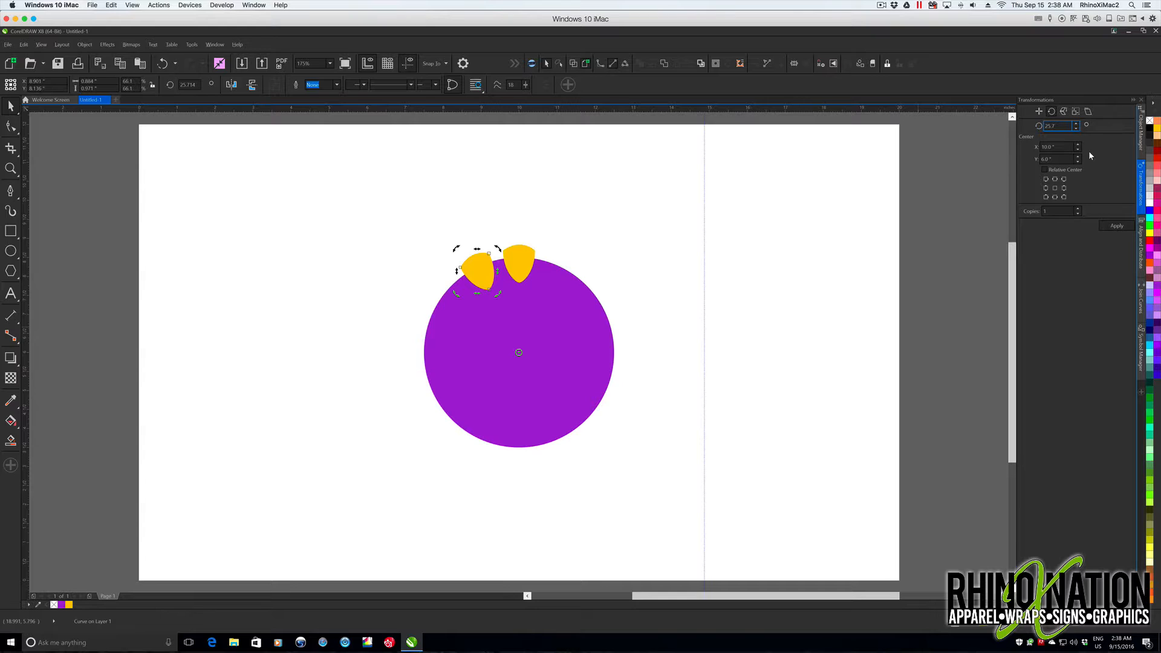
pyautogui.hotkey('ctrl', 'z')
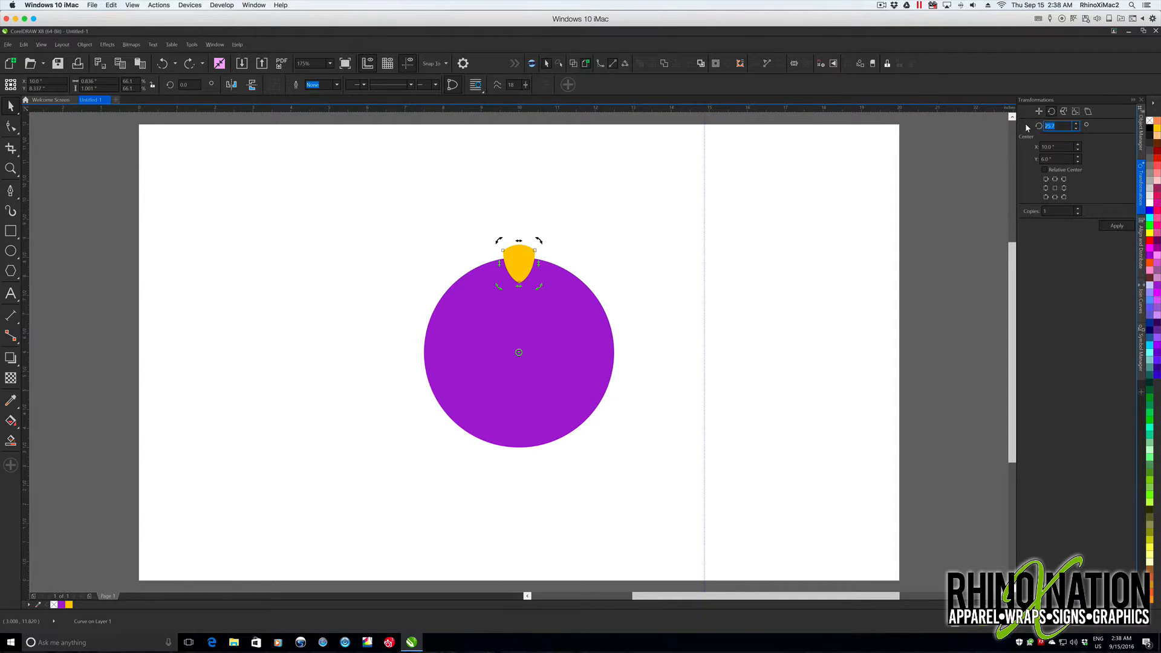
# - Set the rotation angle to 30 degrees and apply rotated shield copies until they surround the purple circle
pyautogui.write('30.0')
pyautogui.click(1115, 226)
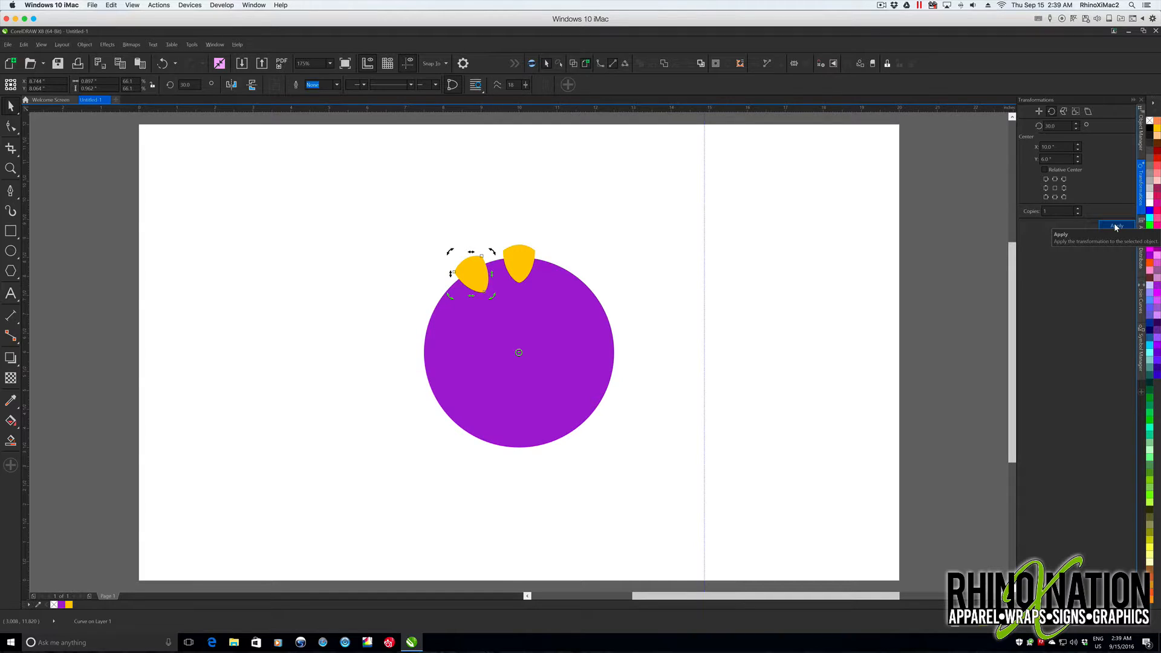
pyautogui.click(1116, 226)
pyautogui.click(1116, 226)
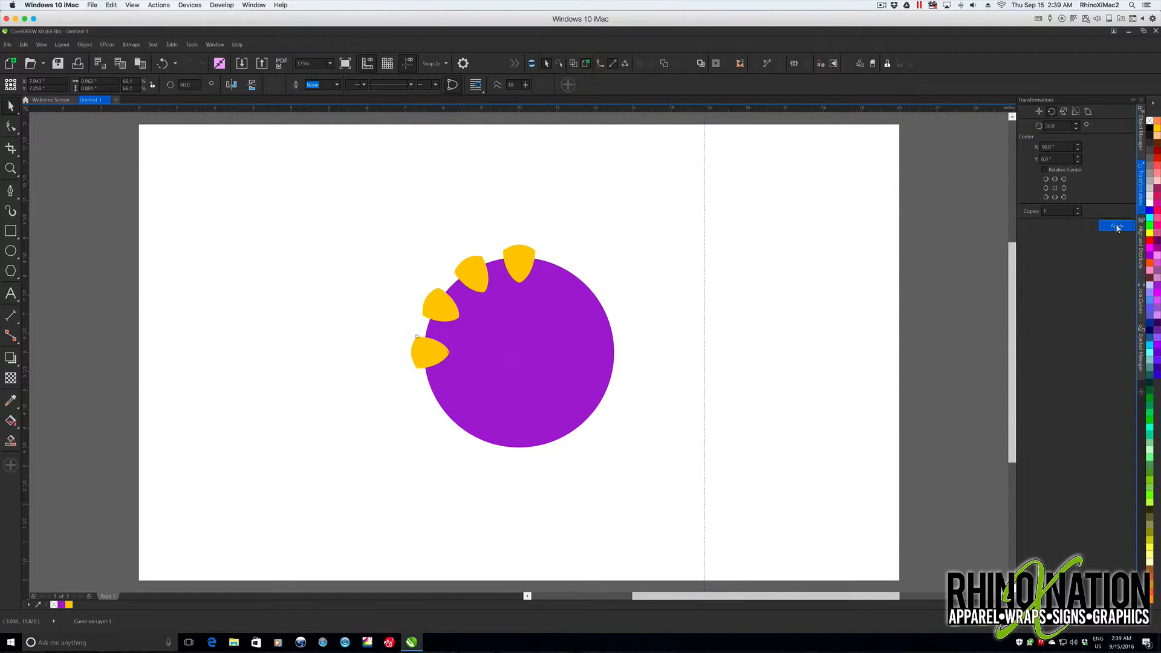
pyautogui.click(1116, 226)
pyautogui.click(1115, 226)
pyautogui.click(1116, 225)
pyautogui.click(1116, 226)
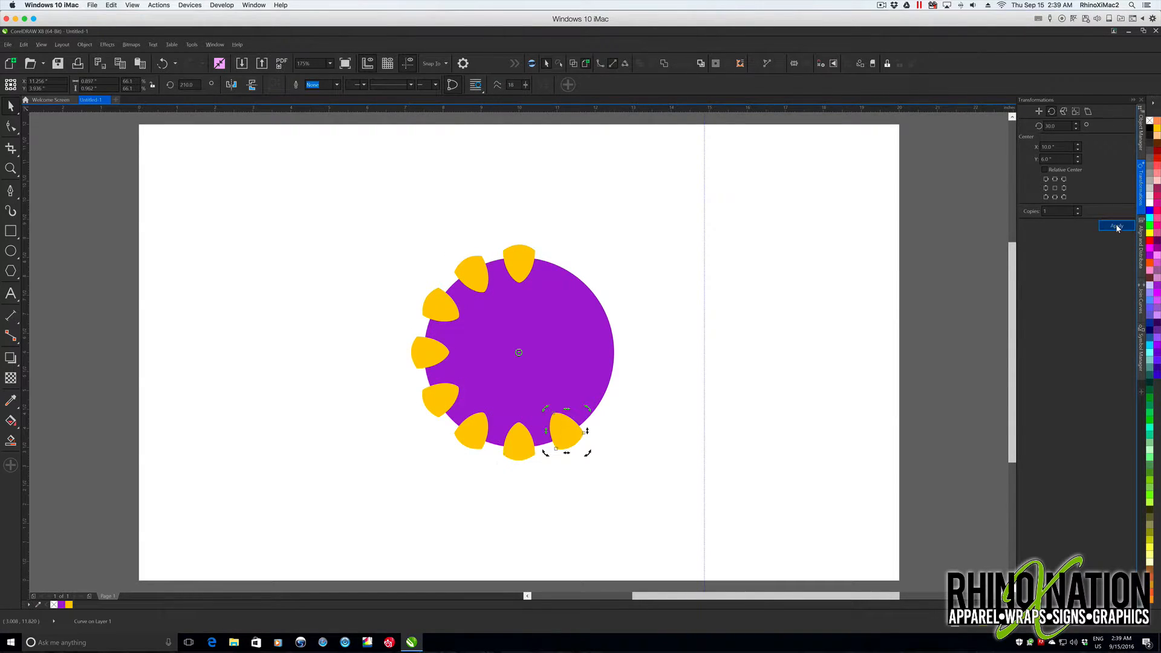
pyautogui.click(1117, 226)
pyautogui.click(1117, 227)
pyautogui.click(1116, 226)
pyautogui.click(1116, 227)
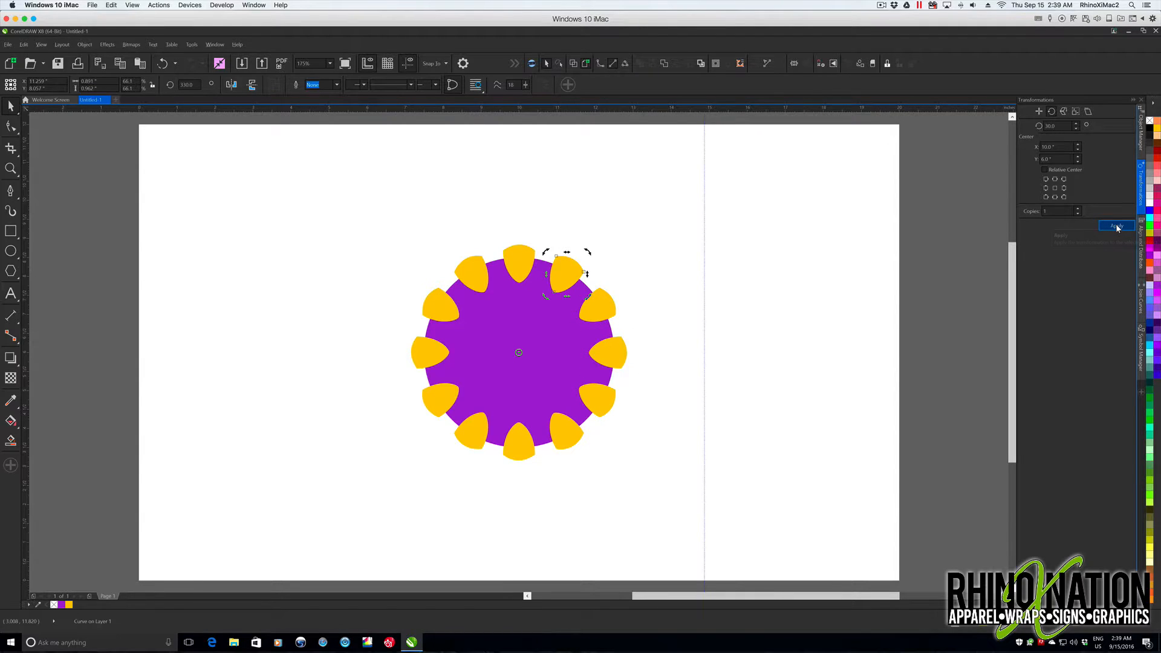
# - Try welding the purple circle and all the shields into one shape, and undo it
pyautogui.click(387, 260)
pyautogui.moveTo(366, 236); pyautogui.dragTo(676, 503)
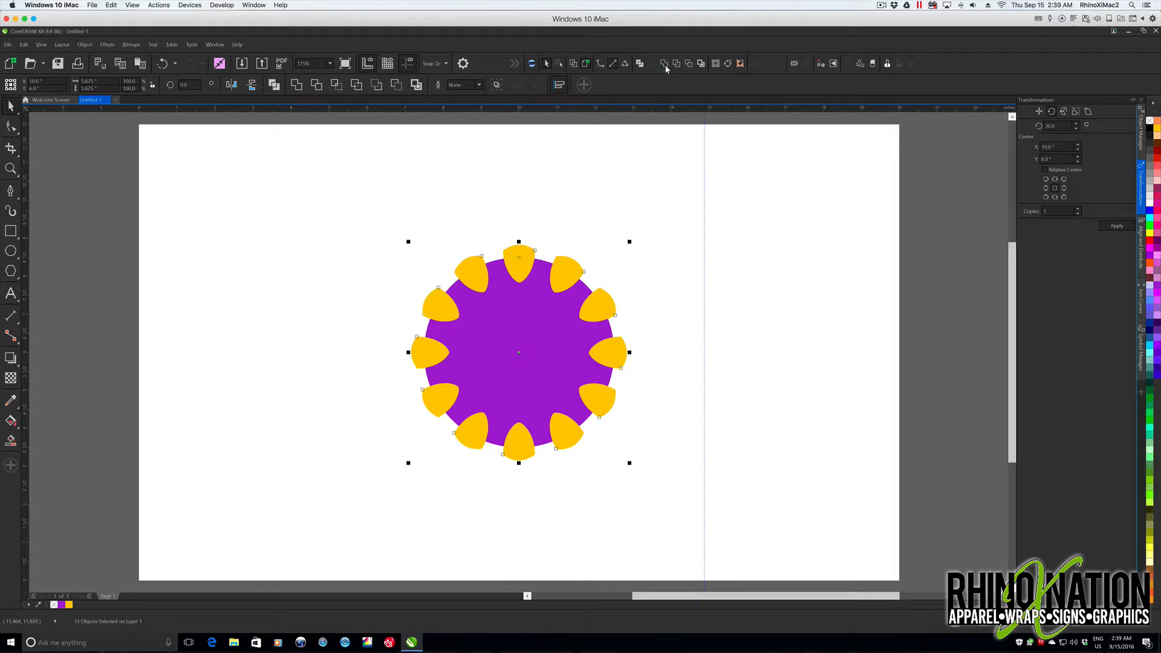
pyautogui.click(664, 64)
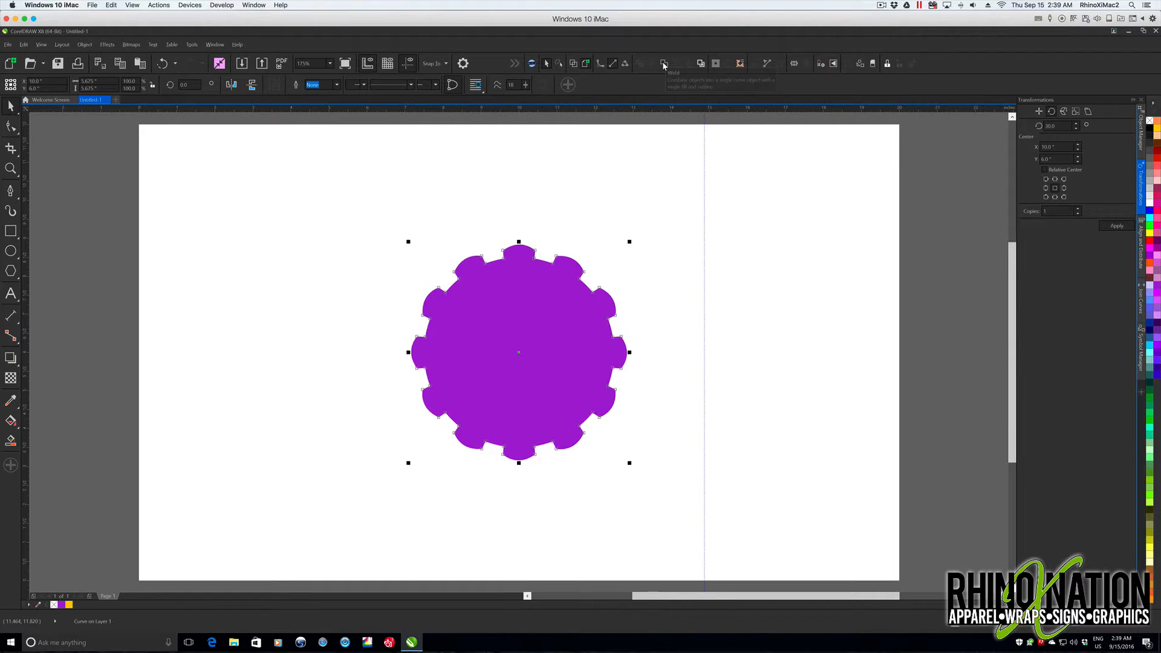
pyautogui.hotkey('ctrl', 'z')
# - Try cutting all the shields out of the purple circle with Back Minus Front
pyautogui.moveTo(360, 205); pyautogui.dragTo(674, 506)
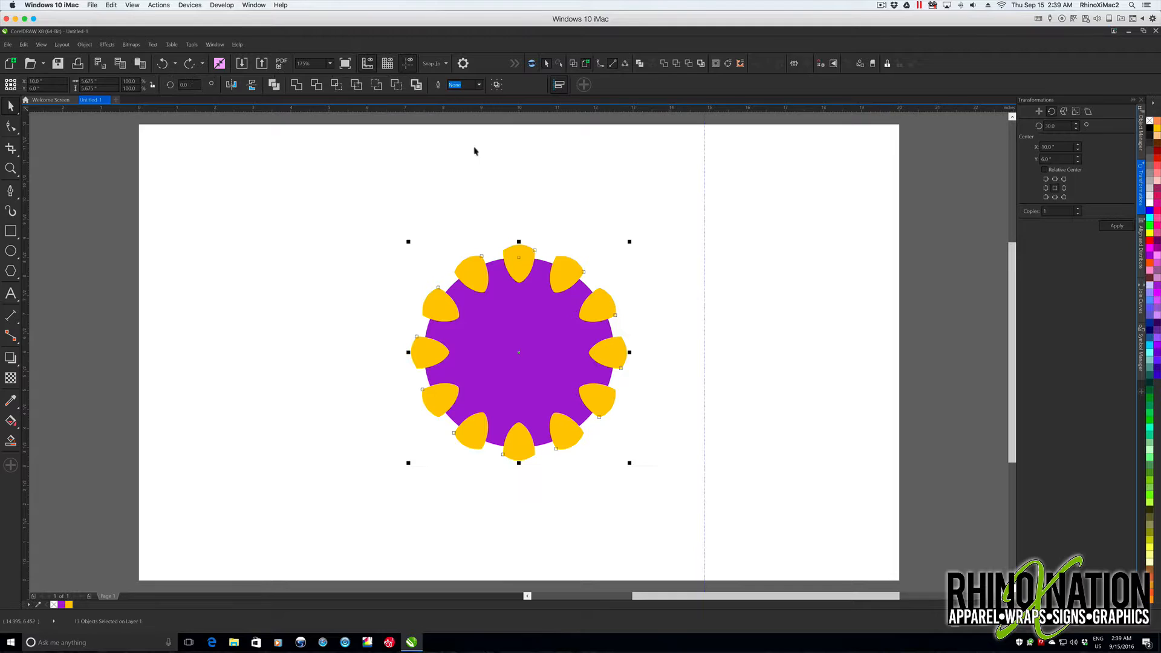
pyautogui.click(396, 85)
pyautogui.press('Escape')
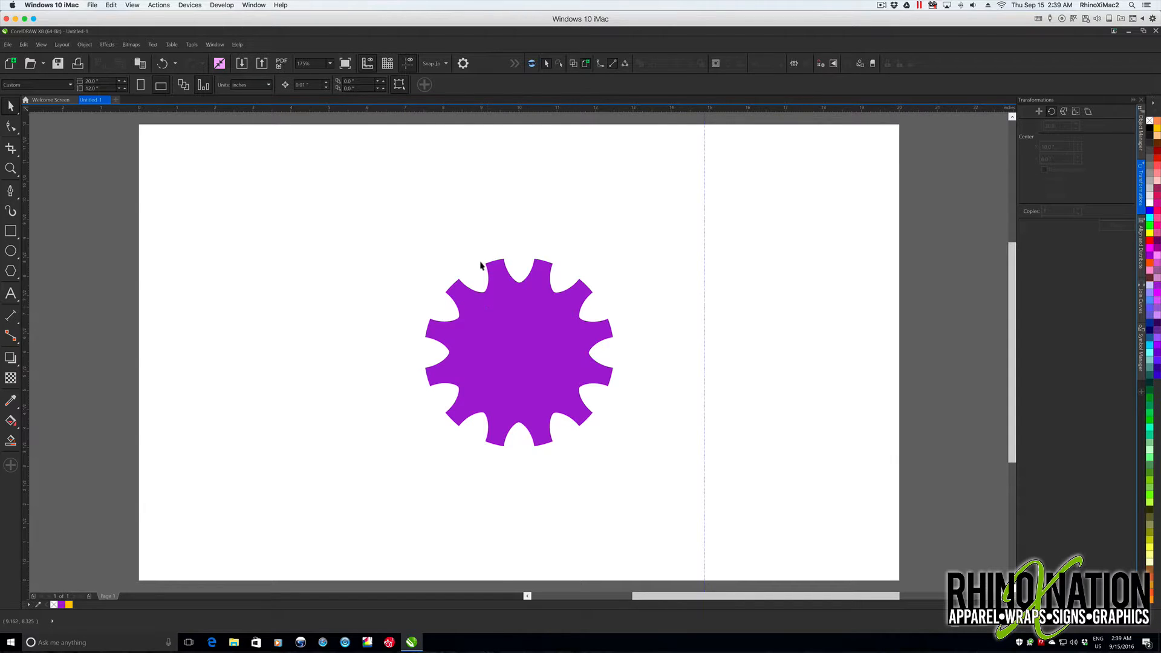
pyautogui.click(505, 330)
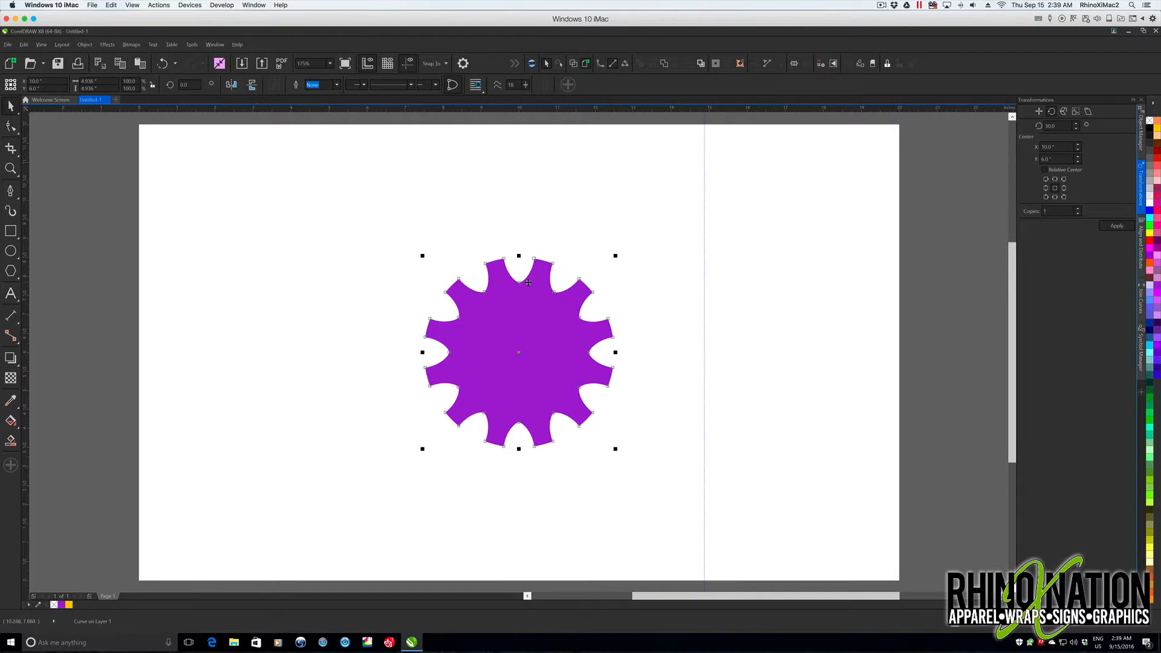
# - Undo the tooth cut and all the rotated copies, back to the single shield on the circle
pyautogui.hotkey('ctrl', 'z')
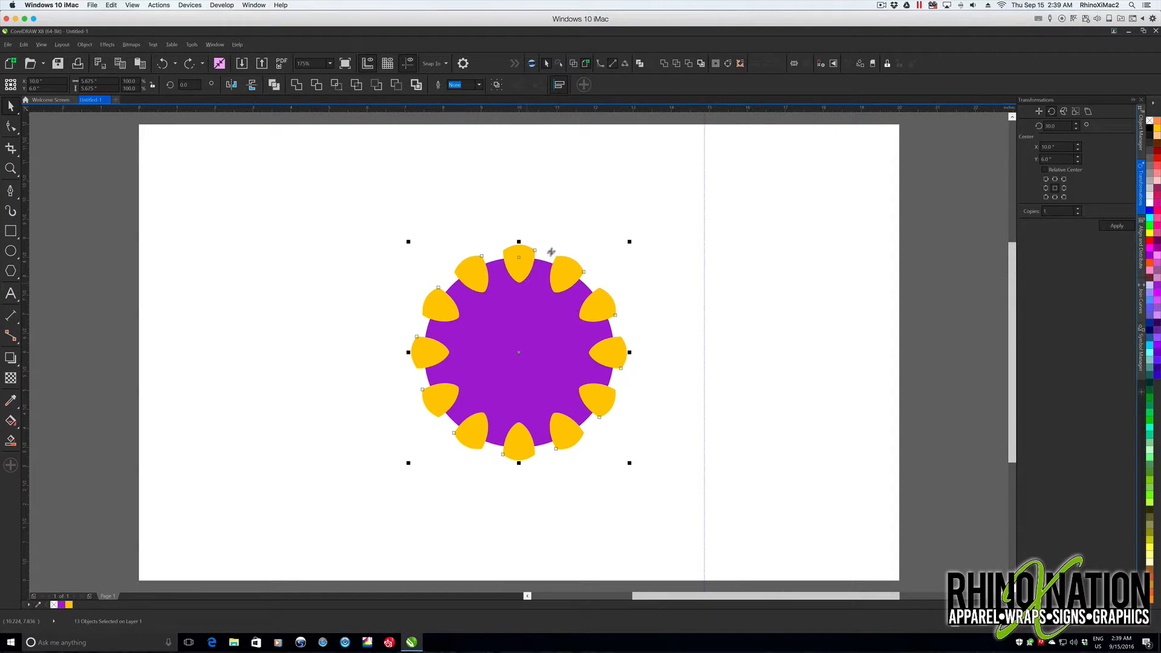
pyautogui.hotkey('ctrl', 'z')
pyautogui.hotkey('ctrl', 'z')
pyautogui.hotkey('ctrl', 'z')
pyautogui.hotkey('ctrl', 'z')
pyautogui.hotkey('ctrl', 'z')
pyautogui.hotkey('ctrl', 'z')
pyautogui.hotkey('ctrl', 'z')
pyautogui.hotkey('ctrl', 'z')
pyautogui.hotkey('ctrl', 'z')
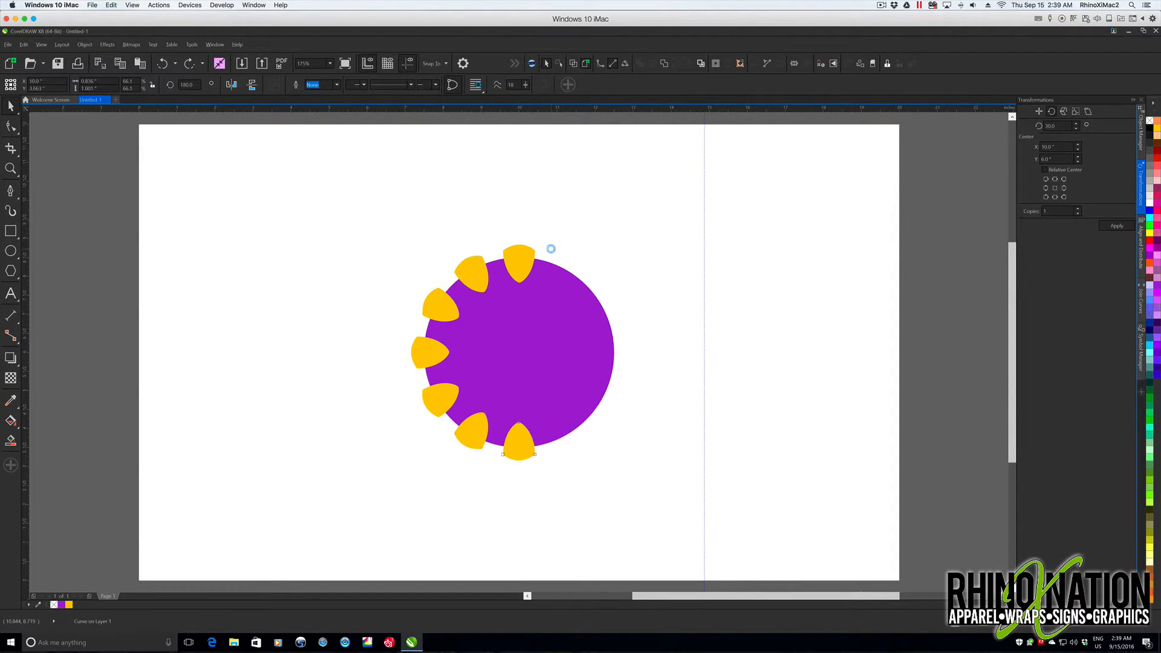
pyautogui.hotkey('ctrl', 'z')
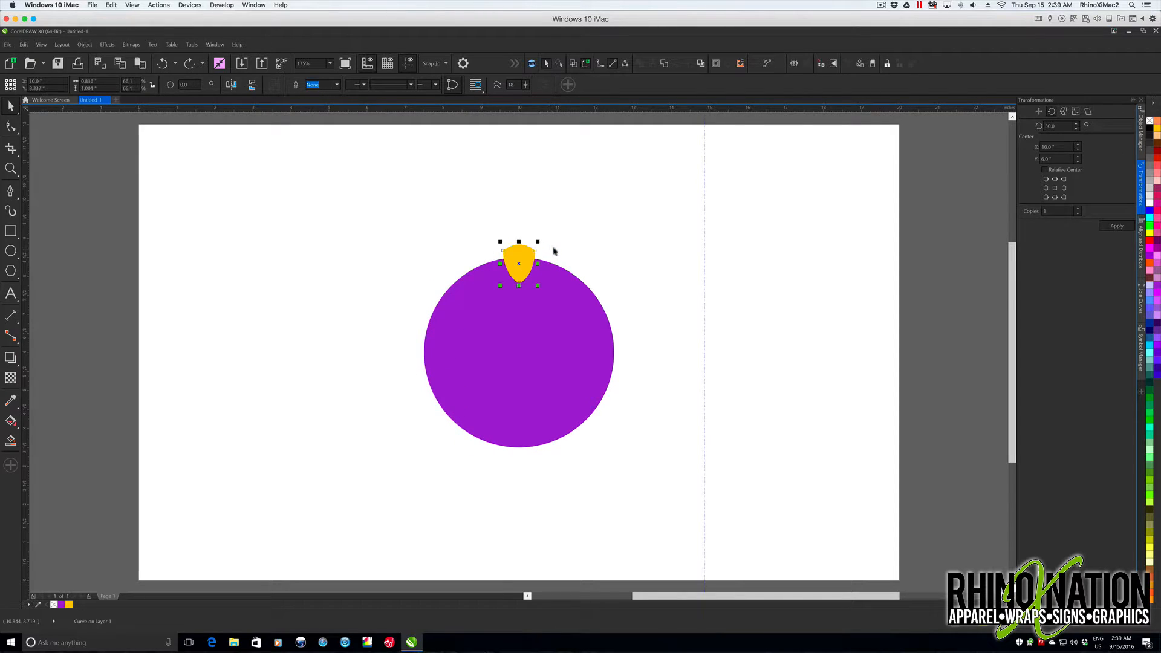
# - Shorten the shield from its pointed lower end to a height of about 0.79 inches
pyautogui.click(518, 268)
pyautogui.moveTo(518, 286); pyautogui.dragTo(519, 276)
# - Try several 30-degree rotated copies of the shortened shield, and undo them
pyautogui.click(1122, 227)
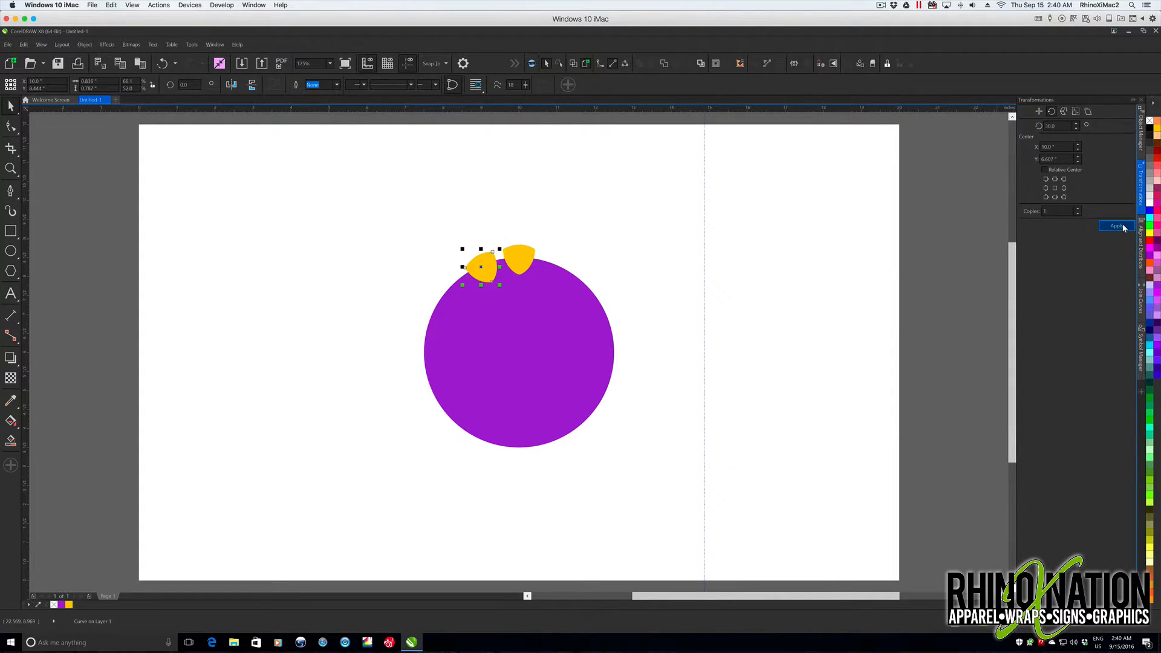
pyautogui.click(1122, 227)
pyautogui.click(1122, 227)
pyautogui.click(1122, 226)
pyautogui.click(1122, 227)
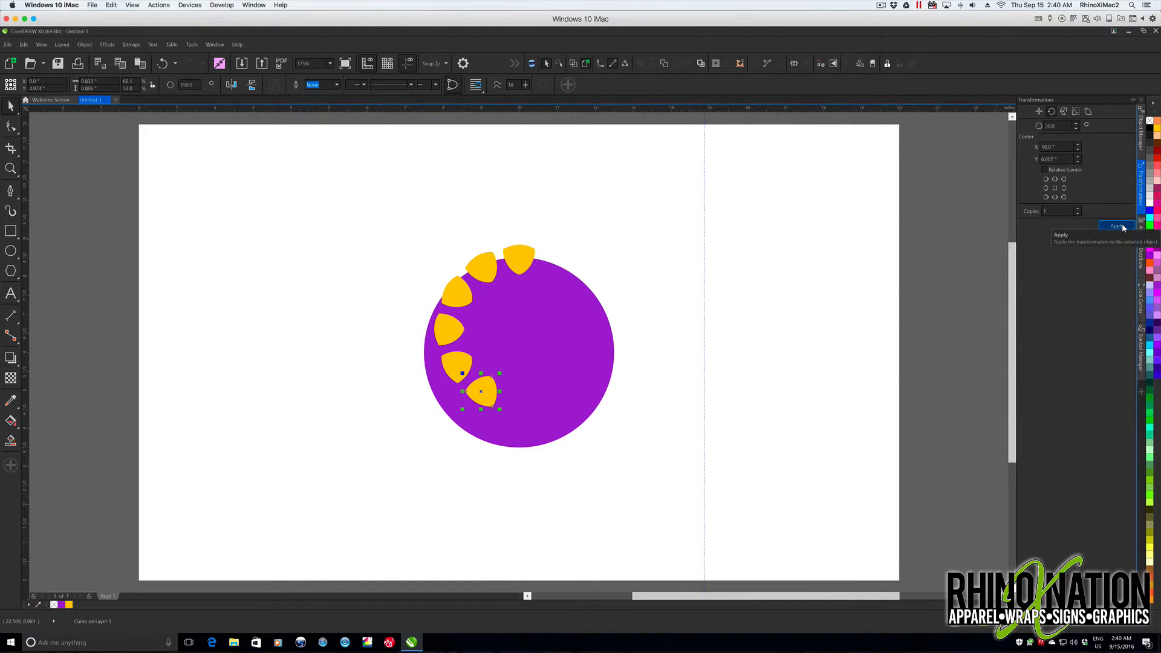
pyautogui.hotkey('ctrl', 'z')
pyautogui.hotkey('ctrl', 'z')
pyautogui.hotkey('ctrl', 'z')
pyautogui.hotkey('ctrl', 'z')
pyautogui.hotkey('ctrl', 'z')
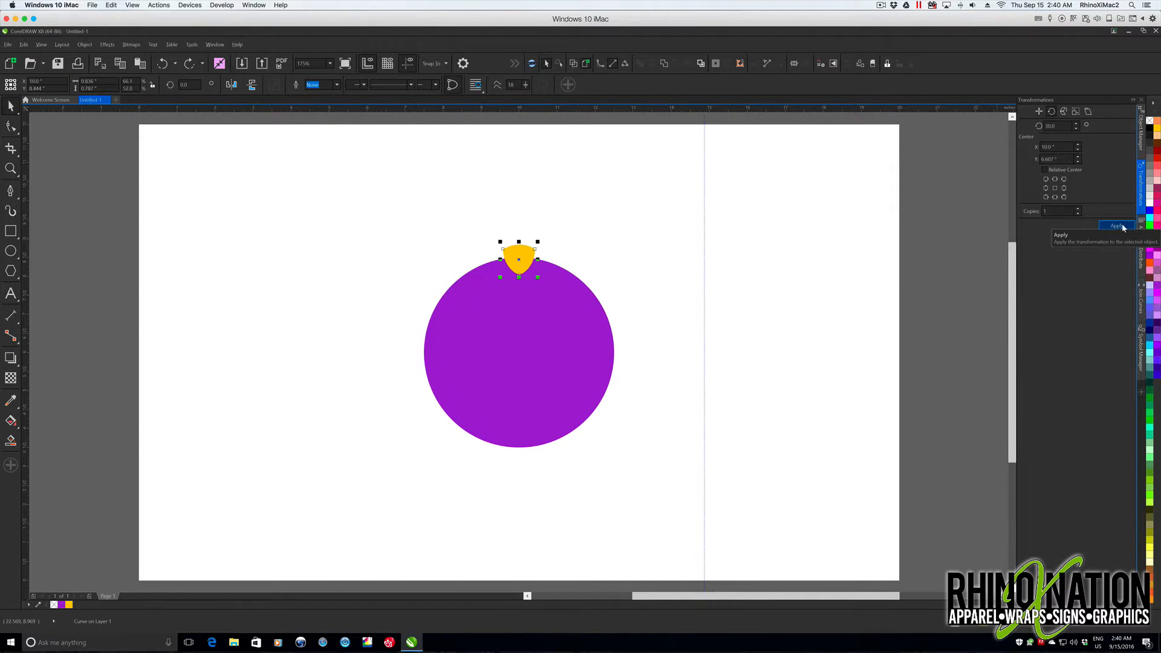
# - Move the shortened shield's rotation center to the circle's center and apply 30-degree rotated copies all the way around
pyautogui.click(524, 266)
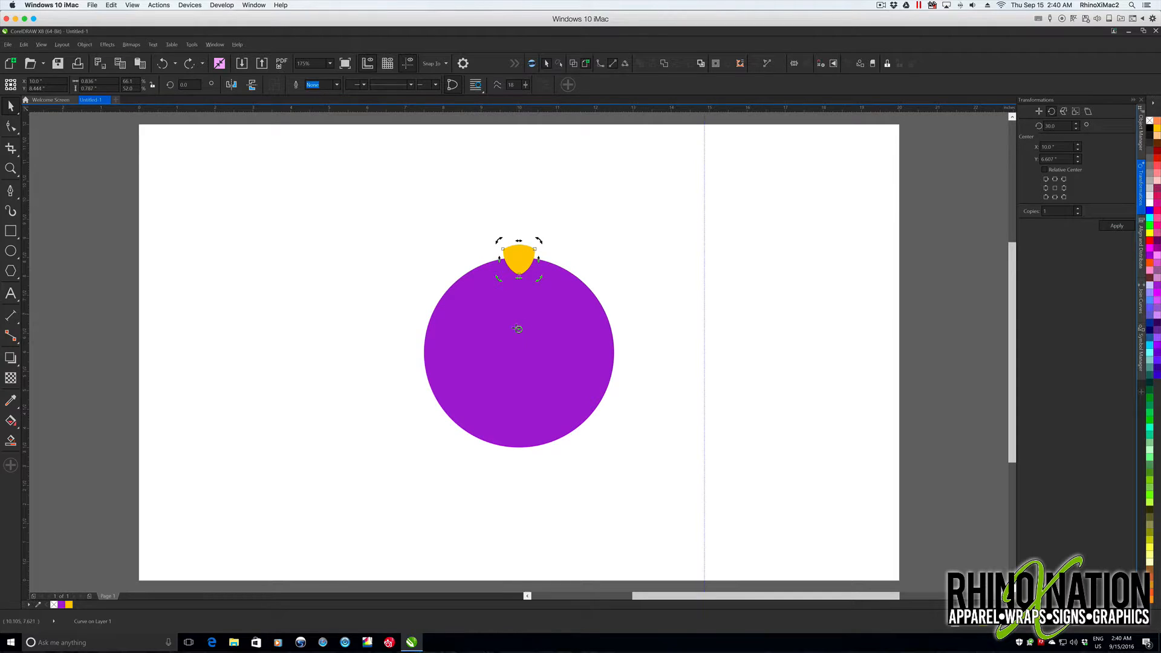
pyautogui.moveTo(518, 329); pyautogui.dragTo(517, 352)
pyautogui.click(1115, 226)
pyautogui.click(1115, 225)
pyautogui.click(1114, 226)
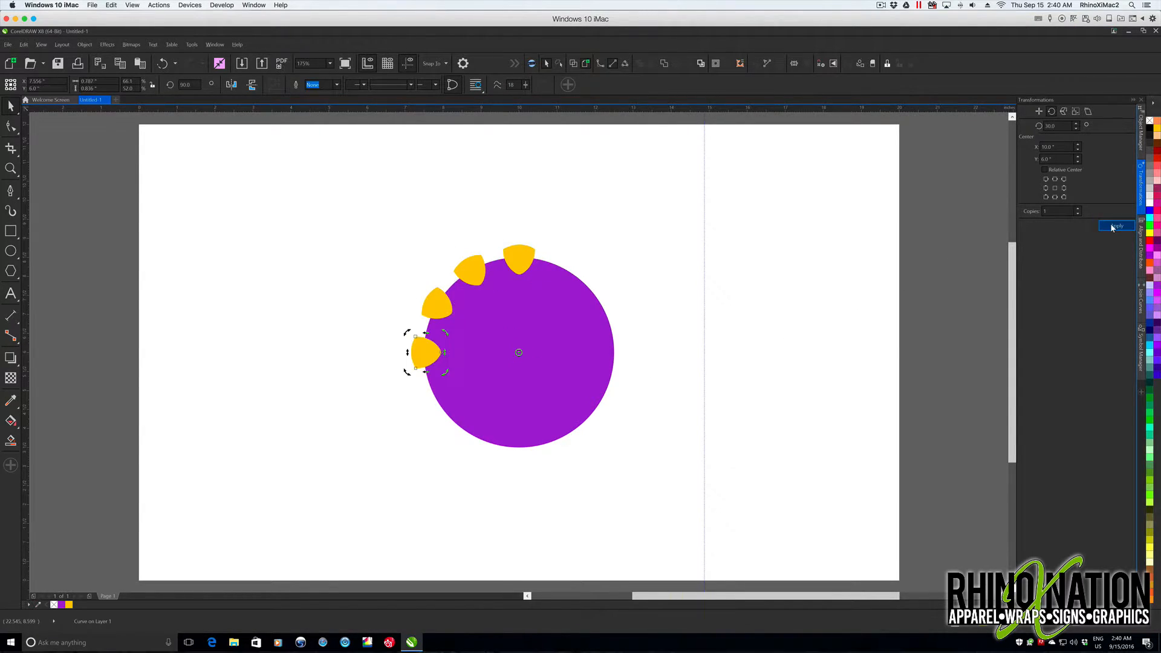
pyautogui.click(1115, 226)
pyautogui.click(1115, 226)
pyautogui.click(1115, 227)
pyautogui.click(1115, 226)
pyautogui.click(1115, 226)
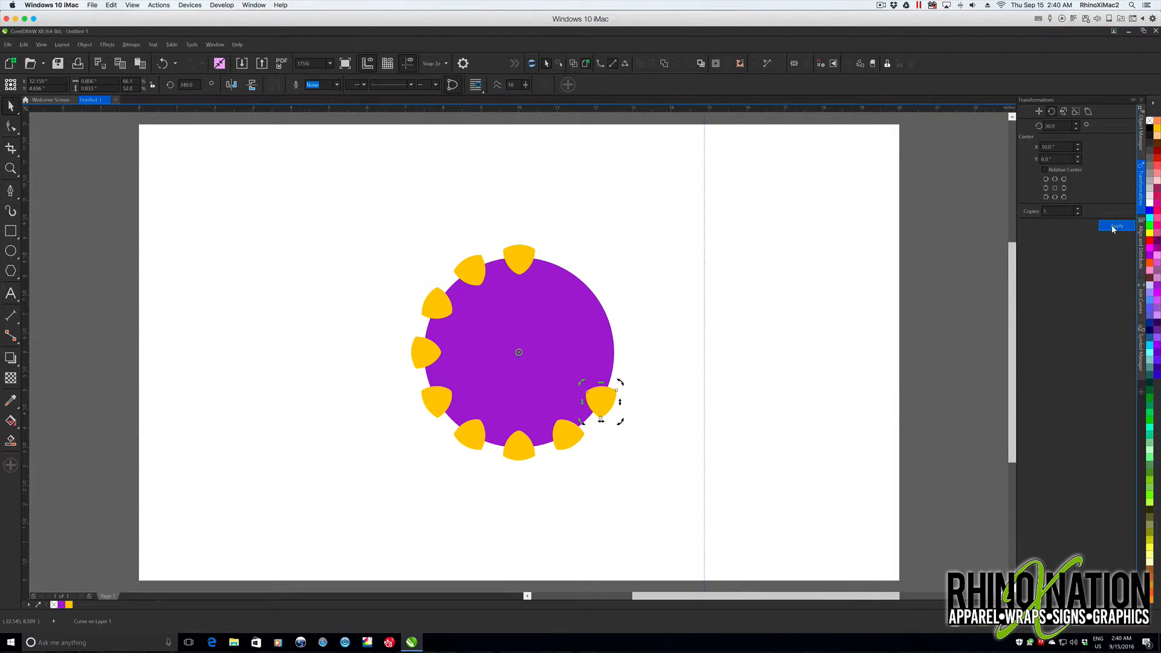
pyautogui.click(1115, 226)
pyautogui.click(1114, 226)
pyautogui.click(1115, 226)
# - Cut all the shortened shields out of the purple circle with Back Minus Front
pyautogui.moveTo(355, 215); pyautogui.dragTo(688, 541)
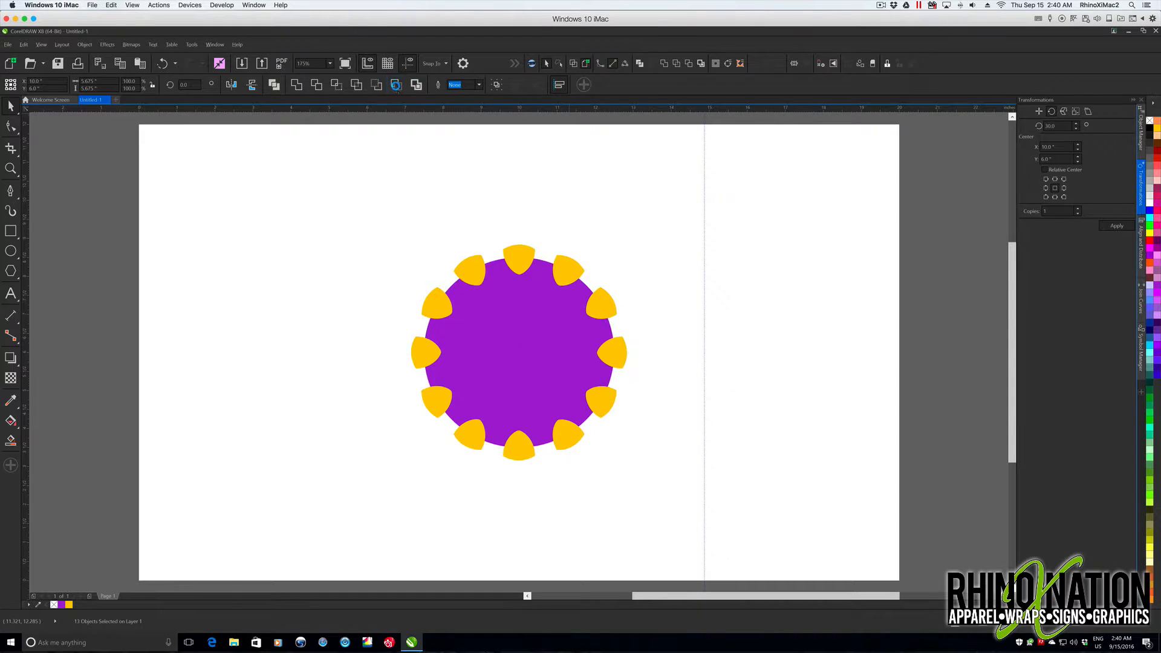
pyautogui.click(396, 84)
pyautogui.click(614, 248)
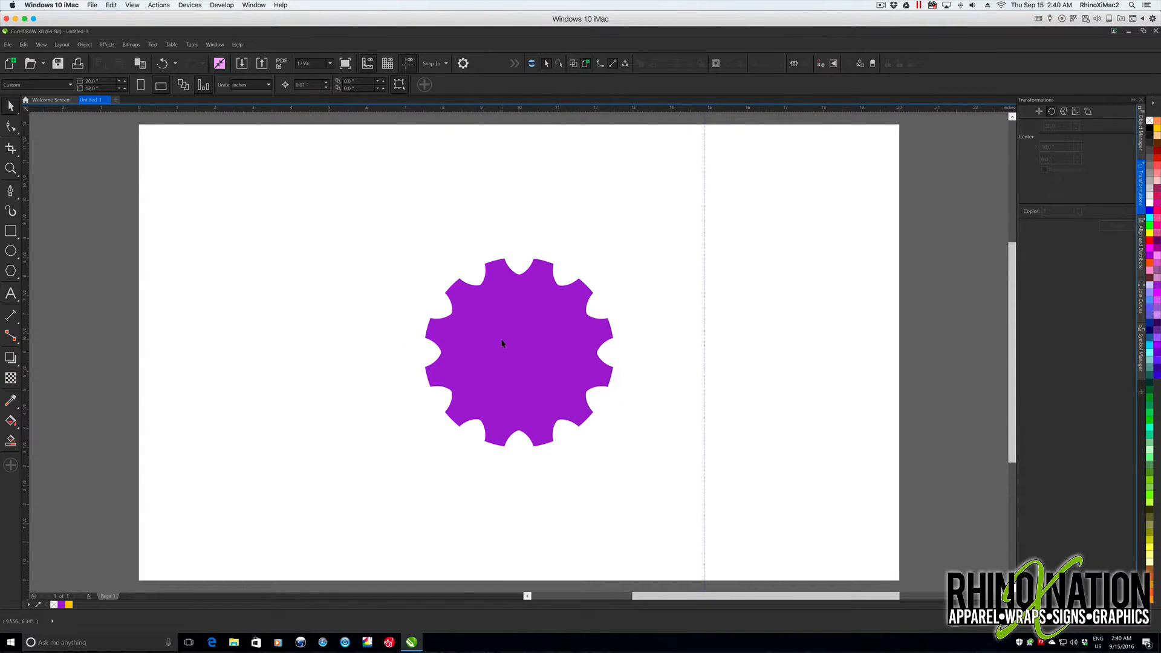
# - Move the gear to the page's upper-left area and save it as a symbol named gear 1
pyautogui.moveTo(498, 343); pyautogui.dragTo(265, 235)
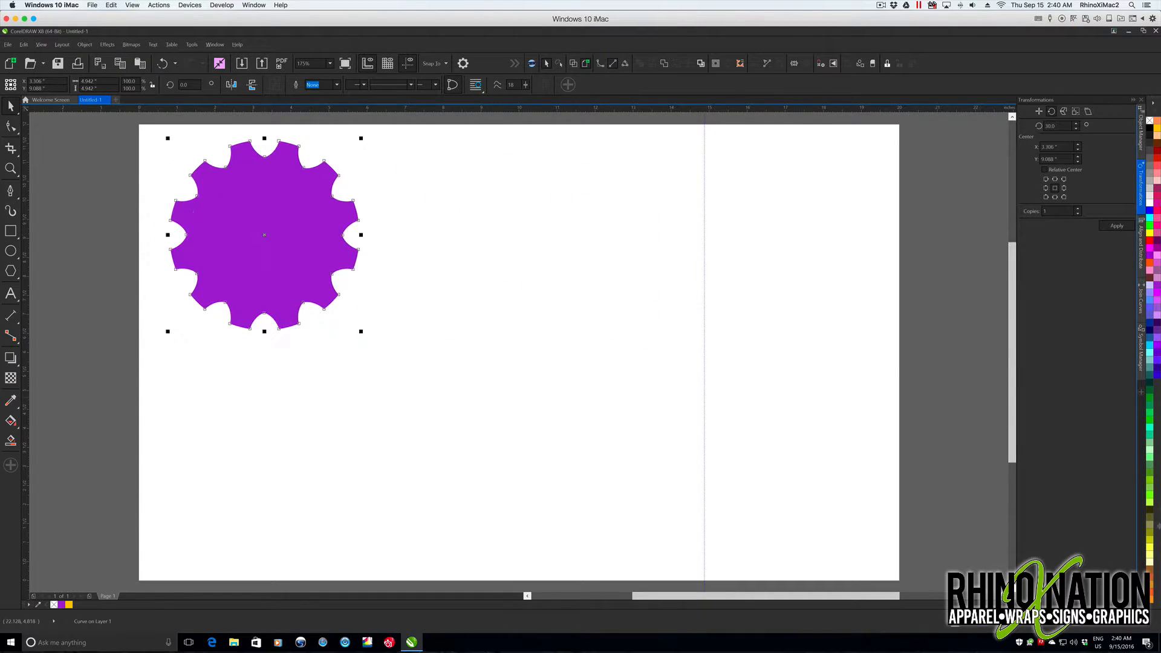
pyautogui.click(1141, 348)
pyautogui.moveTo(1070, 284); pyautogui.dragTo(1051, 384)
pyautogui.write('gear')
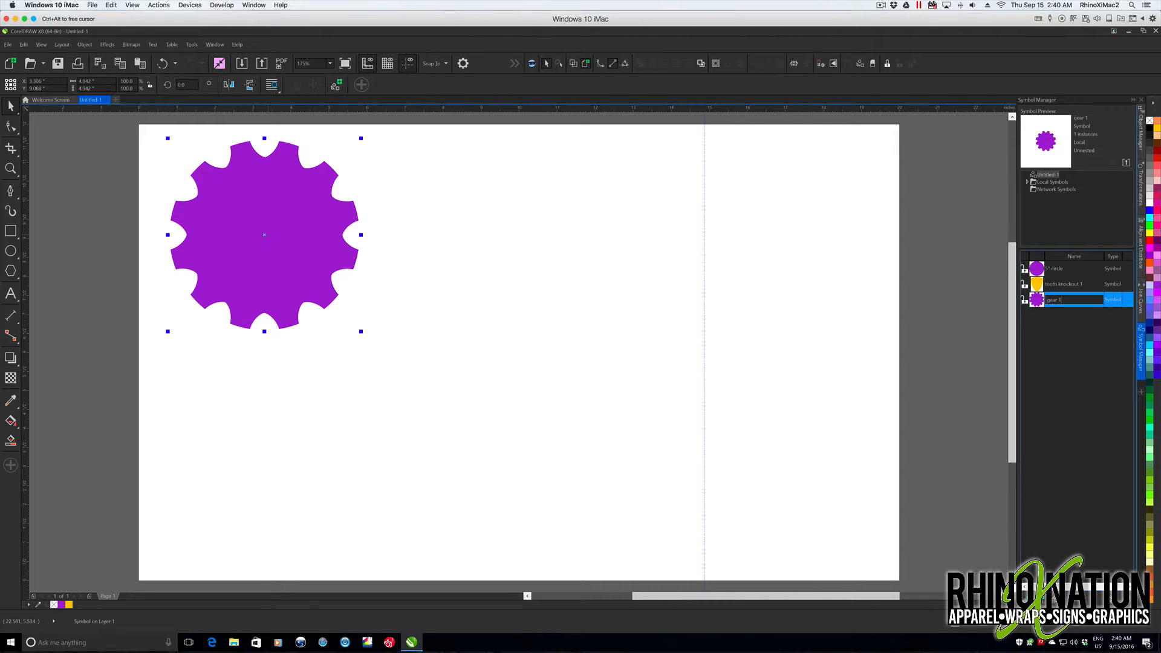
pyautogui.write(' 1')
pyautogui.press('Return')
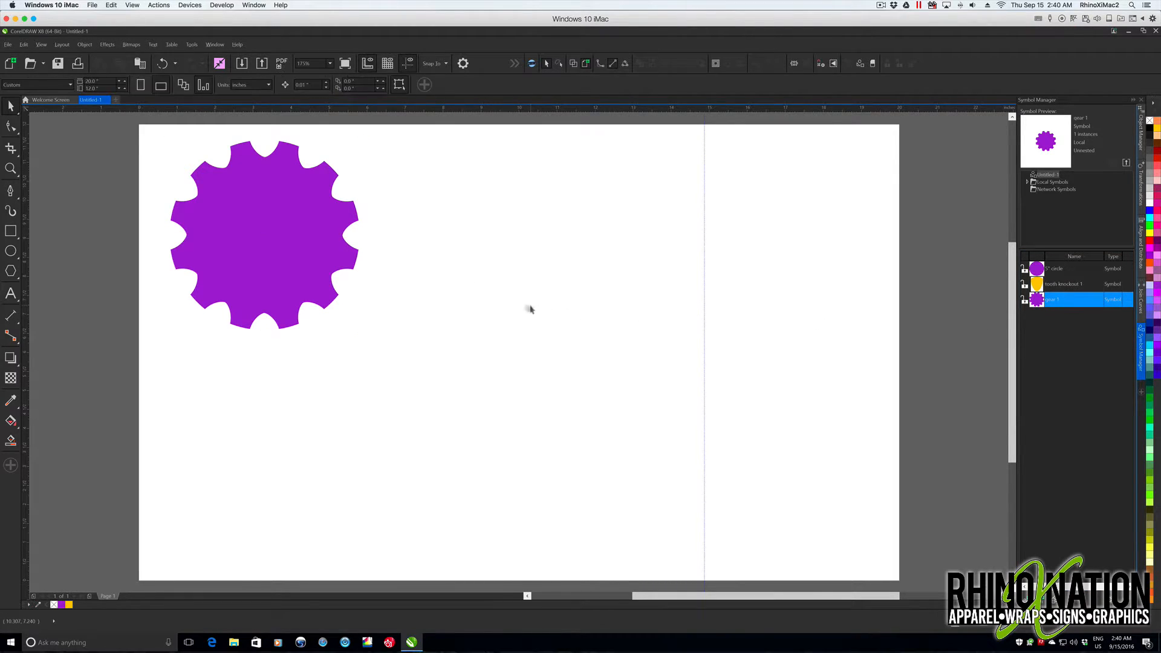
# - Revert the gear symbol on the page to ordinary objects and move it back near the page's middle
pyautogui.rightClick(303, 195)
pyautogui.click(330, 240)
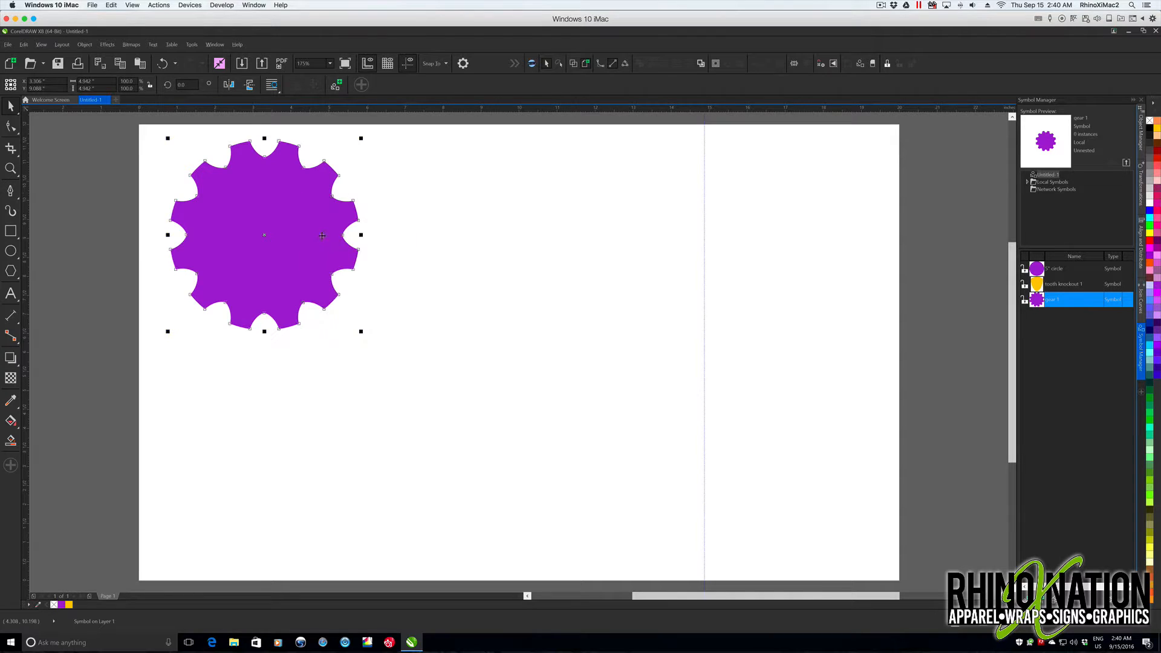
pyautogui.moveTo(240, 232); pyautogui.dragTo(237, 227)
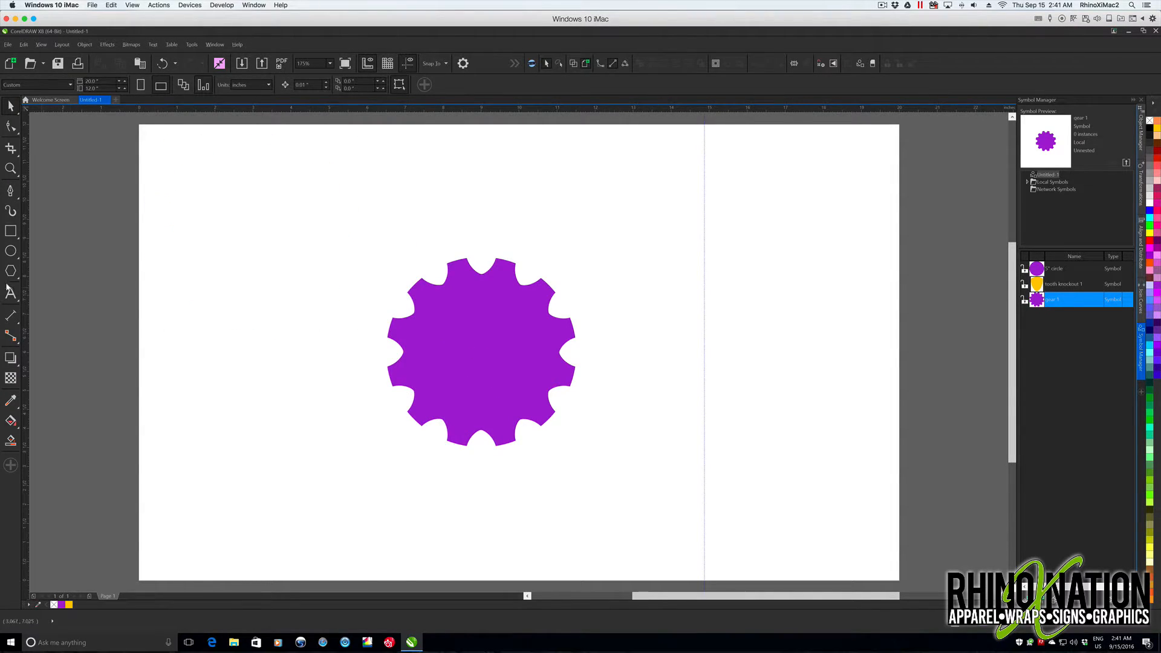
# - Draw a circle from the gear's center and set its diameter to 1 inch
pyautogui.click(11, 250)
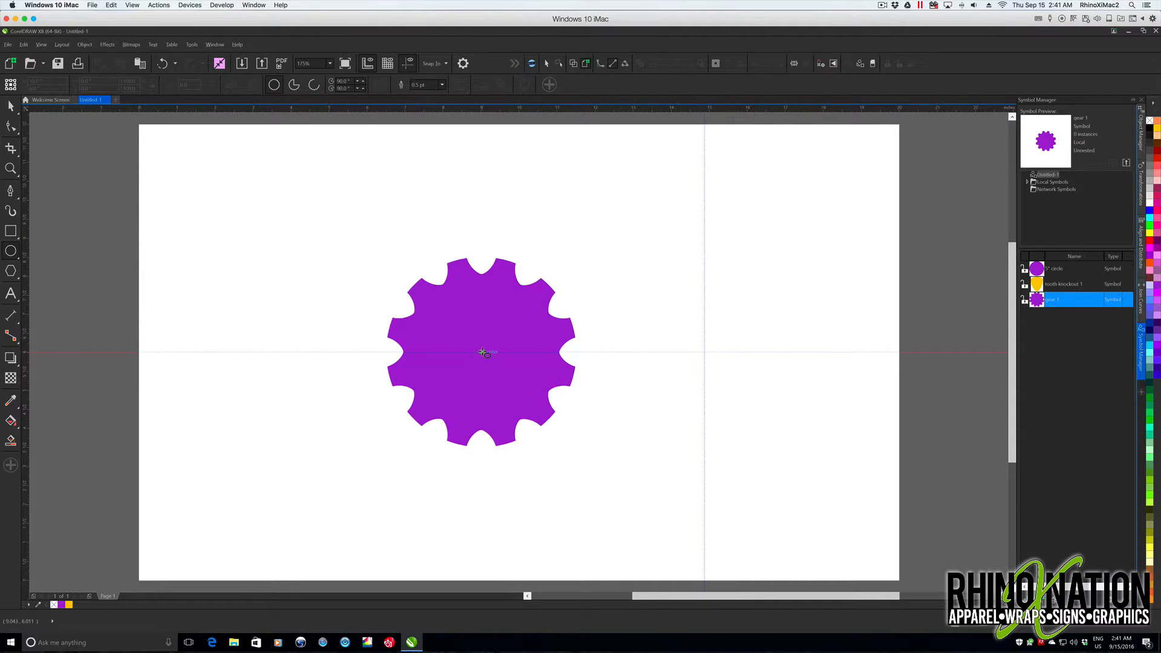
pyautogui.moveTo(482, 352); pyautogui.dragTo(507, 376)
pyautogui.moveTo(108, 81); pyautogui.dragTo(63, 81)
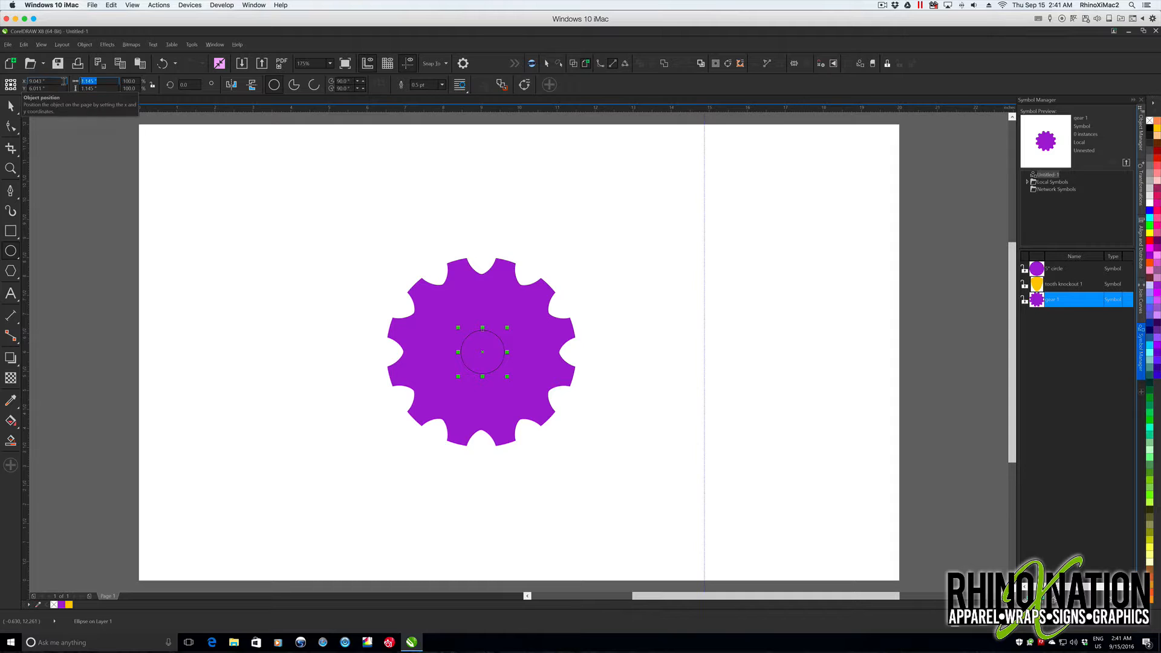
pyautogui.write('1')
pyautogui.press('Tab')
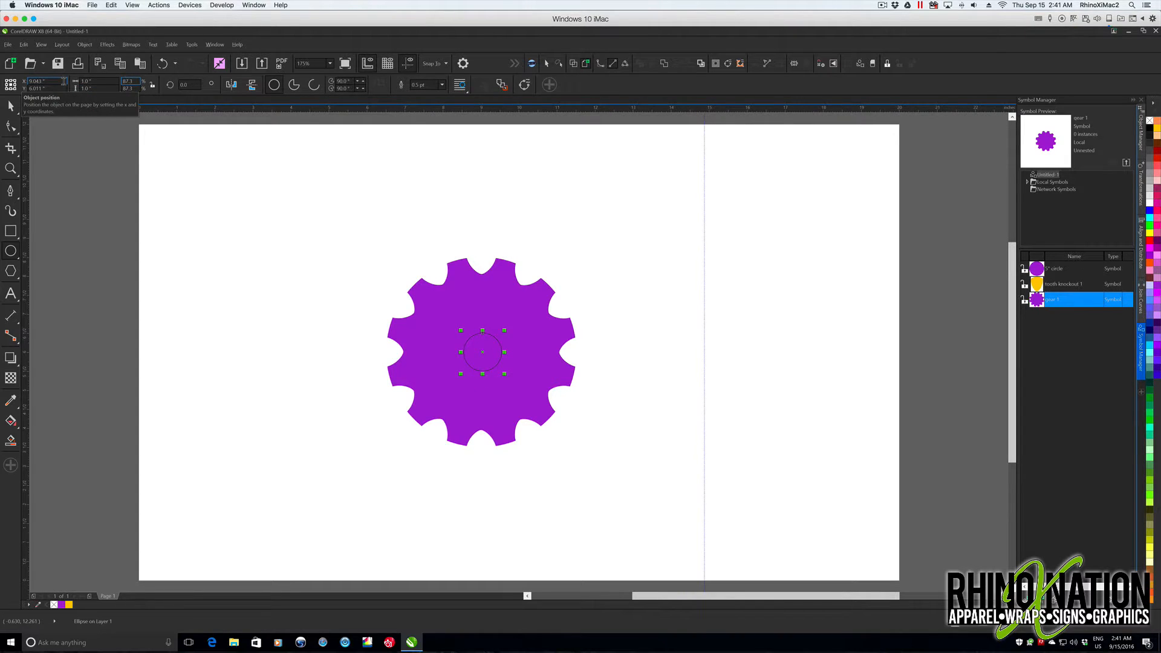
# - Fill the small center circle with light red, remove its outline and deselect it
pyautogui.click(1157, 170)
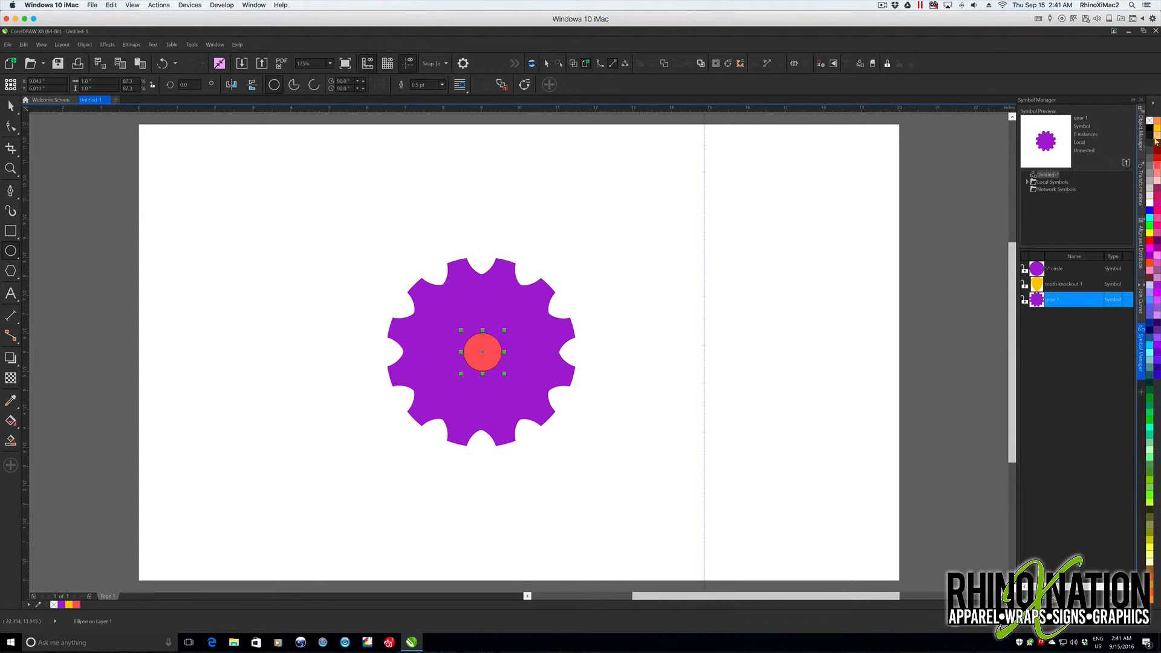
pyautogui.rightClick(1149, 121)
pyautogui.press('space')
pyautogui.click(329, 301)
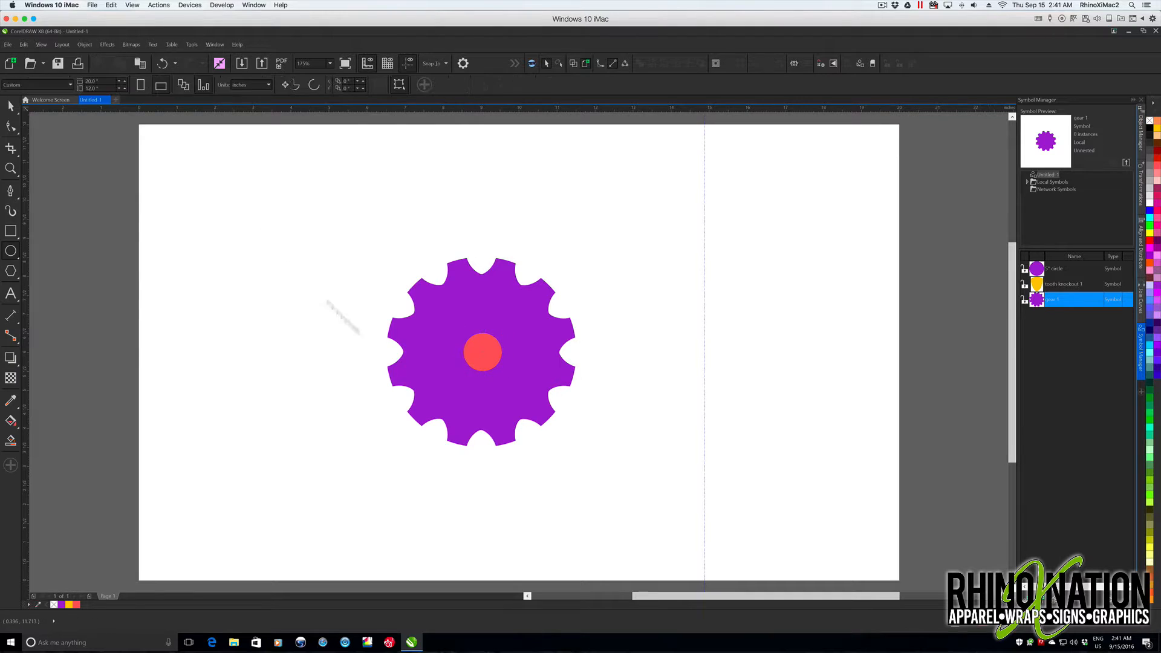
# - Save the small red circle as a symbol named center knockout
pyautogui.click(481, 351)
pyautogui.moveTo(480, 351); pyautogui.dragTo(1050, 347)
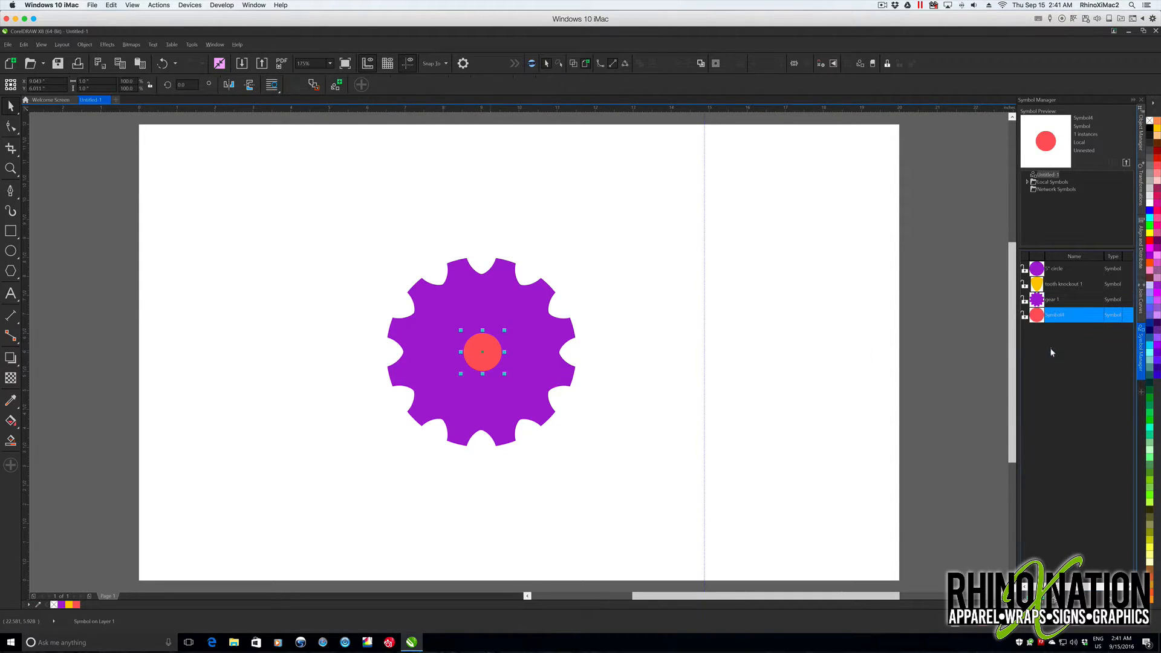
pyautogui.click(1057, 316)
pyautogui.write('center')
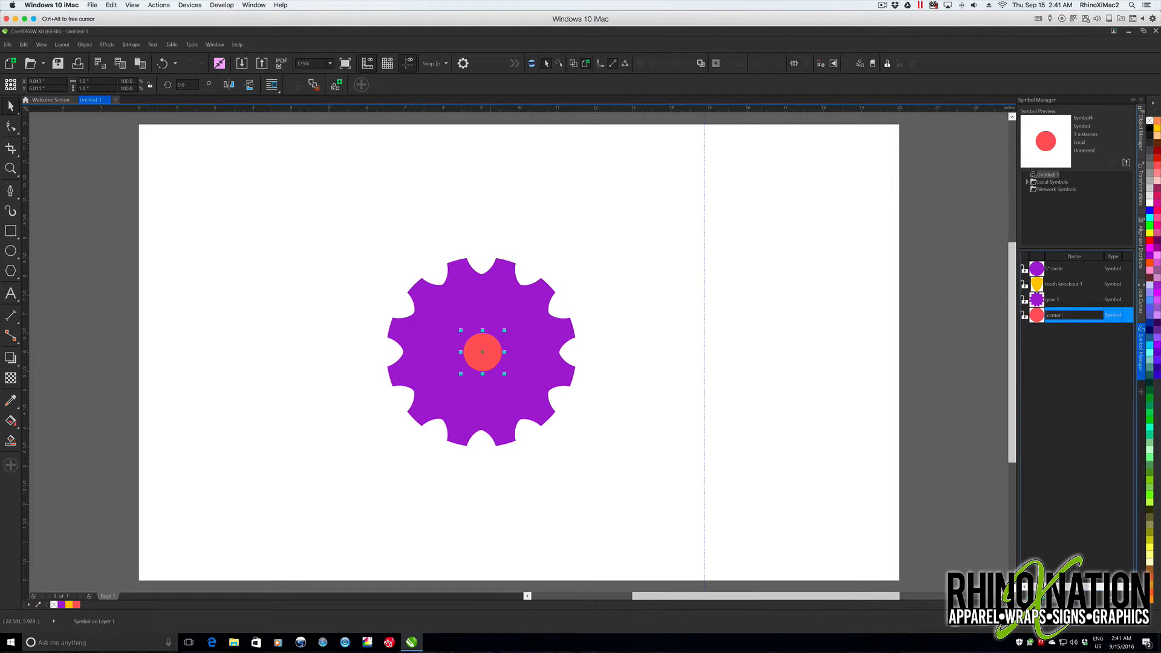
pyautogui.write(' knockout')
pyautogui.press('Return')
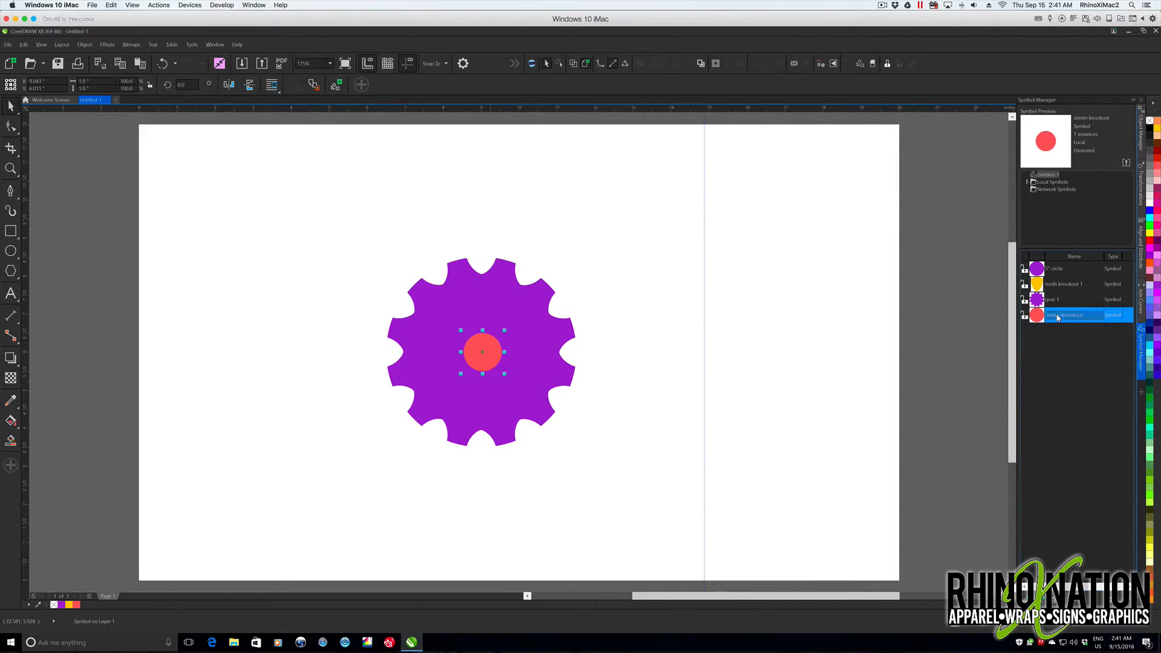
# - Revert the center knockout symbol to ordinary objects and subtract the red circle from the gear with Back Minus Front
pyautogui.rightClick(489, 346)
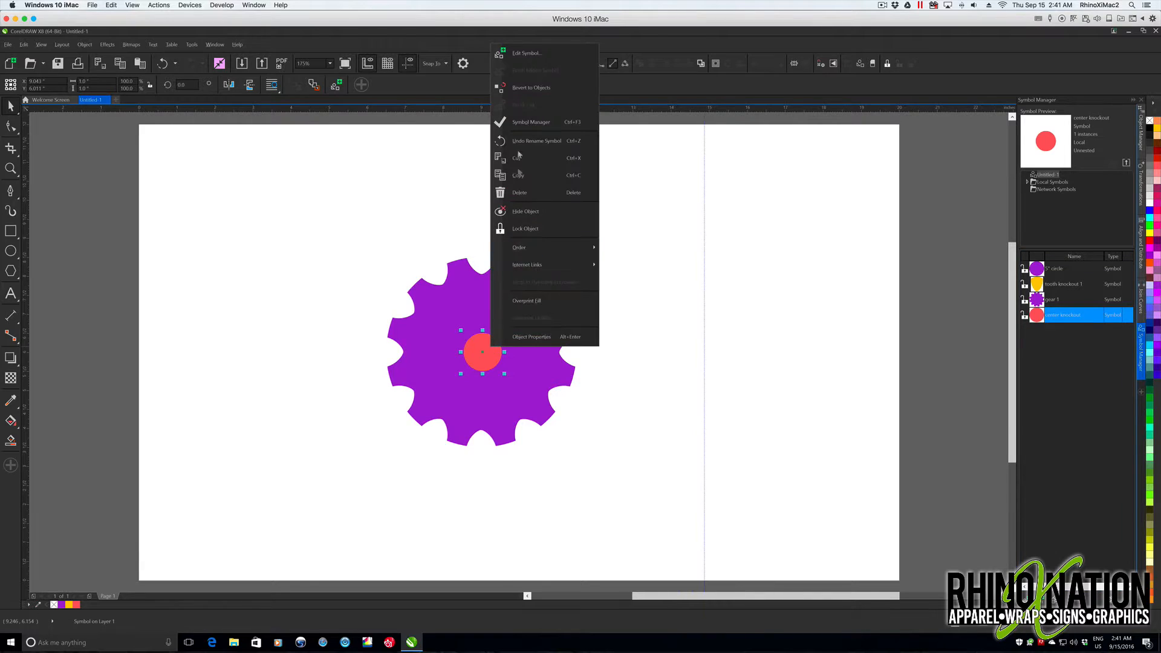
pyautogui.click(524, 90)
pyautogui.moveTo(333, 214); pyautogui.dragTo(641, 508)
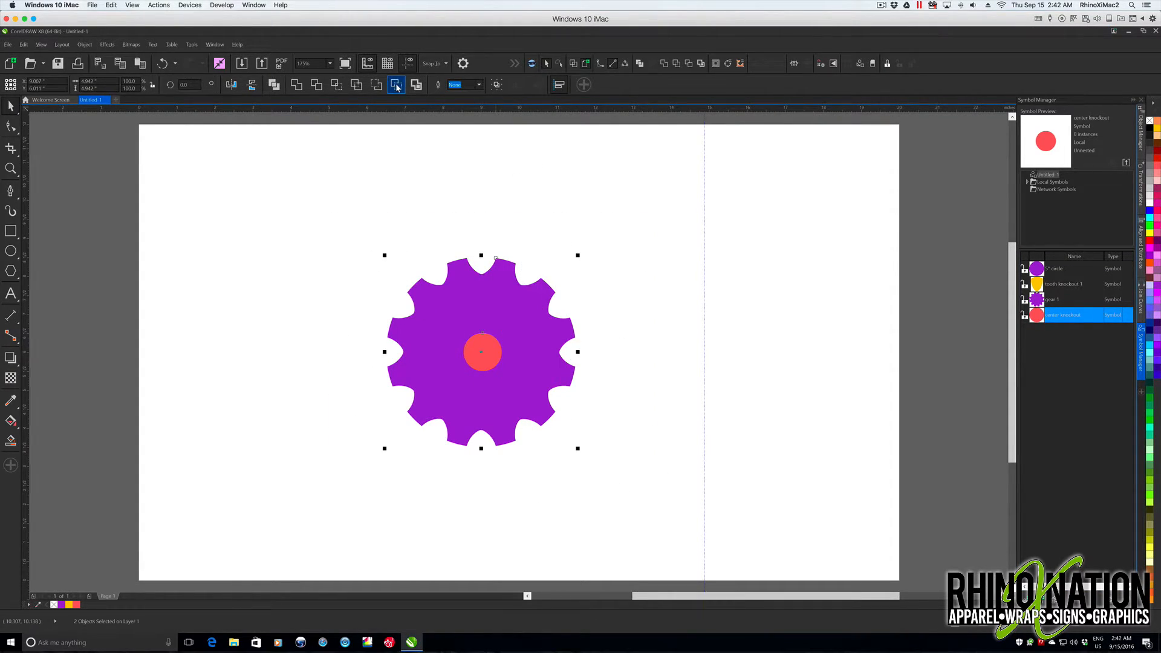
pyautogui.click(396, 84)
pyautogui.click(479, 347)
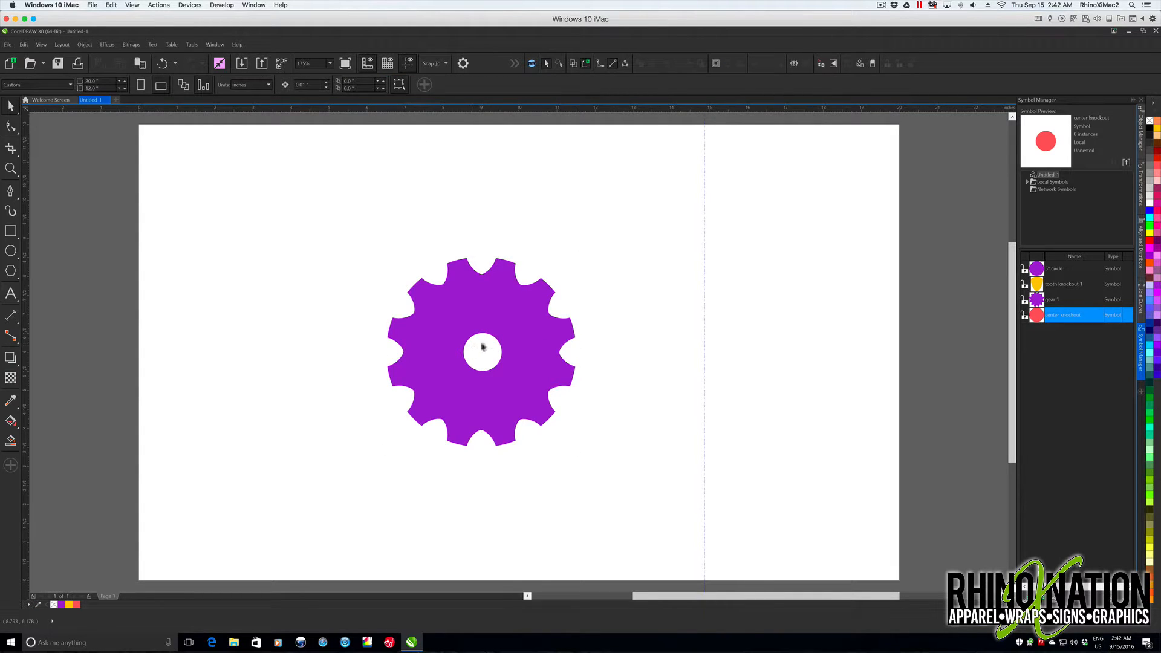
# - Place a center knockout symbol above and to the right of the gear and revert it to ordinary objects
pyautogui.moveTo(1036, 316); pyautogui.dragTo(656, 263)
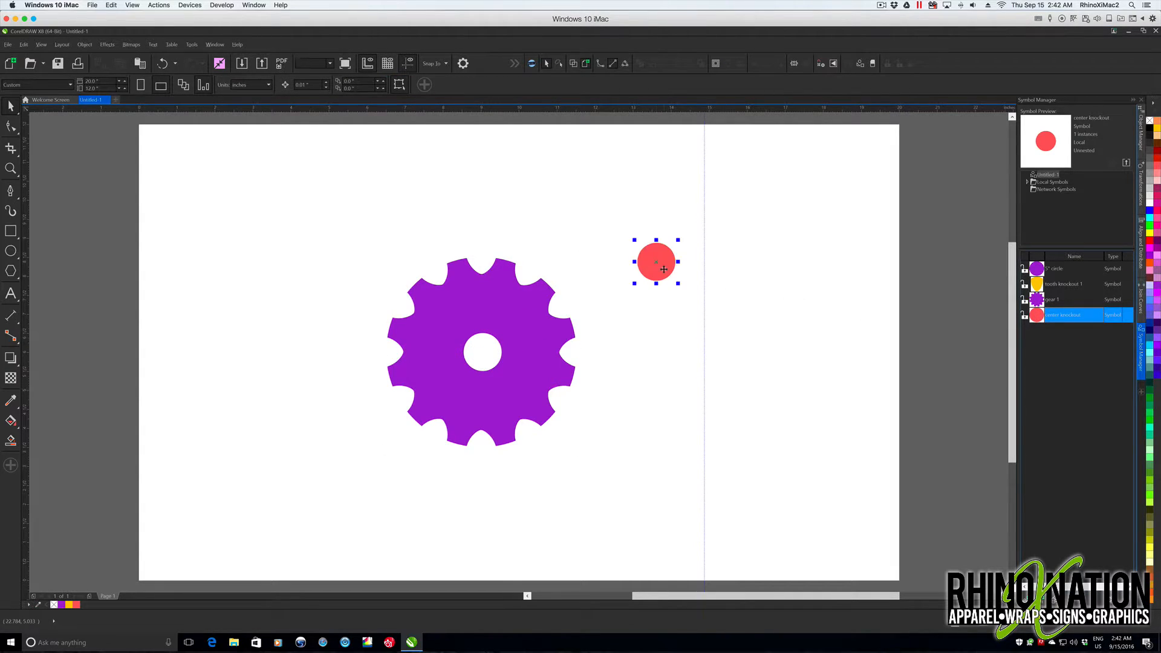
pyautogui.rightClick(661, 272)
pyautogui.click(704, 314)
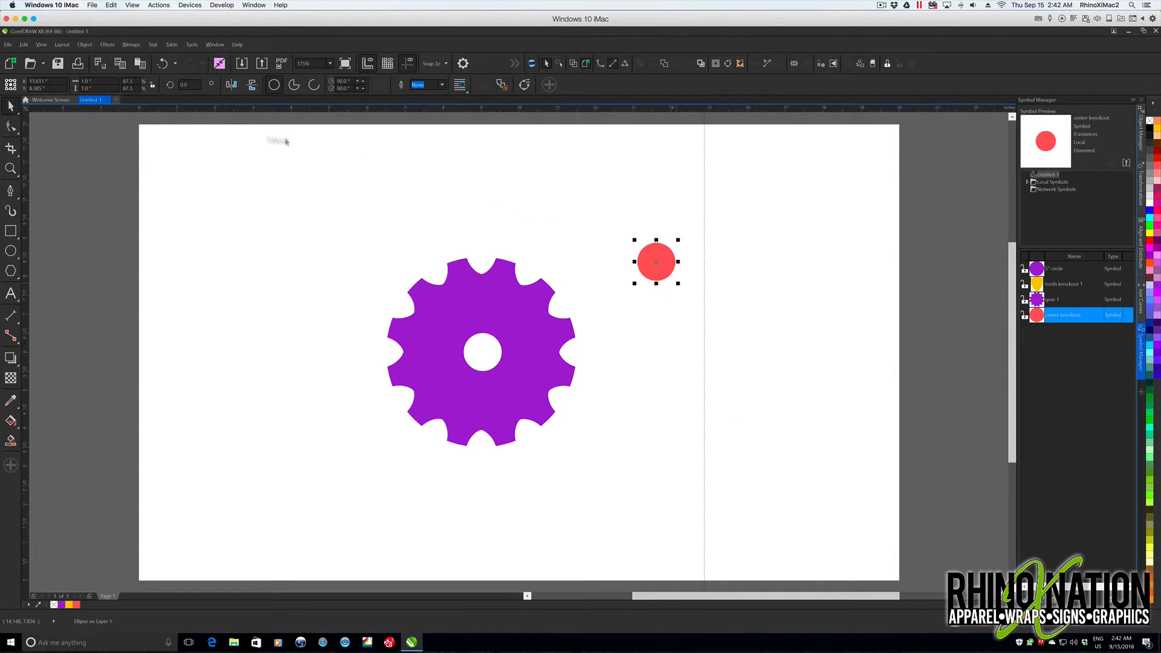
# - Set the red circle's diameter to 0.5 inch and move it onto the gear just above the center hole
pyautogui.click(91, 81)
pyautogui.write('0.5')
pyautogui.press('Return')
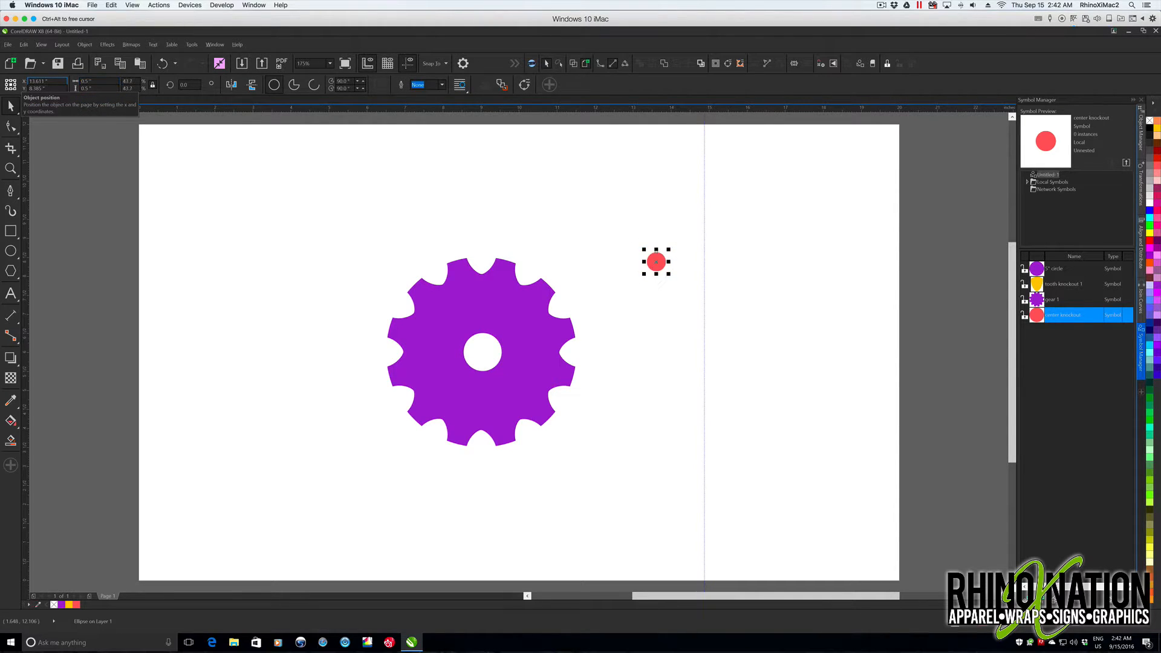
pyautogui.moveTo(656, 262); pyautogui.dragTo(482, 304)
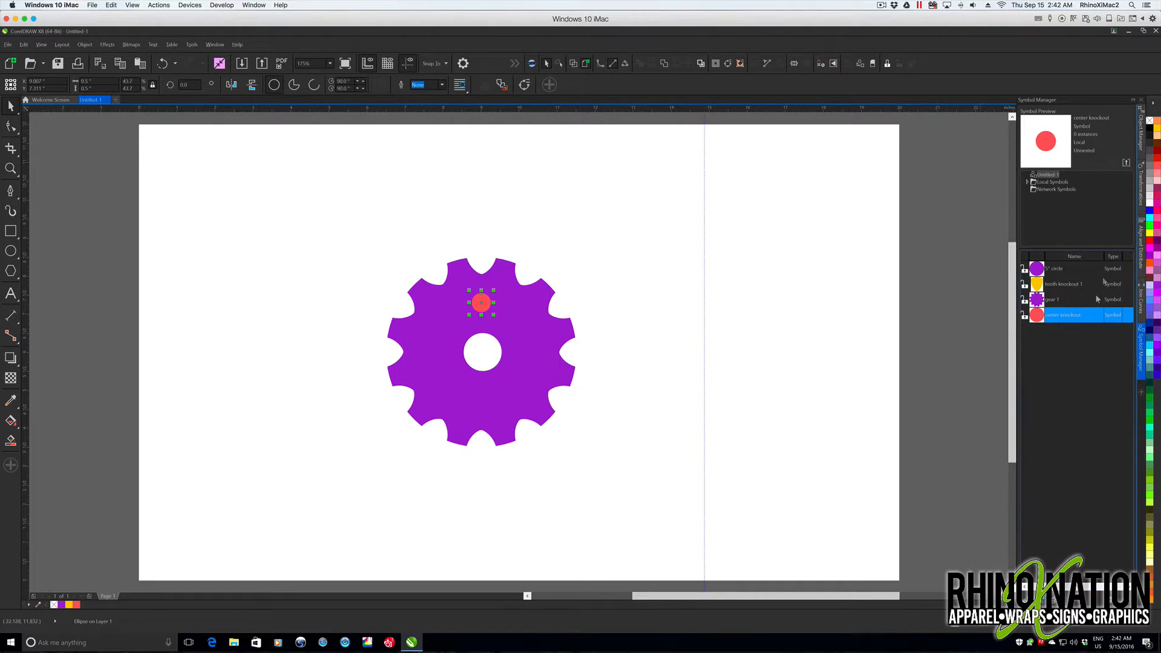
# - Set the Rotate transformation's angle to 360/5 degrees and apply it with one copy to the small red circle
pyautogui.click(1142, 192)
pyautogui.click(1052, 112)
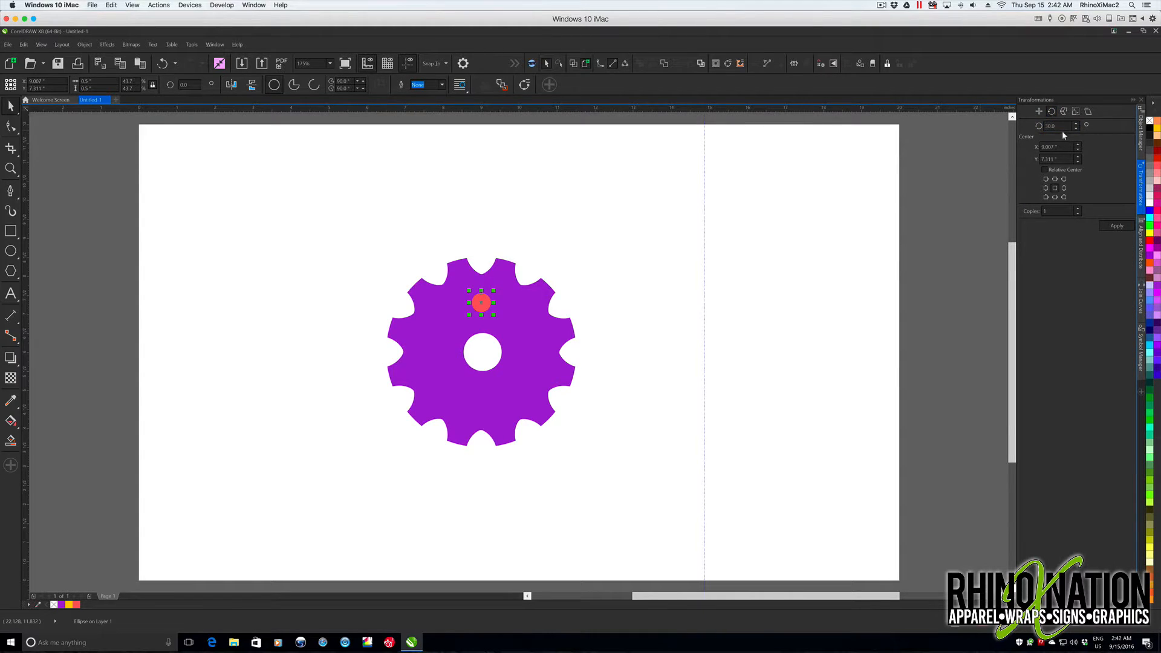
pyautogui.doubleClick(1049, 126)
pyautogui.write('360')
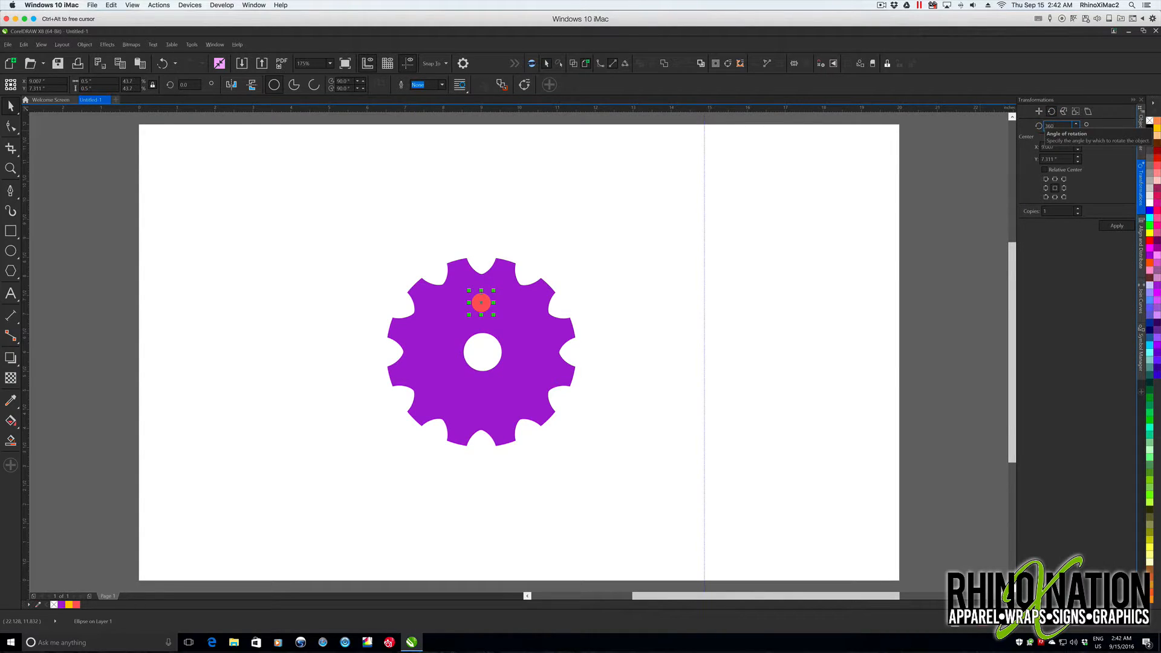
pyautogui.write('/5')
pyautogui.press('Return')
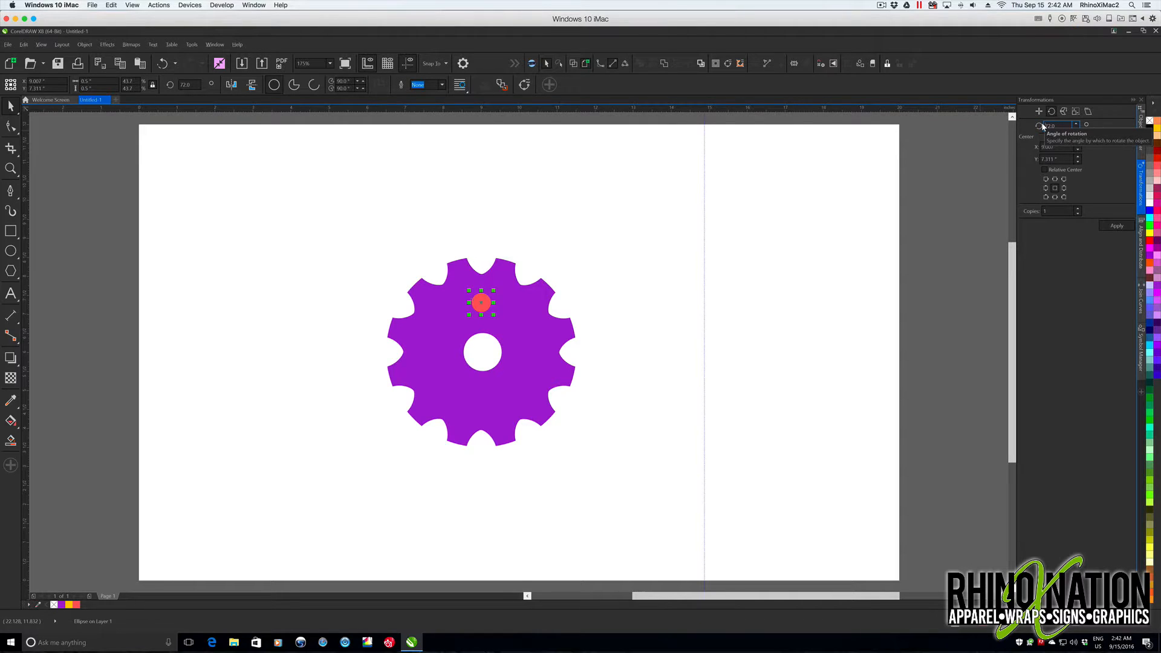
pyautogui.click(1116, 224)
# - Undo the rotation and try to move the small circle's rotation center onto the gear's center
pyautogui.click(24, 44)
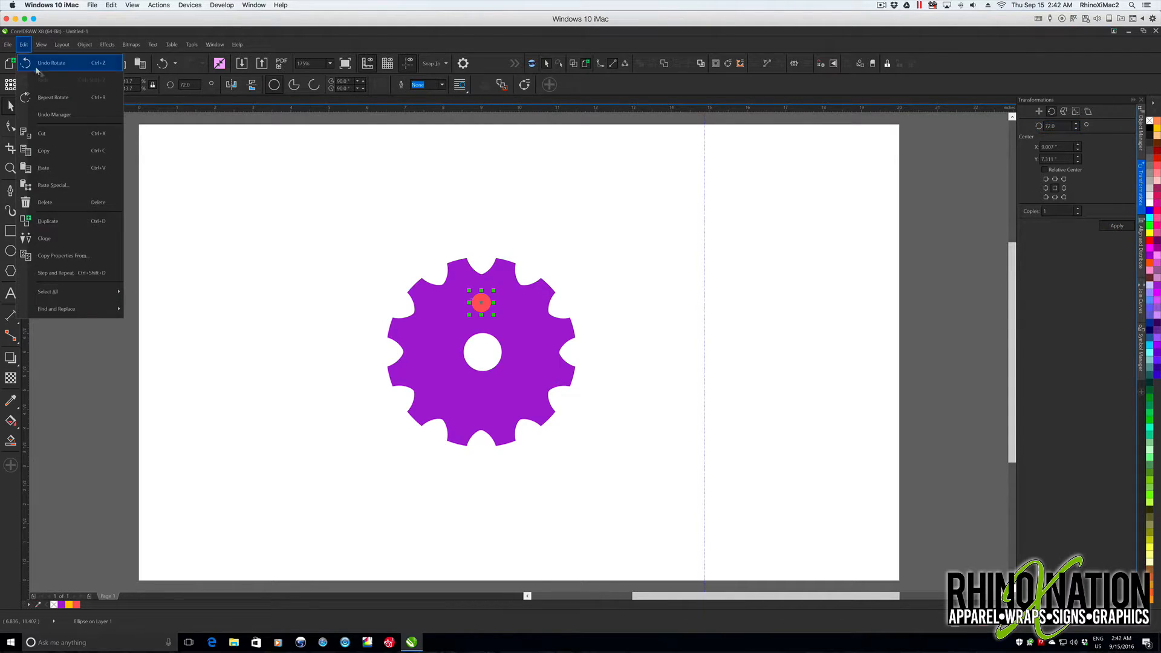
pyautogui.click(49, 63)
pyautogui.click(482, 301)
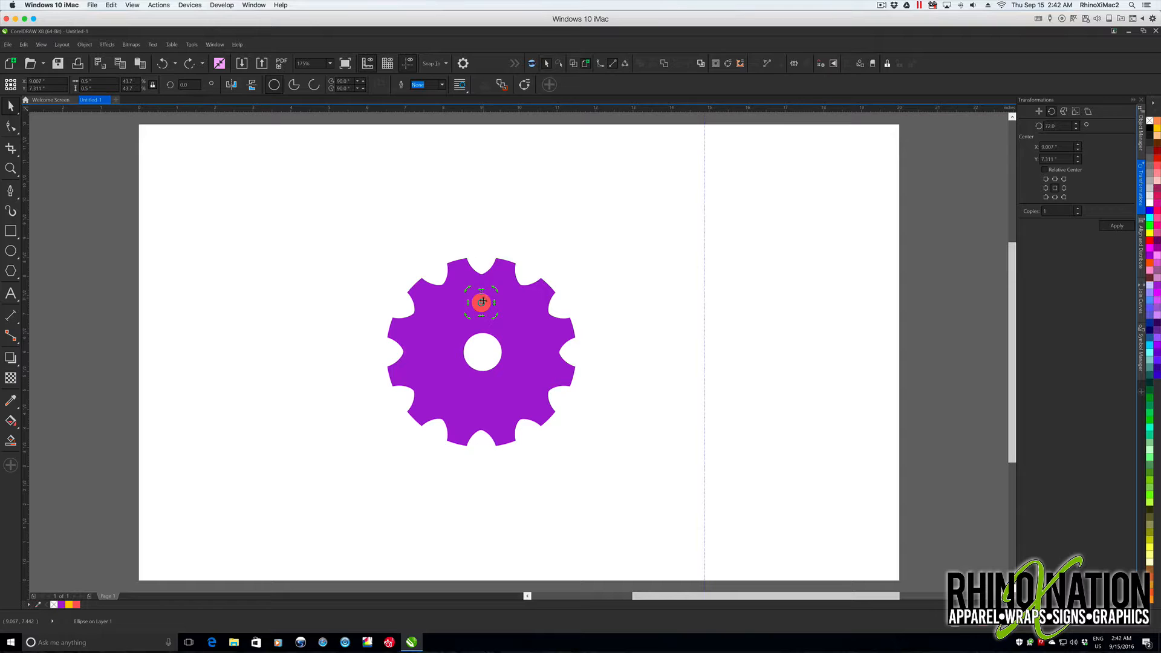
pyautogui.moveTo(486, 327); pyautogui.dragTo(481, 352)
pyautogui.click(612, 360)
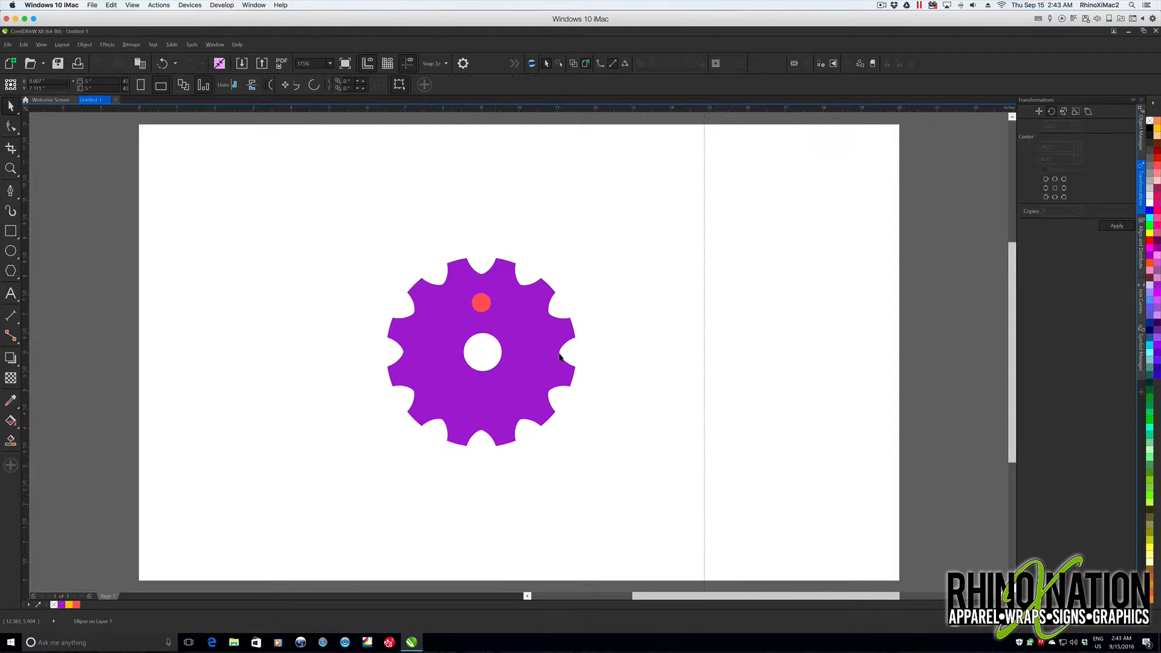
# - Try centering the gear and the small red circle on the page one at a time
pyautogui.click(545, 354)
pyautogui.press('p')
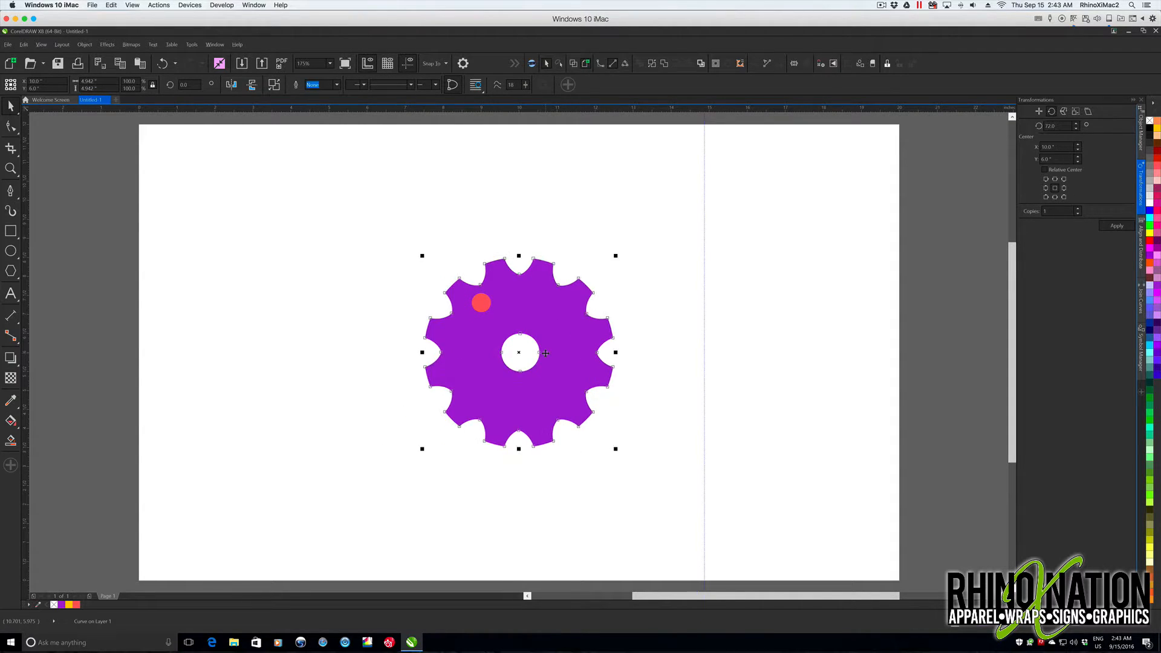
pyautogui.click(479, 305)
pyautogui.press('p')
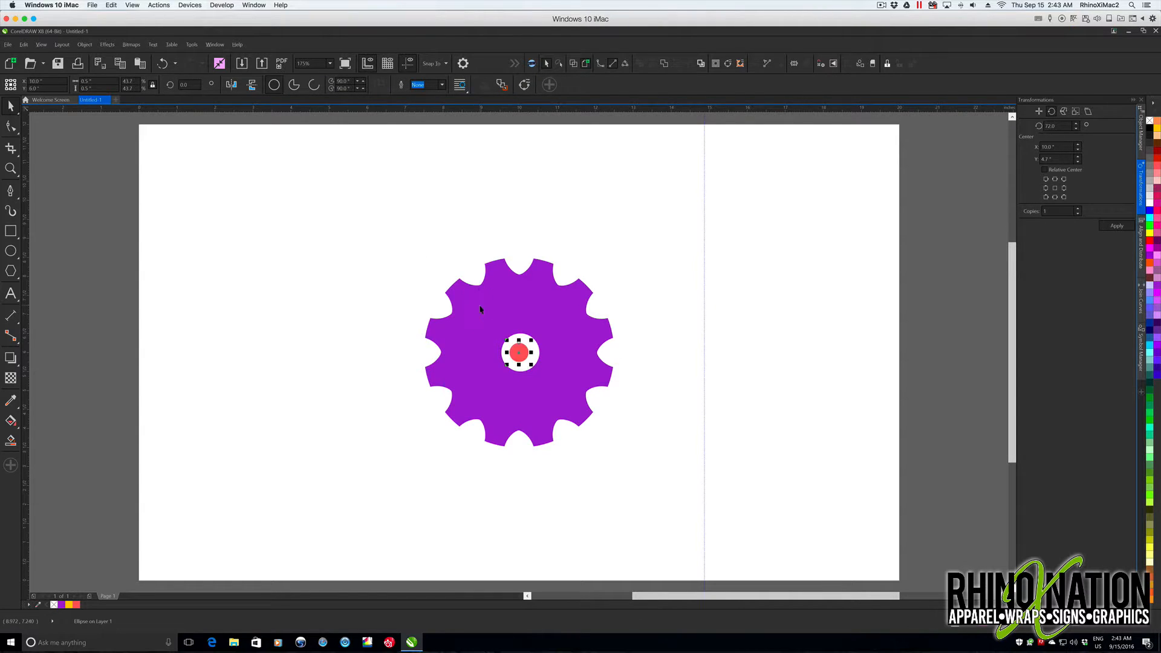
pyautogui.click(686, 317)
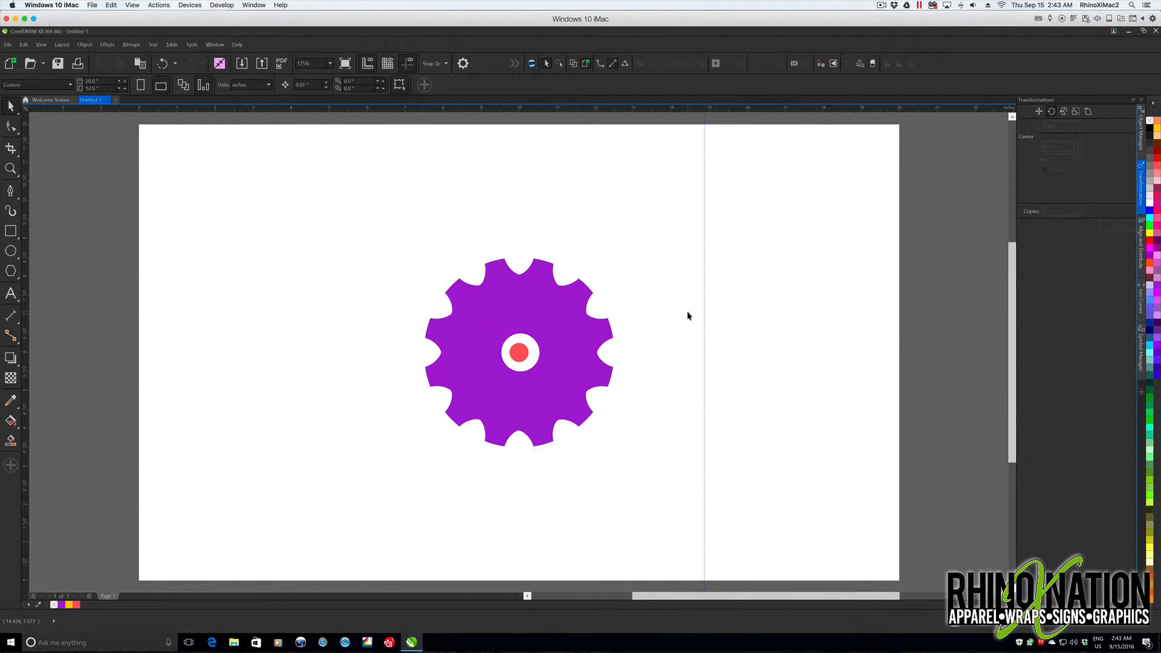
# - Undo the recent changes back to the uncut gear with the full-size red circle in its center
pyautogui.hotkey('ctrl', 'z')
pyautogui.hotkey('ctrl', 'z')
pyautogui.hotkey('ctrl', 'z')
pyautogui.hotkey('ctrl', 'z')
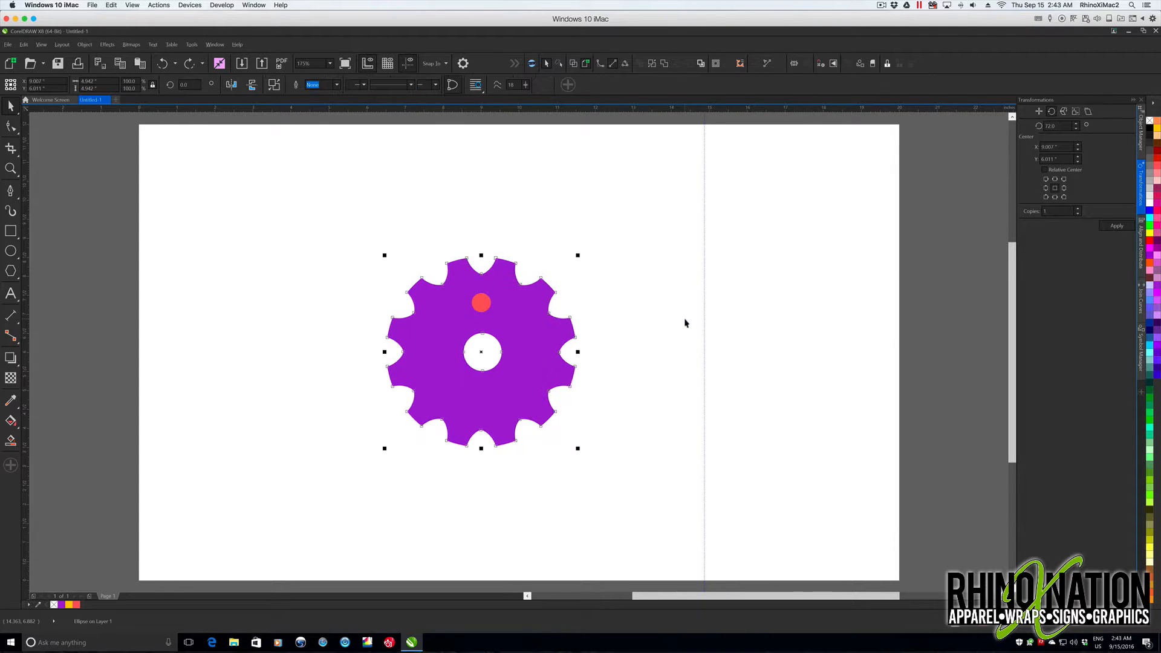
pyautogui.hotkey('ctrl', 'z')
pyautogui.hotkey('ctrl', 'z')
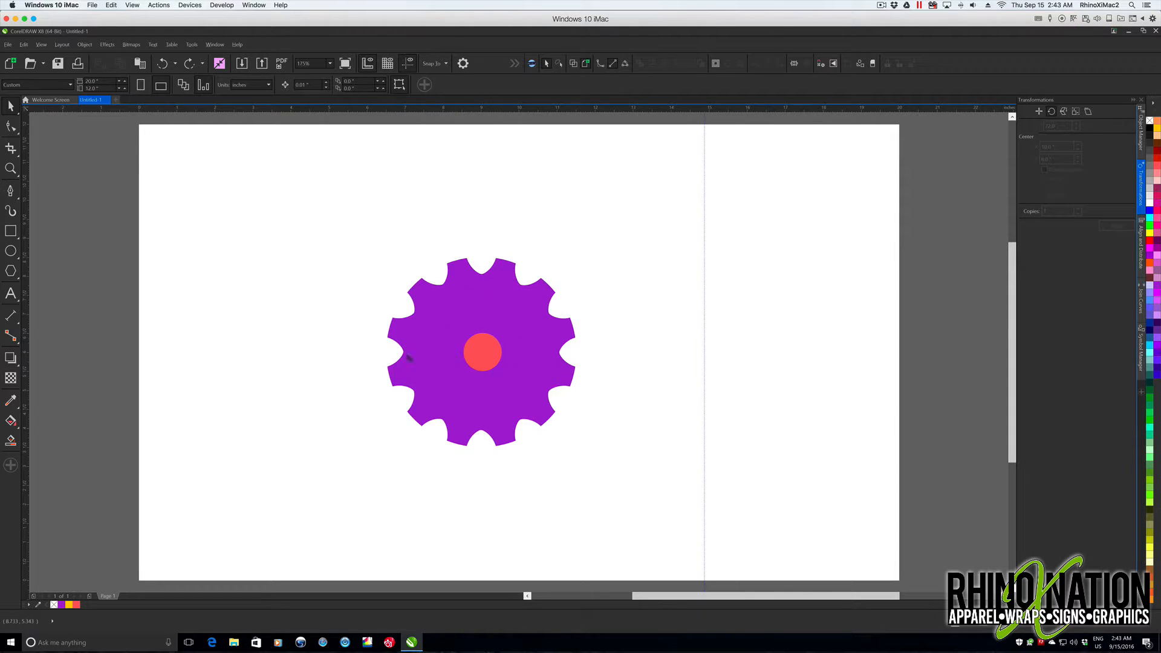
# - Center the gear and red circle together on the page and cut out the center hole with Back Minus Front
pyautogui.moveTo(350, 236); pyautogui.dragTo(618, 469)
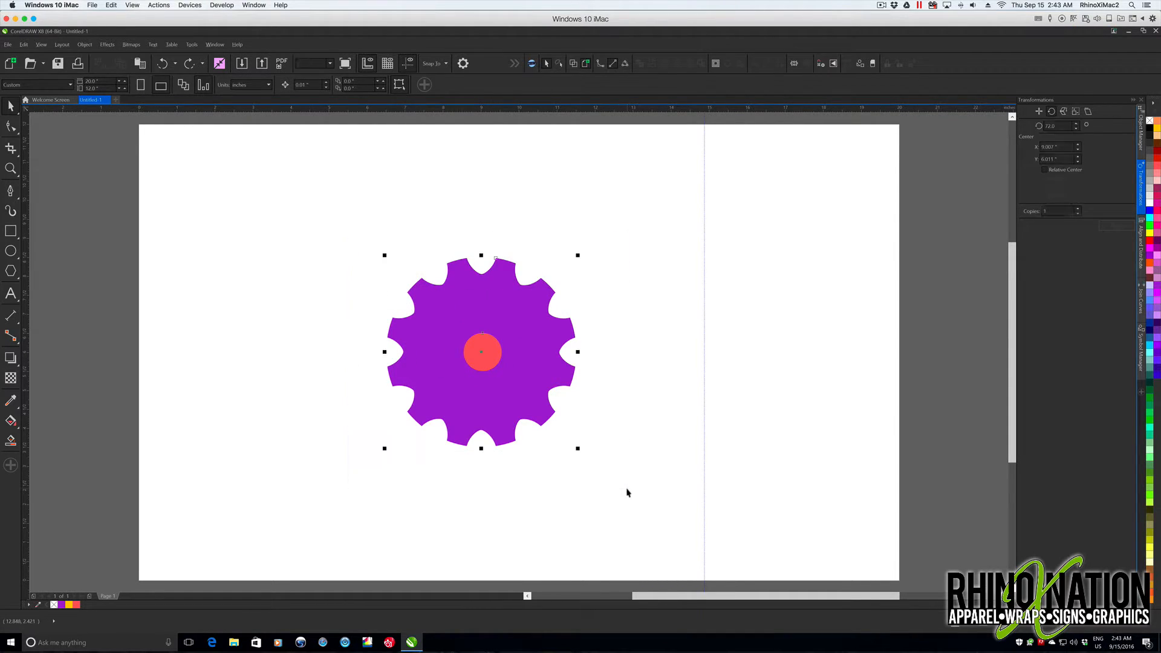
pyautogui.press('p')
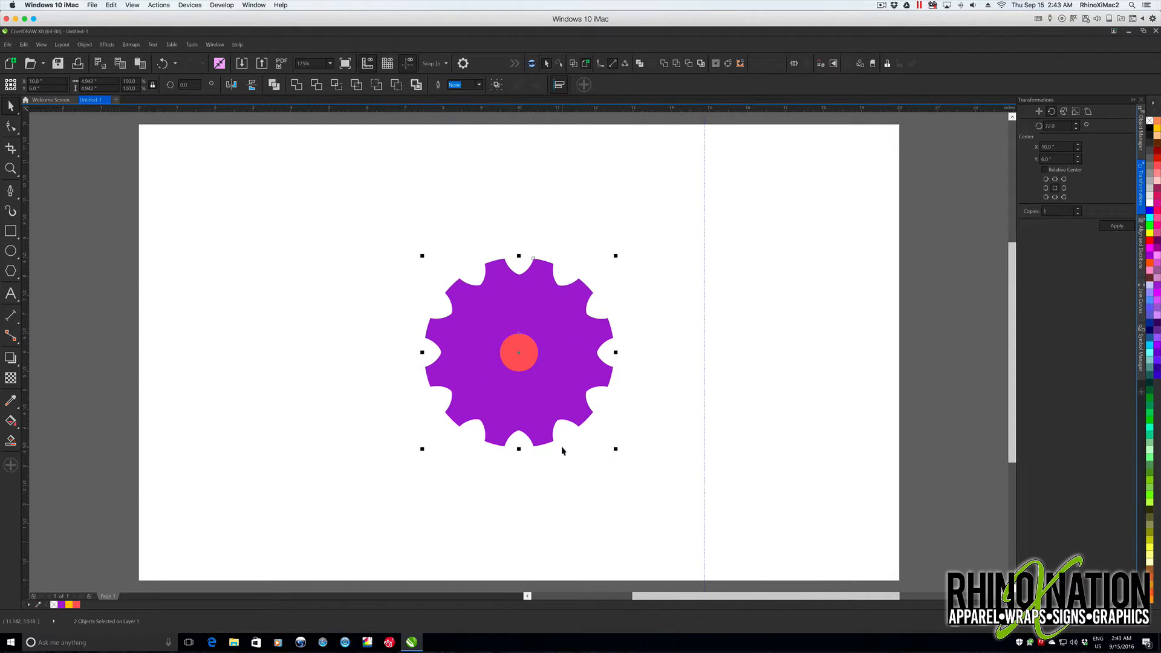
pyautogui.click(396, 84)
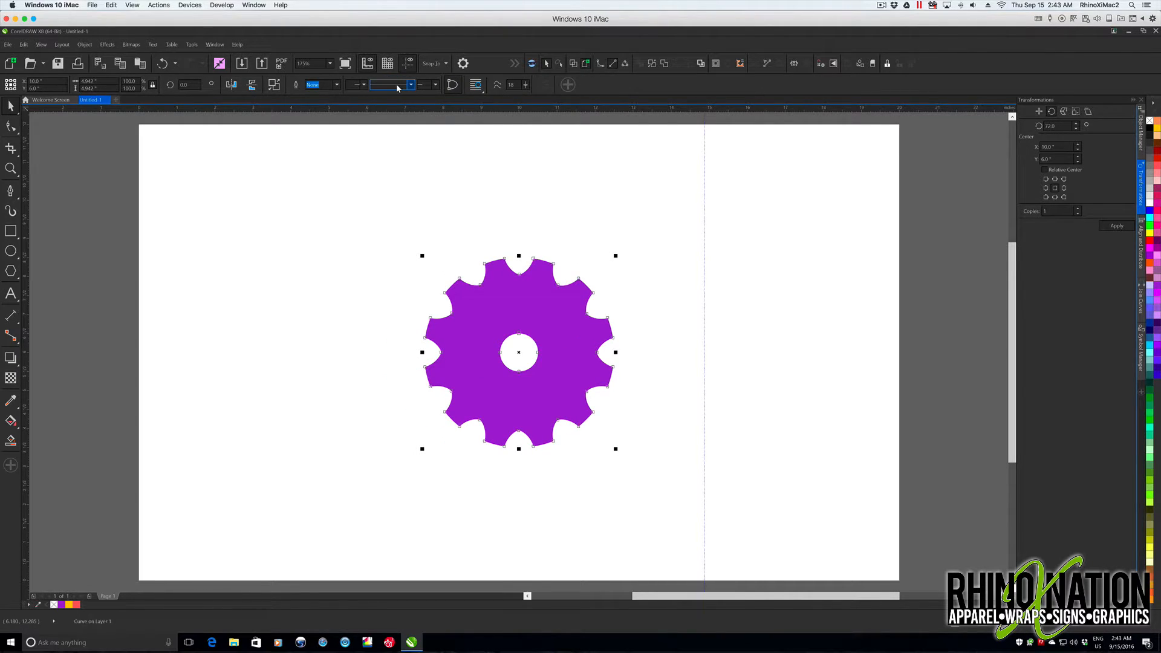
# - Place another center knockout symbol beside the centered gear and revert it to ordinary objects
pyautogui.moveTo(1035, 315); pyautogui.dragTo(661, 270)
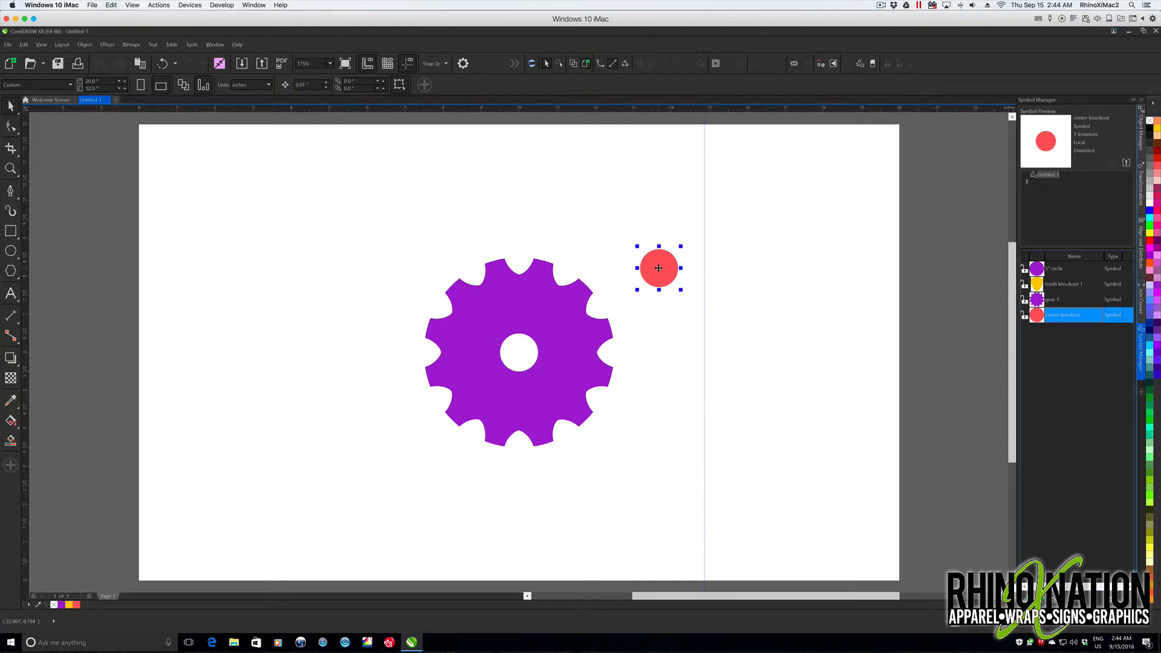
pyautogui.rightClick(662, 271)
pyautogui.click(695, 315)
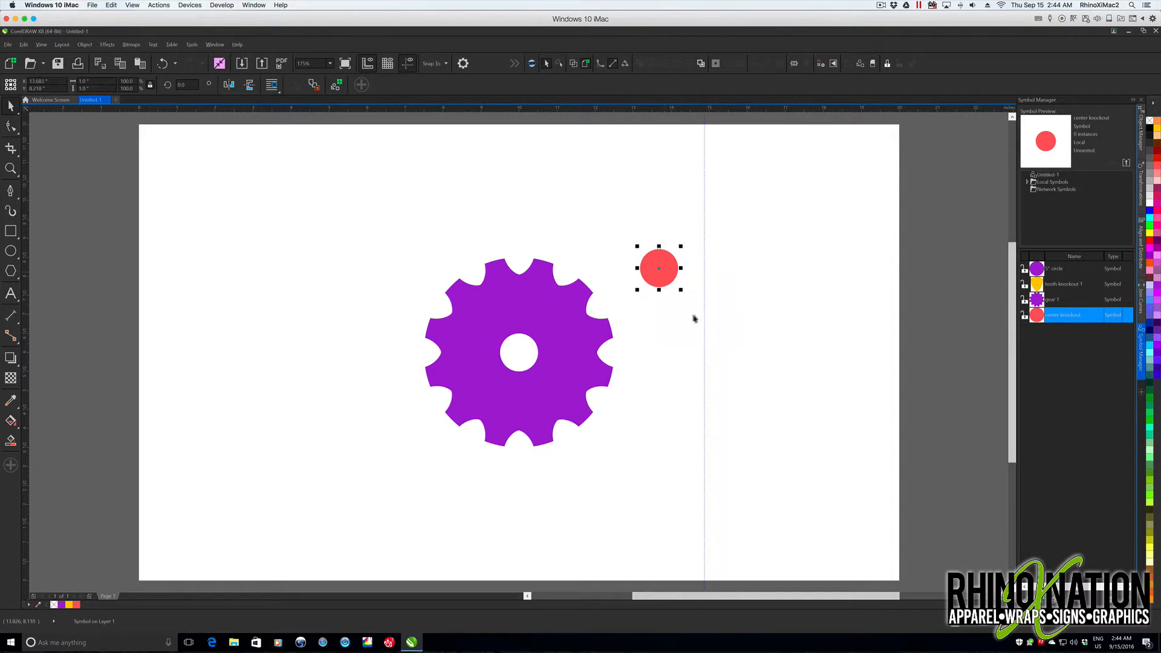
# - Resize the red circle to 0.5 inch in diameter and move it onto the gear directly above its center hole
pyautogui.click(85, 81)
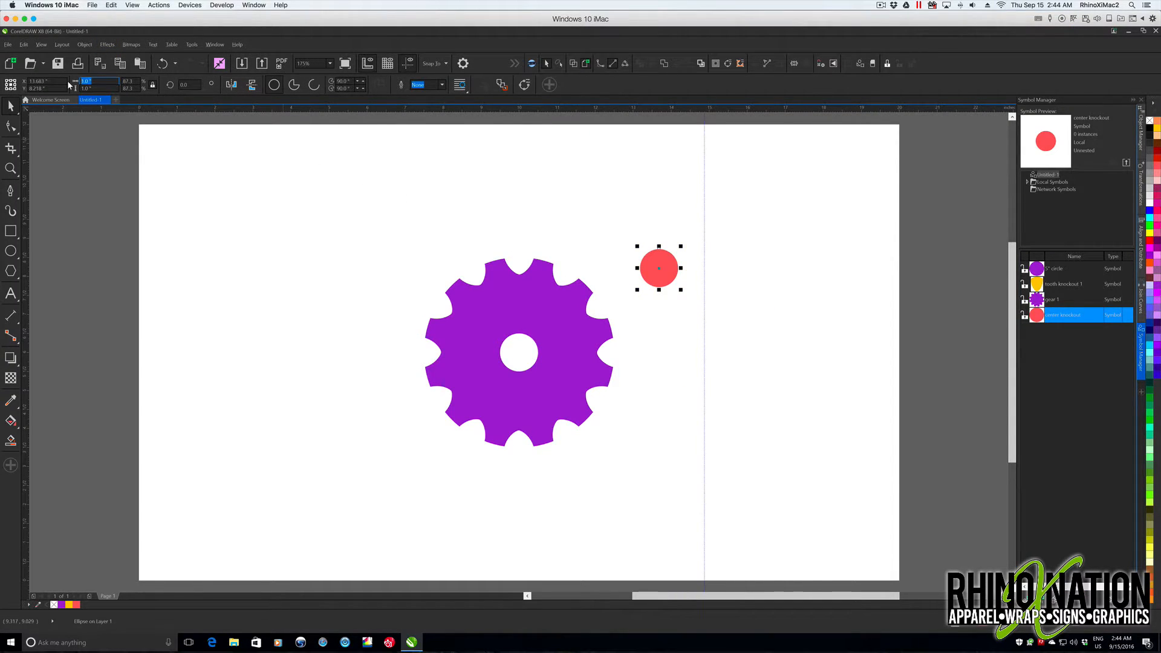
pyautogui.write('0.5')
pyautogui.press('Return')
pyautogui.moveTo(659, 268); pyautogui.dragTo(520, 306)
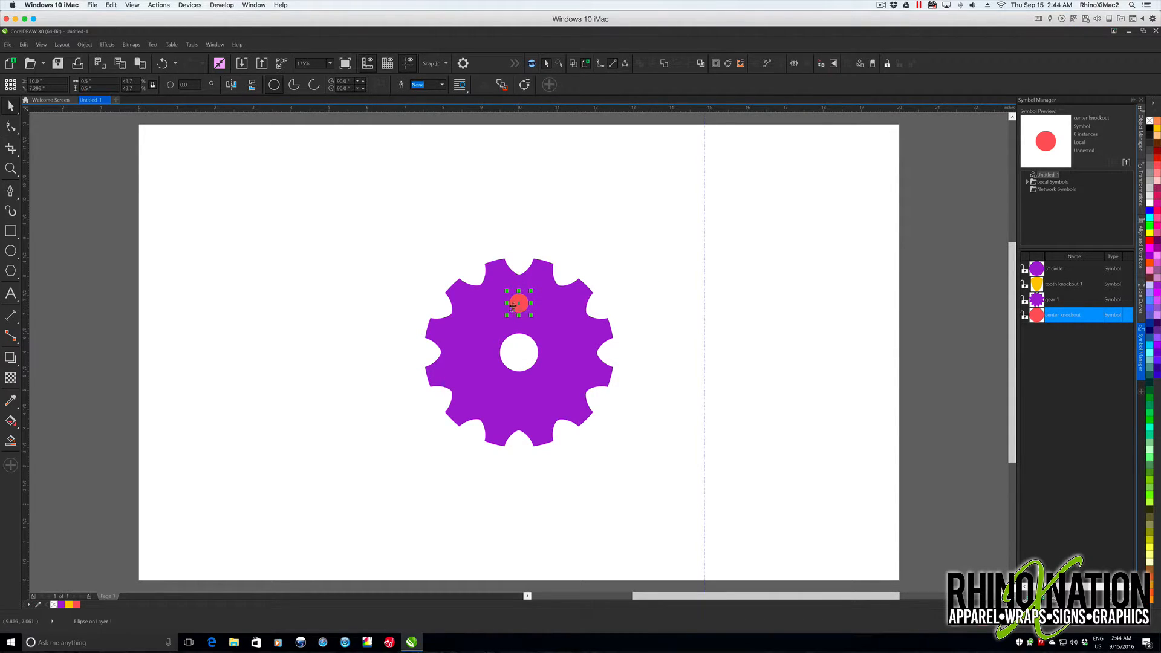
# - Examine the view settings for alignment guides, dynamic guides and snapping without changing them
pyautogui.click(24, 45)
pyautogui.moveTo(42, 45)
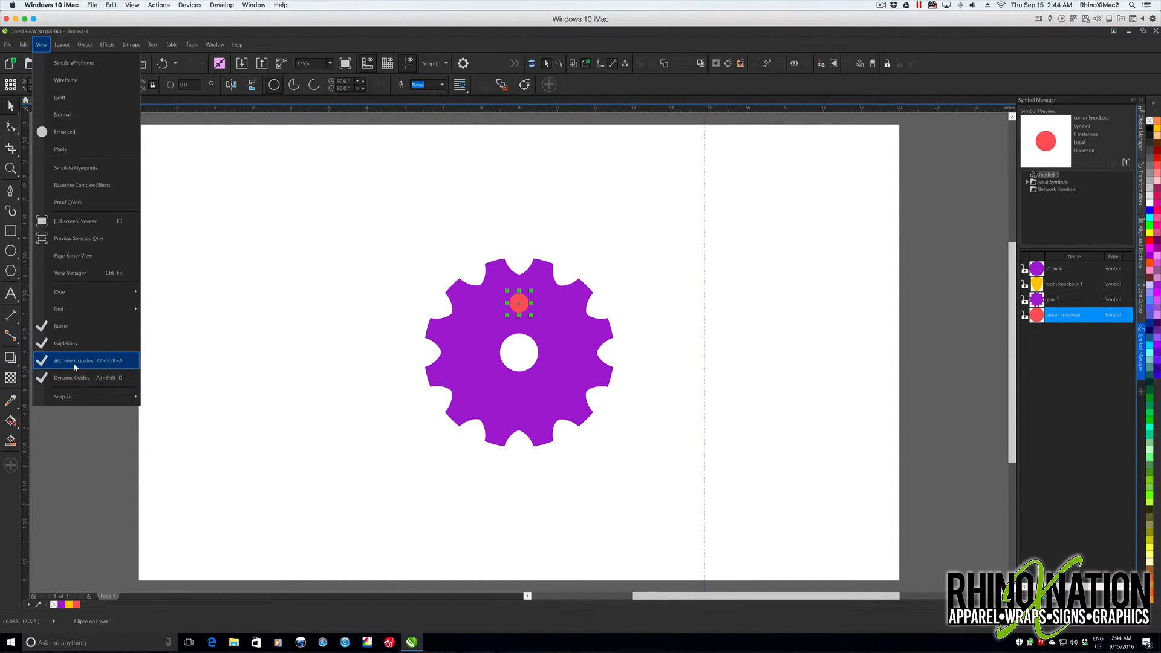
pyautogui.moveTo(71, 311)
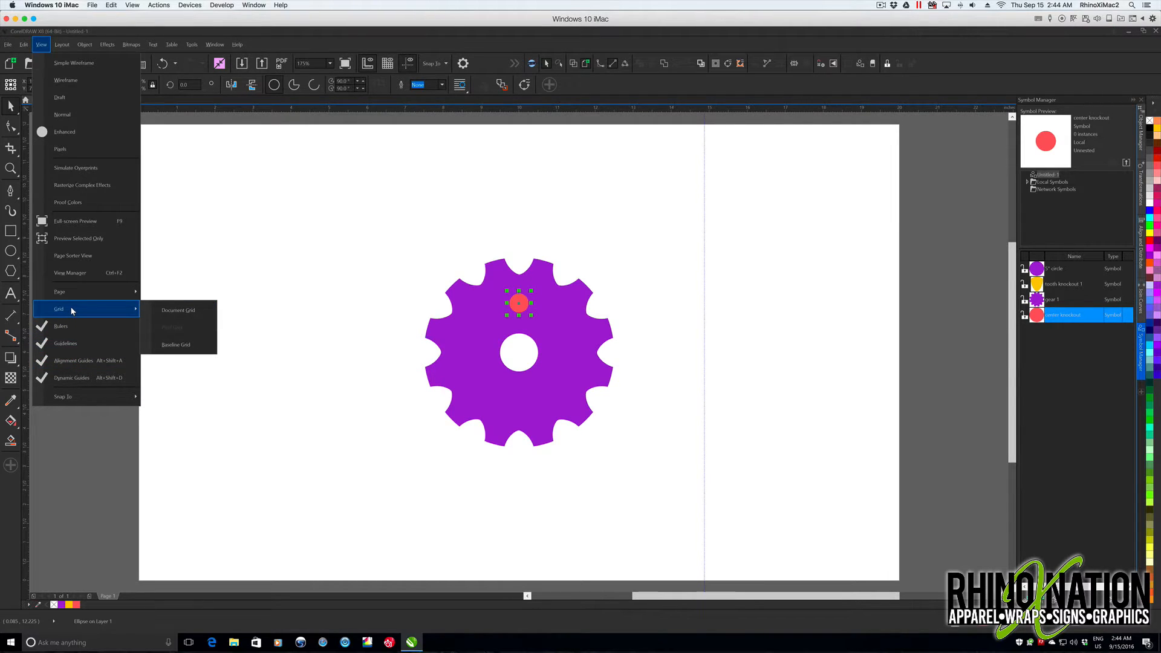
pyautogui.moveTo(63, 399)
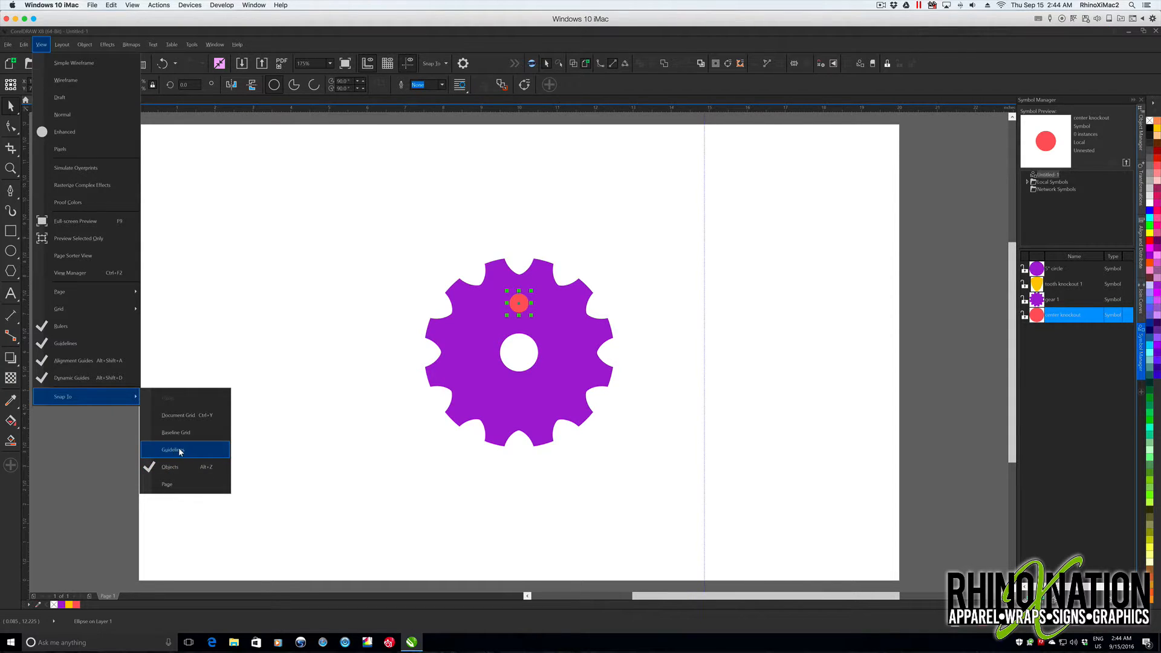
pyautogui.click(403, 424)
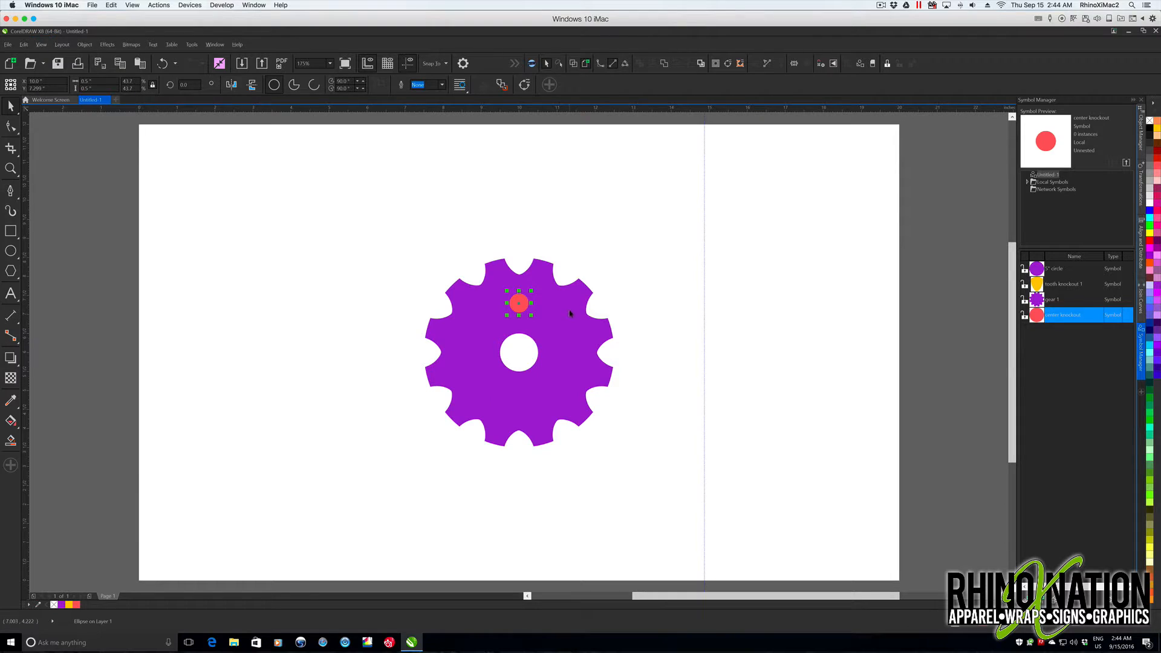
# - Undo the move, realign the small circle vertically above the gear's center, and place its rotation center on the gear's center
pyautogui.hotkey('ctrl', 'z')
pyautogui.moveTo(673, 281); pyautogui.dragTo(519, 354)
pyautogui.click(523, 306)
pyautogui.click(519, 353)
pyautogui.click(519, 312)
# - Create four rotated copies of the small circle around the gear's center at 72-degree intervals, one copy per application
pyautogui.click(1140, 189)
pyautogui.doubleClick(1049, 126)
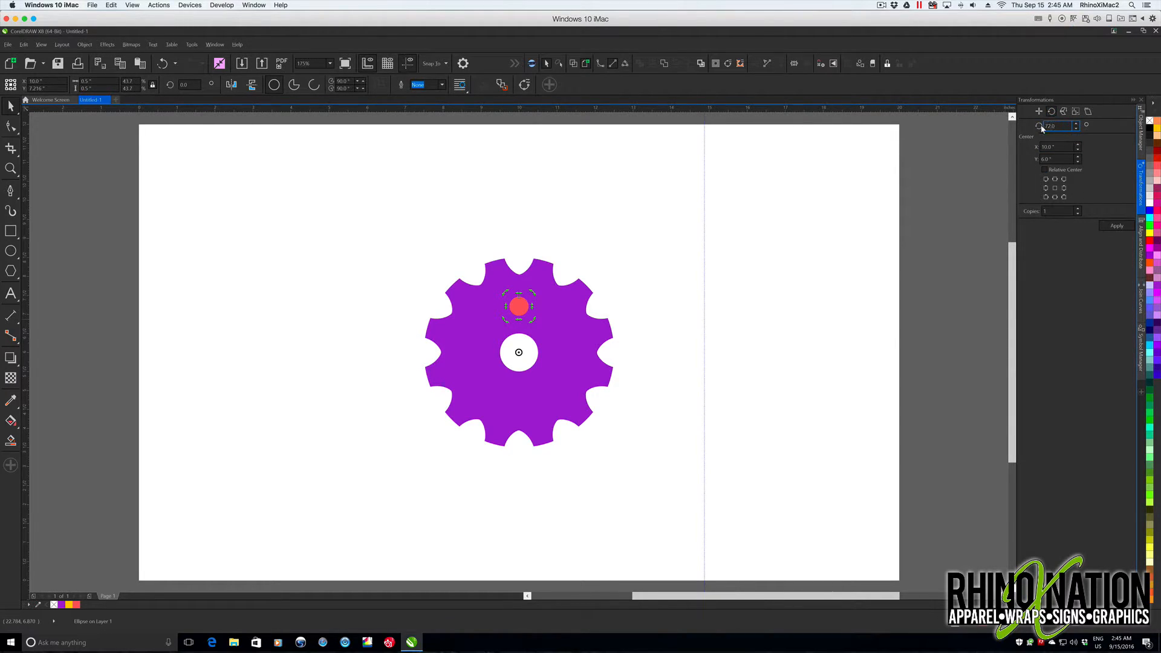
pyautogui.click(1115, 226)
pyautogui.click(1116, 226)
pyautogui.click(1116, 226)
pyautogui.click(1115, 226)
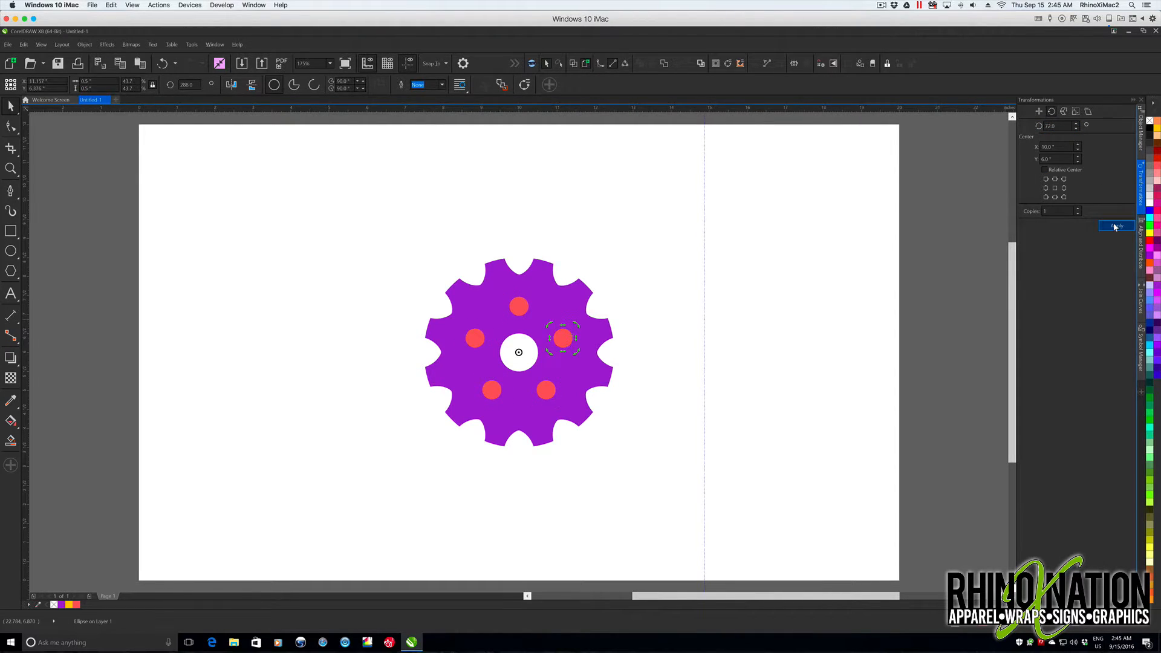
# - Combine the gear with the five small circles into knocked-out holes and move it to the page's upper-left corner
pyautogui.moveTo(389, 236); pyautogui.dragTo(656, 490)
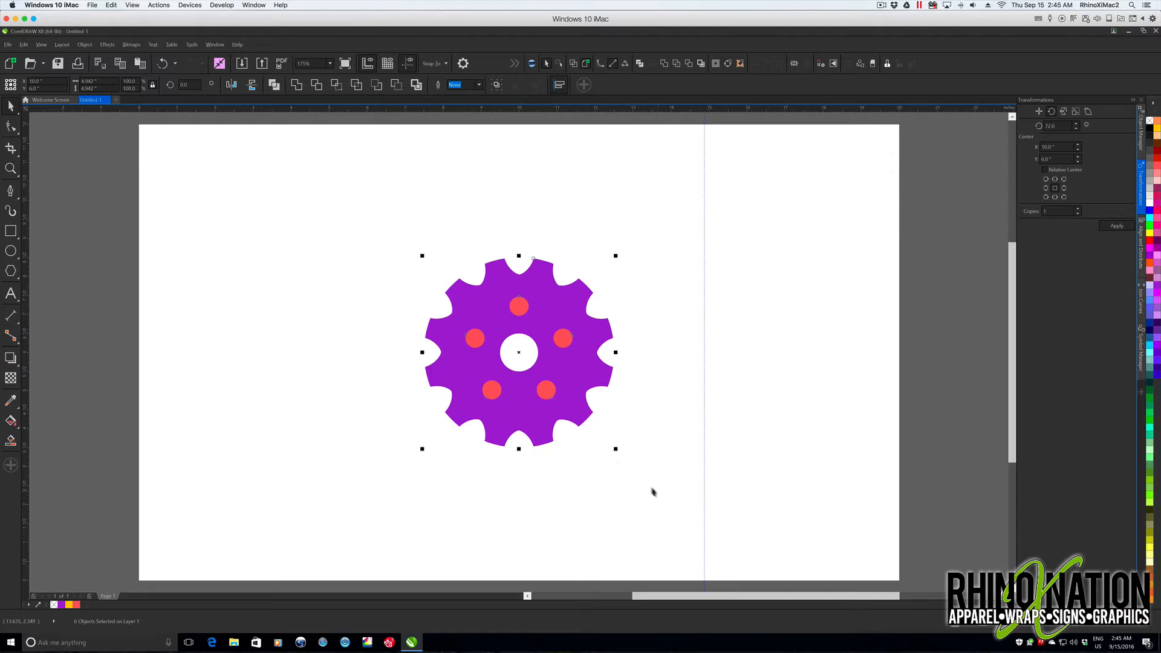
pyautogui.click(273, 85)
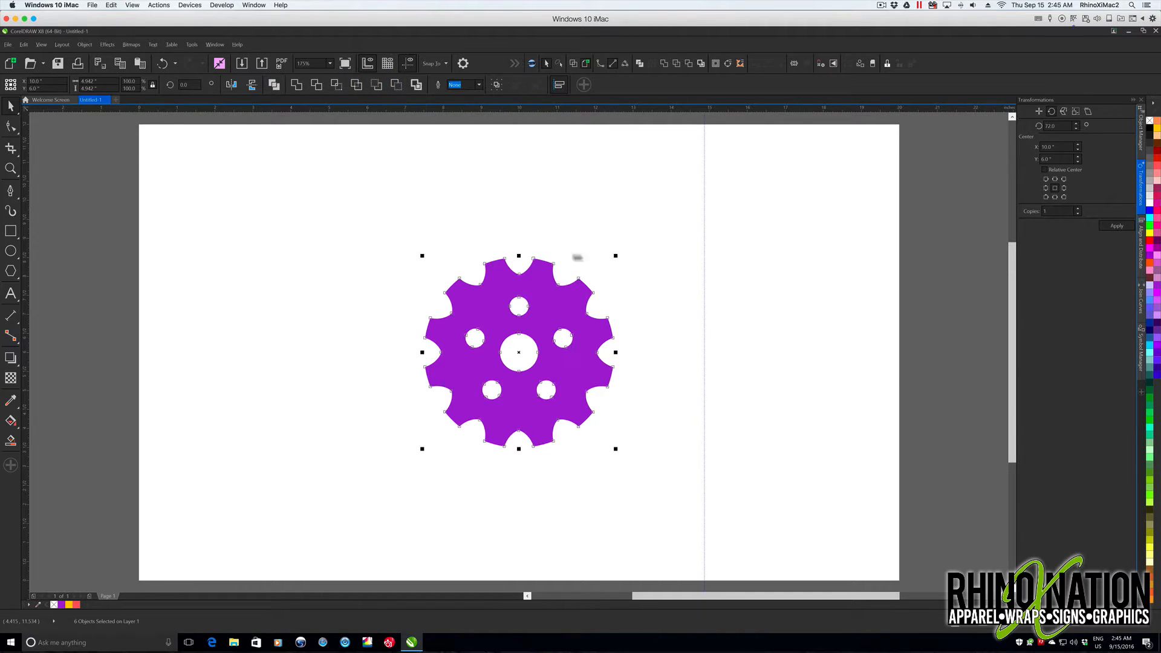
pyautogui.moveTo(577, 378); pyautogui.dragTo(302, 256)
# - Place an instance of the gear 1 symbol, center it on the page, and revert it to editable objects
pyautogui.click(1141, 358)
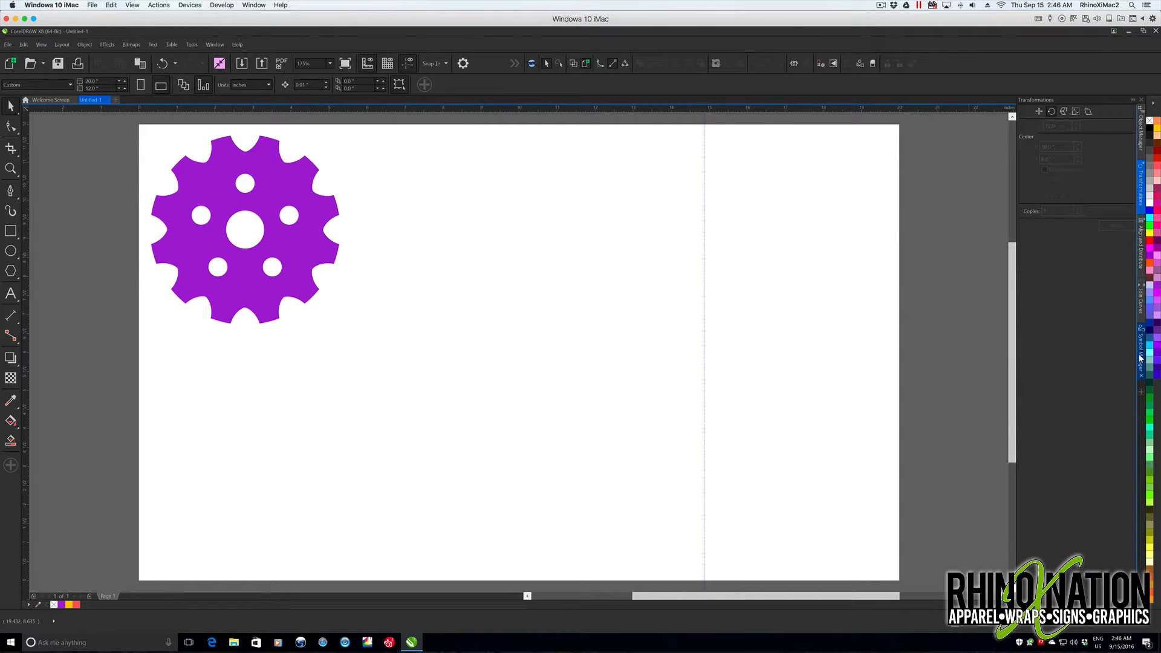
pyautogui.click(1056, 300)
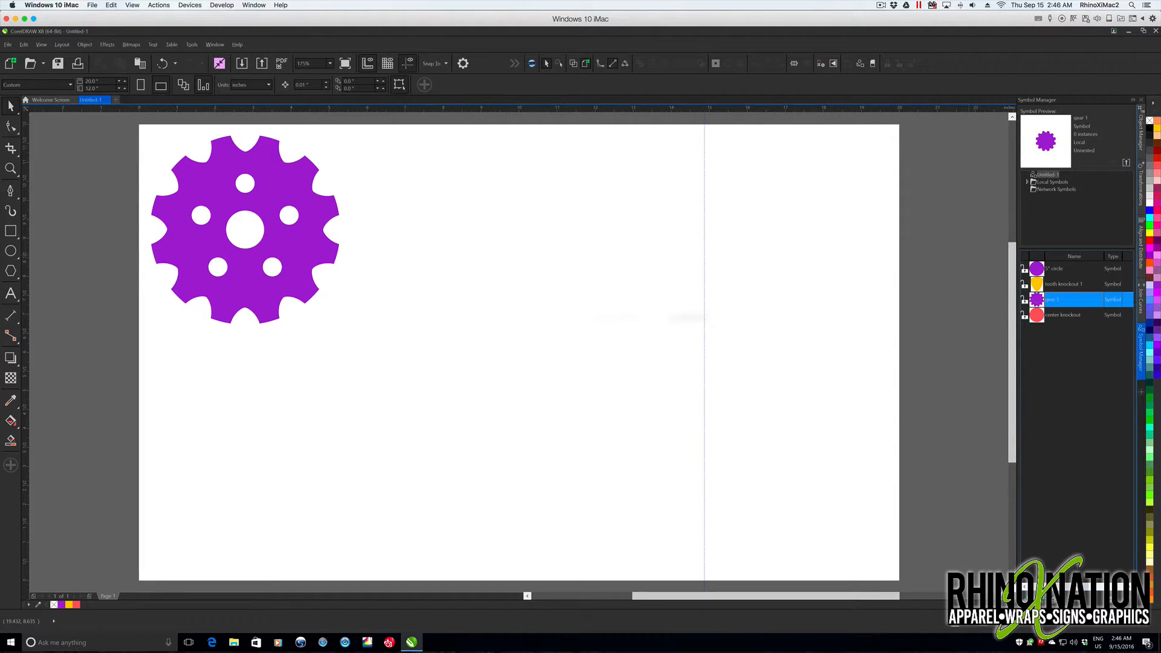
pyautogui.moveTo(607, 375); pyautogui.dragTo(558, 368)
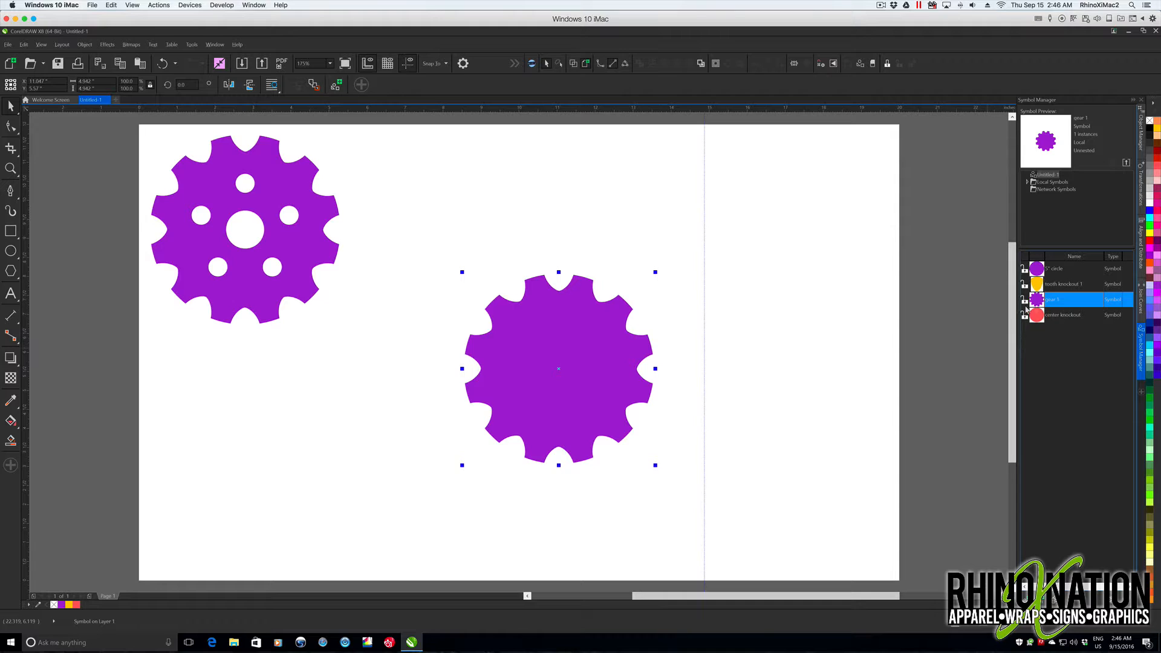
pyautogui.press('p')
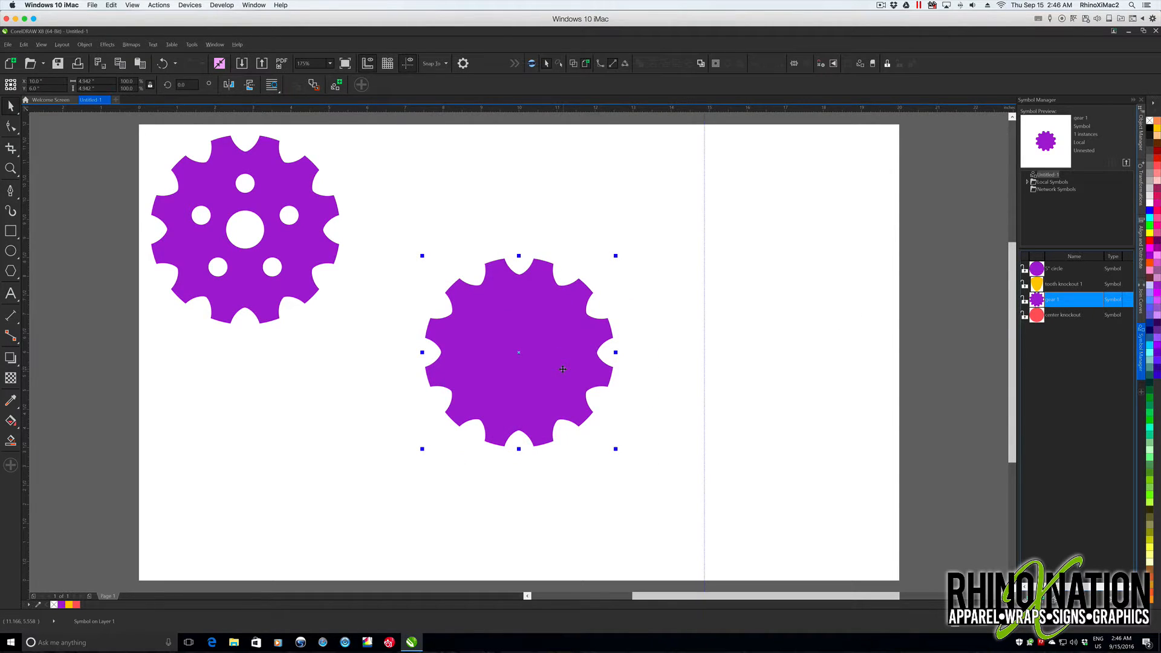
pyautogui.rightClick(554, 346)
pyautogui.click(578, 76)
pyautogui.click(609, 246)
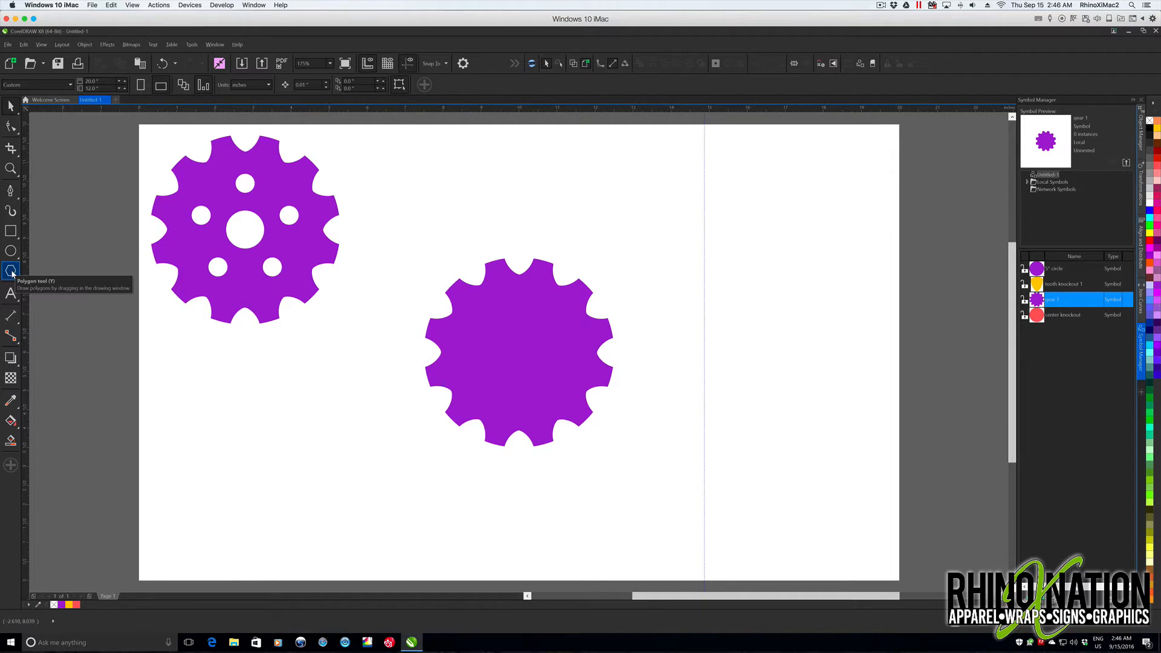
# - Draw a trapezoid basic shape about 0.85 inches wide and 1.7 inches tall above and to the right of the plain gear
pyautogui.click(12, 273)
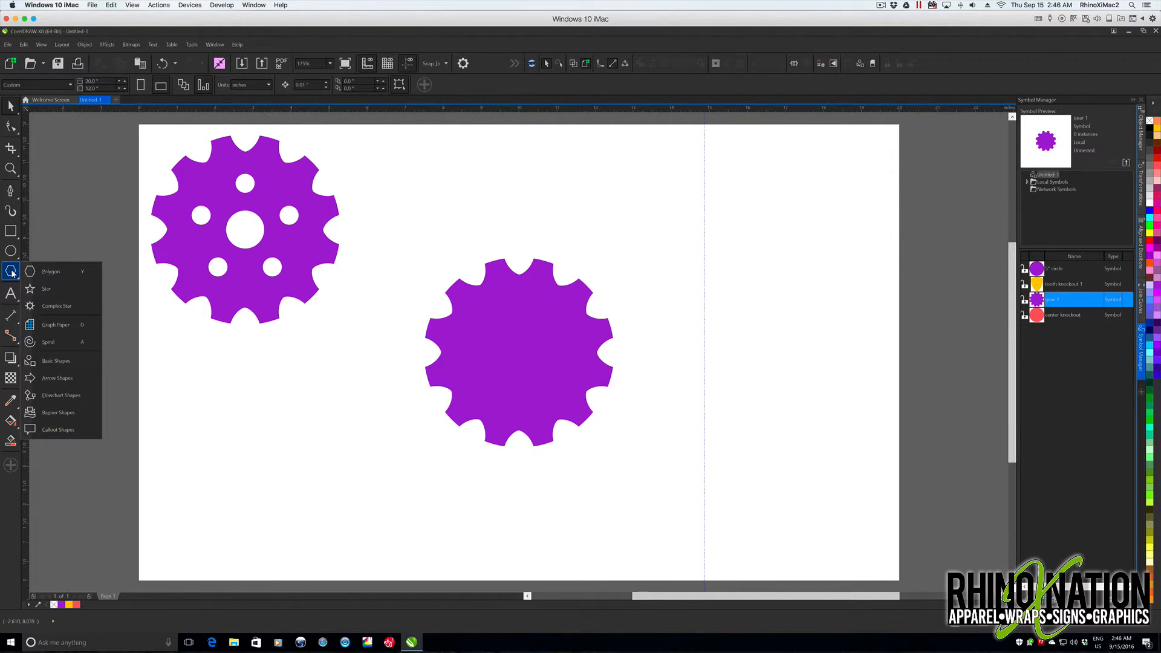
pyautogui.click(61, 362)
pyautogui.click(279, 87)
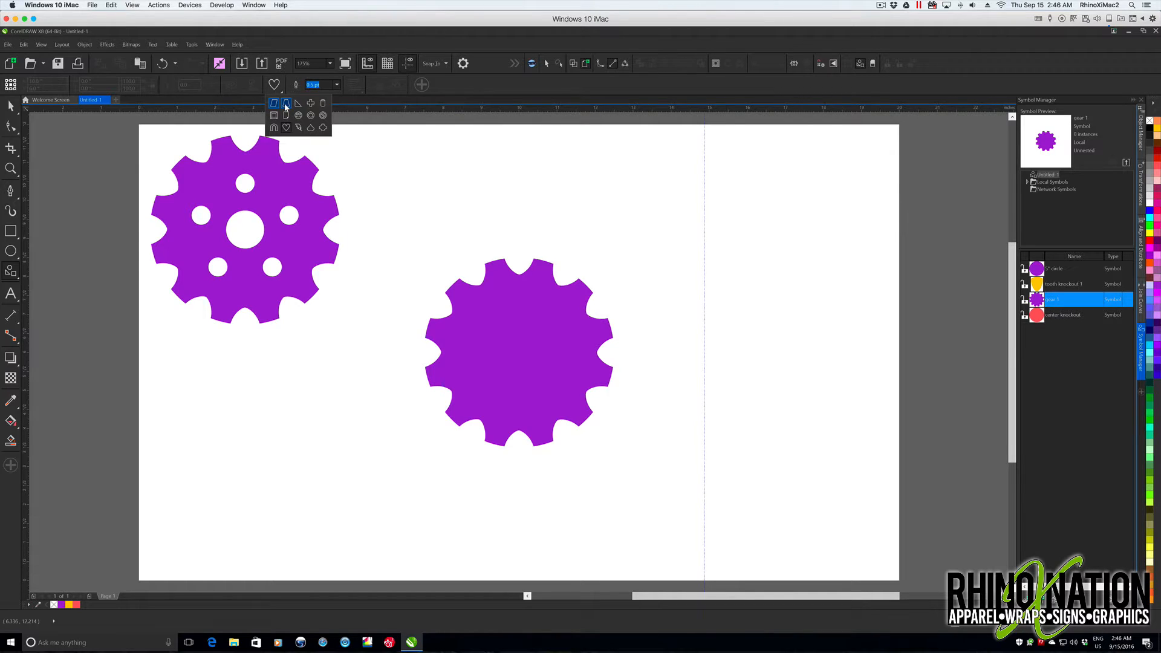
pyautogui.click(286, 106)
pyautogui.moveTo(634, 200); pyautogui.dragTo(661, 264)
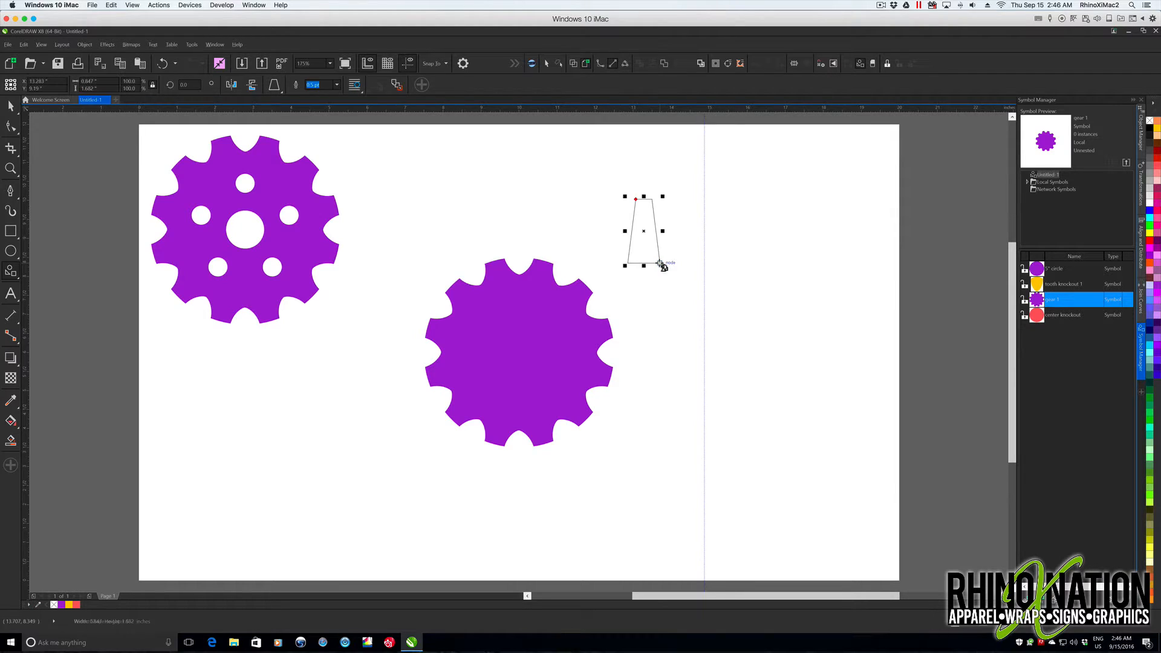
# - Narrow the top edge of the trapezoid and give the shape a dark red fill with no outline
pyautogui.click(11, 126)
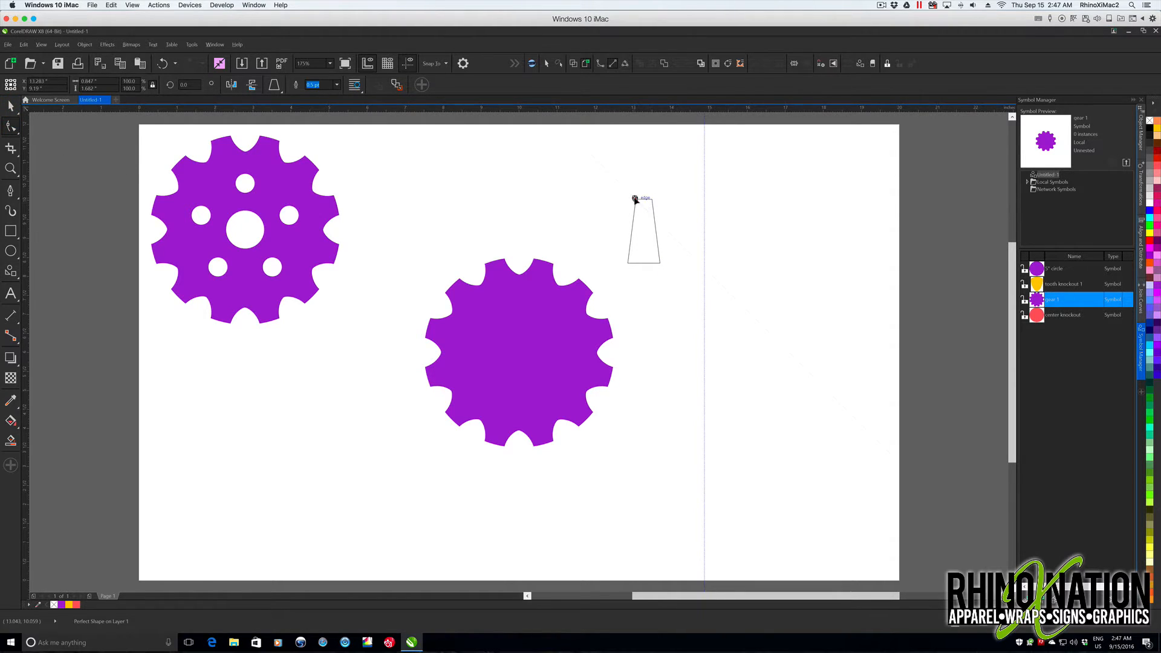
pyautogui.moveTo(636, 198); pyautogui.dragTo(642, 200)
pyautogui.moveTo(640, 200); pyautogui.dragTo(638, 199)
pyautogui.click(1157, 154)
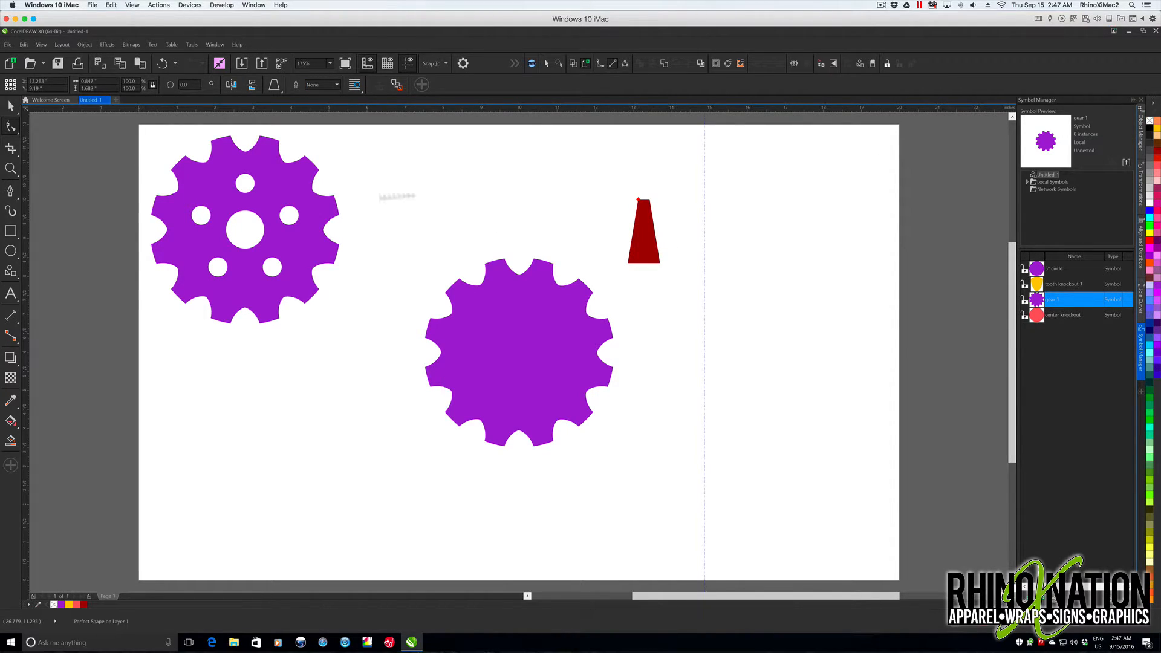
pyautogui.click(10, 108)
pyautogui.click(735, 337)
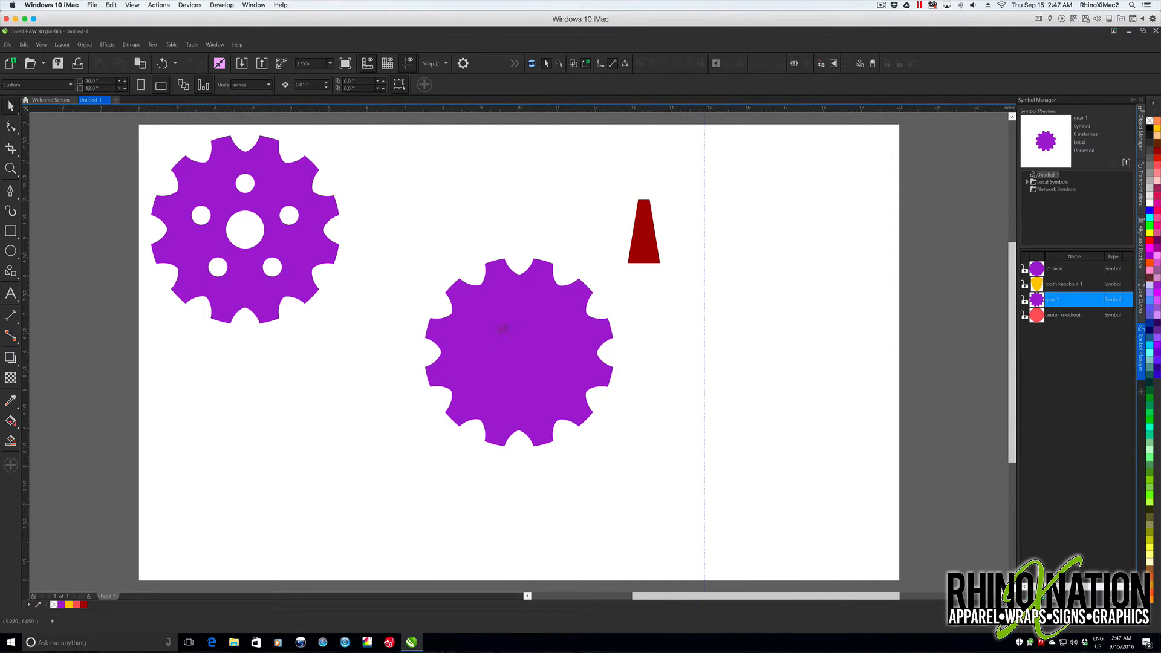
# - Place an instance of the center knockout symbol, center it on the page within the gear, and revert it to objects
pyautogui.click(1046, 315)
pyautogui.moveTo(785, 356); pyautogui.dragTo(540, 362)
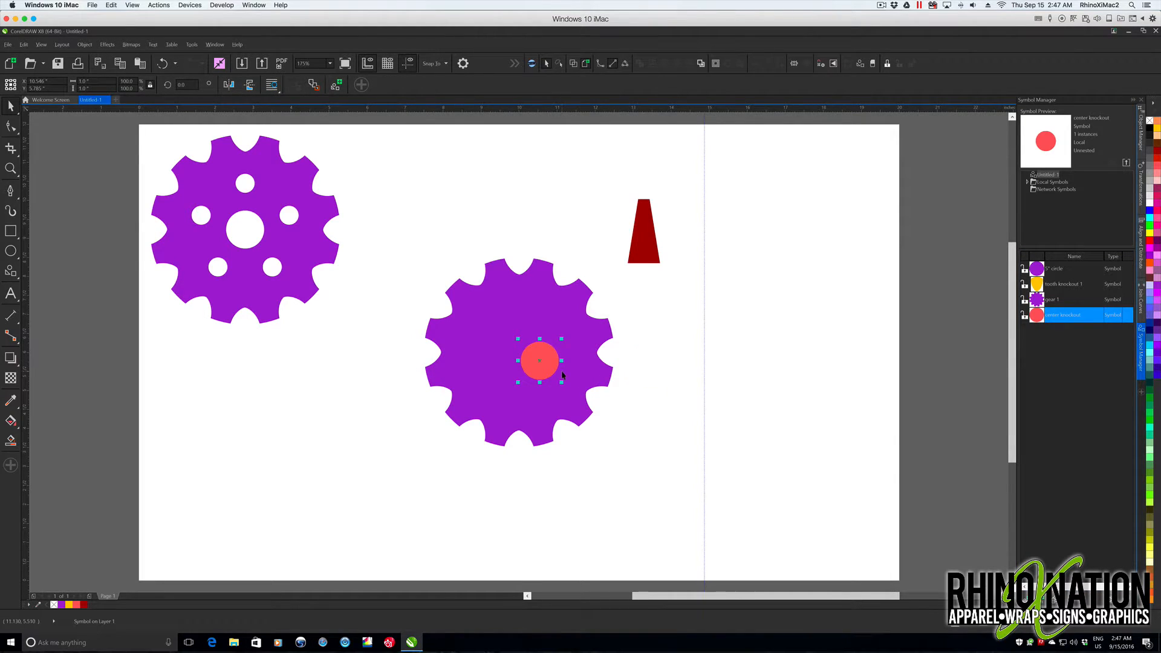
pyautogui.press('p')
pyautogui.rightClick(523, 346)
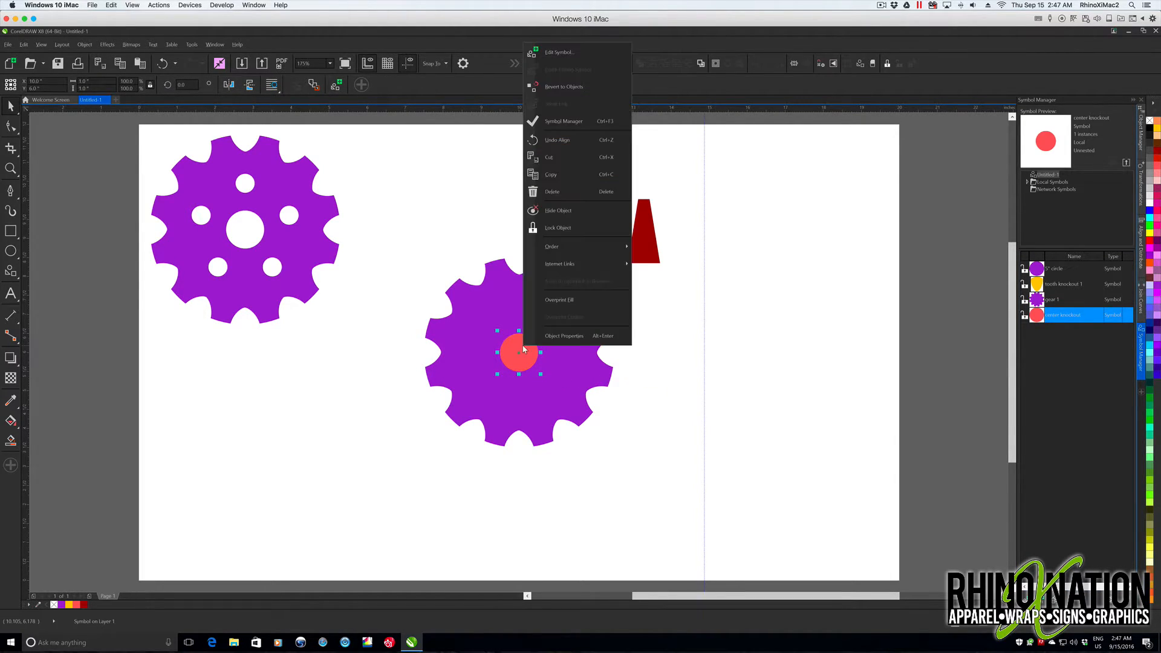
pyautogui.click(560, 86)
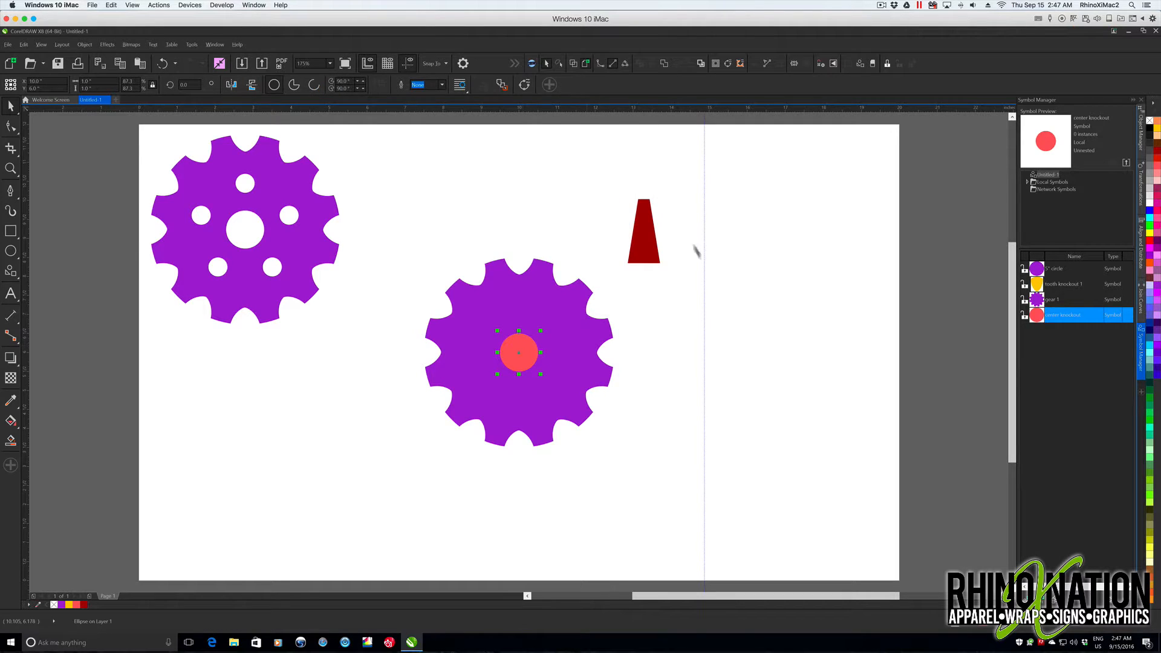
# - Move the trapezoid just above the gear's center circle, vertically aligned with it, and shrink it to about 0.54 by 1.12 inches
pyautogui.moveTo(646, 236); pyautogui.dragTo(519, 301)
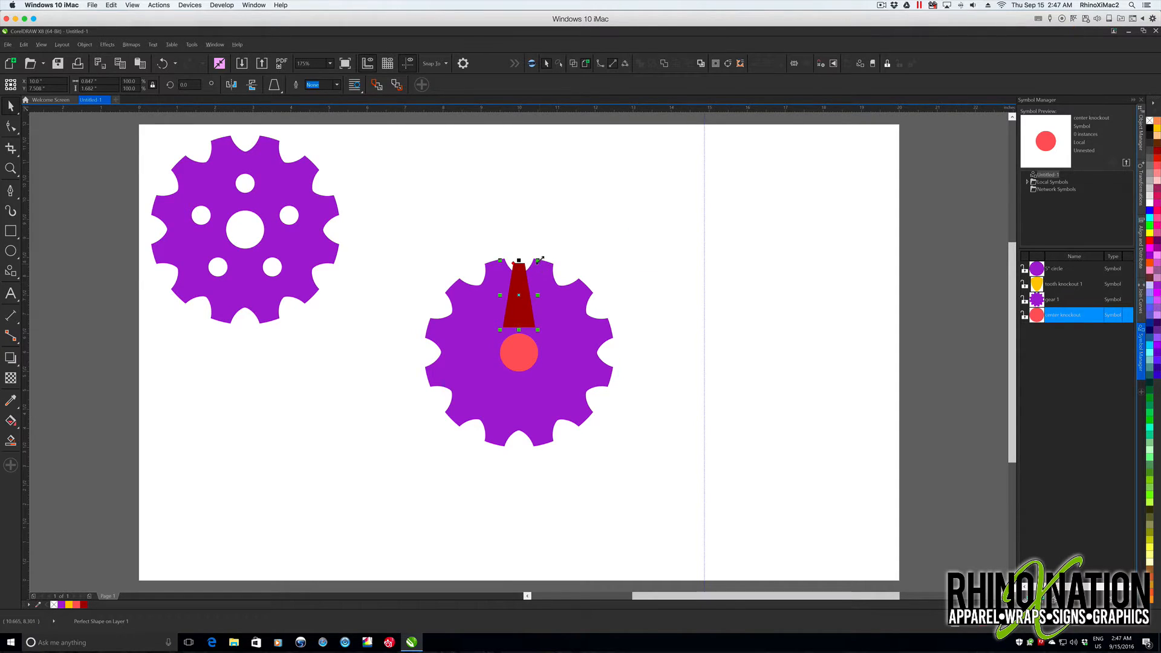
pyautogui.moveTo(539, 259); pyautogui.dragTo(537, 271)
pyautogui.press('Down')
pyautogui.press('Down')
pyautogui.moveTo(519, 323); pyautogui.dragTo(519, 328)
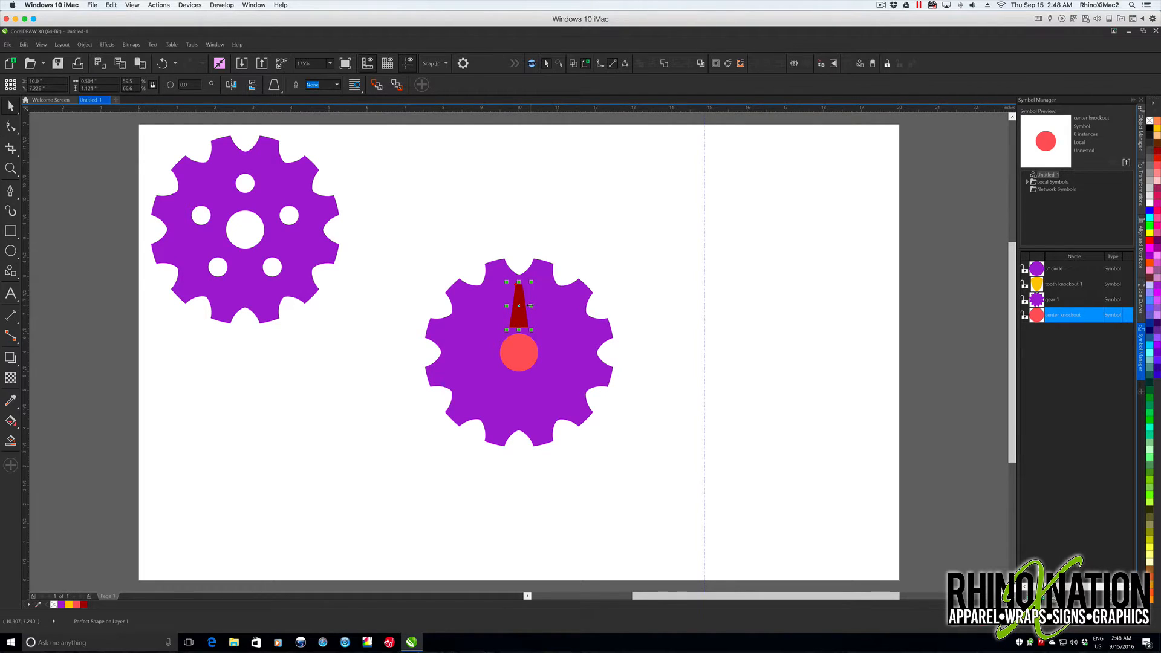
pyautogui.moveTo(532, 307); pyautogui.dragTo(526, 306)
# - Move the trapezoid's rotation center onto the center of the gear
pyautogui.click(598, 257)
pyautogui.click(519, 310)
pyautogui.click(519, 318)
pyautogui.moveTo(519, 305); pyautogui.dragTo(520, 332)
# - Create four rotated copies of the trapezoid around the gear's center at 72-degree intervals
pyautogui.click(1142, 190)
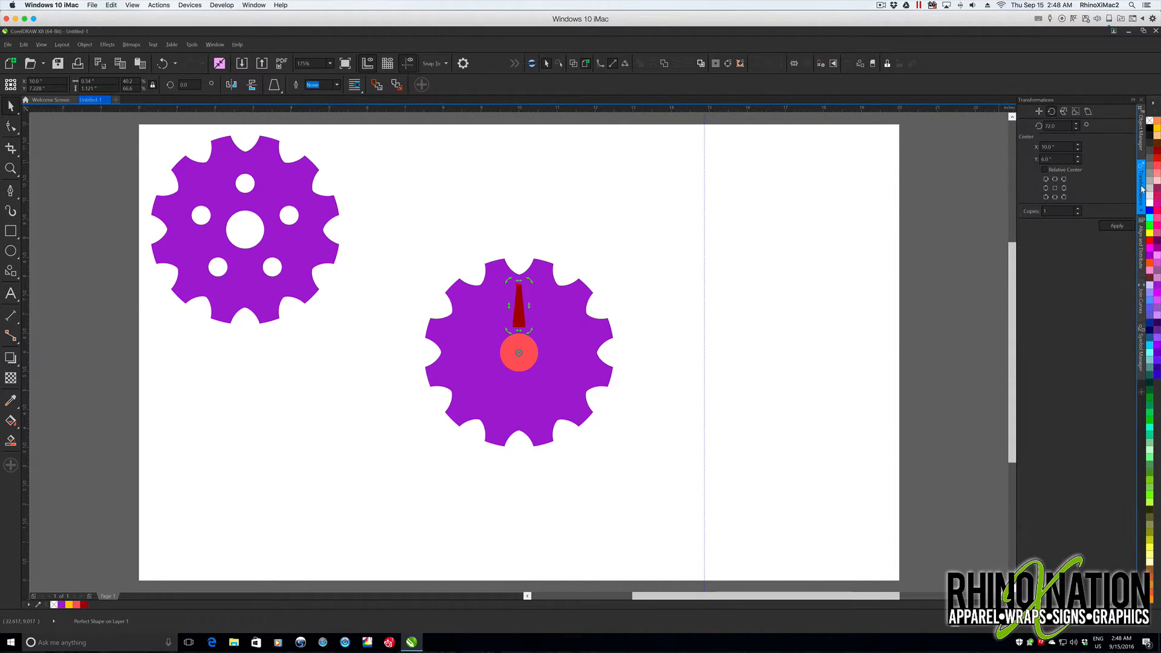
pyautogui.click(1118, 227)
pyautogui.click(1118, 226)
pyautogui.click(1117, 226)
pyautogui.click(1118, 227)
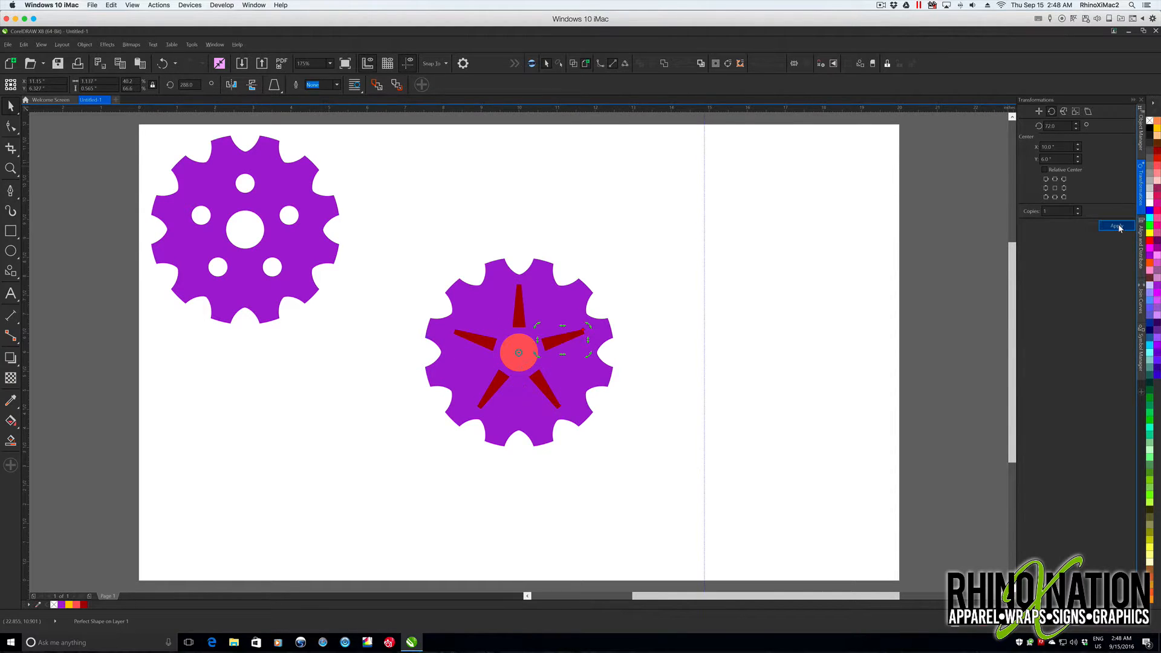
pyautogui.click(634, 245)
pyautogui.moveTo(404, 238); pyautogui.dragTo(659, 490)
pyautogui.click(659, 490)
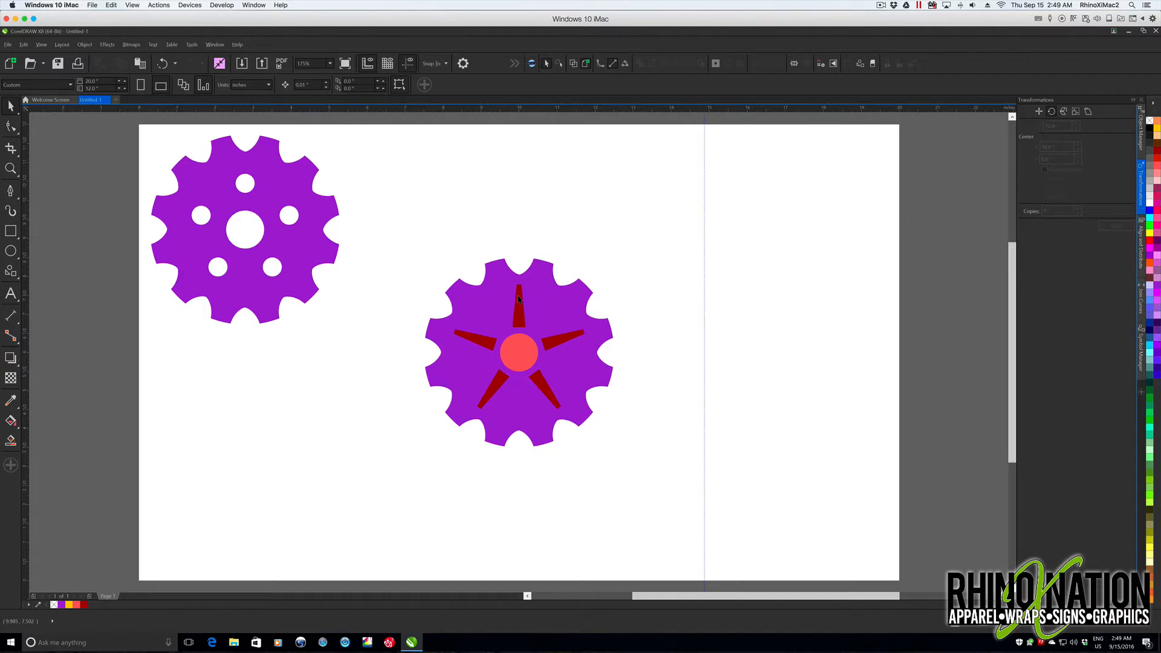
# - Undo the four rotated copies of the trapezoid
pyautogui.hotkey('ctrl', 'z')
pyautogui.hotkey('ctrl', 'z')
pyautogui.hotkey('ctrl', 'z')
pyautogui.hotkey('ctrl', 'z')
# - Set the rotation angle to 360/6 and create five rotated copies of the trapezoid around the gear's center
pyautogui.doubleClick(1051, 125)
pyautogui.write('360/')
pyautogui.write('6')
pyautogui.press('Return')
pyautogui.click(1117, 225)
pyautogui.click(1117, 225)
pyautogui.click(1117, 225)
pyautogui.click(1117, 225)
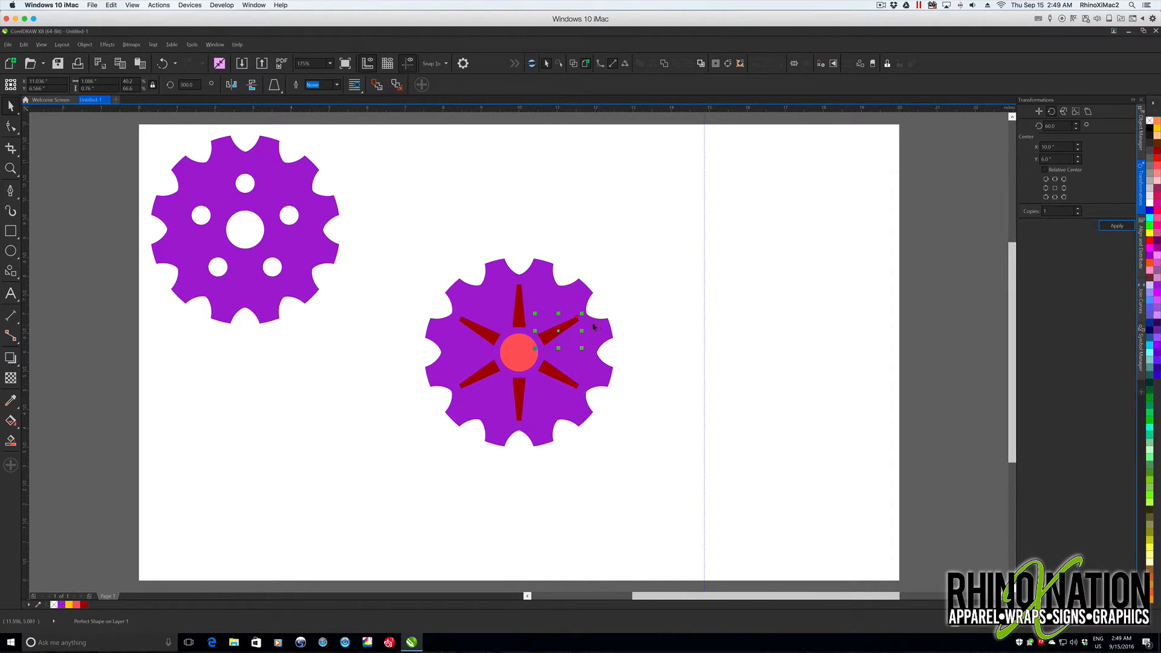
# - Subtract the six trapezoids and the center circle from the gear with Back Minus Front
pyautogui.moveTo(399, 236); pyautogui.dragTo(649, 499)
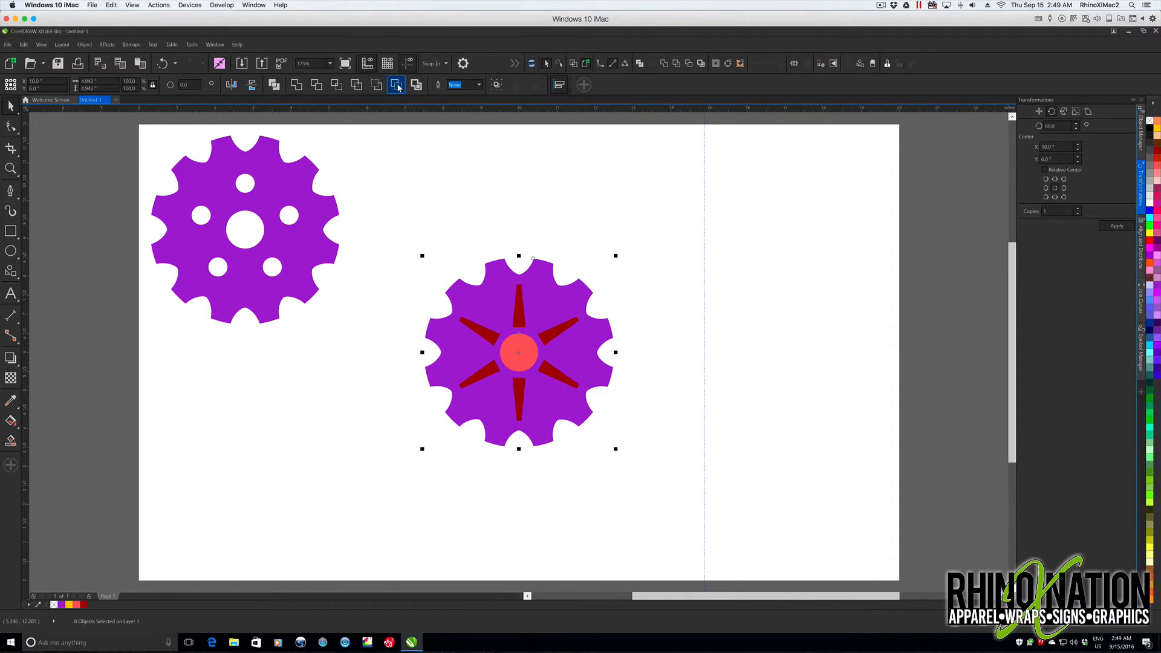
pyautogui.click(397, 86)
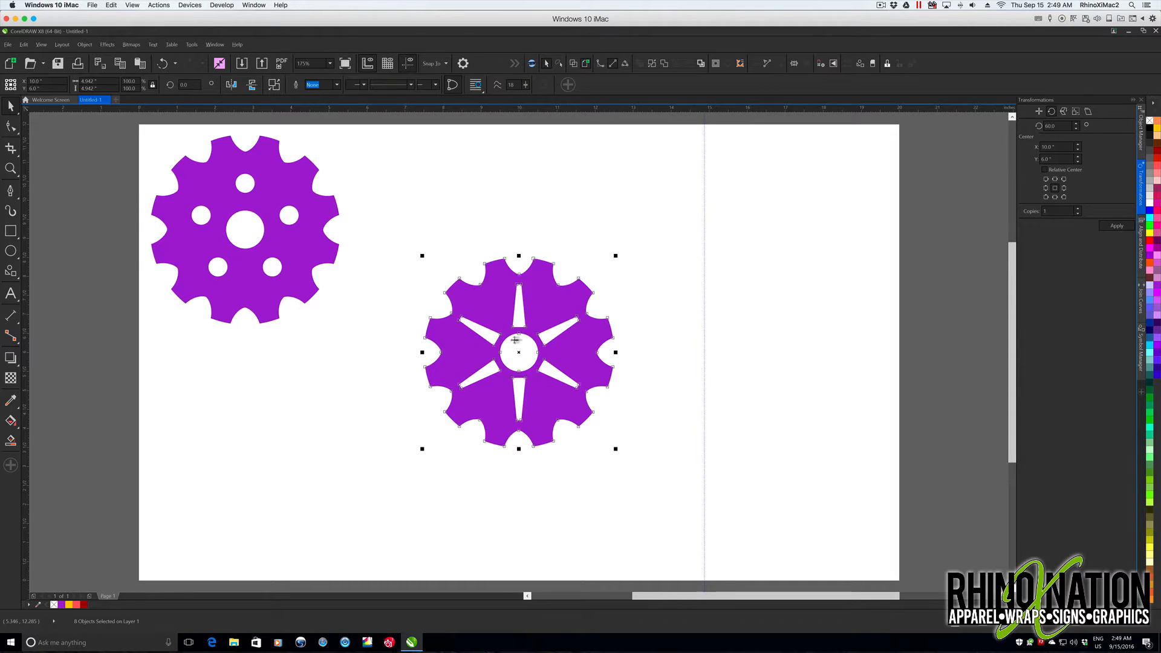
pyautogui.click(555, 225)
# - Place an instance of the 5-inch circle symbol, revert it to objects, and center it on the page over the gear
pyautogui.click(1141, 348)
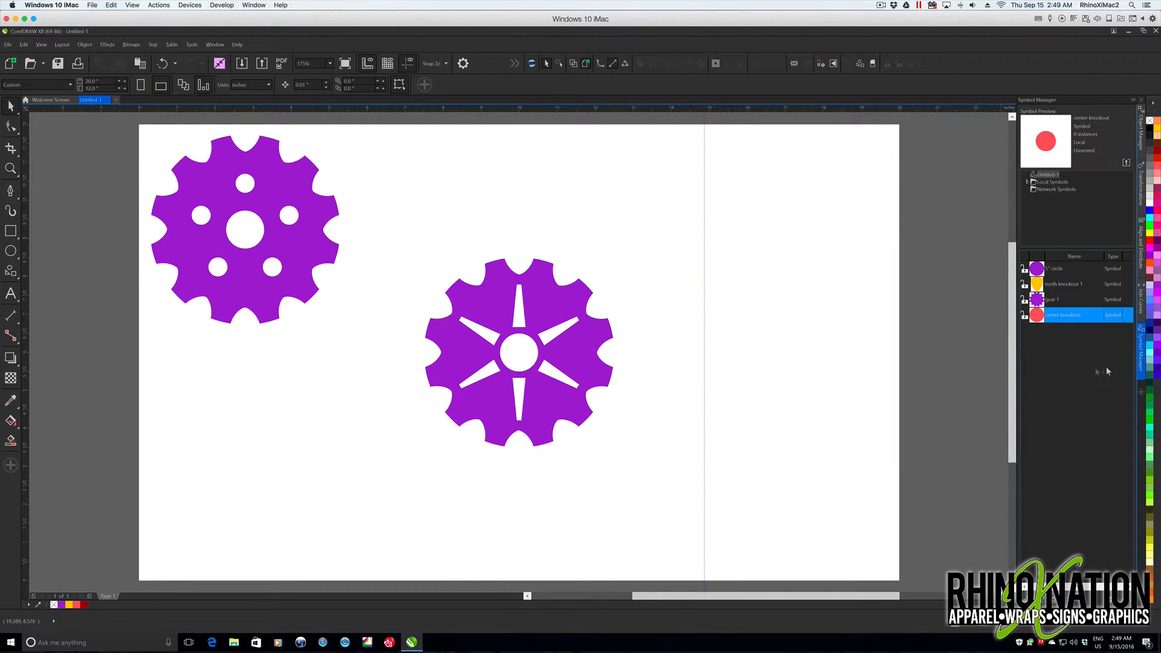
pyautogui.moveTo(1053, 268); pyautogui.dragTo(726, 277)
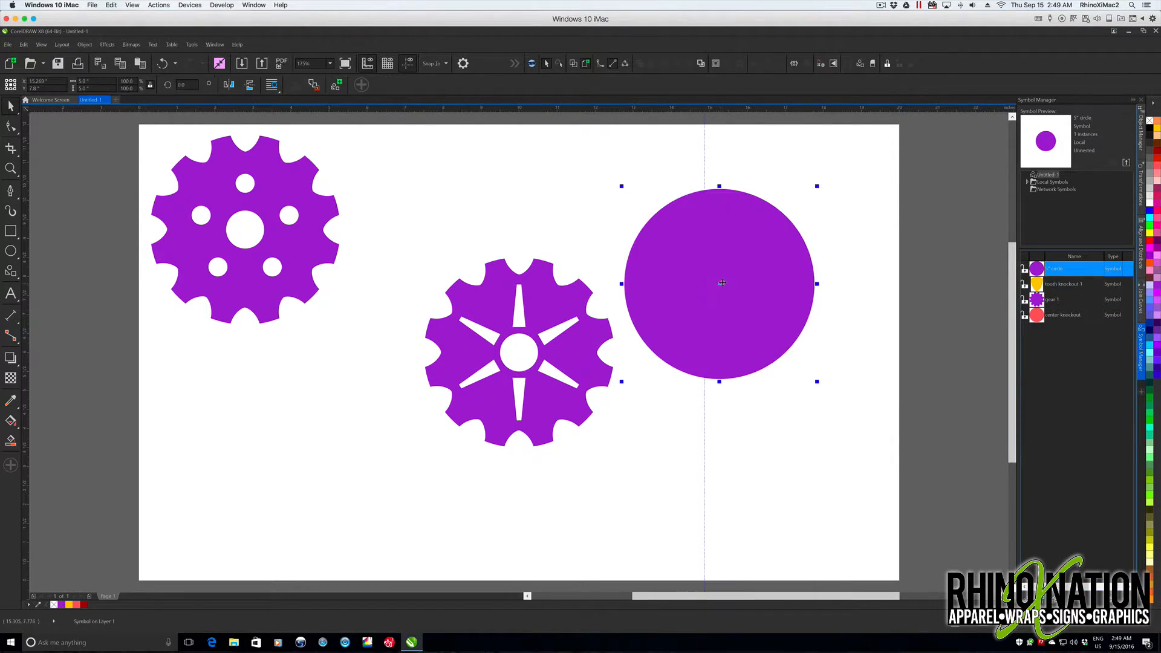
pyautogui.rightClick(725, 278)
pyautogui.click(754, 321)
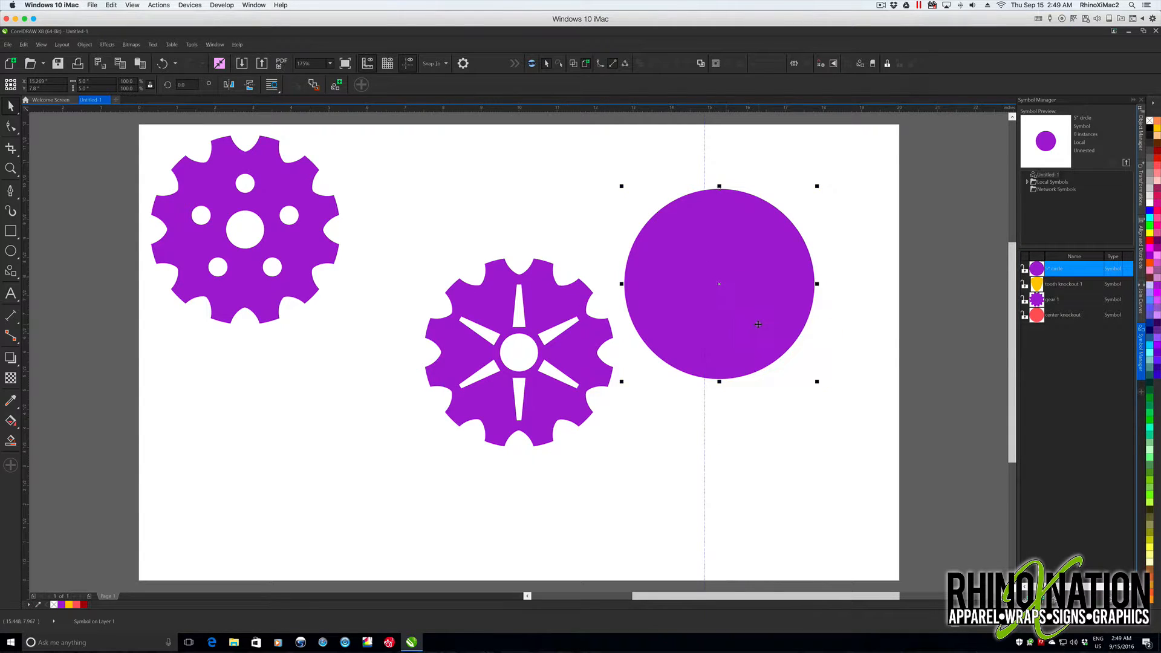
pyautogui.press('p')
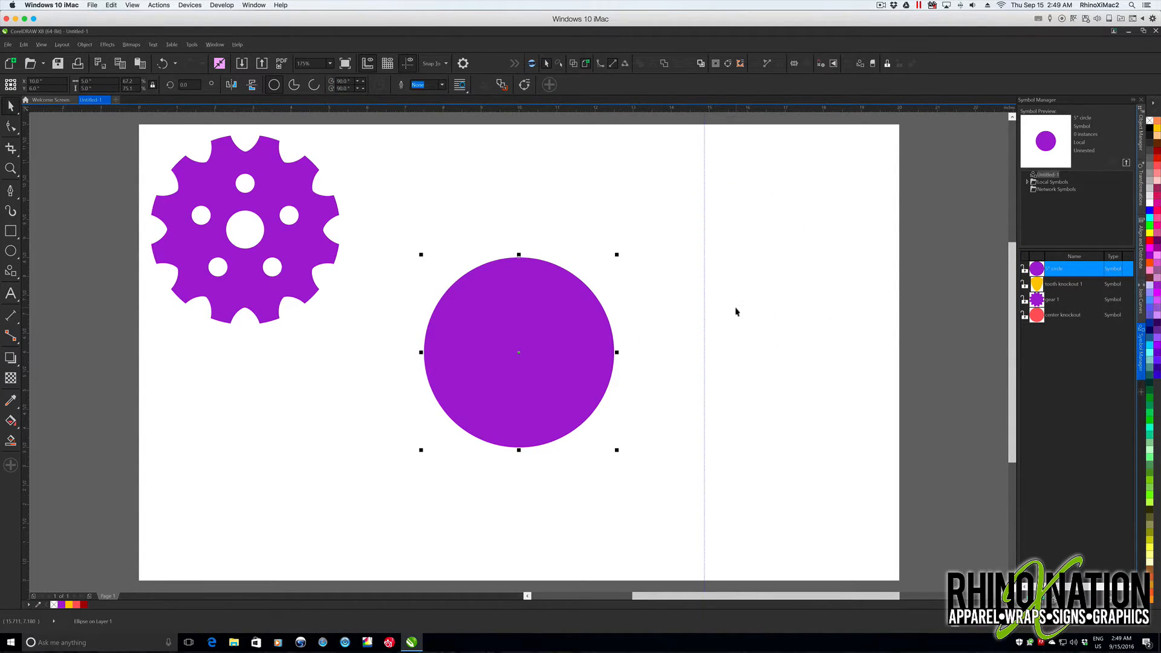
# - Fill the circle light red and scale it about its center to a diameter of about 3.93 inches
pyautogui.click(1157, 162)
pyautogui.moveTo(618, 450); pyautogui.dragTo(601, 435)
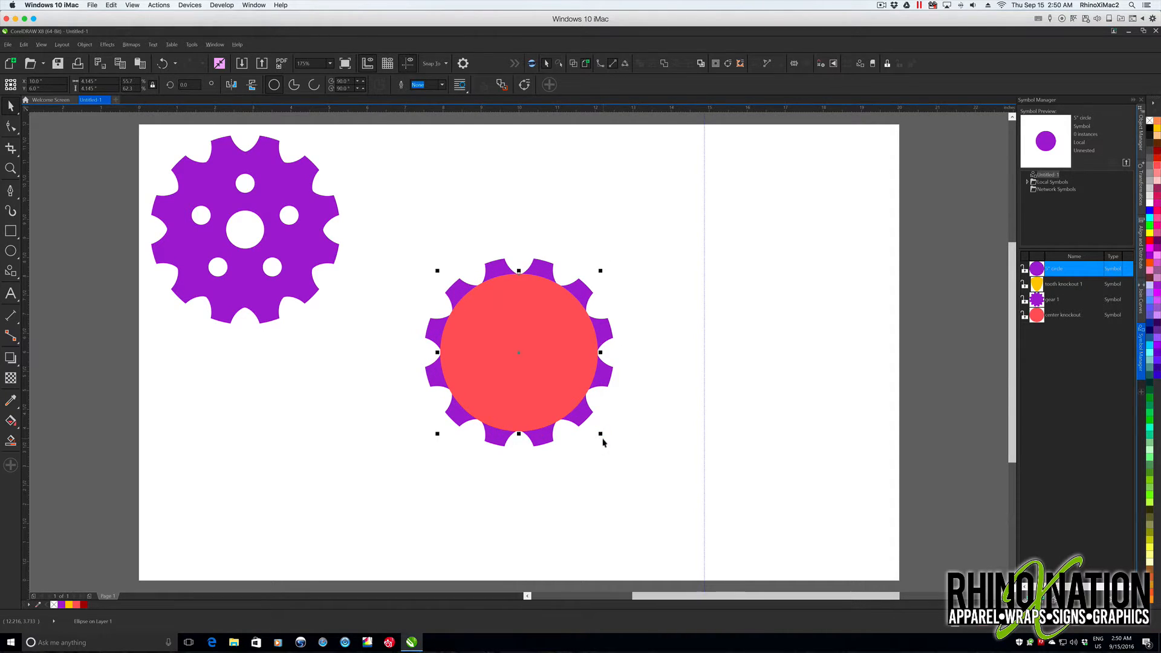
pyautogui.moveTo(597, 431); pyautogui.dragTo(596, 431)
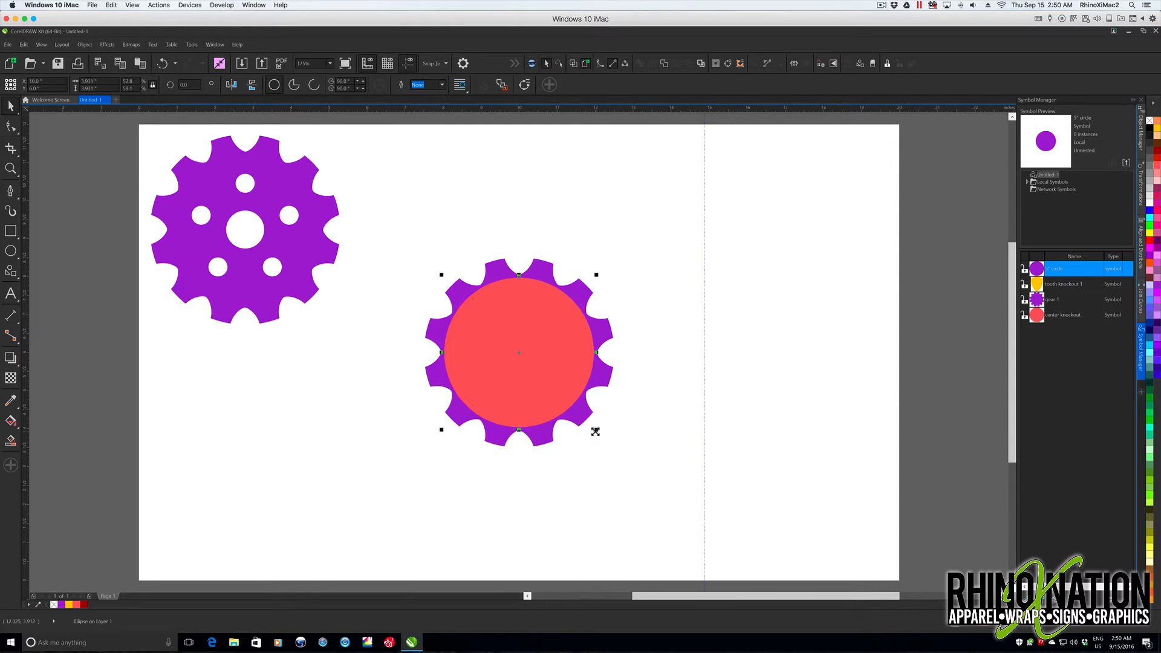
# - Replace the circle's fill with a 3.0 pt yellow outline and shrink it to about 3.82 inches in diameter
pyautogui.rightClick(1151, 123)
pyautogui.click(1149, 122)
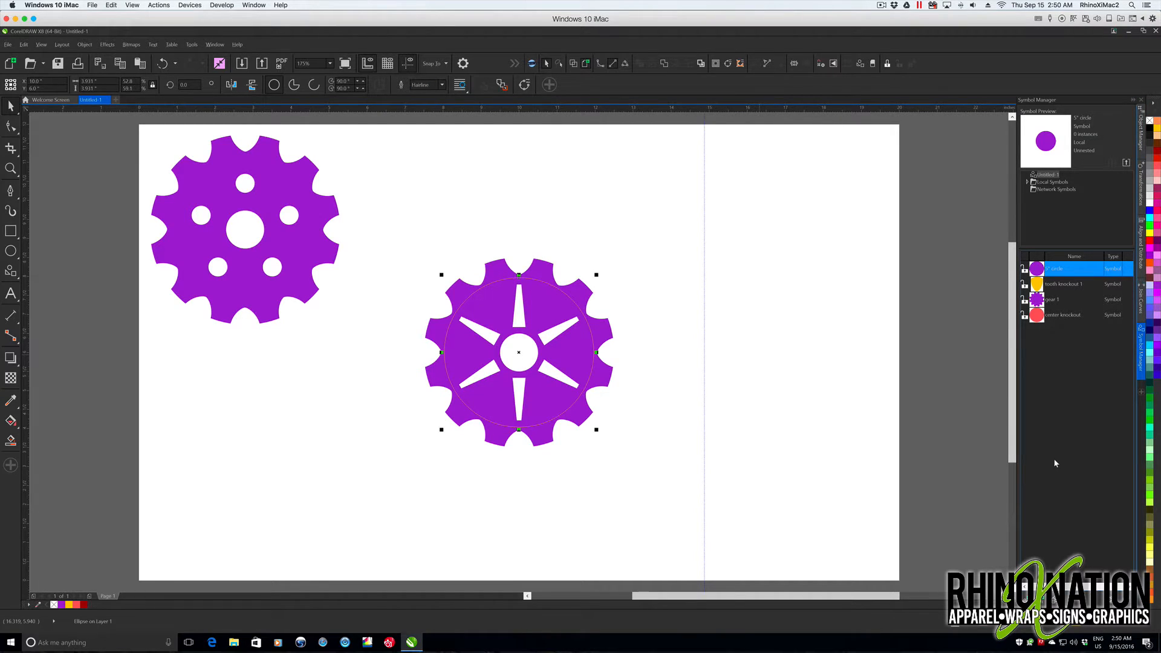
pyautogui.click(442, 85)
pyautogui.click(439, 141)
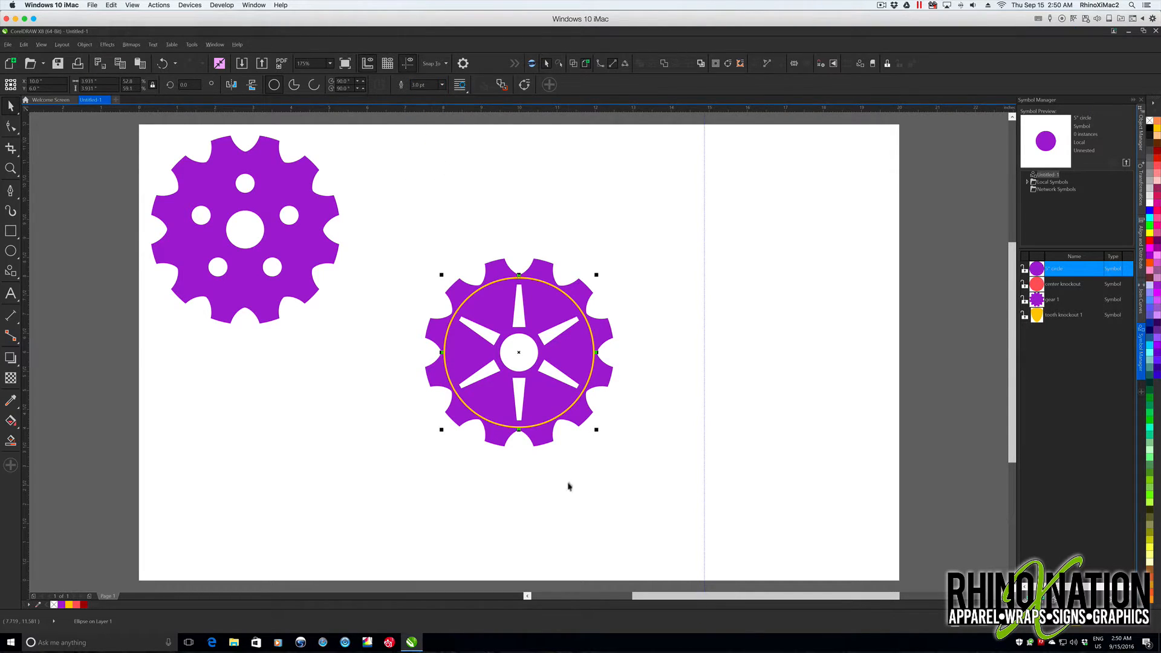
pyautogui.moveTo(596, 430)
pyautogui.mouseDown()
pyautogui.moveTo(624, 457)
pyautogui.moveTo(597, 428)
pyautogui.mouseUp()
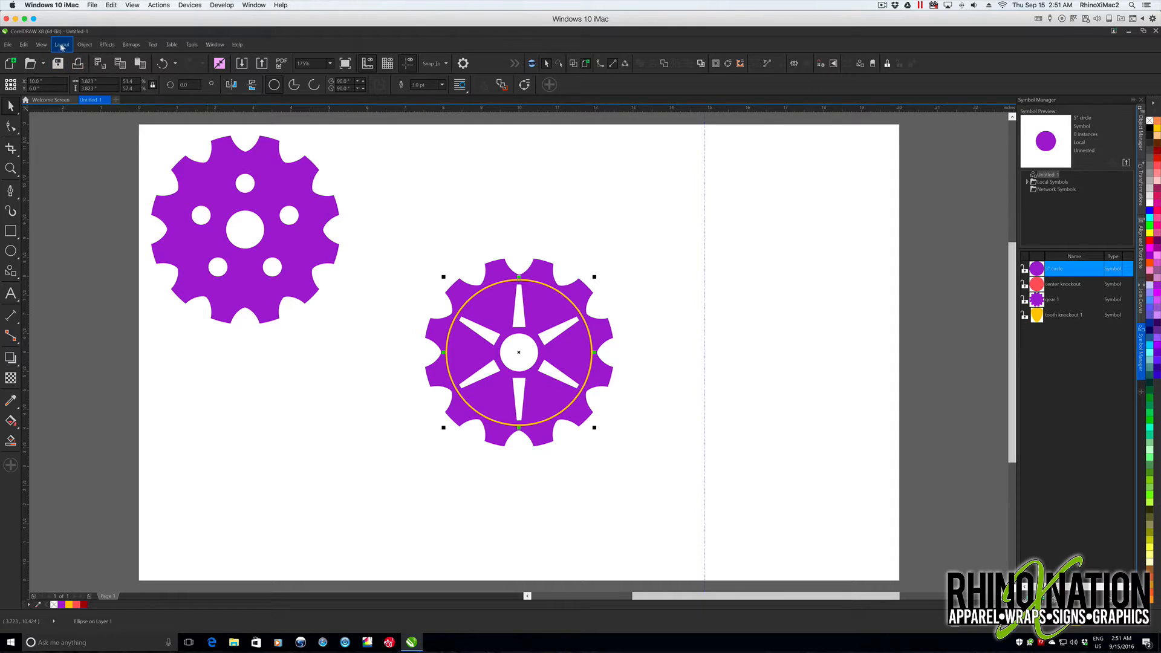
# - Convert the circle's outline to an object and subtract that ring from the spoked gear with Back Minus Front
pyautogui.click(84, 45)
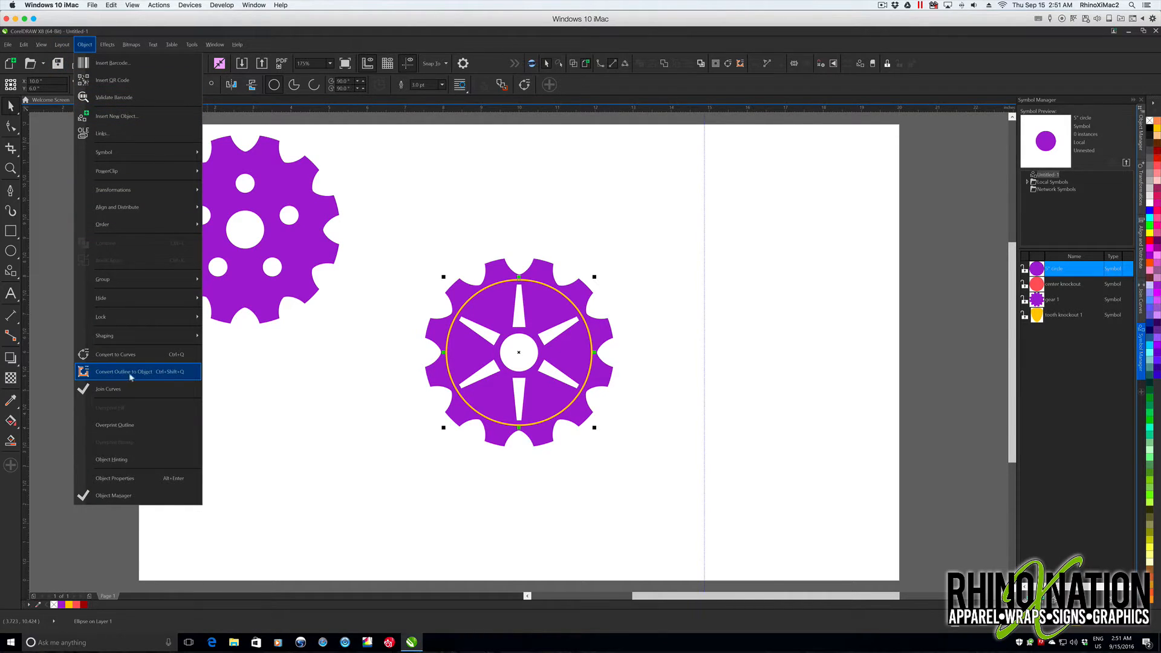
pyautogui.click(149, 373)
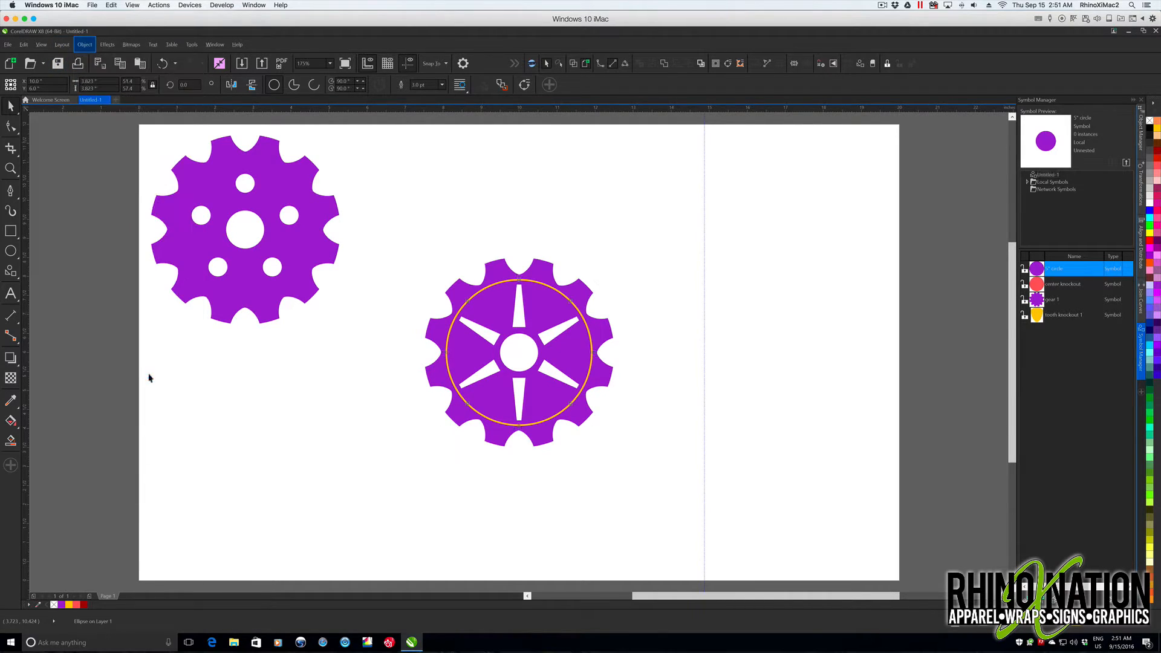
pyautogui.keyDown('shift'); pyautogui.click(452, 289); pyautogui.keyUp('shift')
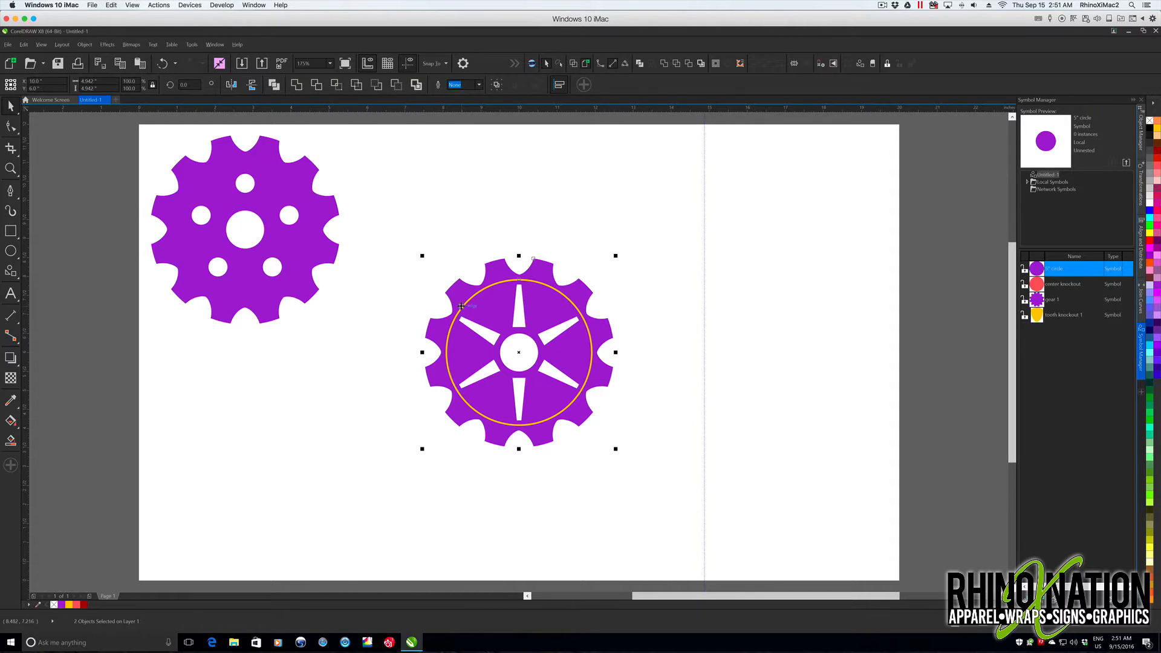
pyautogui.click(397, 84)
pyautogui.press('F5')
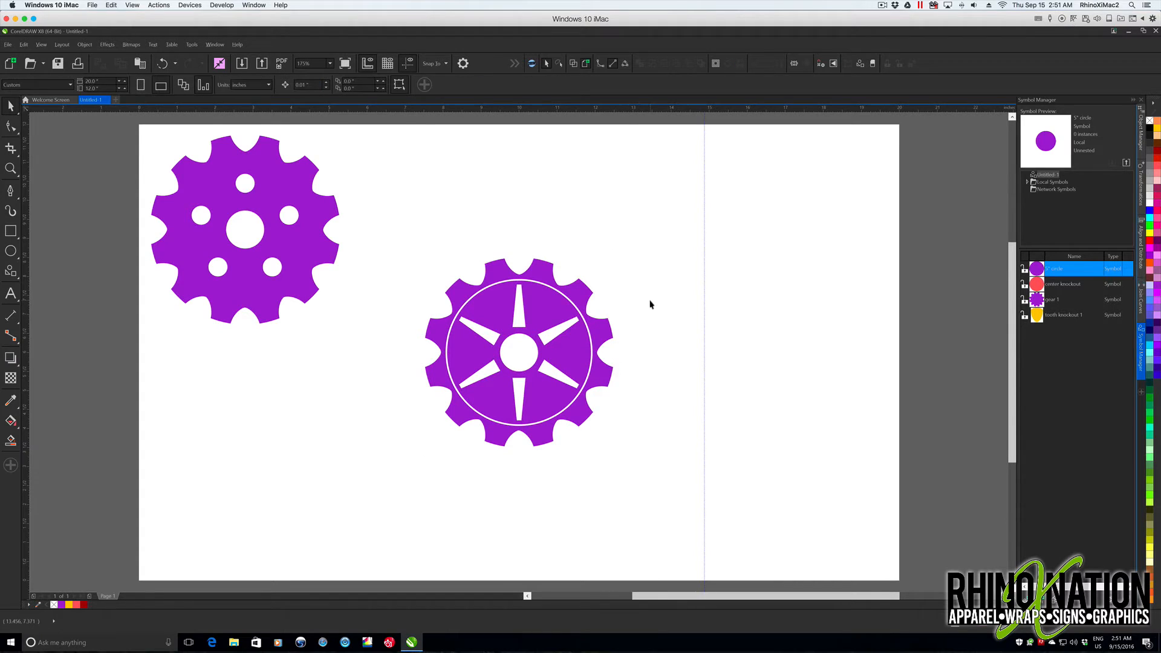
# - Move the finished spoked gear with its ring cutout to the upper right area of the page
pyautogui.moveTo(762, 288); pyautogui.dragTo(702, 266)
pyautogui.moveTo(408, 253); pyautogui.dragTo(689, 509)
pyautogui.moveTo(522, 365); pyautogui.dragTo(796, 240)
pyautogui.click(793, 400)
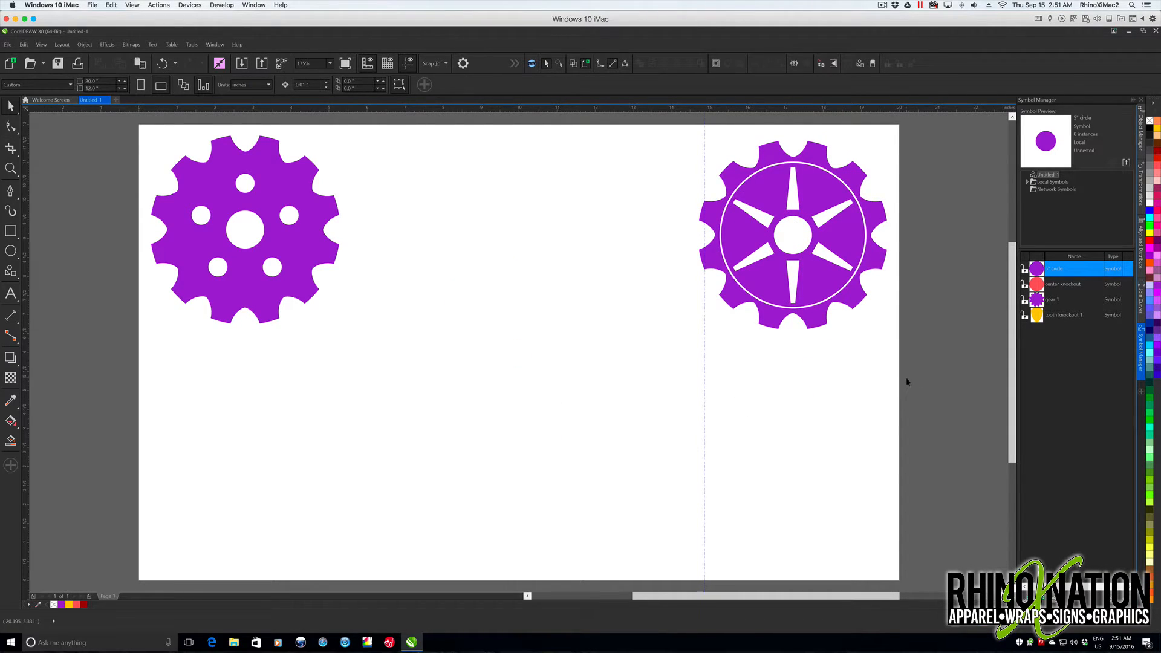
# - Place an instance of the gear 1 symbol and center it on the page
pyautogui.click(1046, 301)
pyautogui.moveTo(1046, 301); pyautogui.dragTo(534, 394)
pyautogui.press('p')
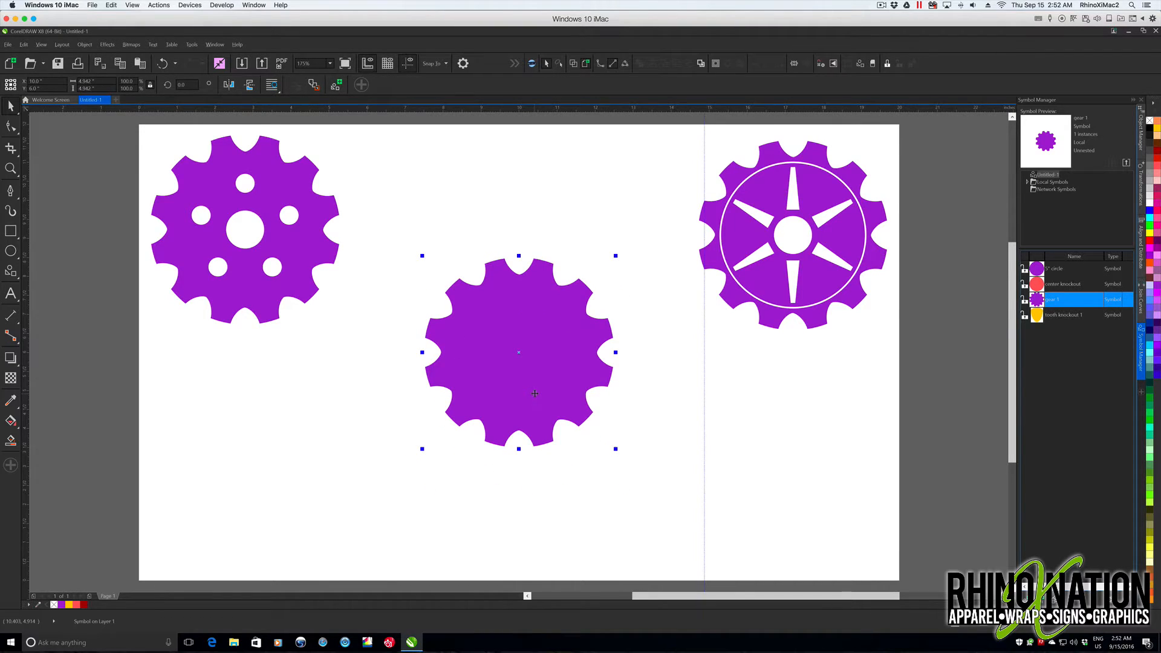
pyautogui.click(308, 321)
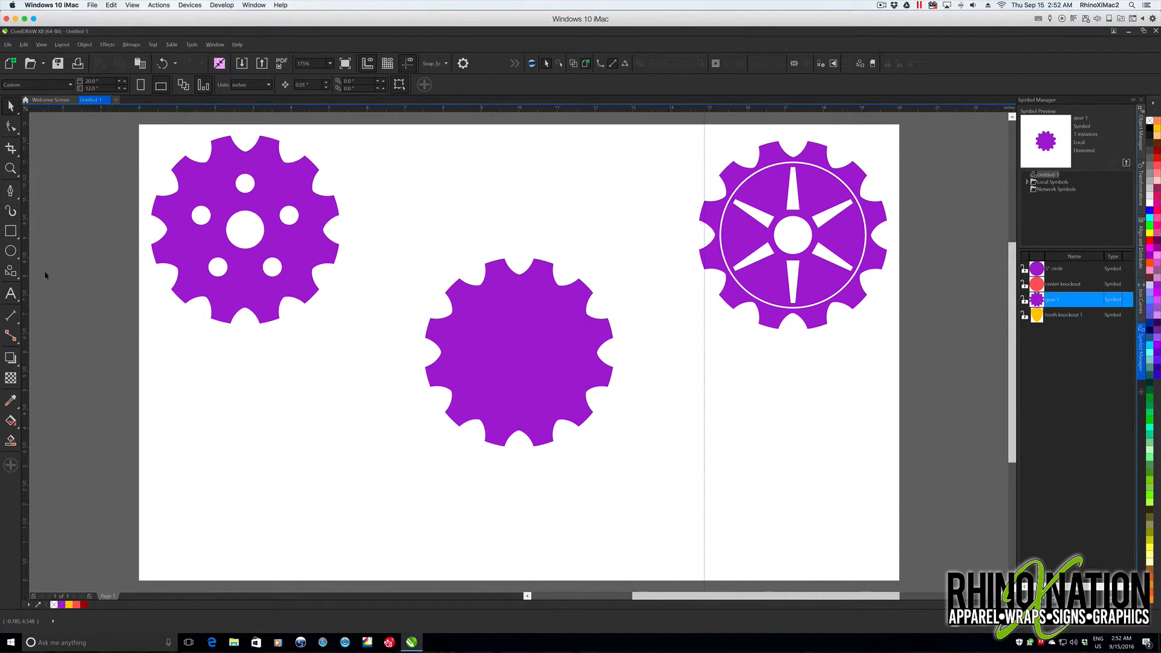
# - Draw an eight-pointed star about 3.6 inches wide beside the blank gear with the Star tool
pyautogui.click(9, 272)
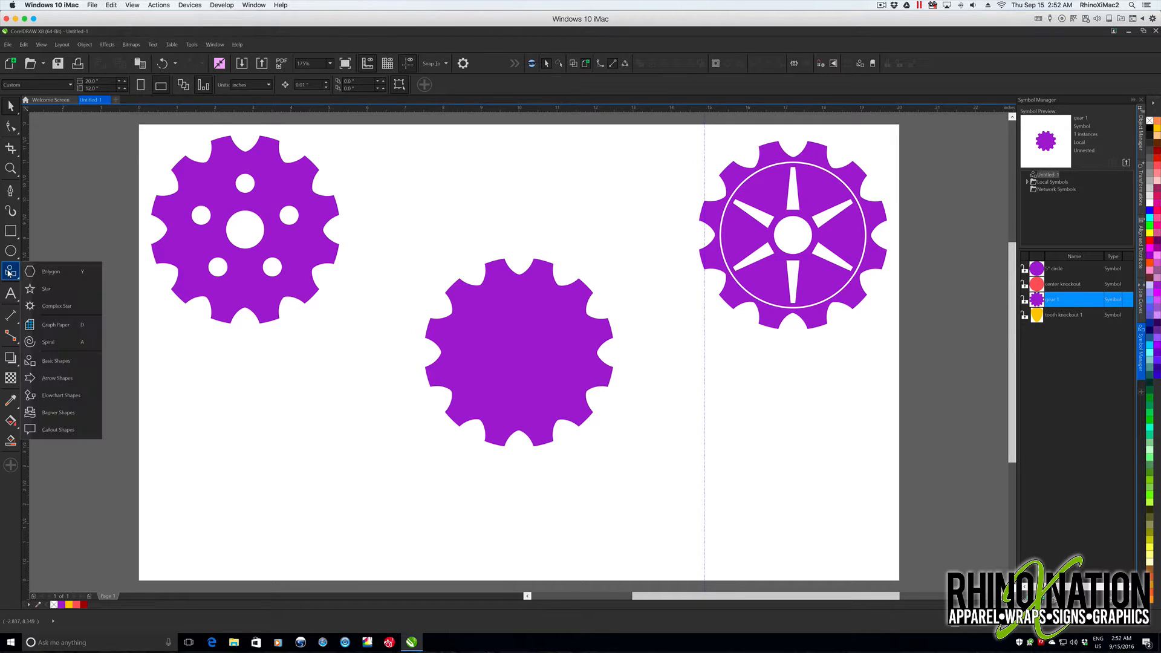
pyautogui.click(43, 291)
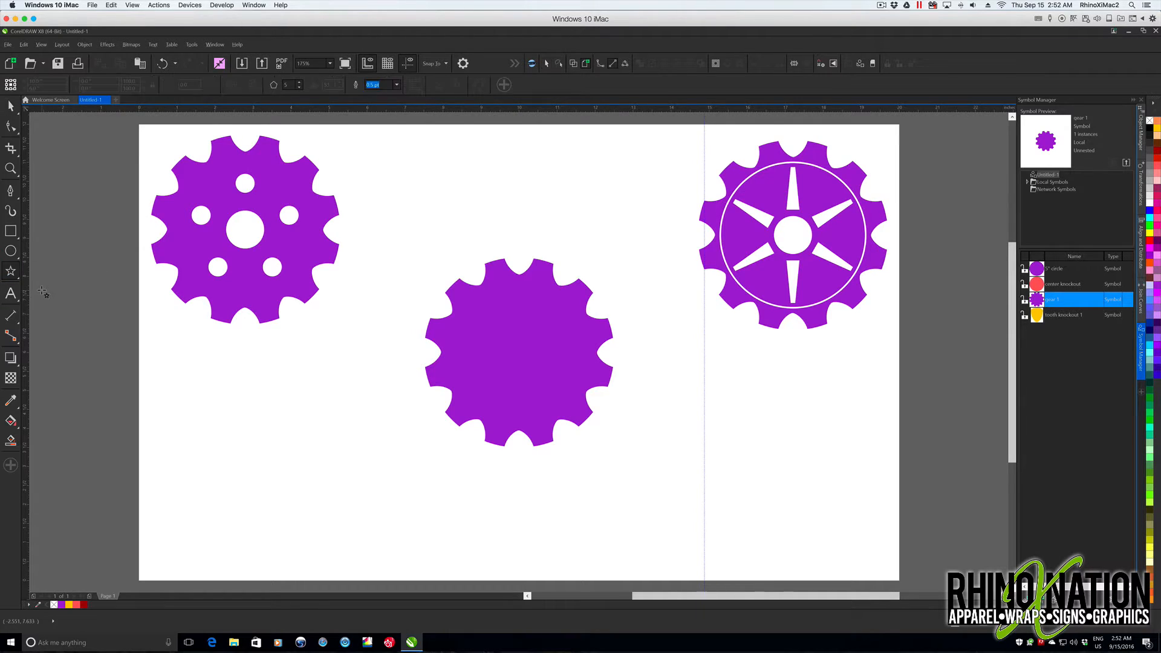
pyautogui.click(299, 83)
pyautogui.click(299, 82)
pyautogui.moveTo(332, 389); pyautogui.dragTo(401, 458)
# - Set the star's width and height to 4 inches each
pyautogui.click(111, 81)
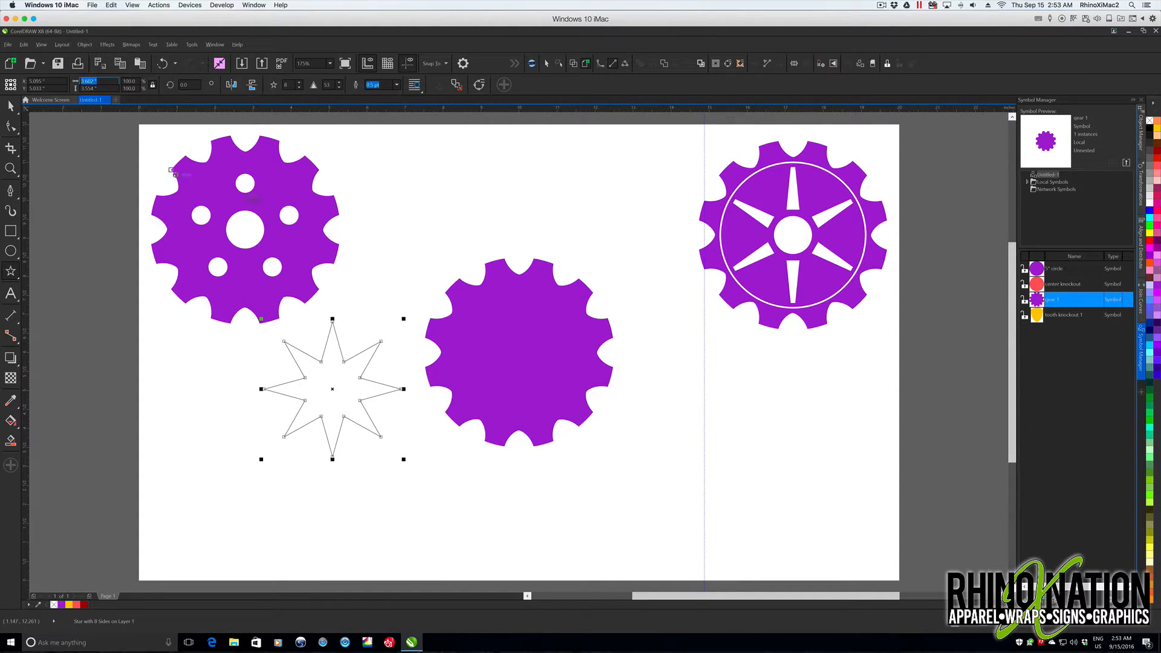
pyautogui.write('4')
pyautogui.press('Tab')
pyautogui.write('4')
pyautogui.press('Return')
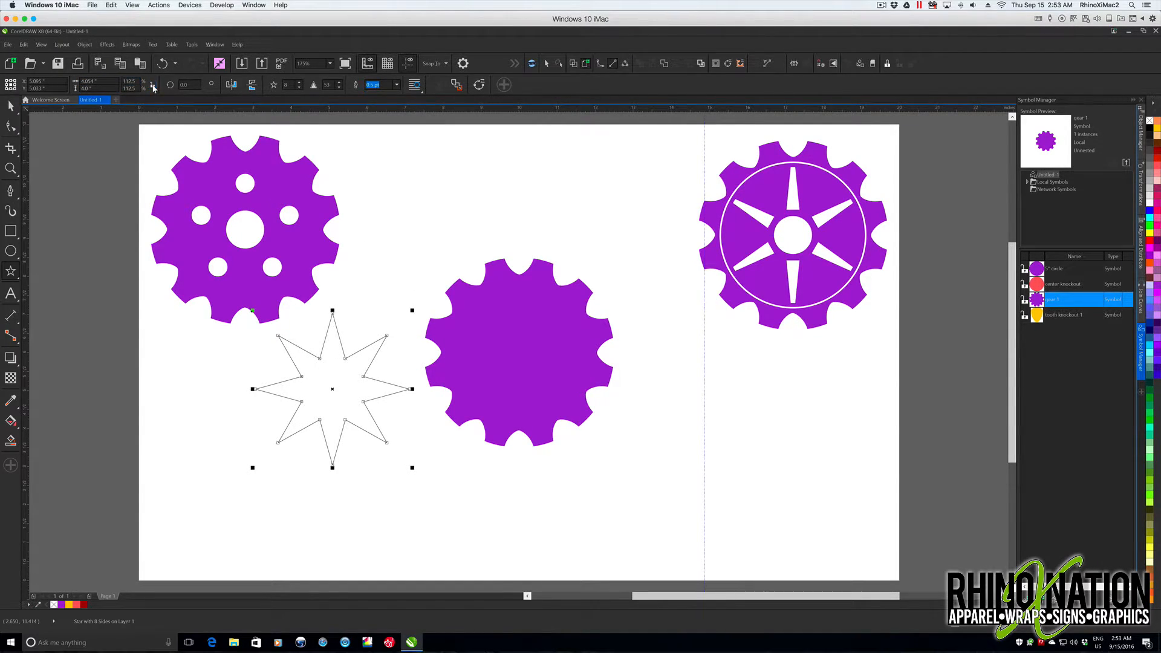
pyautogui.click(85, 81)
pyautogui.write('4')
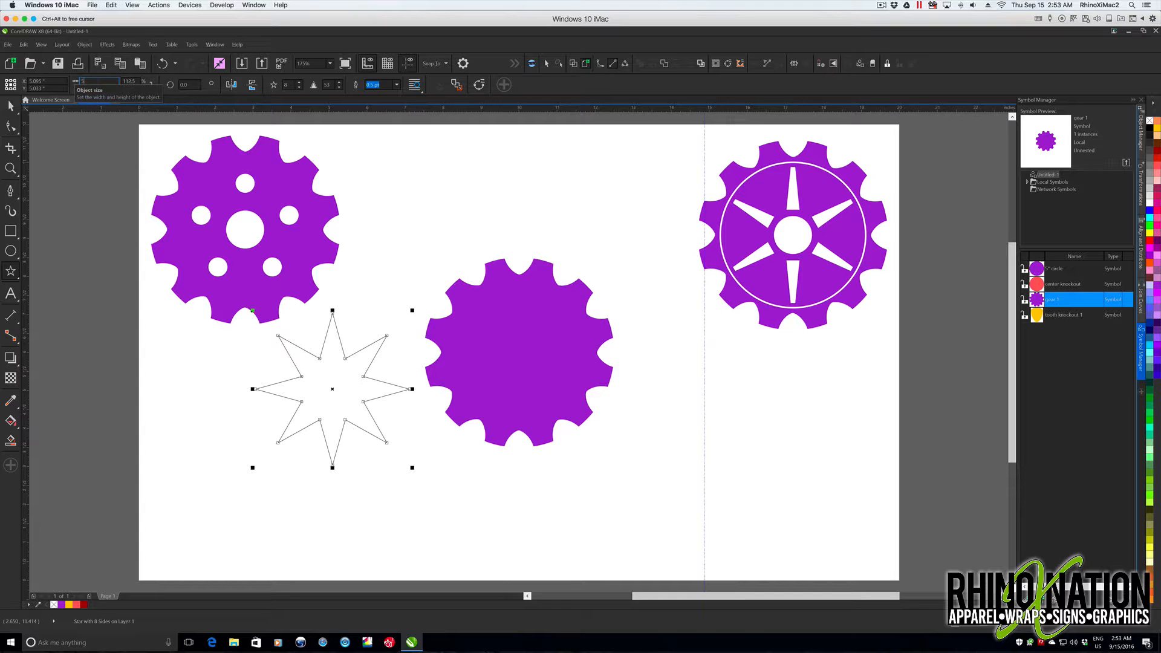
pyautogui.press('Return')
# - Move the star slightly lower on the page and set its sharpness to 44
pyautogui.moveTo(322, 363); pyautogui.dragTo(332, 391)
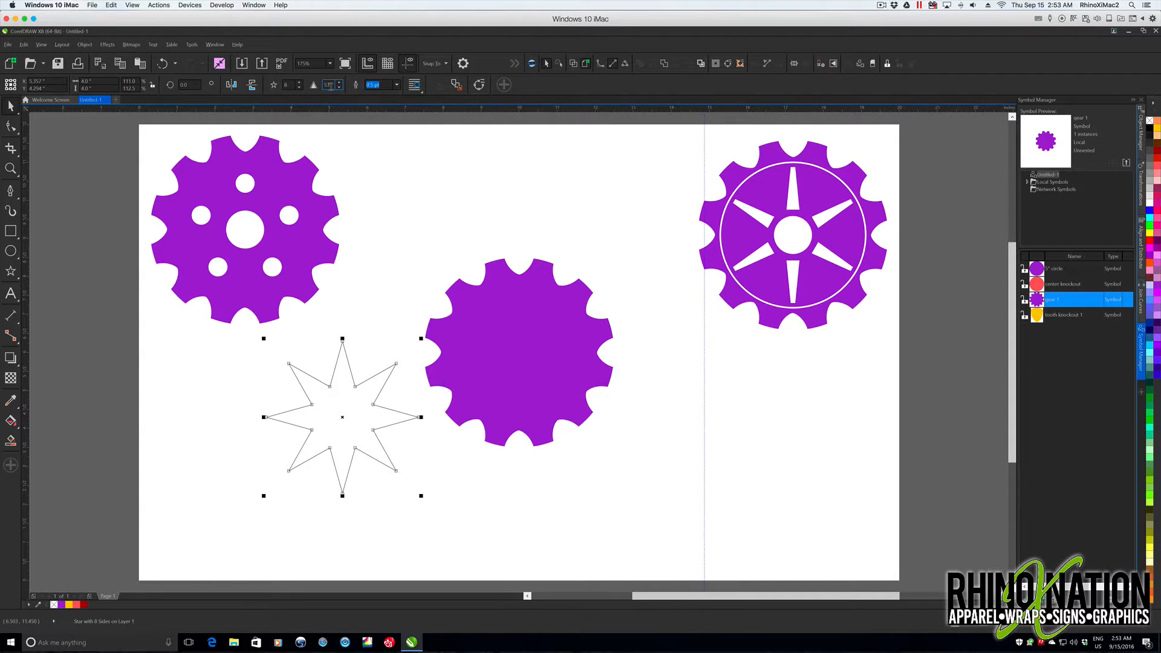
pyautogui.click(340, 89)
pyautogui.click(340, 89)
pyautogui.click(339, 88)
pyautogui.click(340, 88)
pyautogui.click(339, 88)
pyautogui.click(339, 88)
pyautogui.click(339, 88)
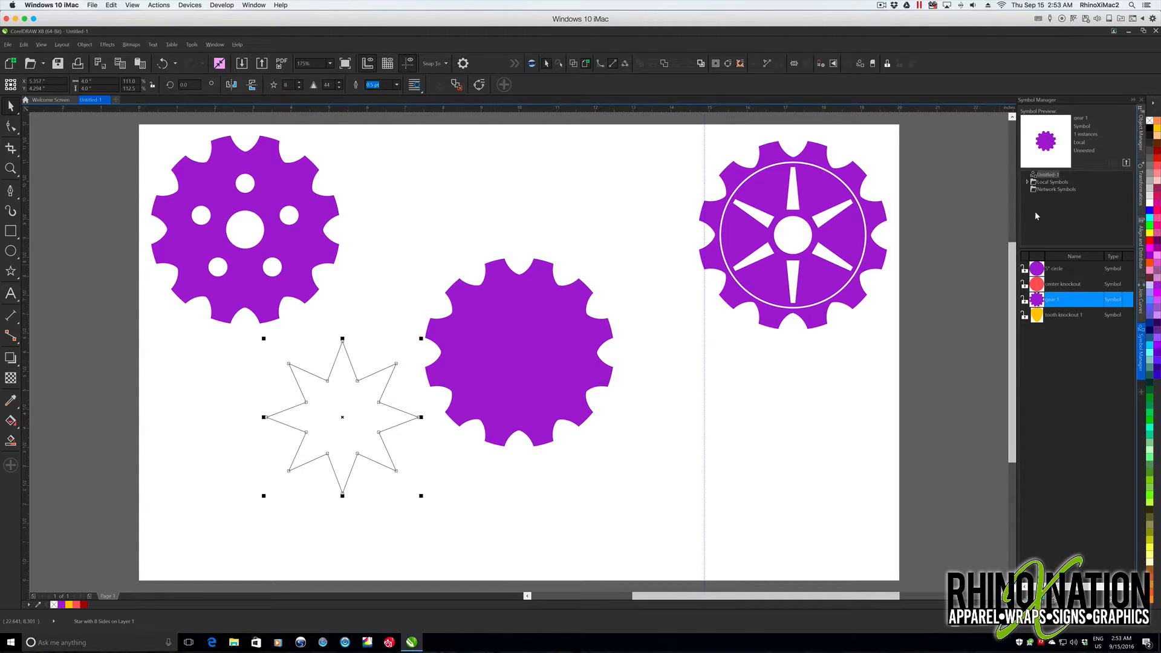
# - Place an instance of the 5-inch circle symbol, revert it to objects, and center it over the gear with a blue fill
pyautogui.moveTo(1040, 271); pyautogui.dragTo(667, 408)
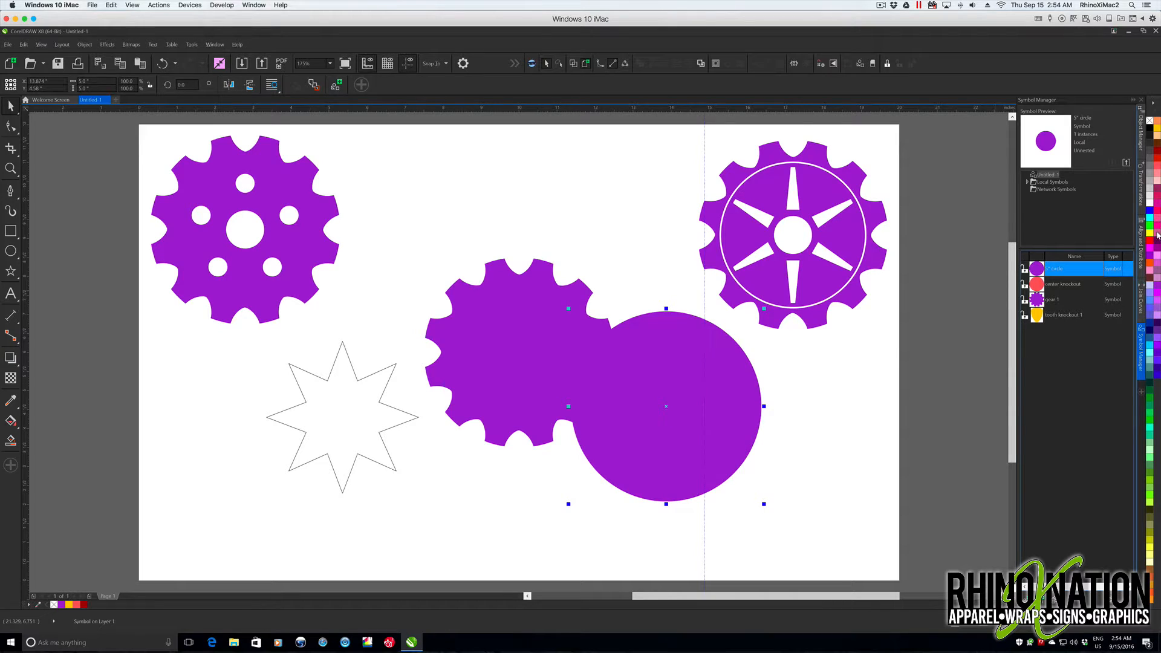
pyautogui.rightClick(676, 340)
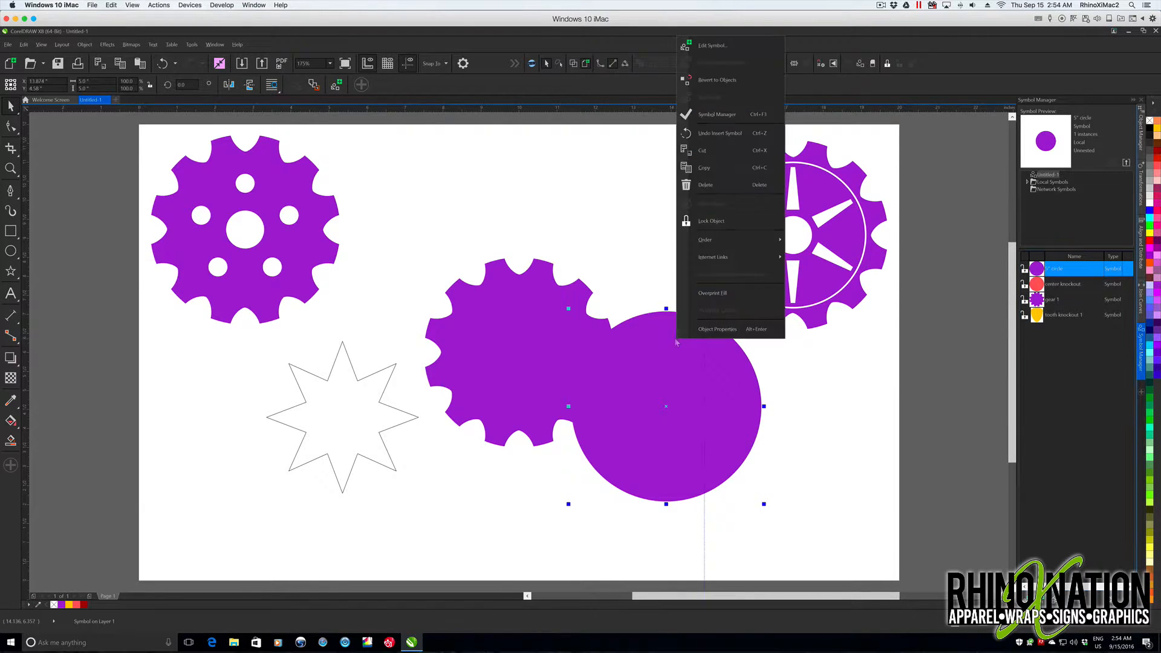
pyautogui.click(708, 81)
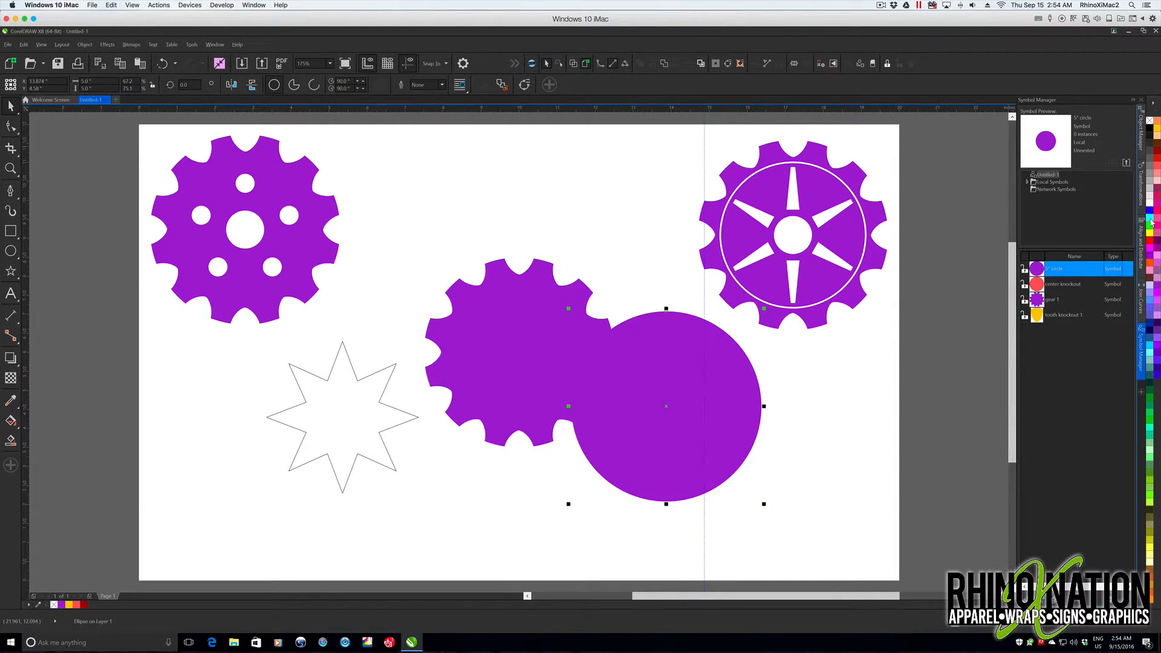
pyautogui.click(1151, 221)
pyautogui.moveTo(659, 386); pyautogui.dragTo(507, 330)
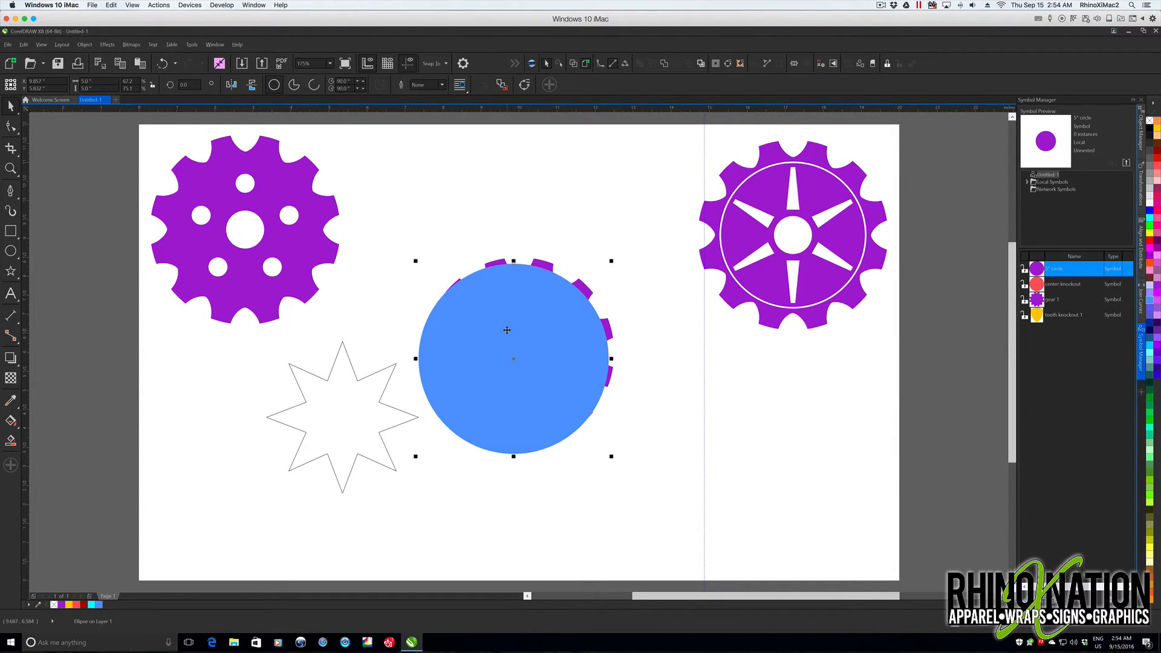
# - Fill the star orange with no outline and center it on the page
pyautogui.click(324, 379)
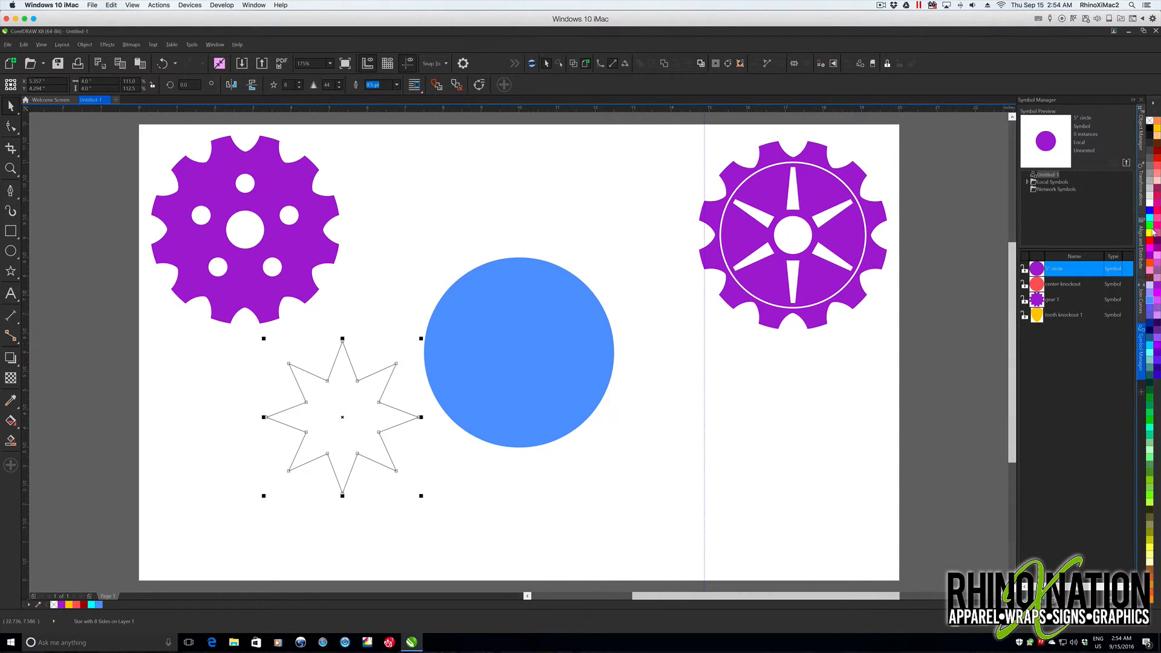
pyautogui.click(1151, 267)
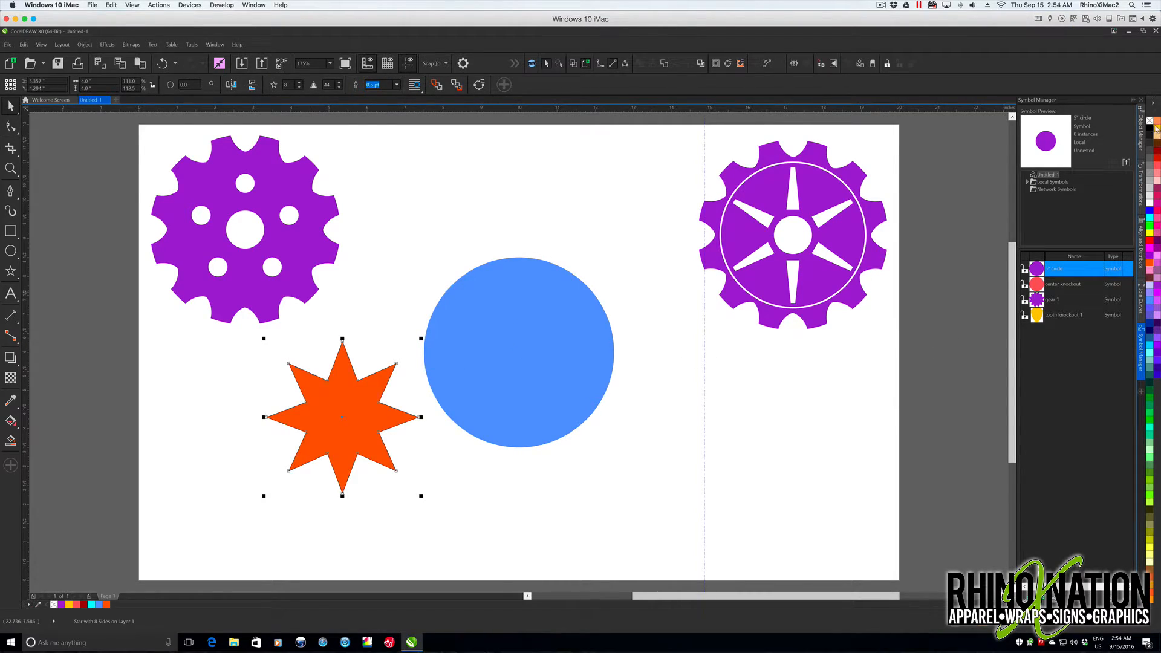
pyautogui.rightClick(1150, 121)
pyautogui.press('Delete')
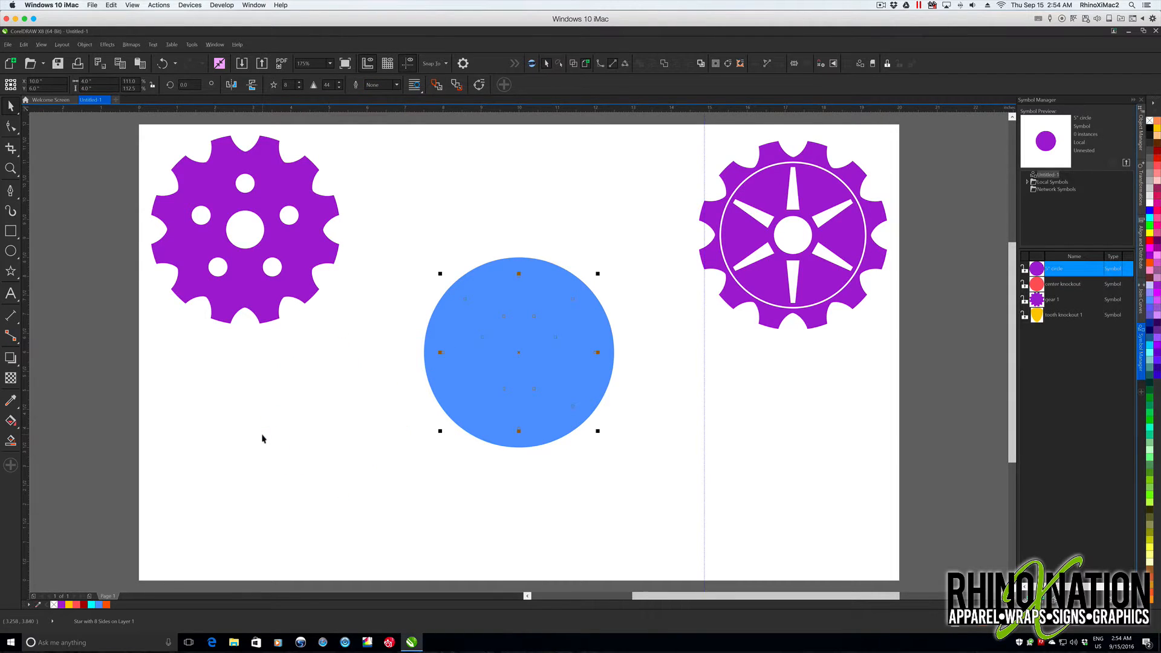
# - Bring the star to the front of the page, above the blue circle
pyautogui.click(85, 45)
pyautogui.moveTo(191, 225)
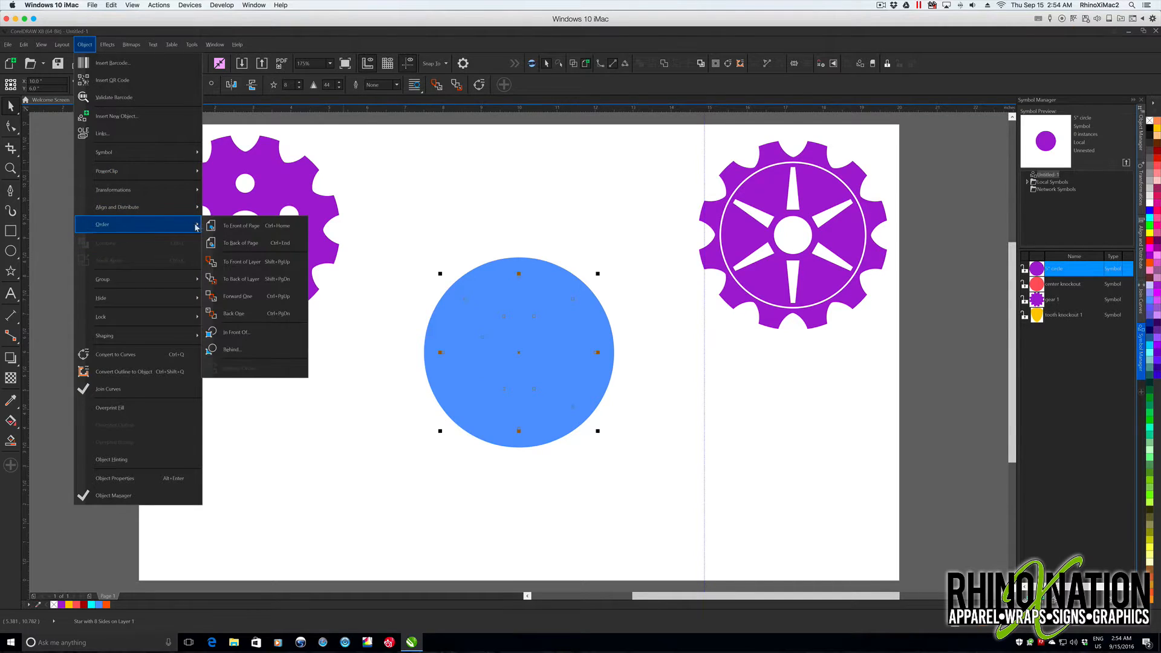
pyautogui.click(241, 227)
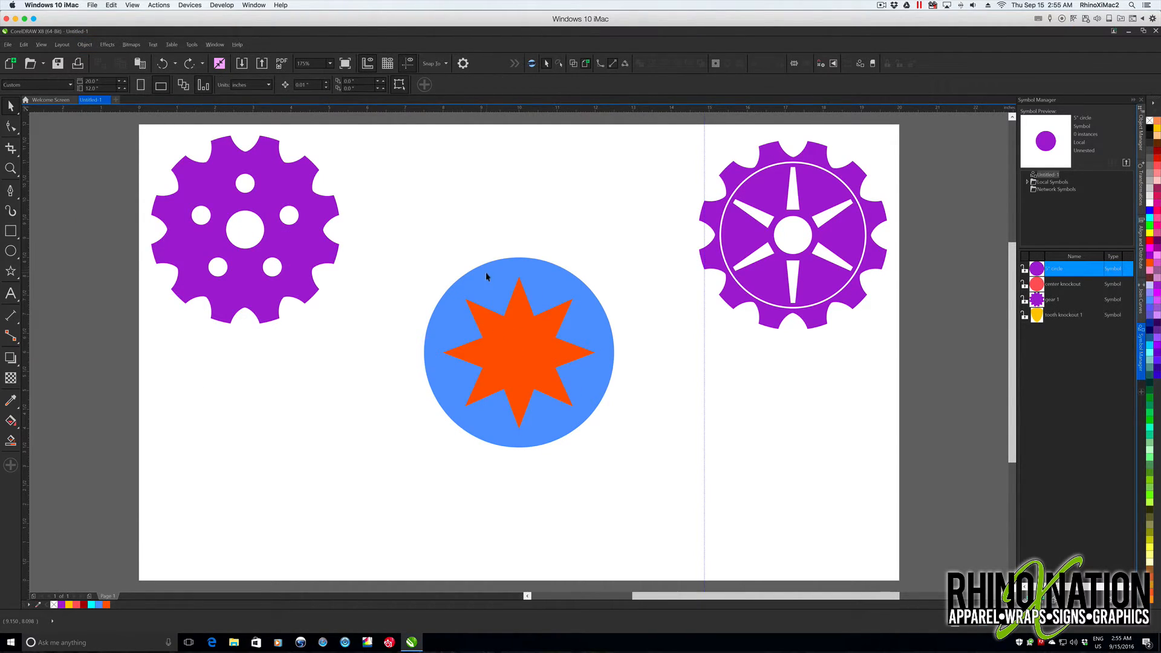
# - Scale the blue circle about its center to a diameter of about 3.86 inches, just inside the star's tips
pyautogui.click(489, 280)
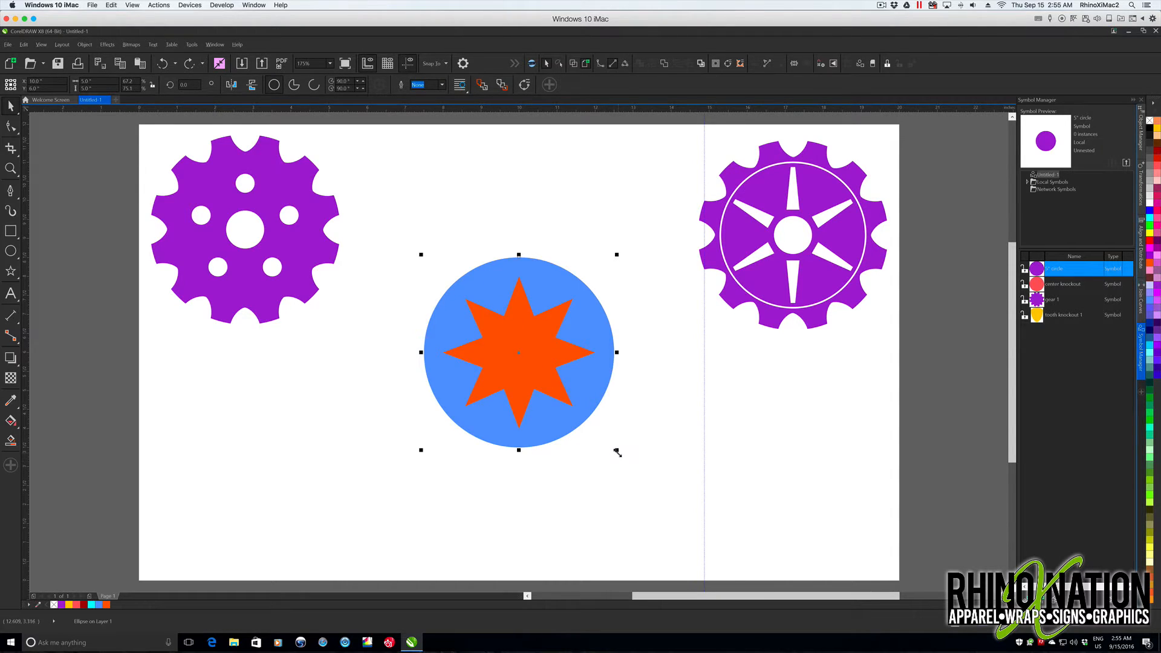
pyautogui.moveTo(616, 449); pyautogui.dragTo(594, 438)
pyautogui.moveTo(595, 439); pyautogui.dragTo(595, 439)
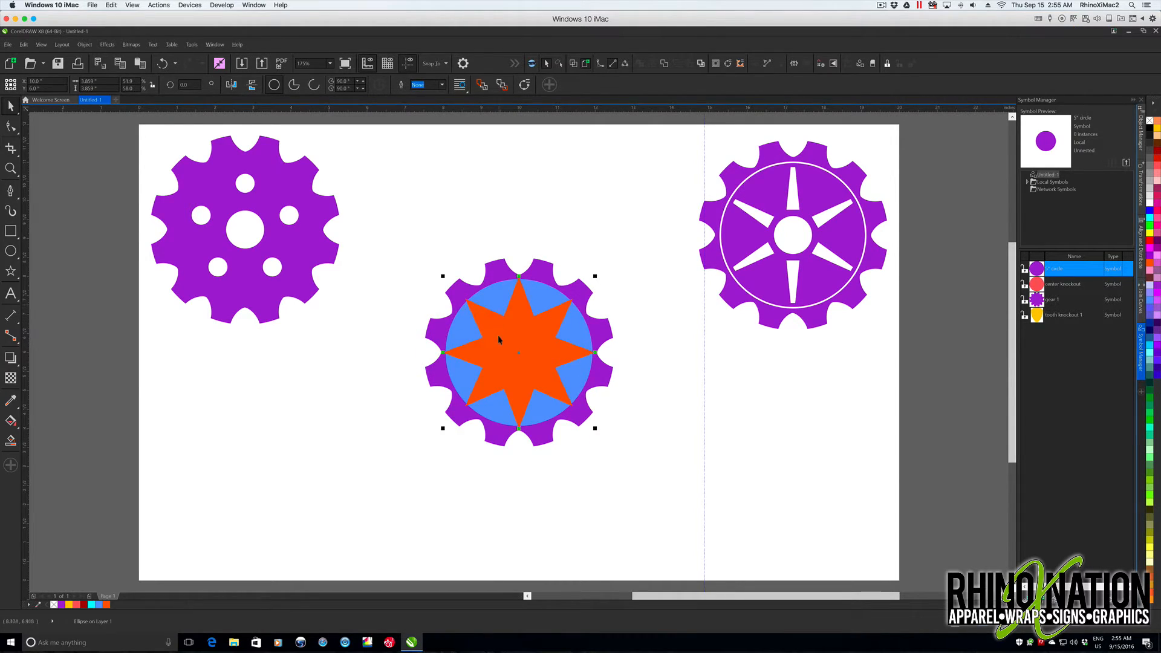
pyautogui.press('Escape')
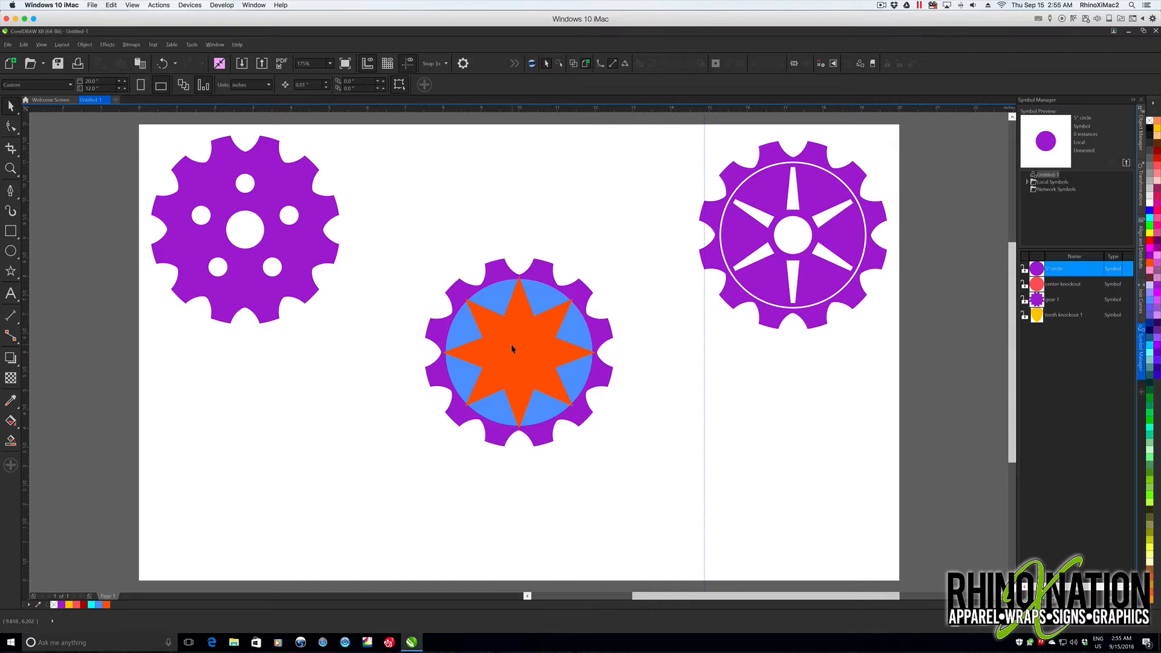
# - Save the orange star as a symbol named "8 pt star"
pyautogui.click(512, 348)
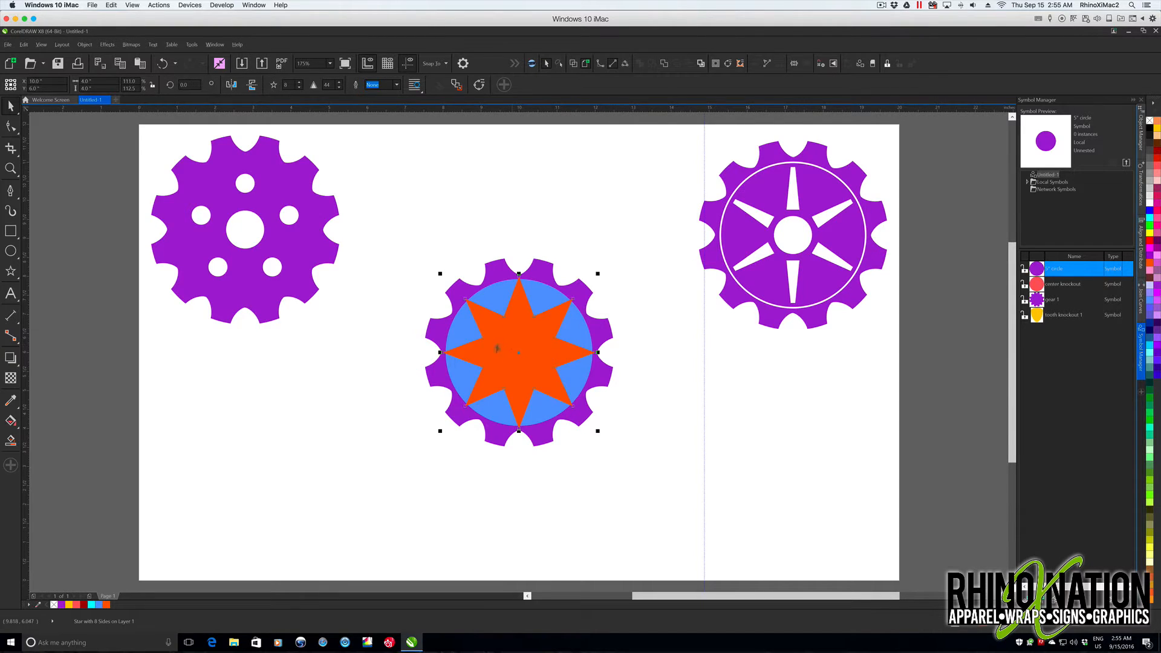
pyautogui.moveTo(513, 350); pyautogui.dragTo(1048, 390)
pyautogui.write('8 pt star')
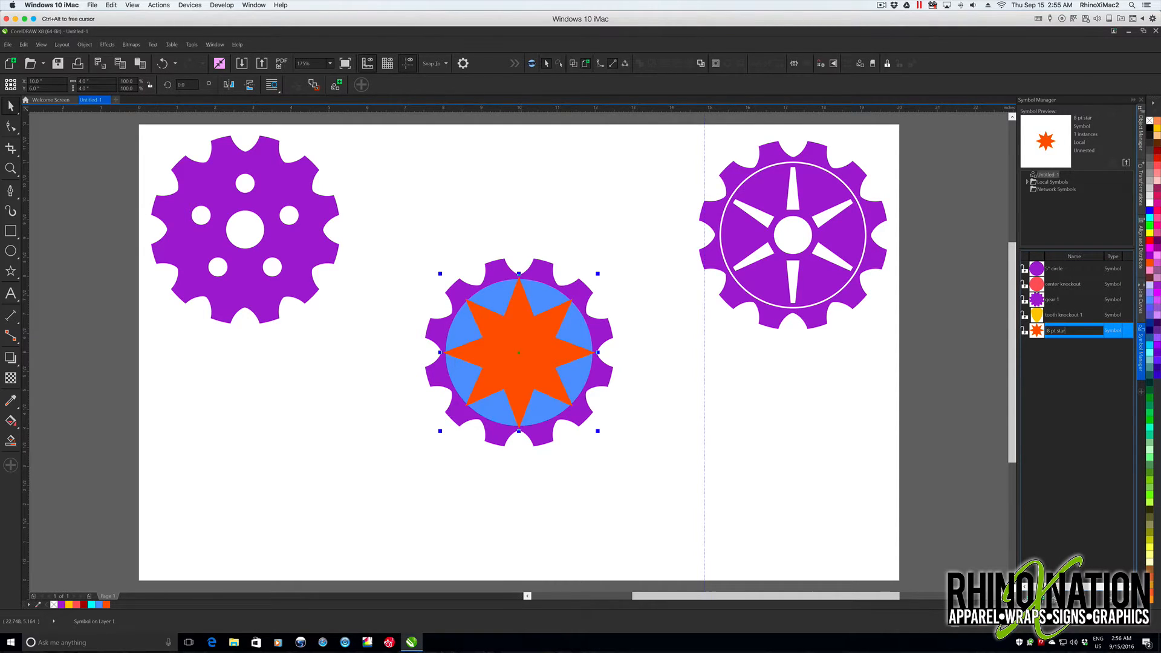
pyautogui.press('Return')
pyautogui.click(746, 440)
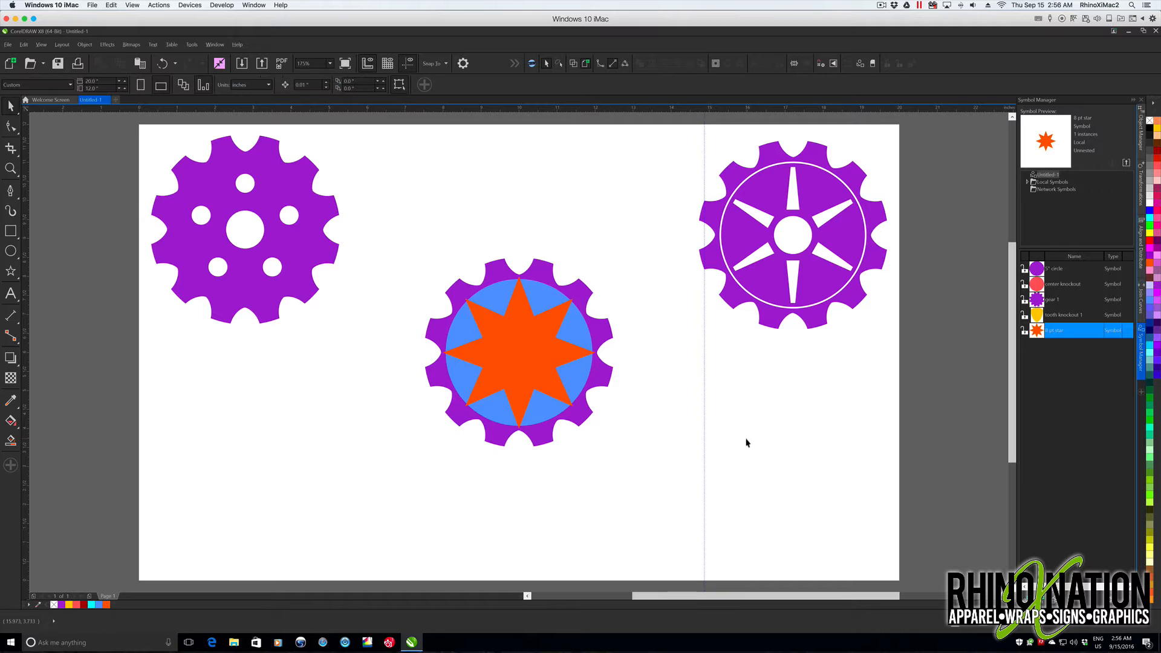
# - Revert the centered 8 pt star instance to objects
pyautogui.click(461, 332)
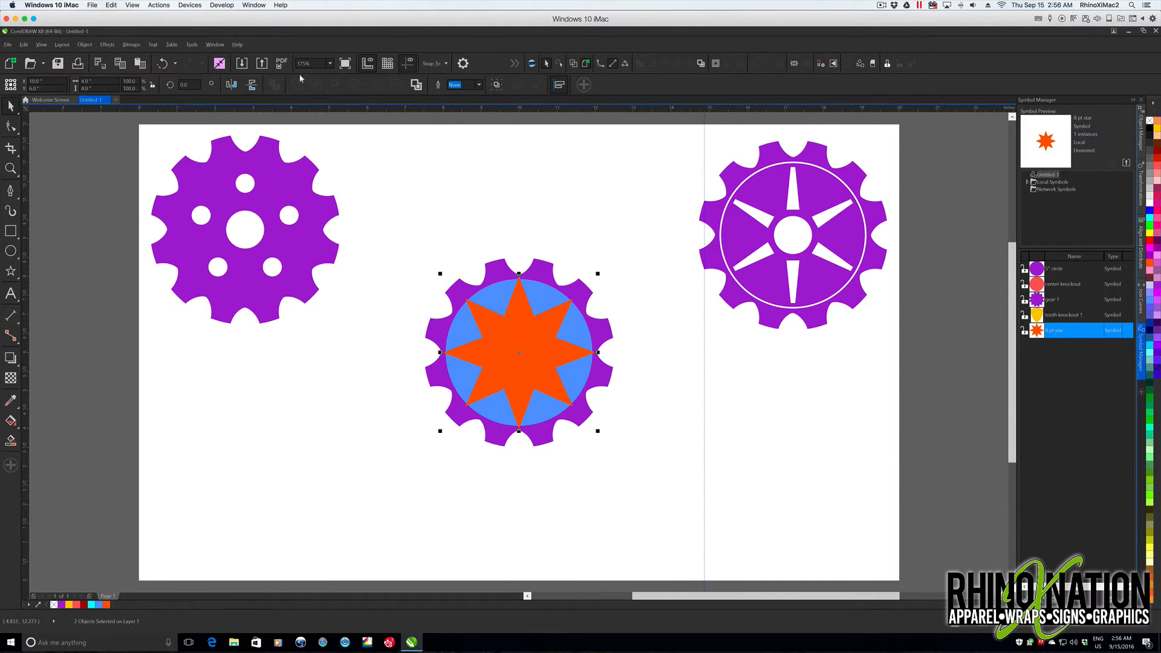
pyautogui.rightClick(542, 337)
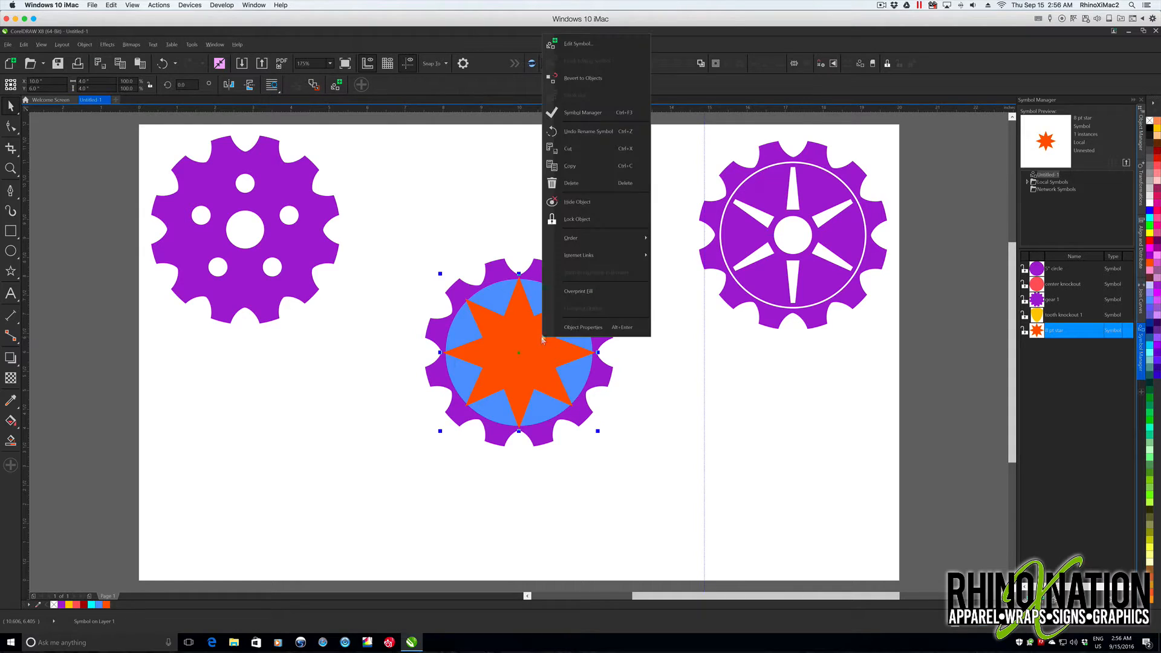
pyautogui.click(582, 78)
# - Subtract the orange star from the blue circle with Back Minus Front, keeping the result centered over the gear
pyautogui.click(459, 324)
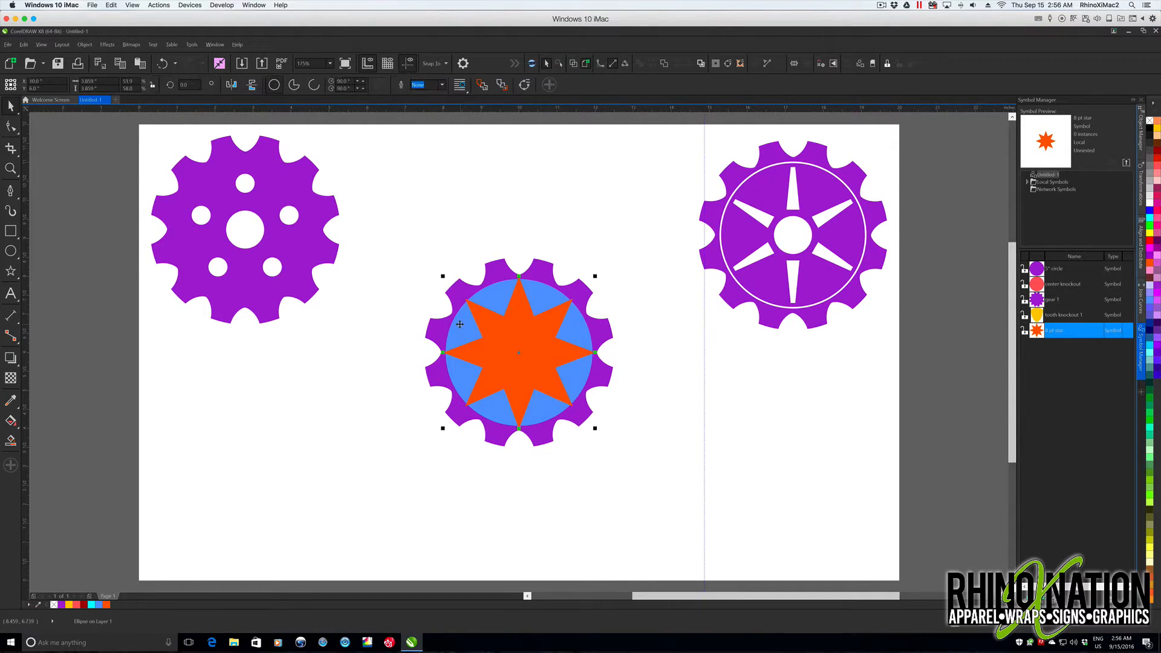
pyautogui.keyDown('shift'); pyautogui.click(520, 339); pyautogui.keyUp('shift')
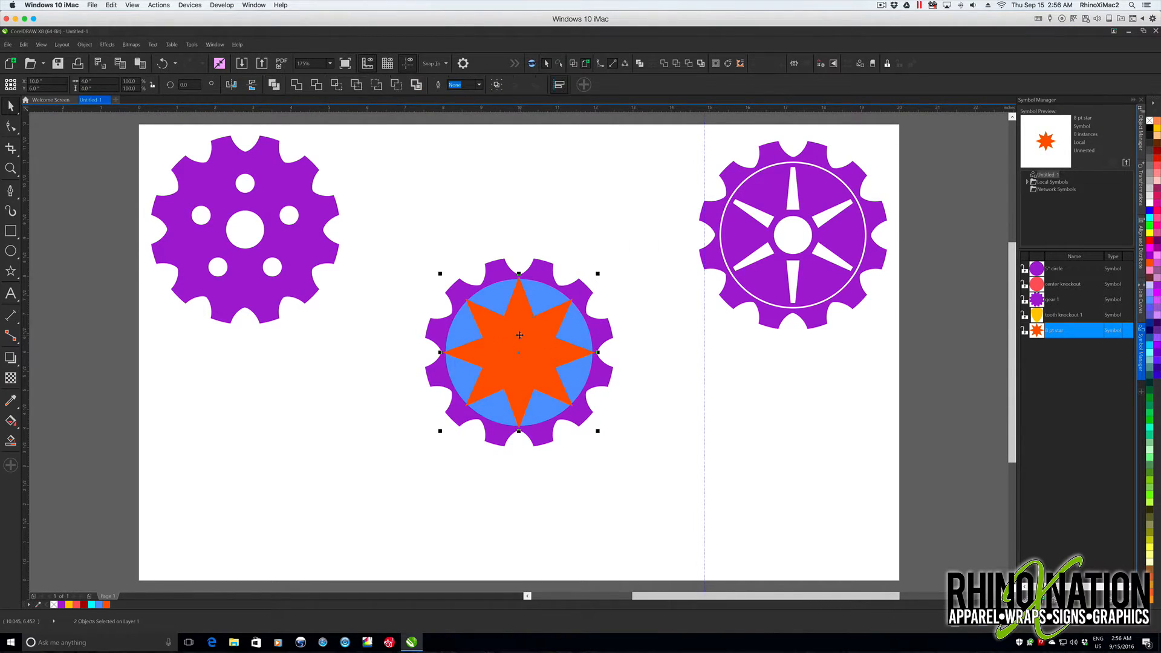
pyautogui.click(397, 85)
pyautogui.press('Escape')
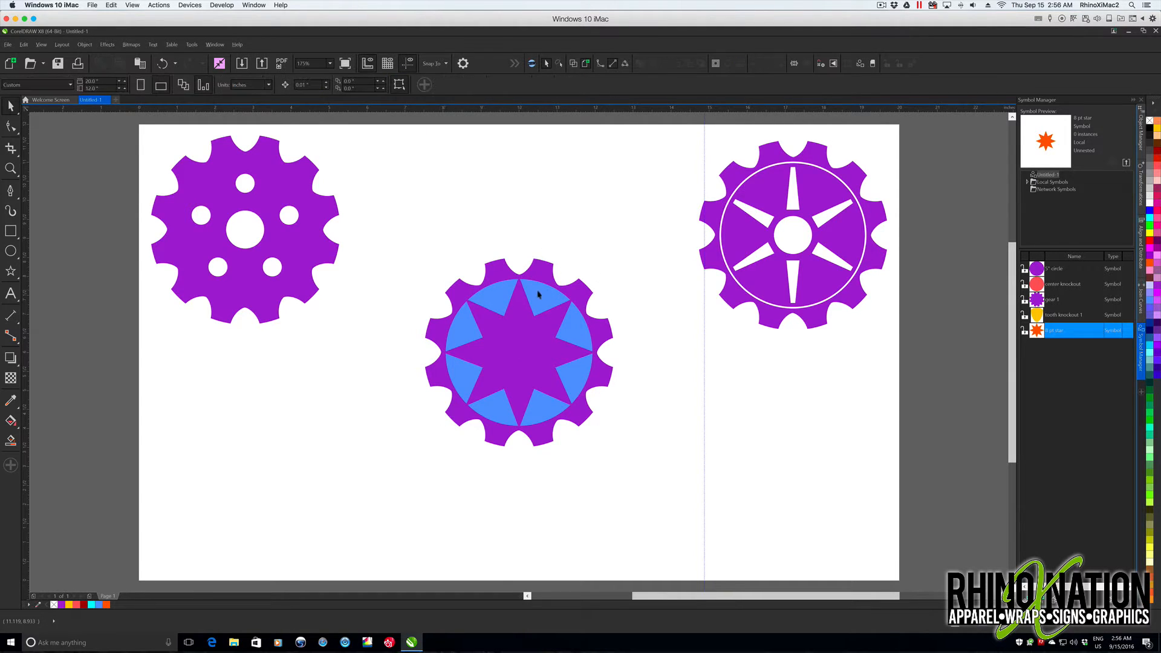
pyautogui.moveTo(462, 373); pyautogui.dragTo(674, 426)
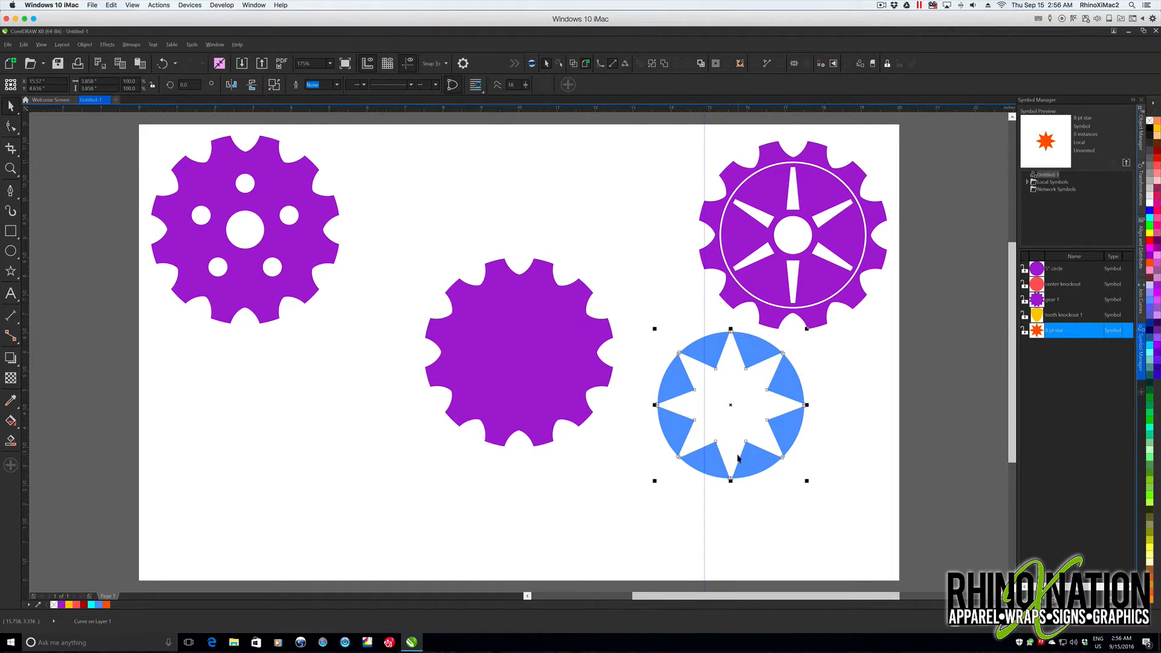
pyautogui.hotkey('ctrl', 'z')
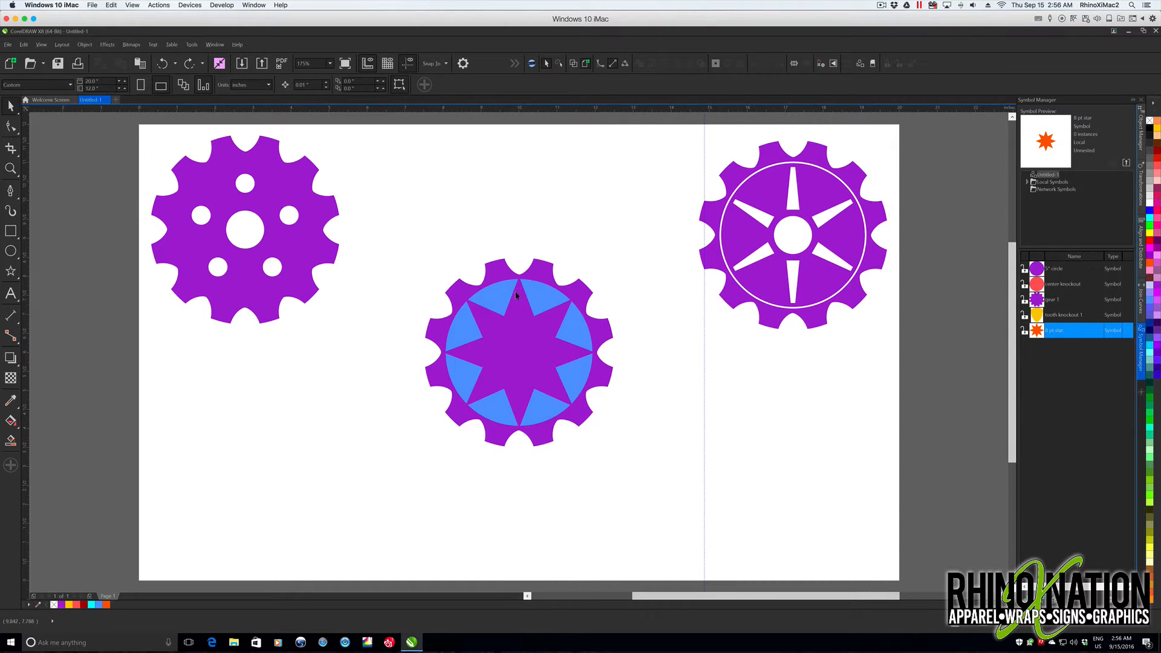
# - Fillet all corners of the blue star-cutout shapes with a 0.08-inch radius
pyautogui.click(500, 301)
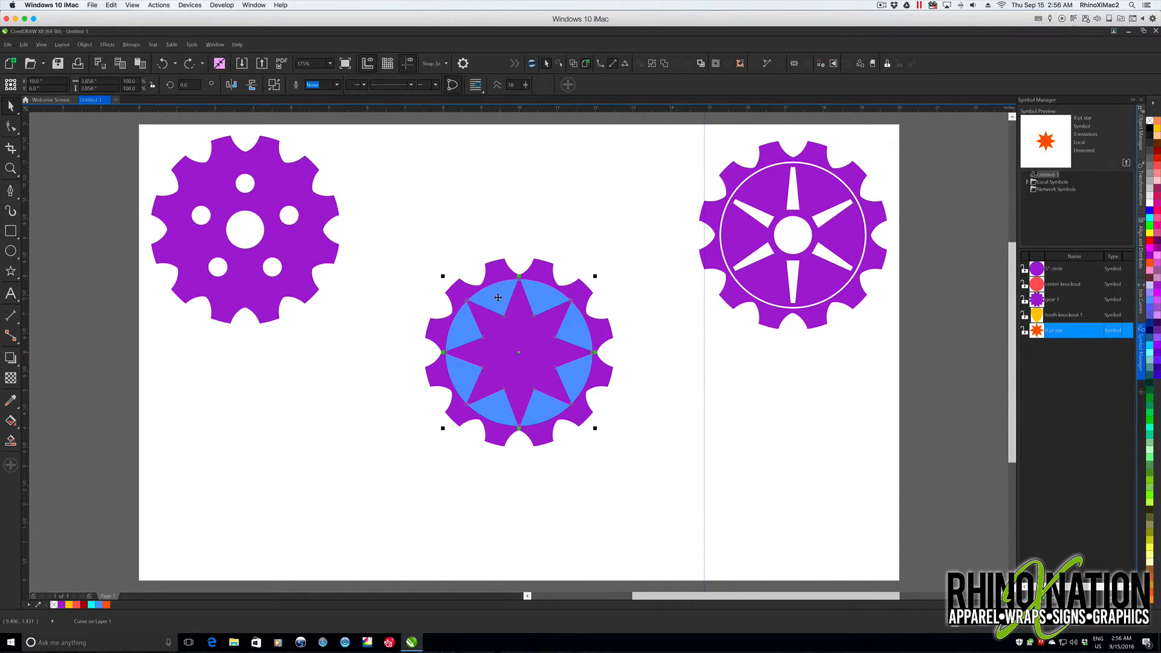
pyautogui.scroll(3, 516, 351)
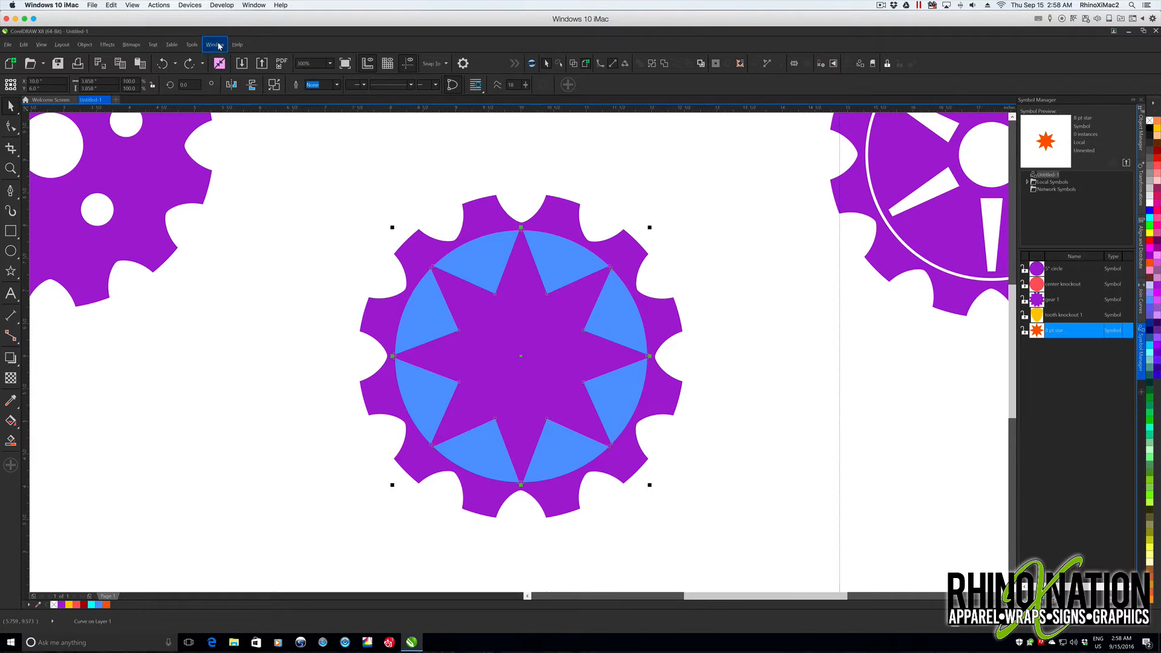
pyautogui.click(215, 44)
pyautogui.moveTo(248, 238)
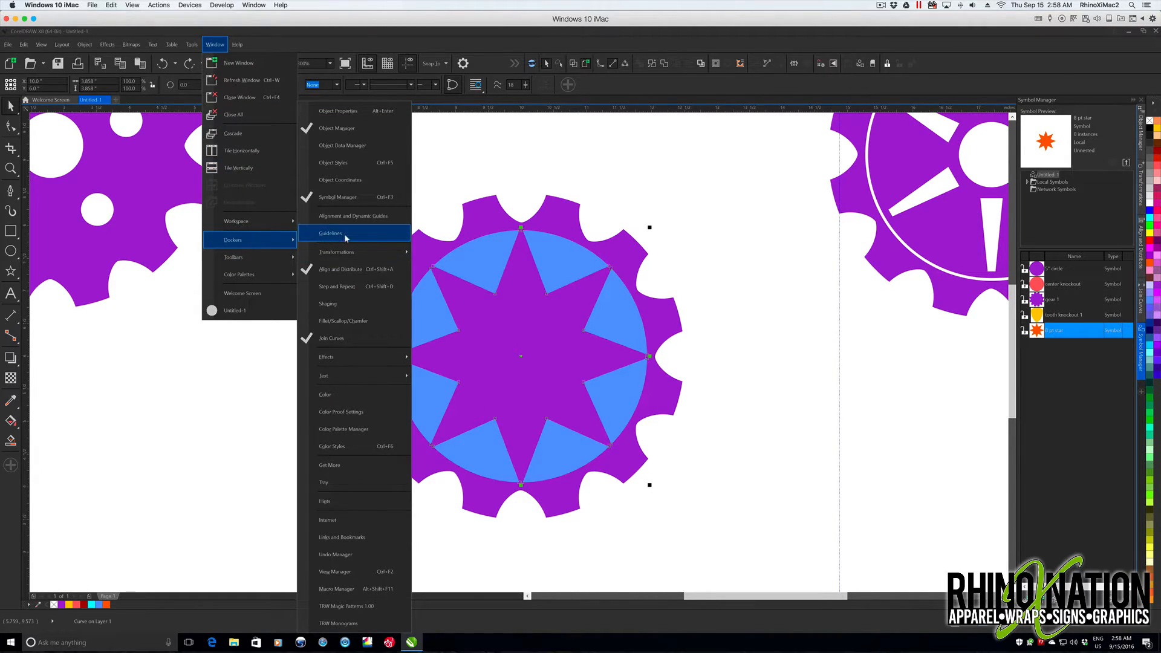
pyautogui.click(352, 322)
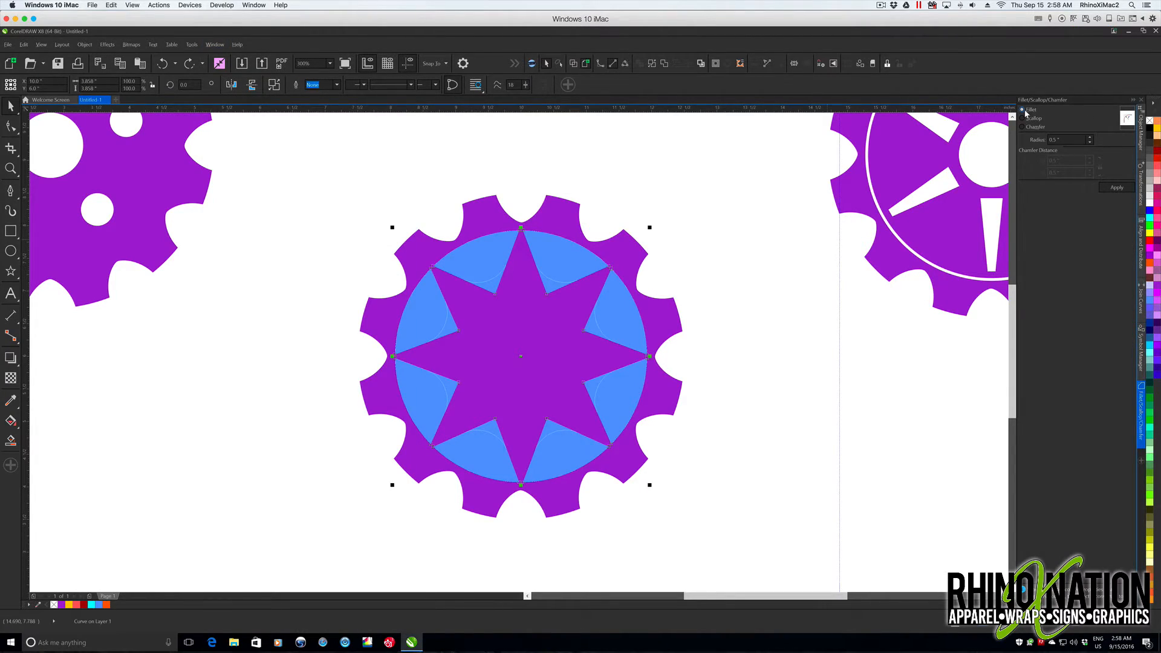
pyautogui.moveTo(1068, 140); pyautogui.dragTo(1037, 143)
pyautogui.press('BackSpace')
pyautogui.press('Tab')
pyautogui.click(1117, 187)
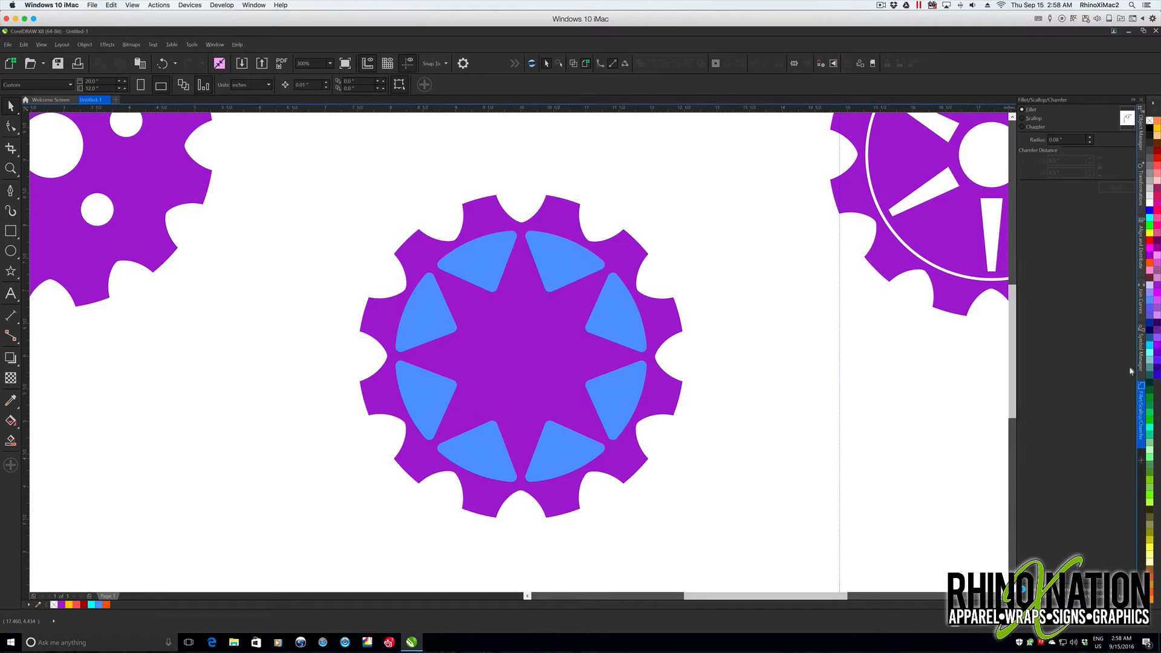
# - Place the center knockout symbol, revert it to objects, and center it over the gear
pyautogui.click(1141, 347)
pyautogui.moveTo(1038, 285); pyautogui.dragTo(753, 376)
pyautogui.rightClick(765, 363)
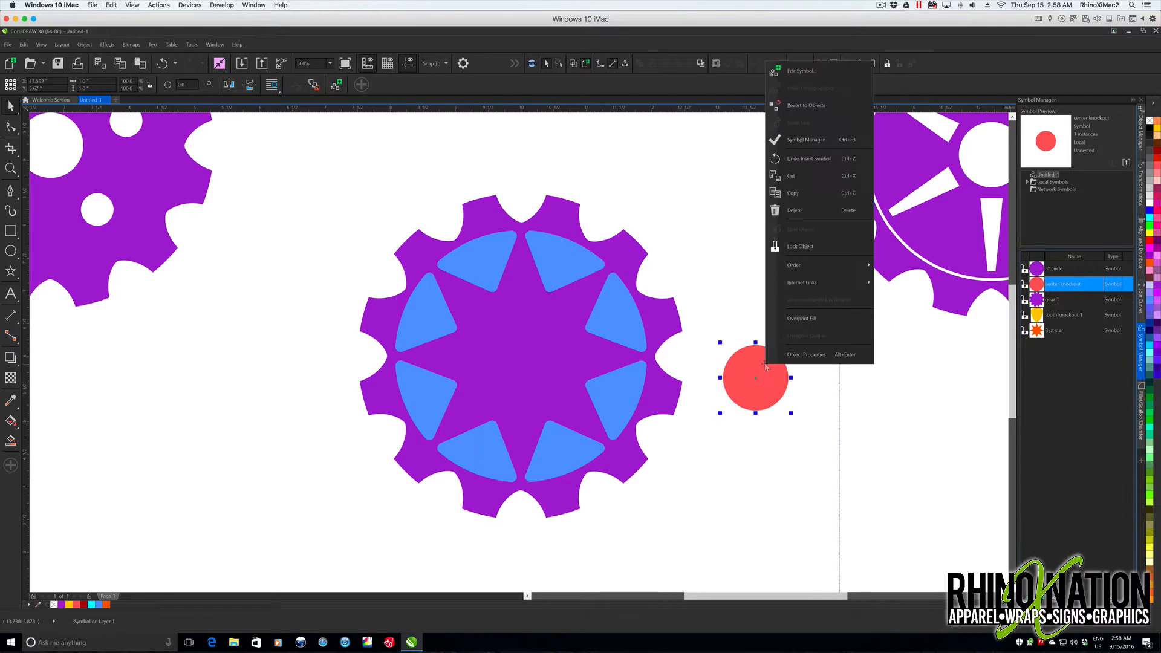
pyautogui.click(798, 105)
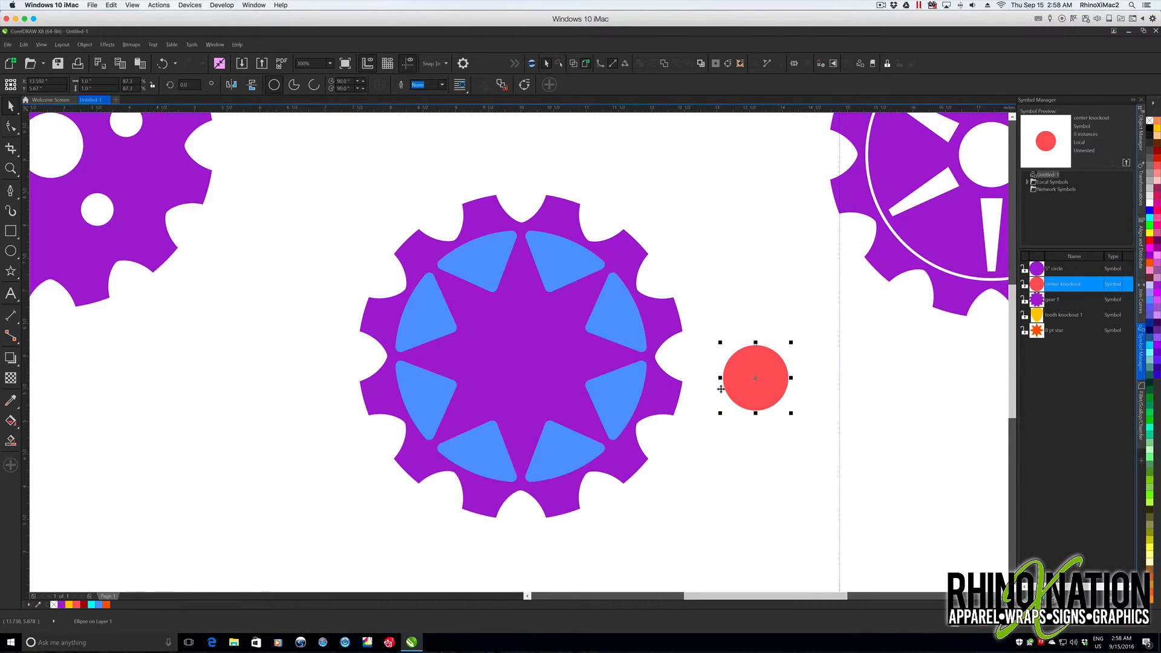
pyautogui.press('p')
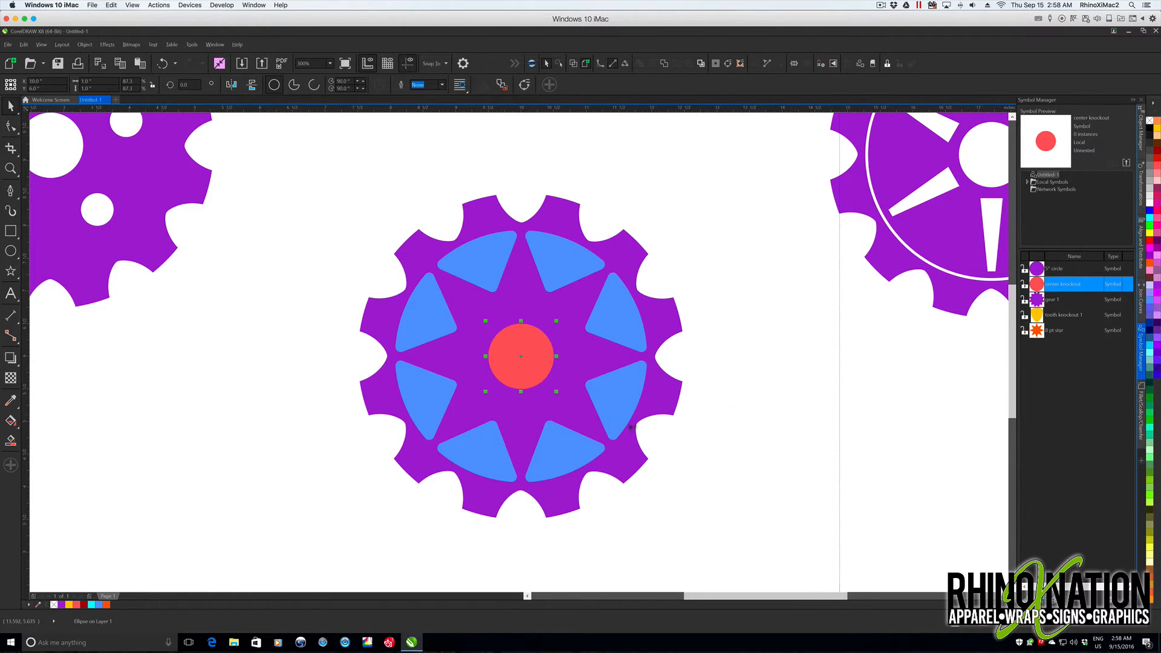
# - Save the blue rounded cutout shapes as a symbol named "triangles 1"
pyautogui.moveTo(313, 169); pyautogui.dragTo(679, 477)
pyautogui.click(710, 462)
pyautogui.click(560, 268)
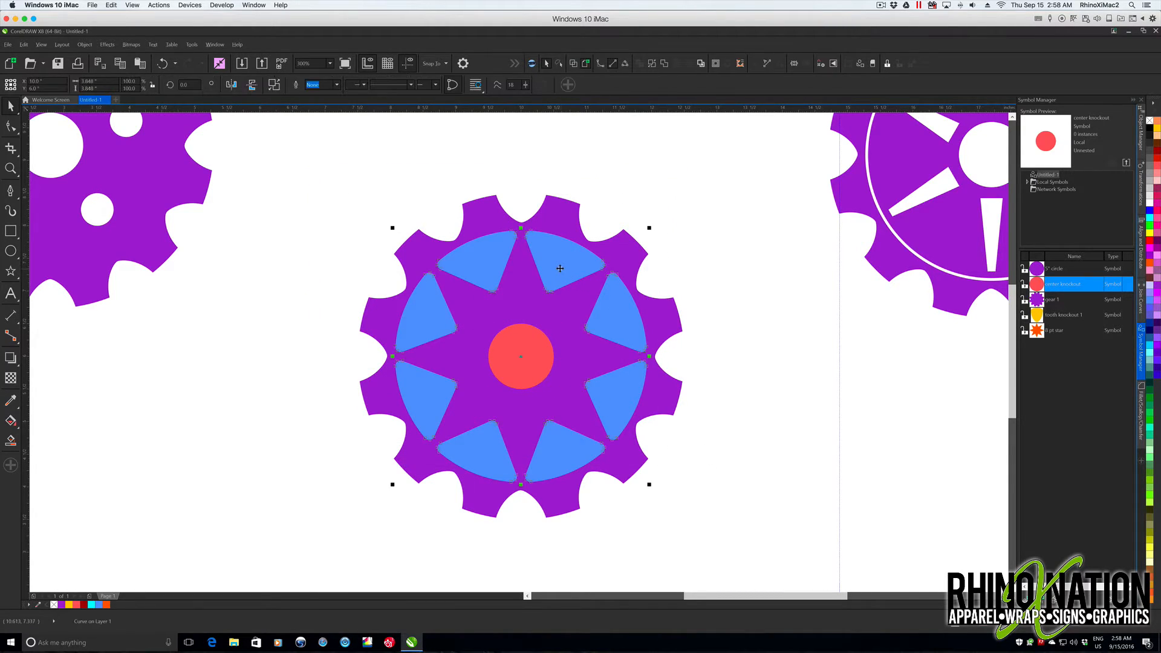
pyautogui.moveTo(560, 266); pyautogui.dragTo(1052, 390)
pyautogui.rightClick(1051, 390)
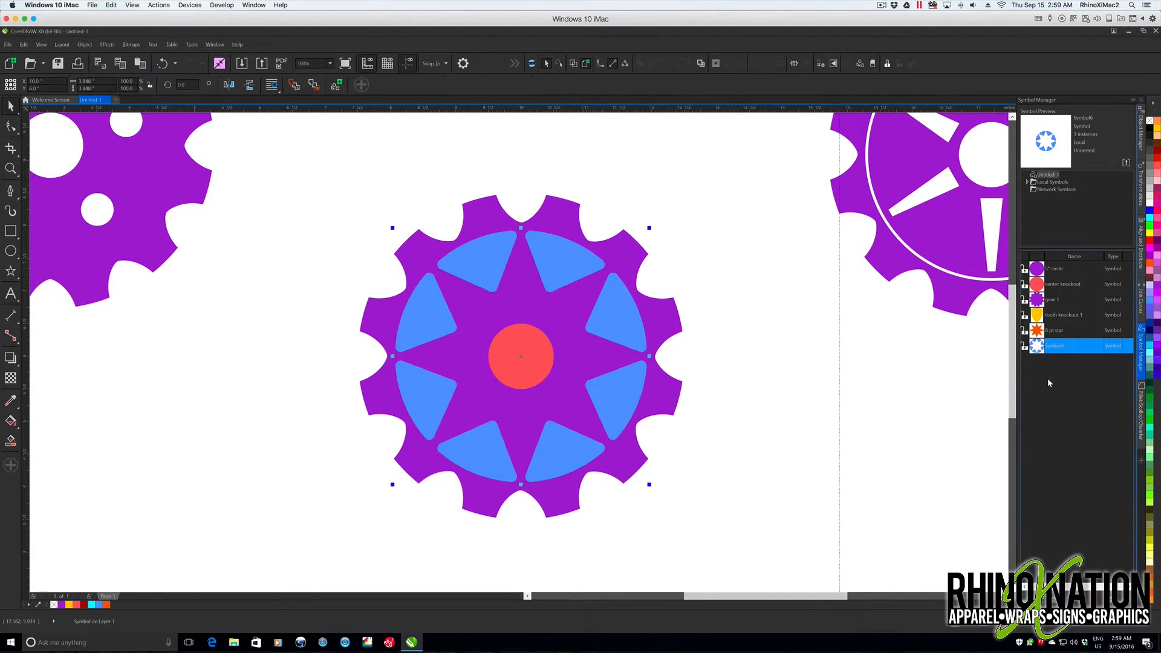
pyautogui.doubleClick(1056, 345)
pyautogui.write('triangles 1')
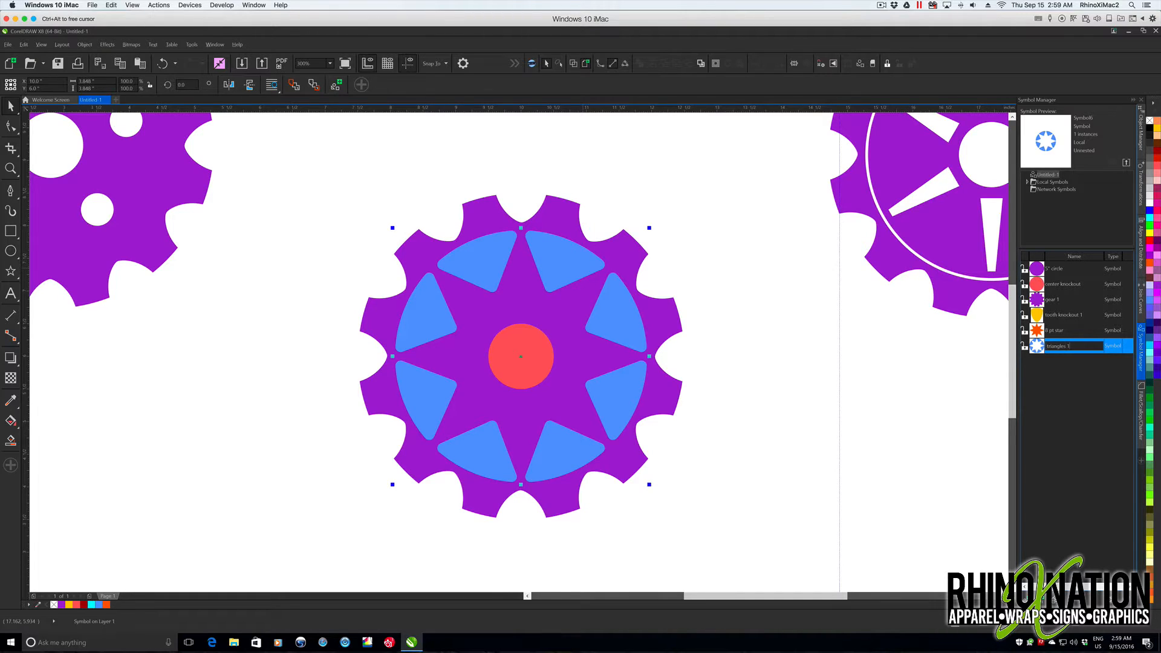
pyautogui.press('Return')
# - Revert the blue triangles and the gear to objects, and subtract the triangles and red center circle from the gear with Back Minus Front
pyautogui.scroll(-1, 617, 389)
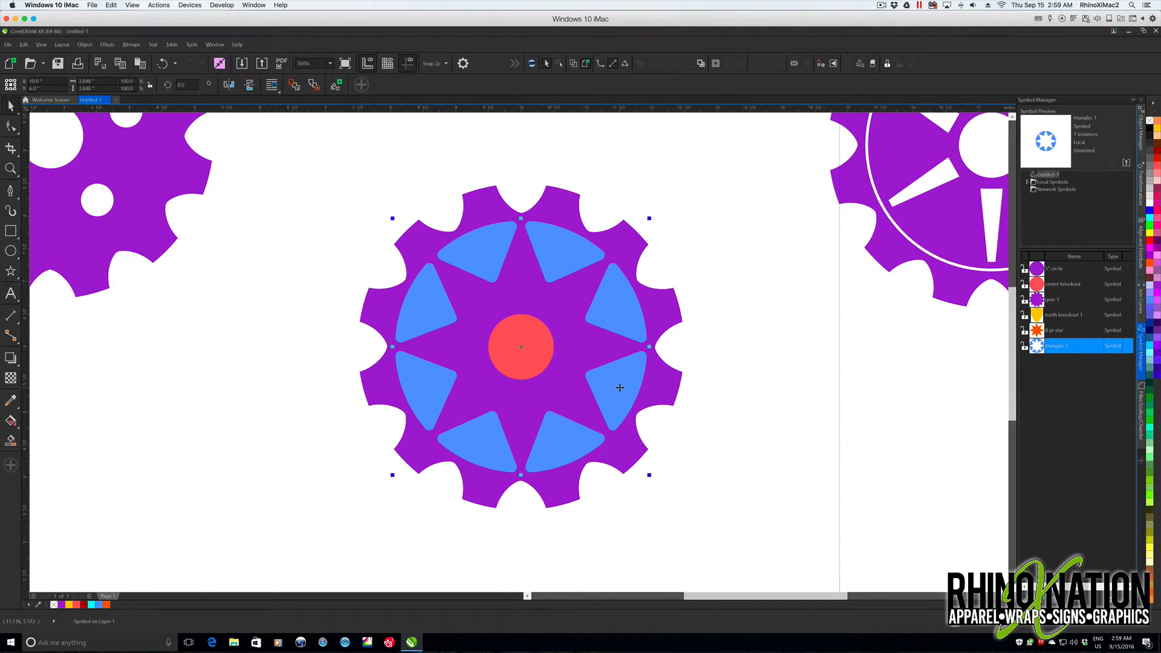
pyautogui.rightClick(617, 389)
pyautogui.click(659, 129)
pyautogui.rightClick(482, 200)
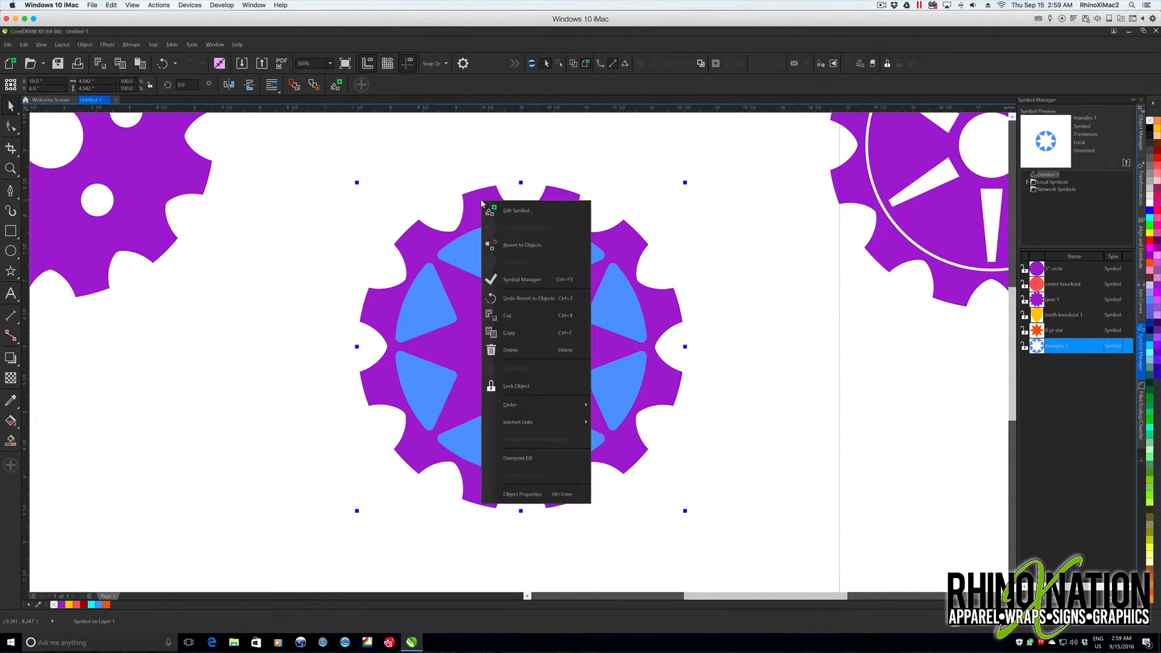
pyautogui.click(522, 245)
pyautogui.moveTo(310, 162); pyautogui.dragTo(761, 543)
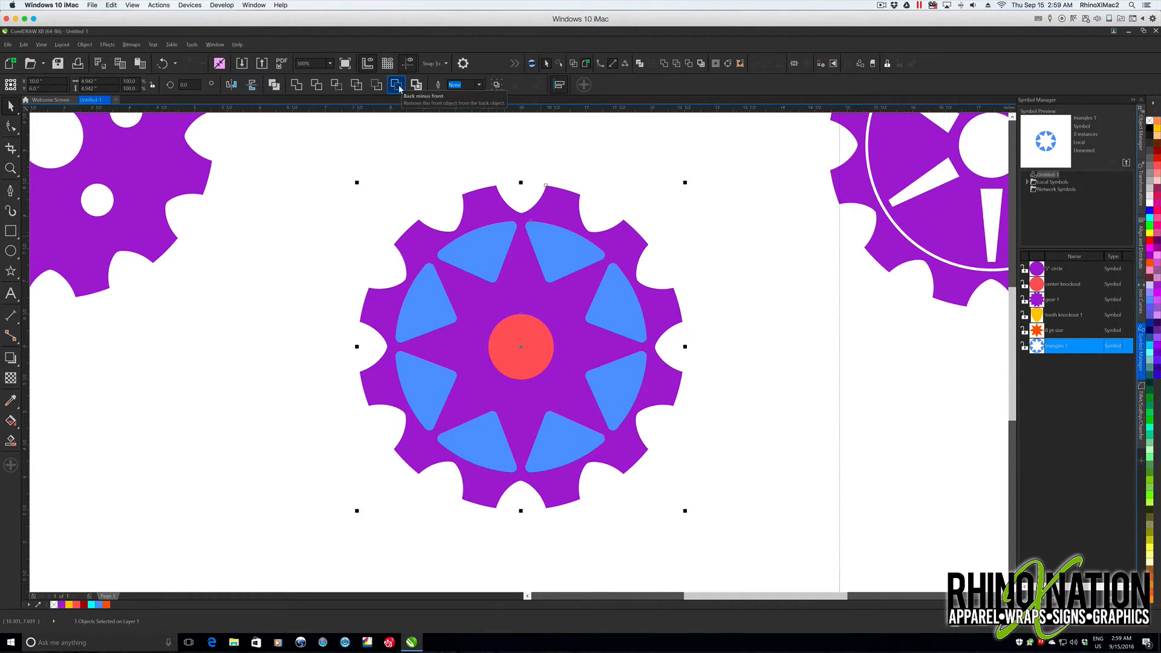
pyautogui.click(399, 89)
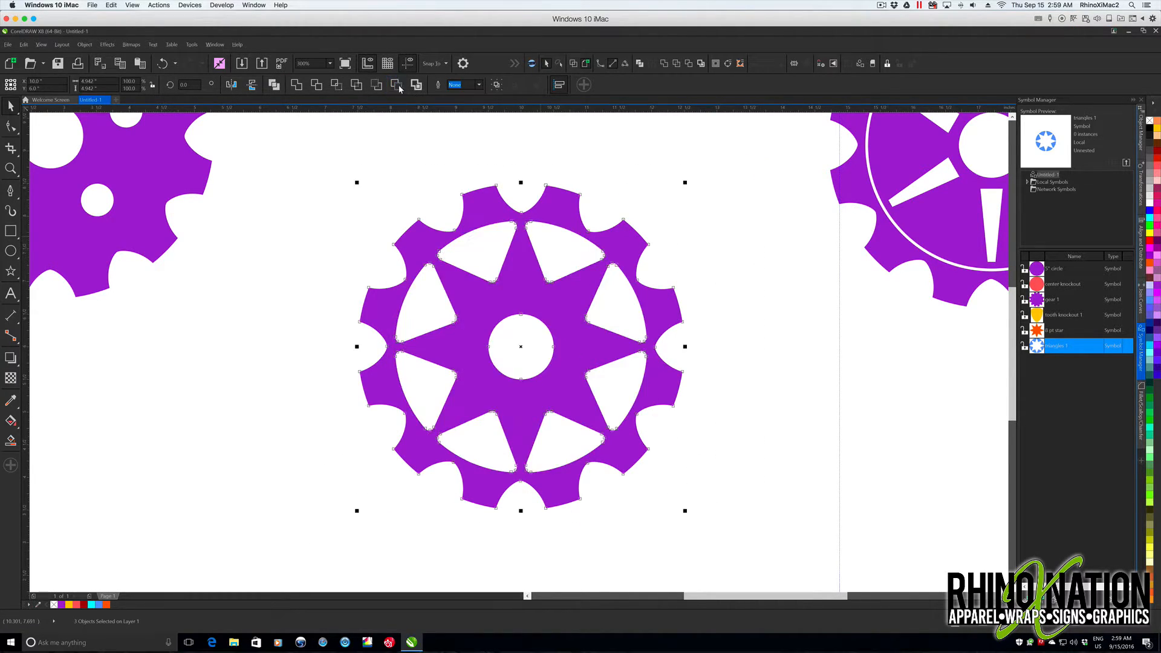
# - Move the finished star-cutout gear up between the other two gears, horizontally centered on the page
pyautogui.click(718, 273)
pyautogui.hotkey('shift', 'F4')
pyautogui.moveTo(461, 298); pyautogui.dragTo(474, 184)
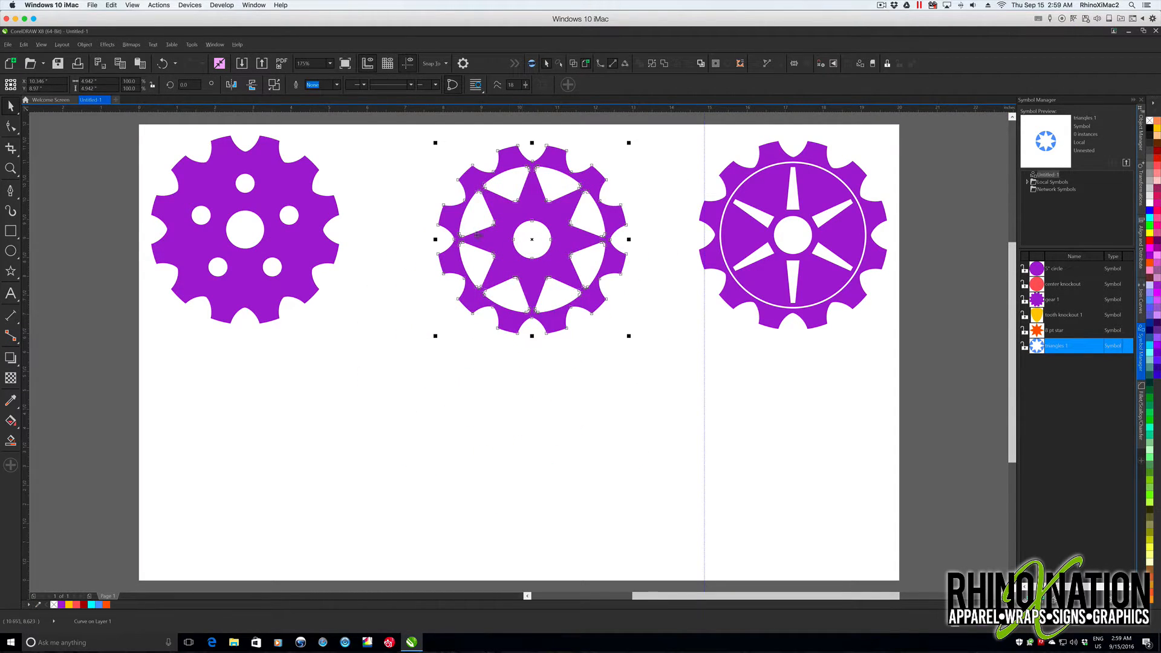
pyautogui.moveTo(557, 309); pyautogui.dragTo(545, 309)
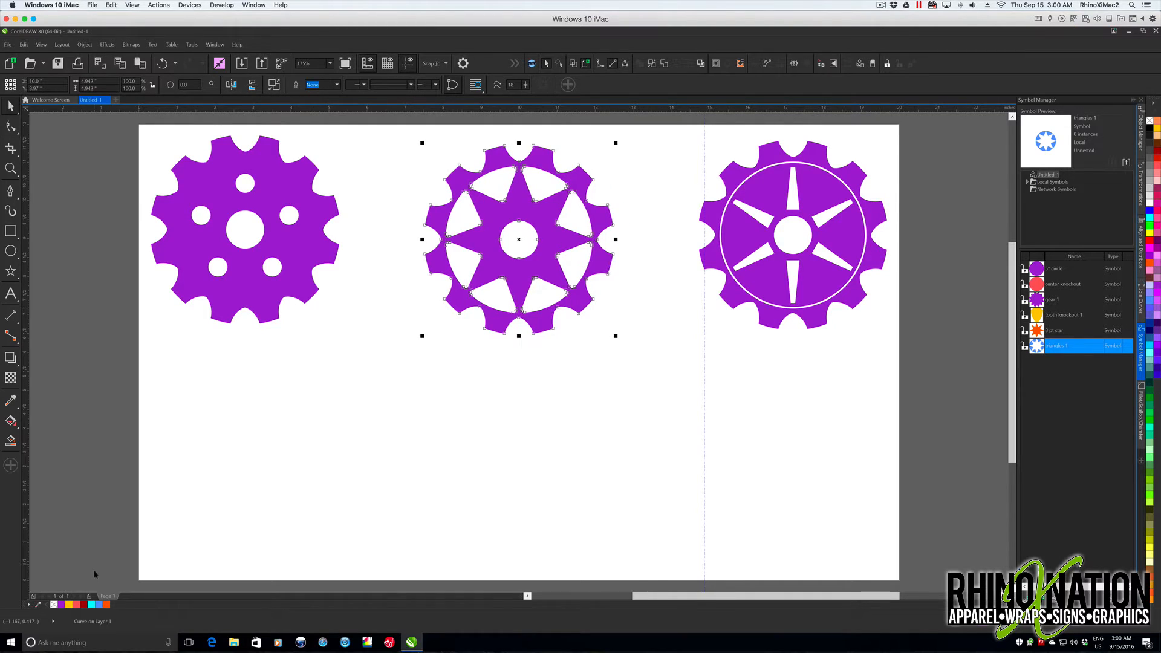
# - Add a second page and place the 5" circle symbol centered on it
pyautogui.click(89, 596)
pyautogui.moveTo(1038, 271); pyautogui.dragTo(530, 334)
pyautogui.press('p')
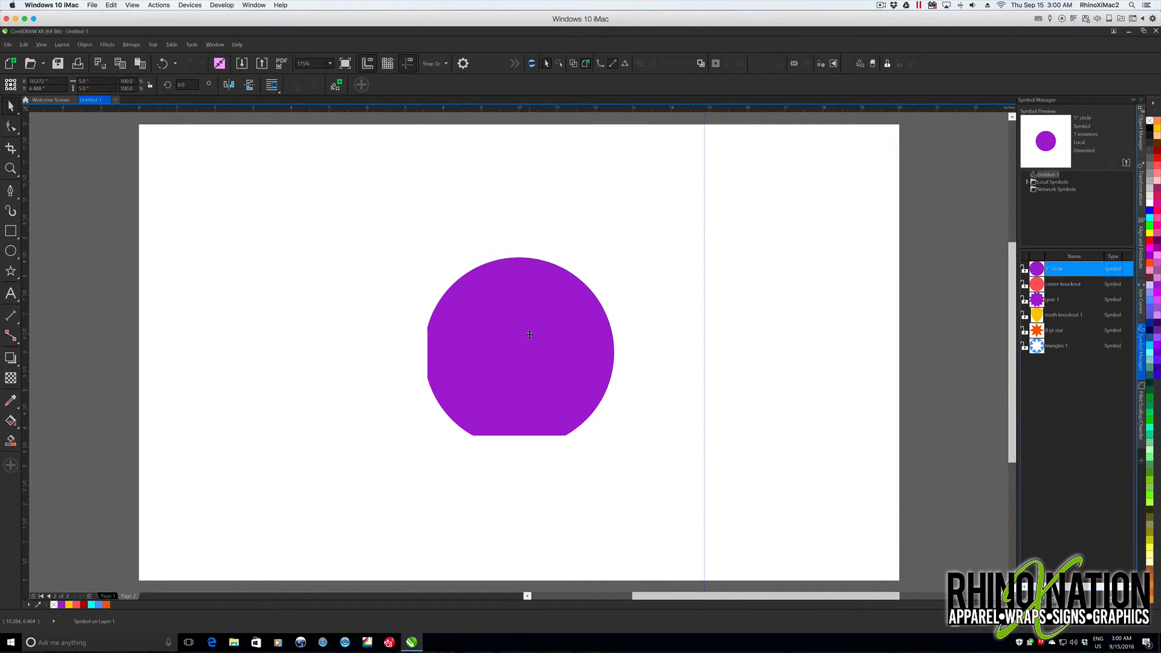
# - Revert the centered circle symbol to objects and fill the circle with dark orange
pyautogui.rightClick(575, 296)
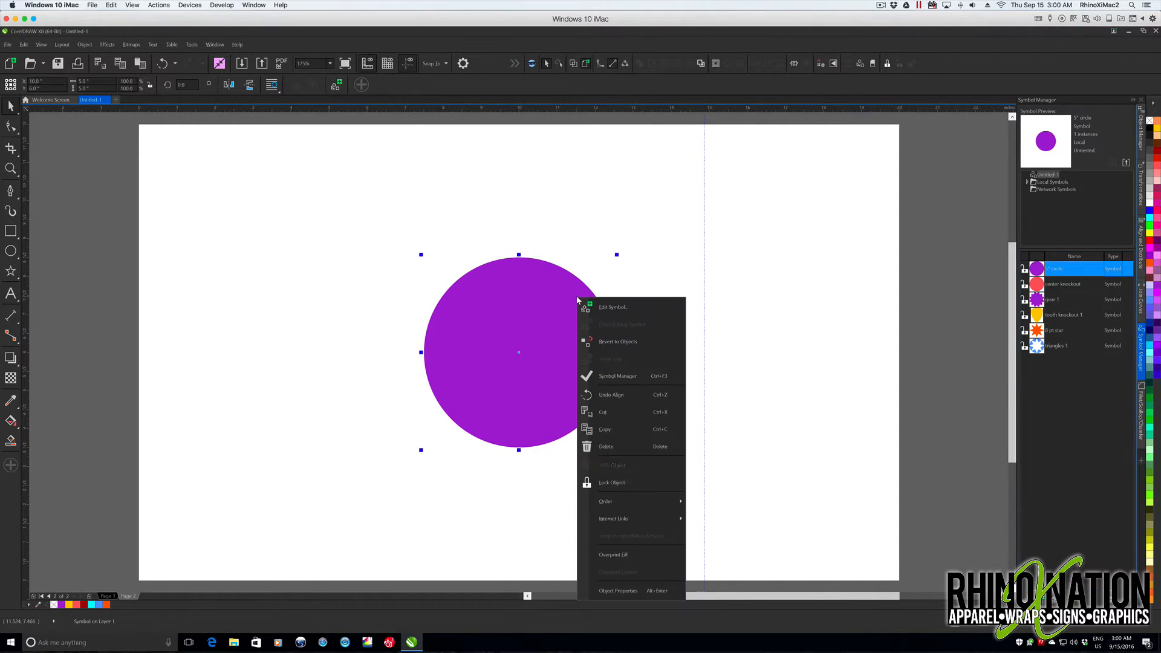
pyautogui.click(630, 336)
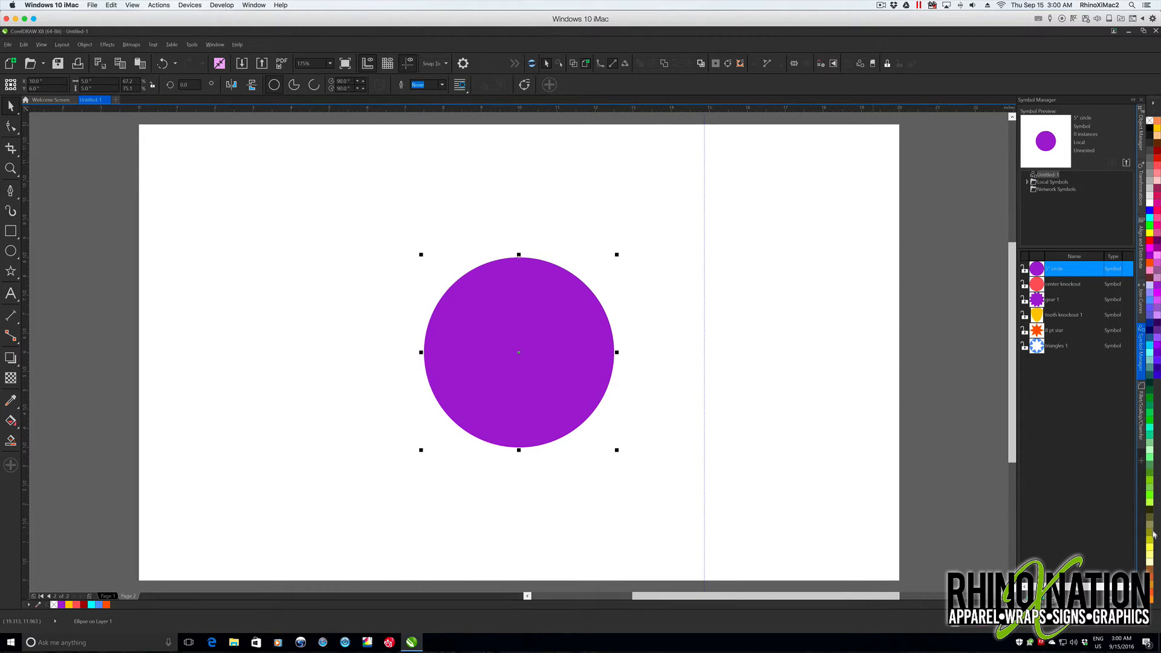
pyautogui.click(1150, 579)
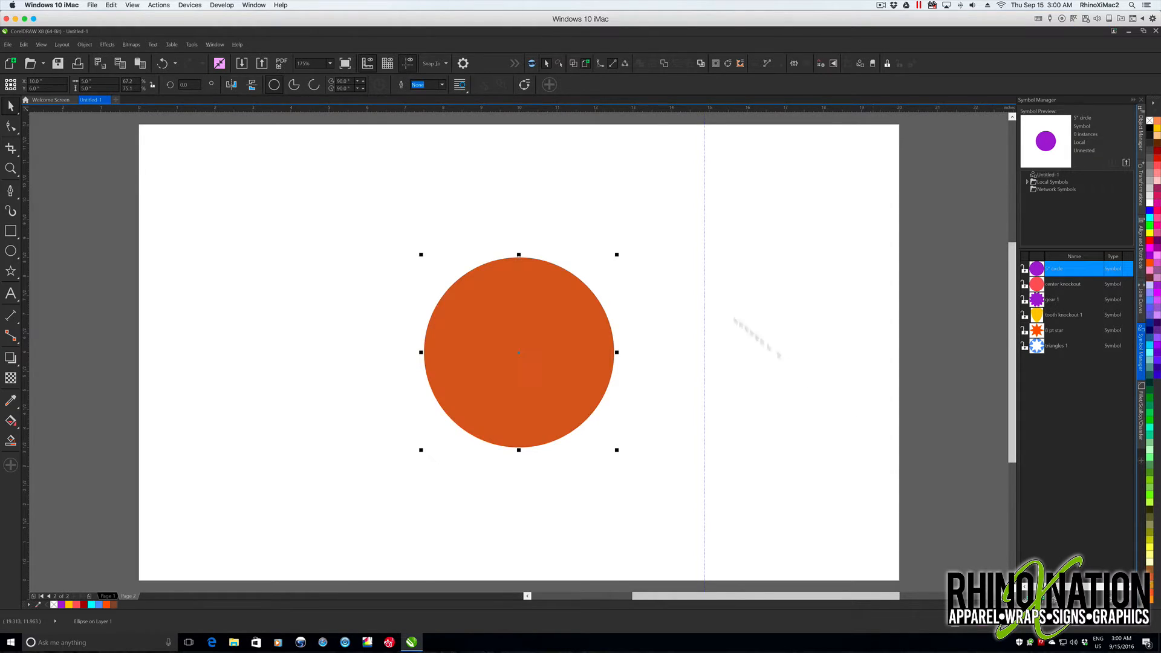
pyautogui.click(667, 263)
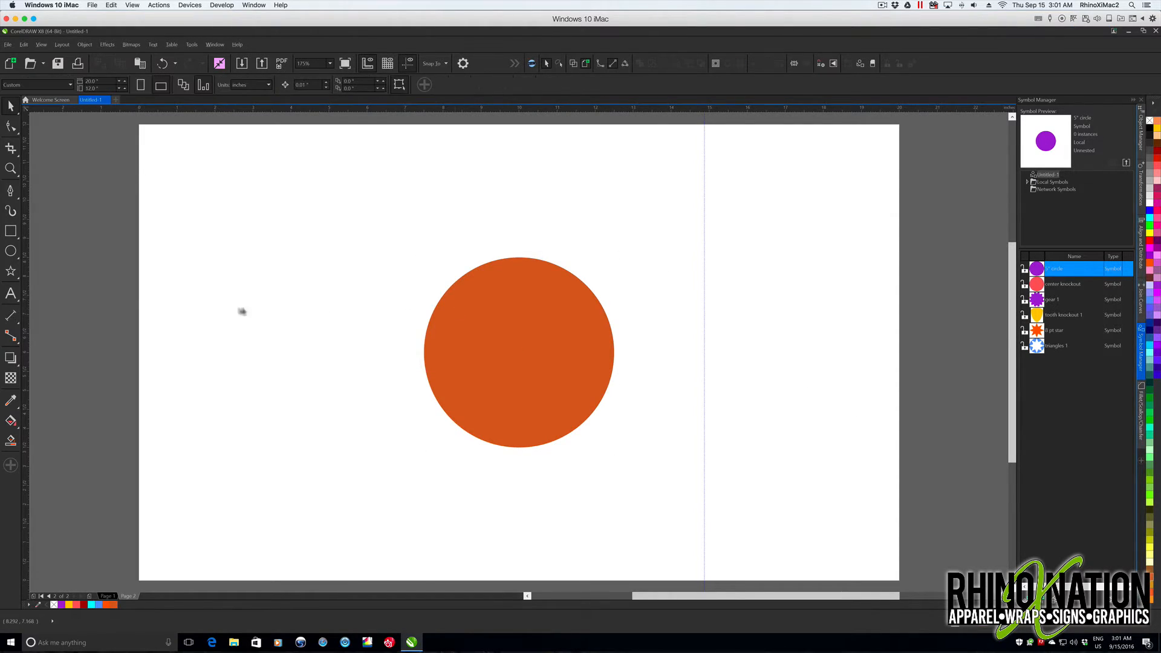
# - Draw a rectangle about 0.82 by 0.61 inches overlapping the orange circle's top edge, horizontally centered on the circle
pyautogui.click(11, 230)
pyautogui.moveTo(508, 238); pyautogui.dragTo(538, 261)
pyautogui.moveTo(591, 241); pyautogui.dragTo(520, 253)
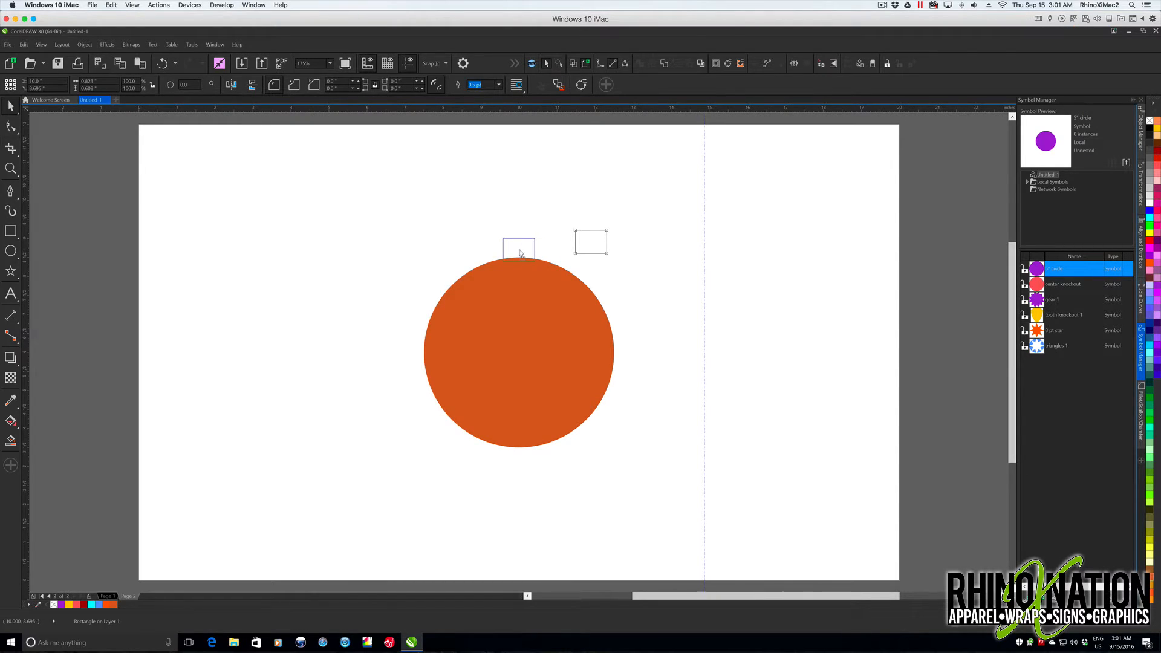
pyautogui.scroll(2, 520, 306)
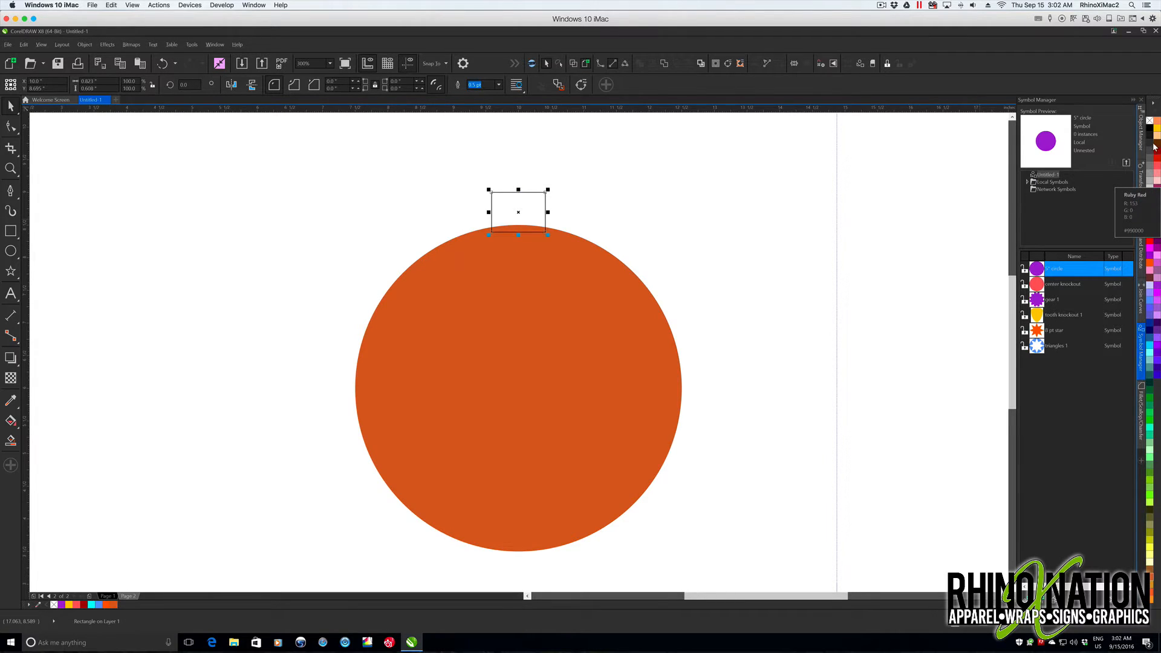
# - Remove the small rectangle's outline and fill it with purple
pyautogui.click(1150, 121)
pyautogui.rightClick(1149, 121)
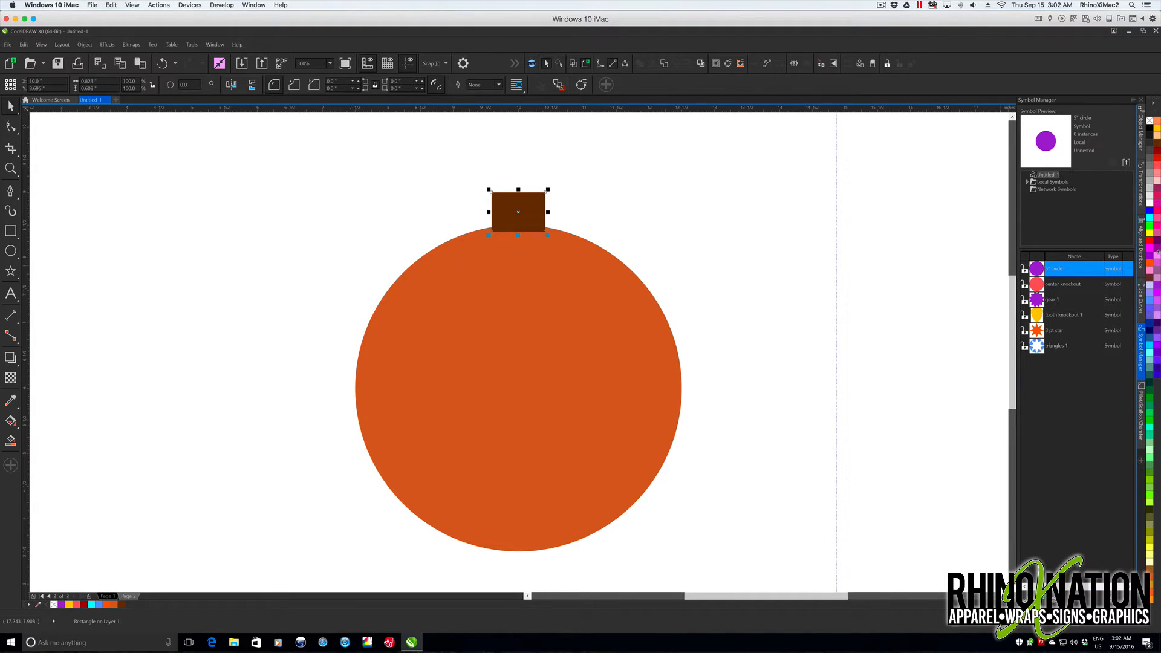
pyautogui.click(1157, 251)
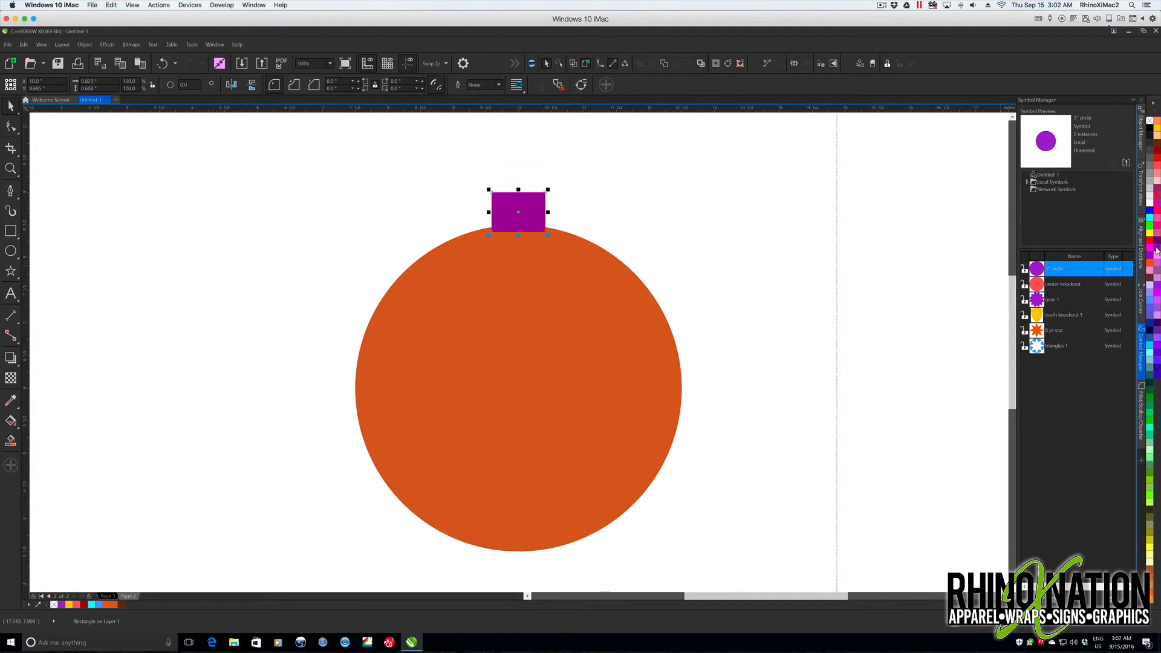
# - Convert the purple rectangle to curves and nudge its two bottom corner nodes inward to taper the tooth evenly
pyautogui.rightClick(530, 199)
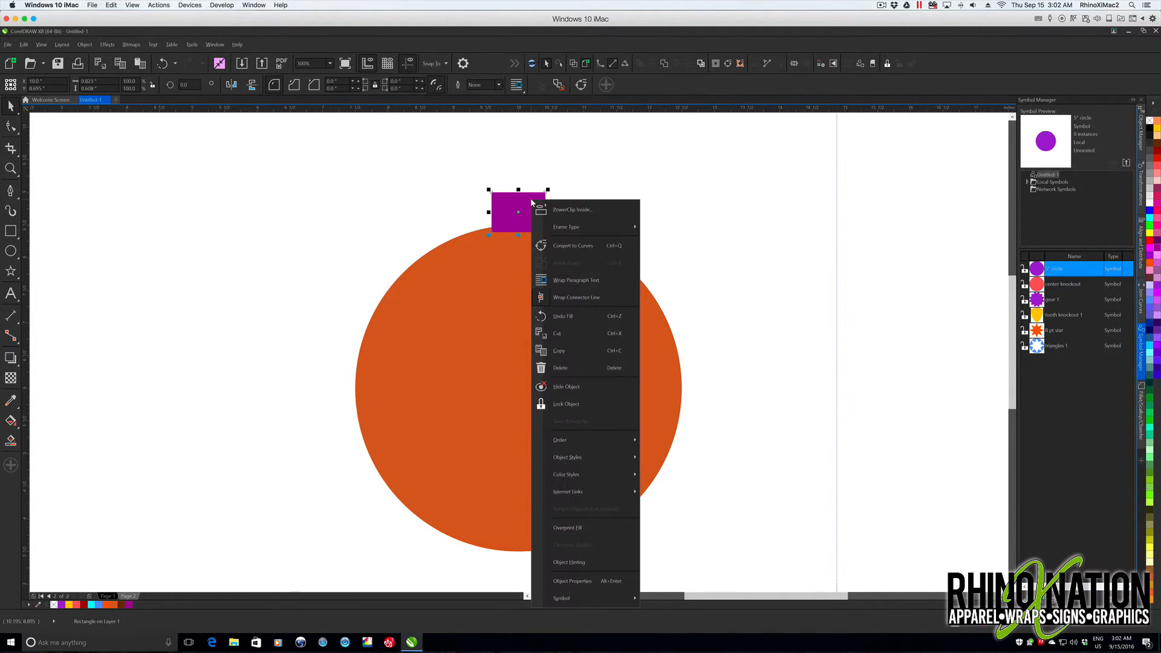
pyautogui.click(570, 246)
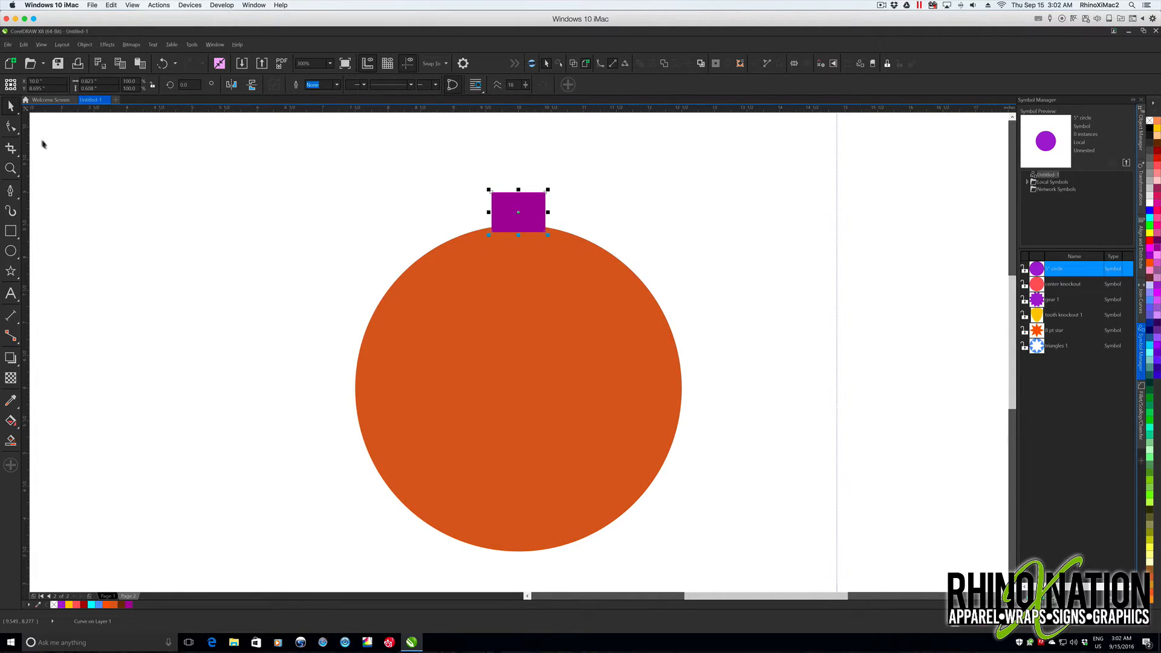
pyautogui.click(16, 128)
pyautogui.moveTo(482, 222); pyautogui.dragTo(501, 238)
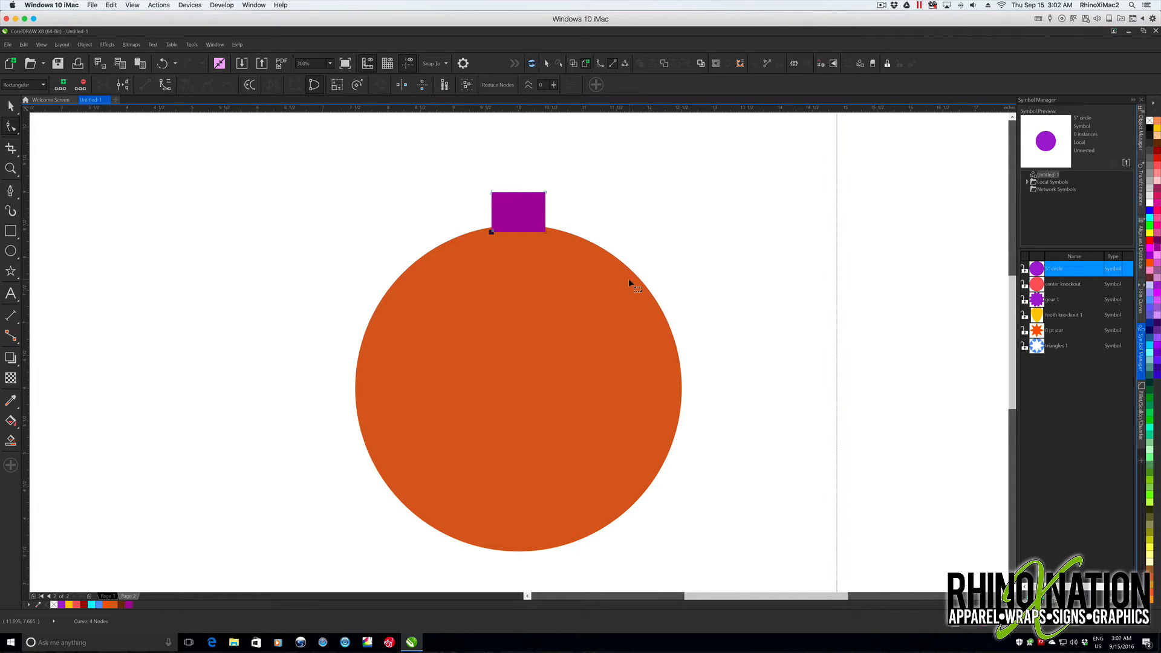
pyautogui.press('Right')
pyautogui.press('Right')
pyautogui.press('Right')
pyautogui.moveTo(629, 280); pyautogui.dragTo(602, 231)
pyautogui.moveTo(536, 168); pyautogui.dragTo(506, 201)
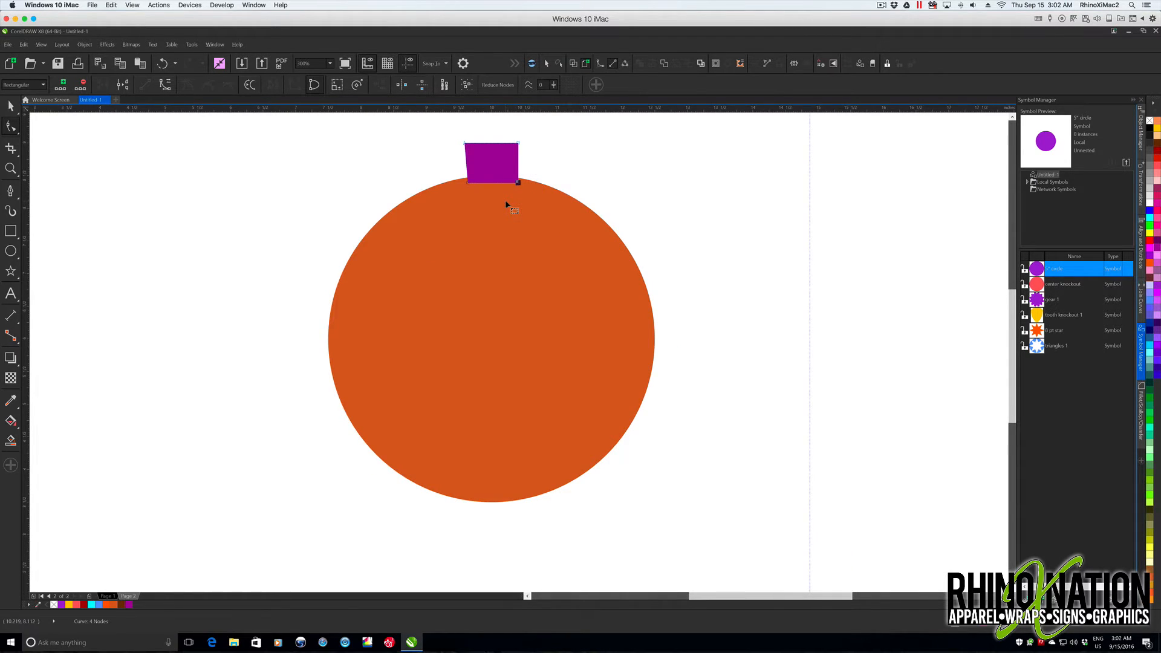
pyautogui.press('Left')
pyautogui.press('space')
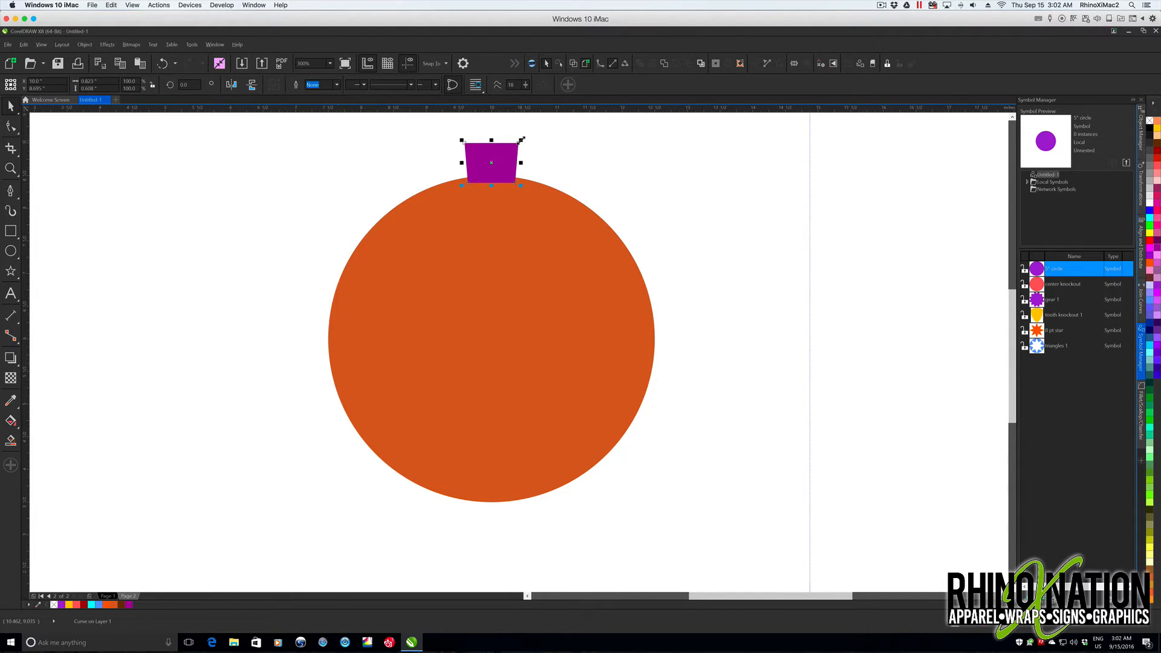
# - Scale the tapered tooth about its center to about 0.51 inches wide and fillet its corners with a 0.05-inch radius
pyautogui.moveTo(522, 139); pyautogui.dragTo(517, 149)
pyautogui.scroll(1, 490, 145)
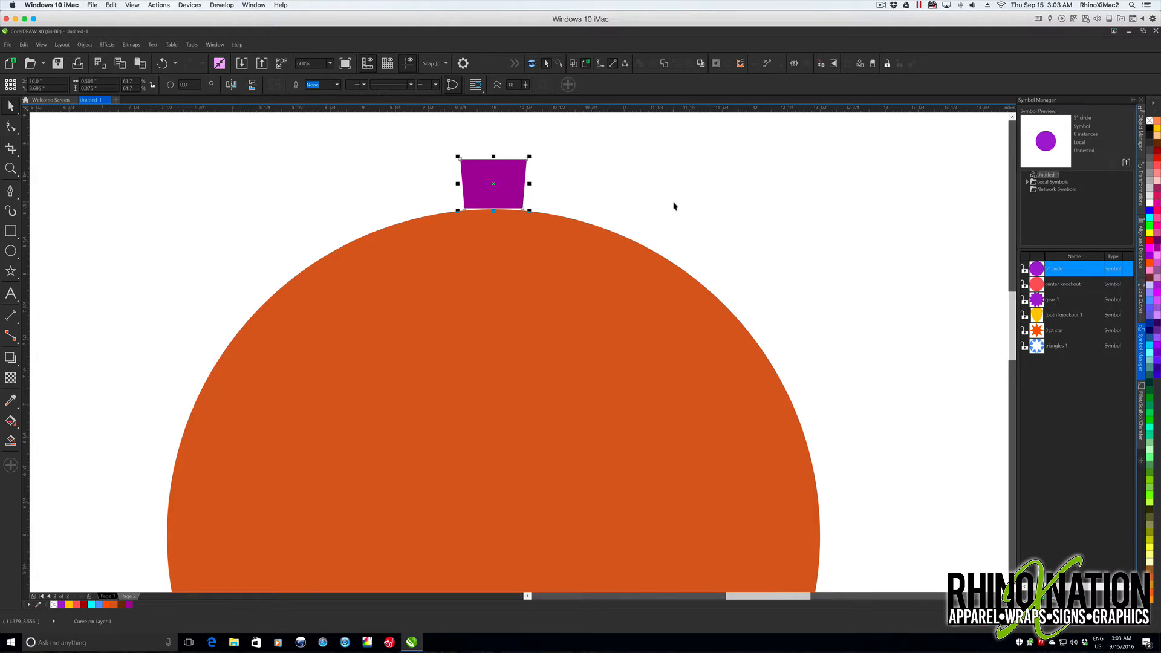
pyautogui.click(1142, 426)
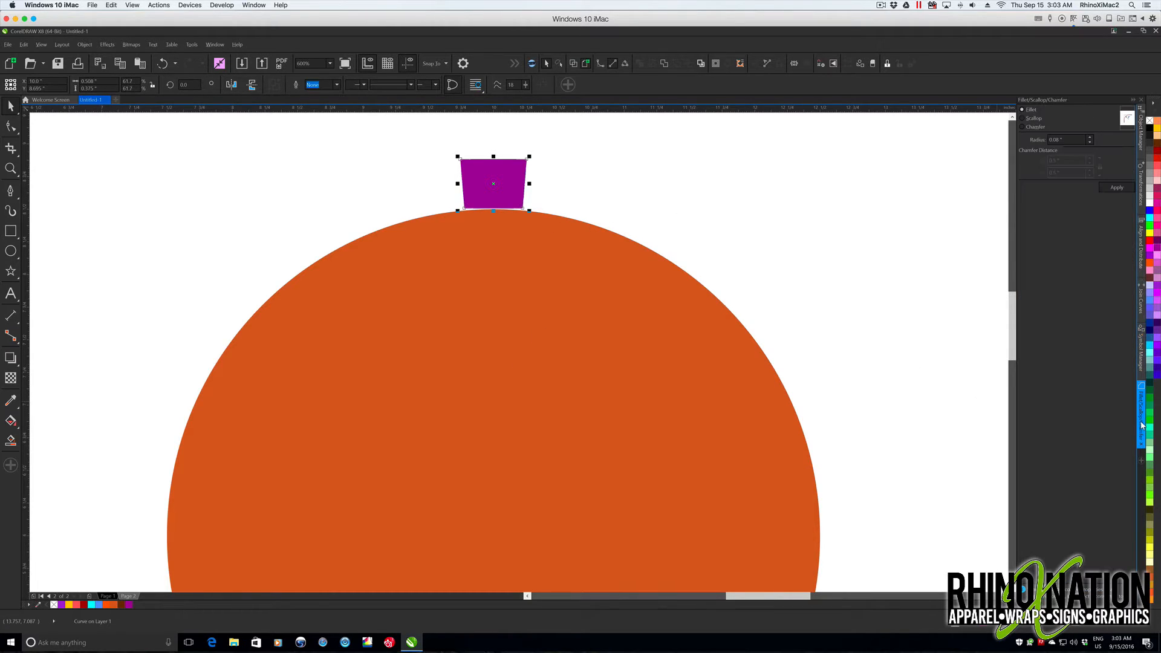
pyautogui.doubleClick(1059, 143)
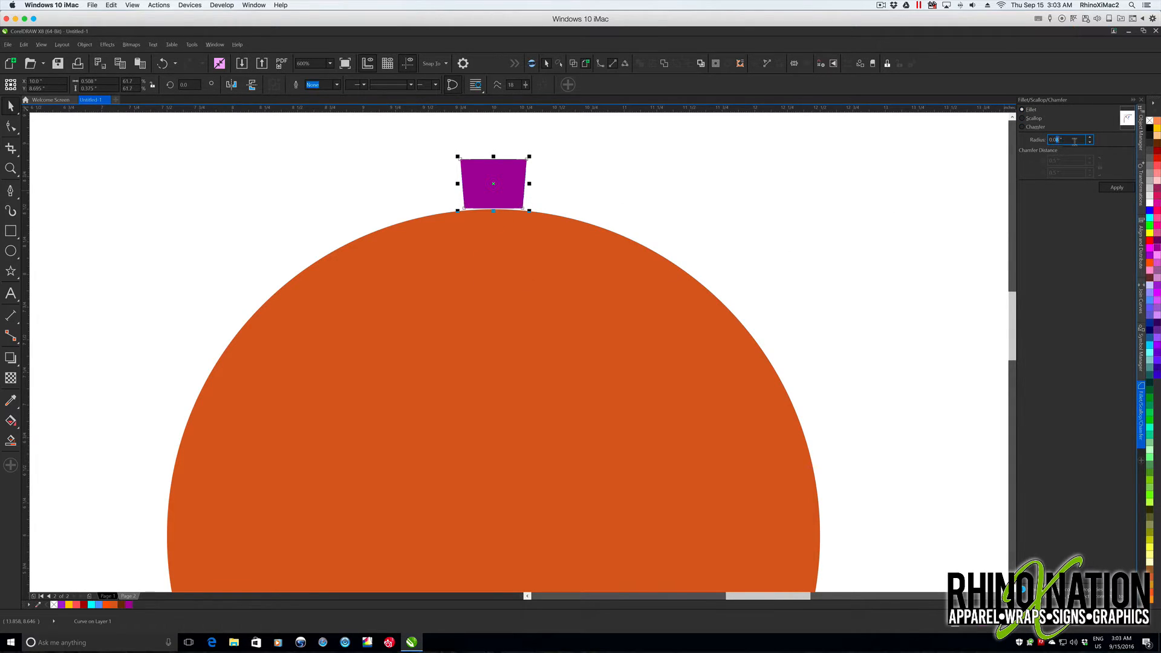
pyautogui.write('0.05')
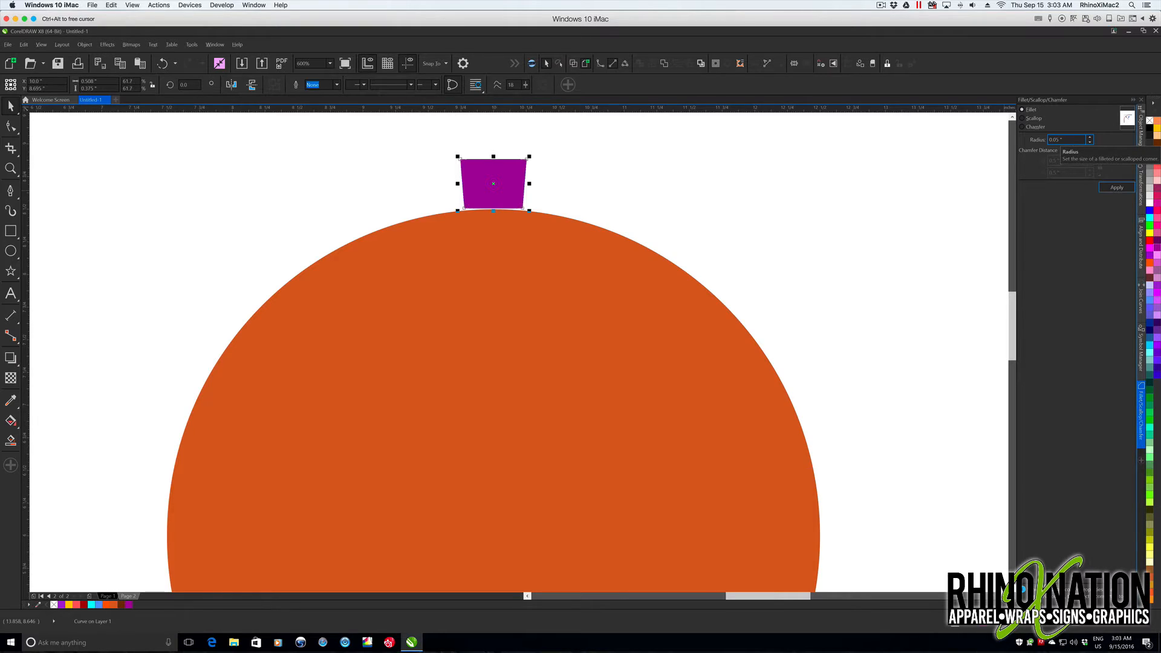
pyautogui.click(1115, 187)
pyautogui.click(597, 194)
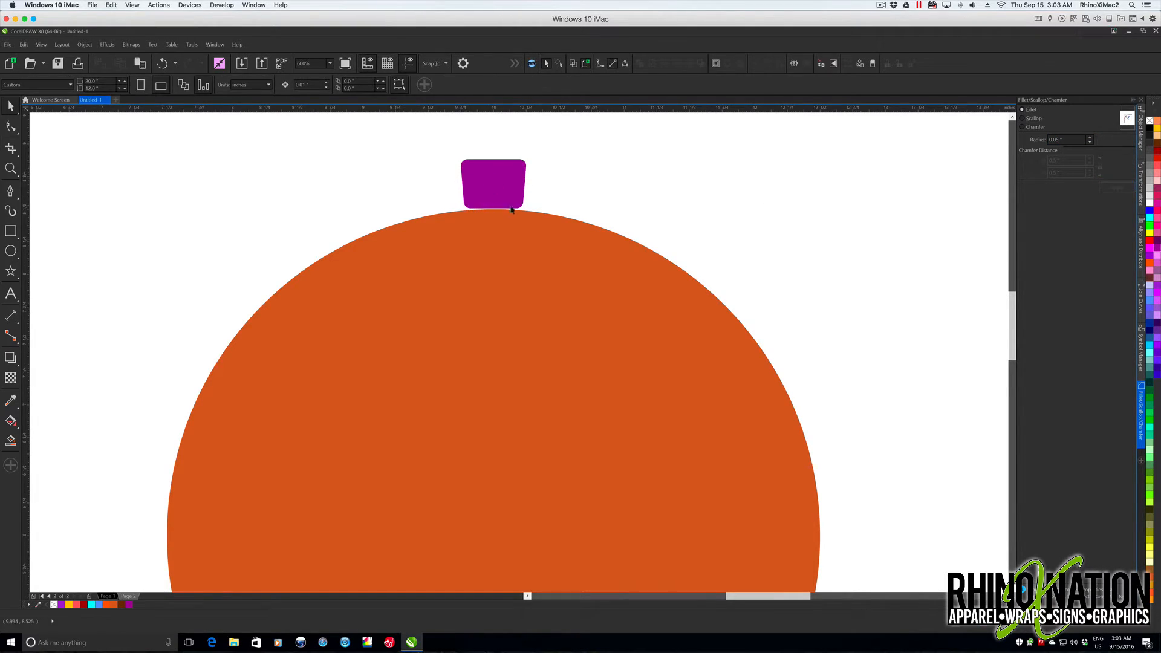
# - Move the rounded purple tooth straight down so most of it overlaps the orange circle's top edge
pyautogui.click(499, 188)
pyautogui.moveTo(494, 183); pyautogui.dragTo(494, 223)
pyautogui.click(609, 202)
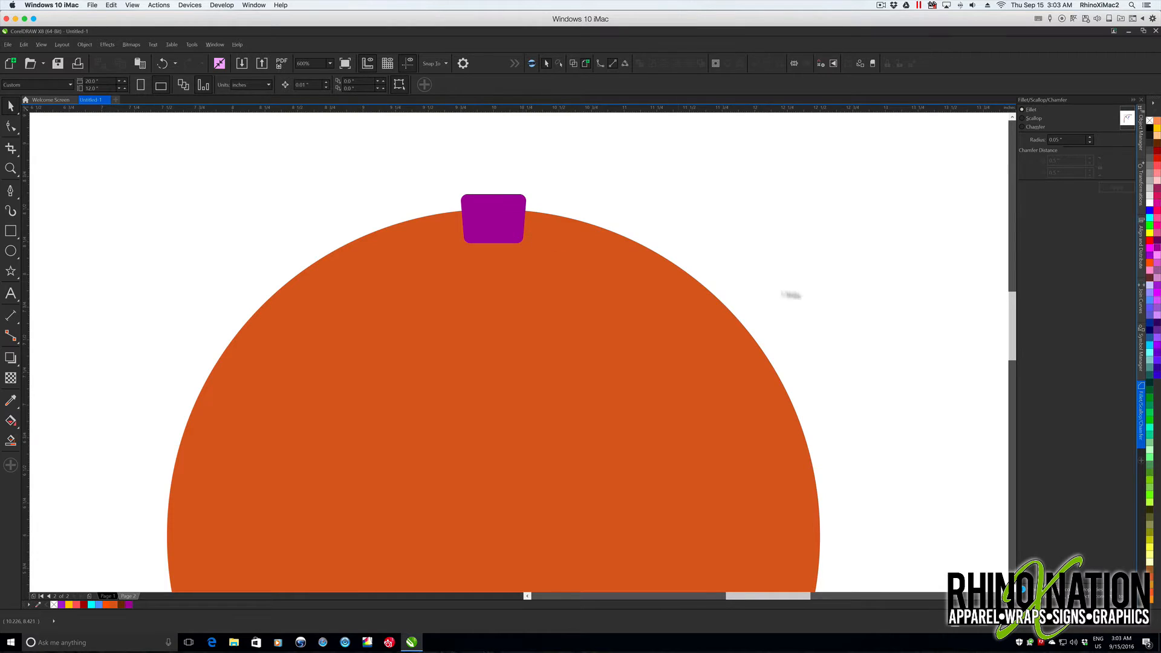
# - Move the purple tooth's center of rotation to the orange circle's center, and select the circle
pyautogui.scroll(-2, 530, 217)
pyautogui.scroll(1, 572, 228)
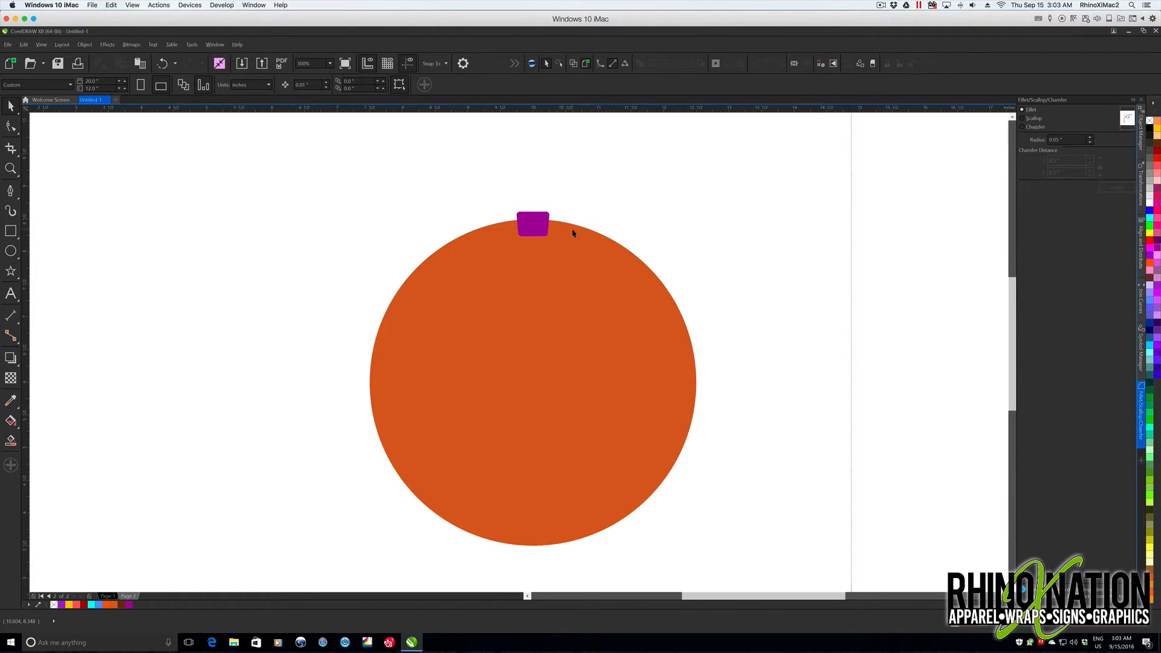
pyautogui.click(537, 220)
pyautogui.click(540, 218)
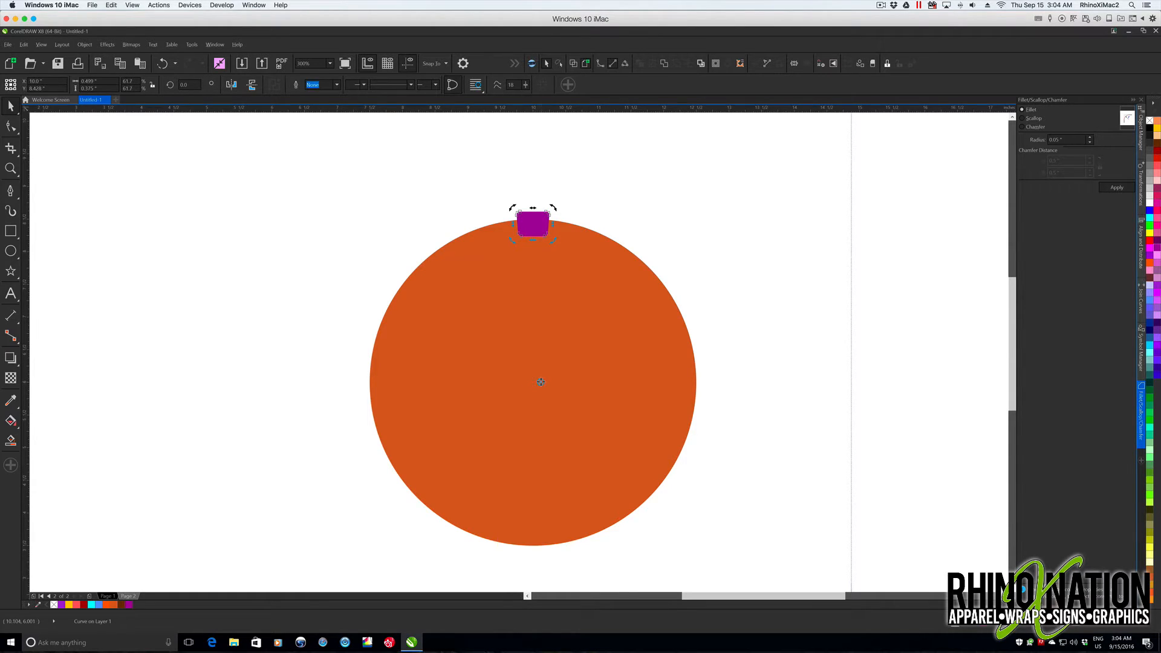
pyautogui.click(599, 363)
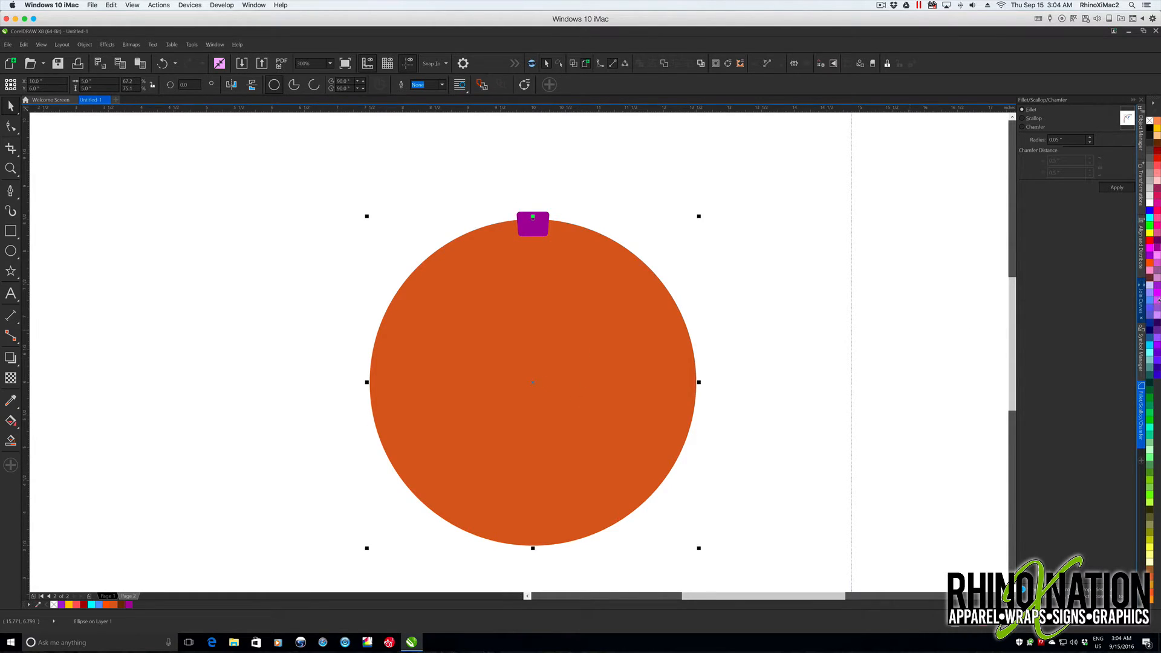
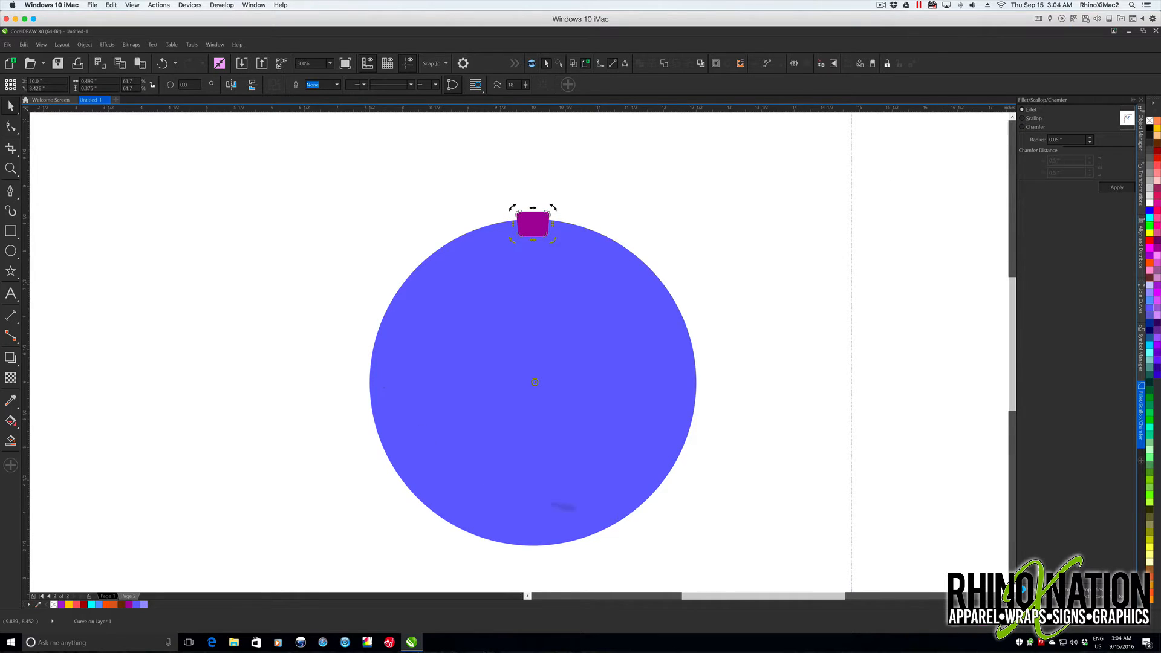
# - Try to rotate a single copy of the purple tooth by 360/20 degrees around the circle's center
pyautogui.click(1141, 184)
pyautogui.click(1058, 126)
pyautogui.write('260')
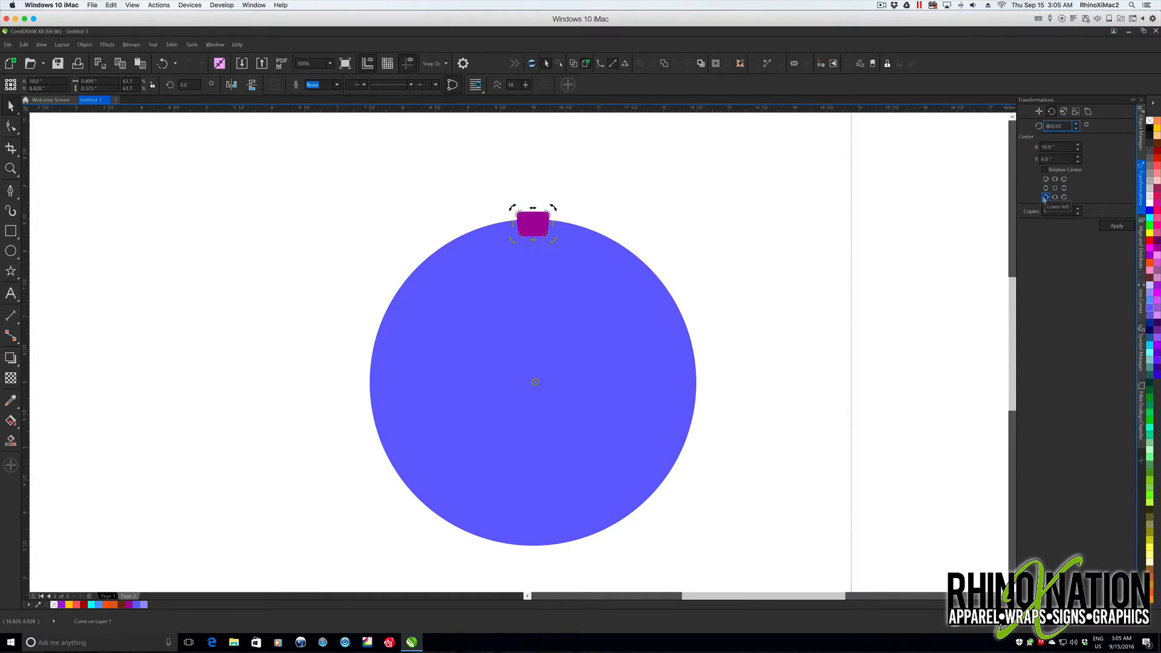
pyautogui.press('Tab')
pyautogui.click(1117, 226)
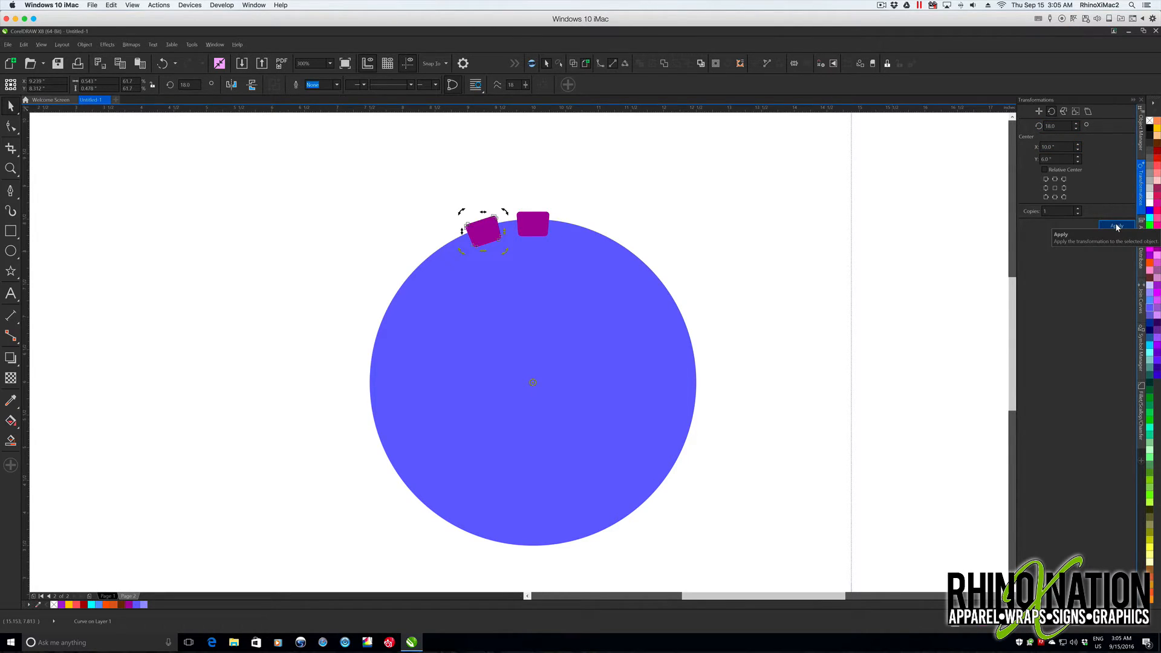
pyautogui.hotkey('ctrl', 'z')
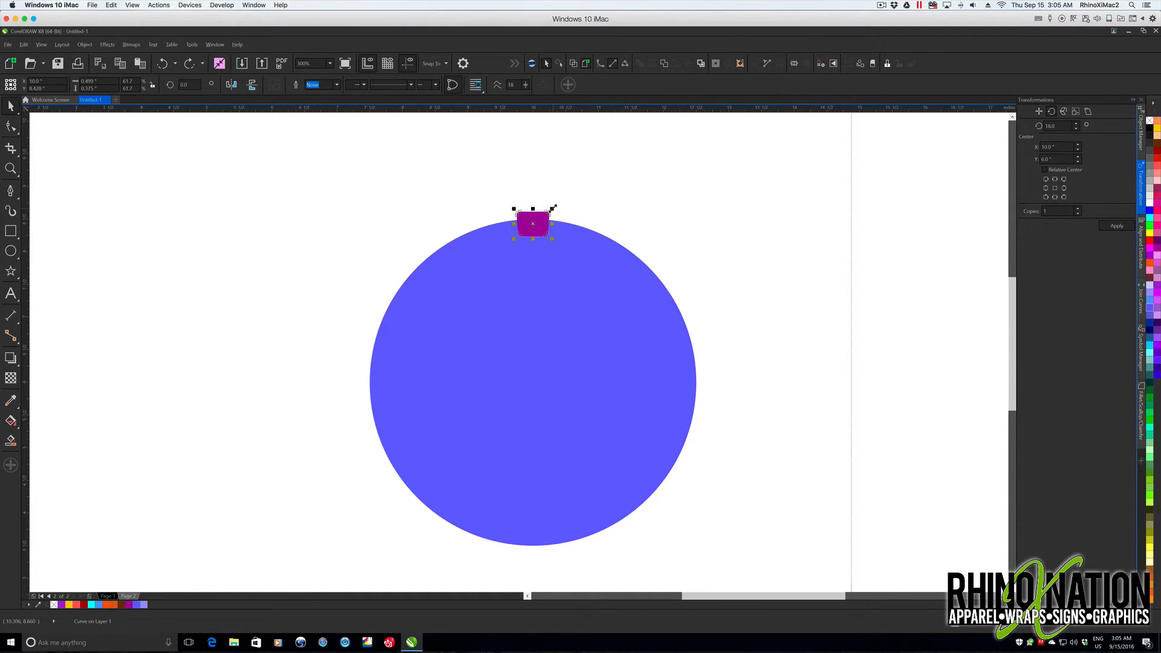
# - Scale the purple tooth about its center to about 0.41 inches wide and move its rotation center to the circle's center
pyautogui.moveTo(553, 209); pyautogui.dragTo(535, 224)
pyautogui.click(658, 222)
pyautogui.click(535, 224)
pyautogui.click(535, 224)
pyautogui.click(536, 228)
pyautogui.moveTo(533, 357); pyautogui.dragTo(534, 381)
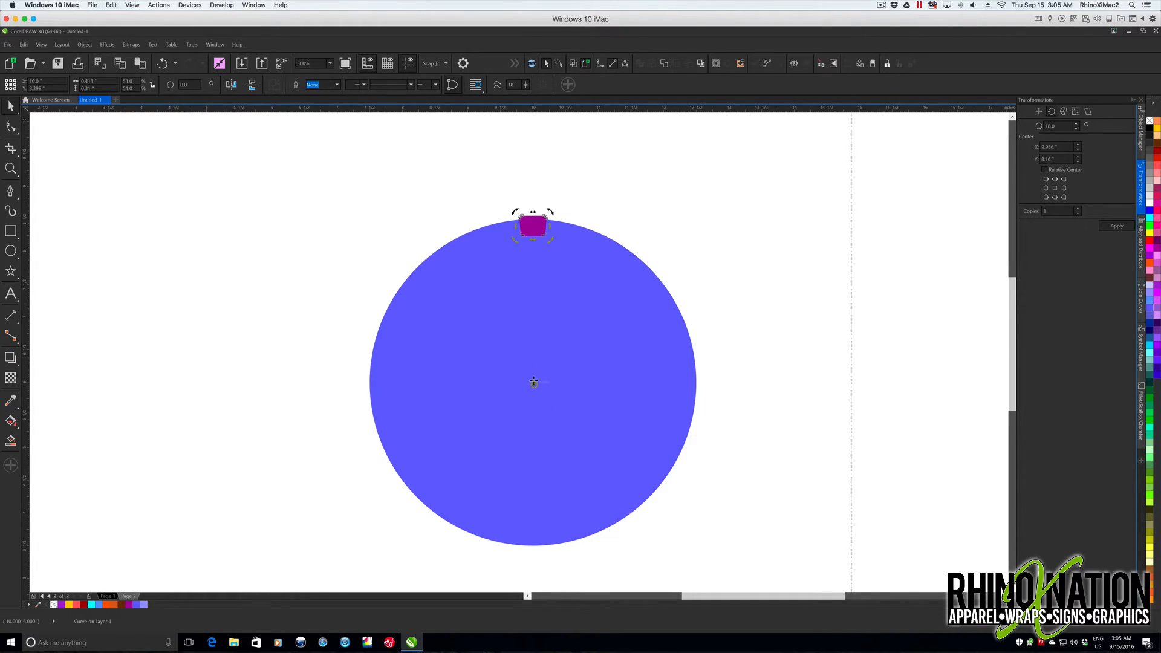
# - Rotate copies of the tooth by 360/18 degrees around the circle's center until 18 teeth ring the edge
pyautogui.doubleClick(1062, 125)
pyautogui.press('BackSpace')
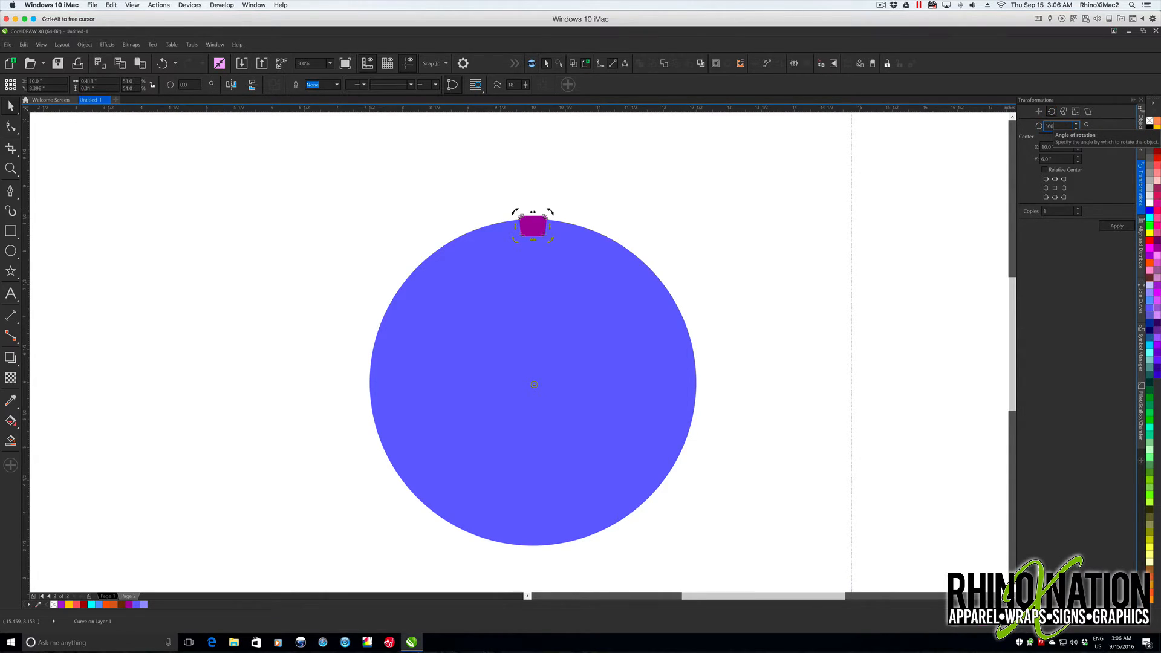
pyautogui.write('360/18')
pyautogui.click(1116, 226)
pyautogui.click(1116, 226)
pyautogui.click(1116, 226)
pyautogui.click(1116, 226)
pyautogui.click(1116, 226)
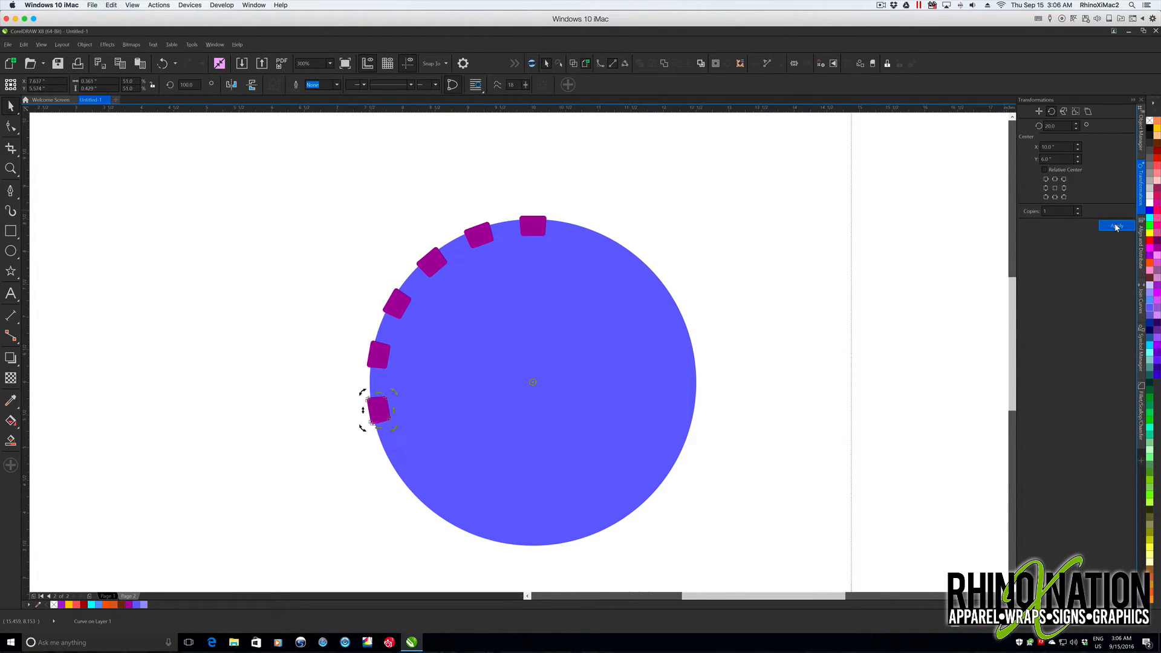
pyautogui.click(1116, 226)
pyautogui.click(1115, 227)
pyautogui.click(1116, 226)
pyautogui.click(1116, 226)
pyautogui.click(1116, 227)
pyautogui.click(1116, 226)
pyautogui.click(1116, 226)
pyautogui.click(1116, 226)
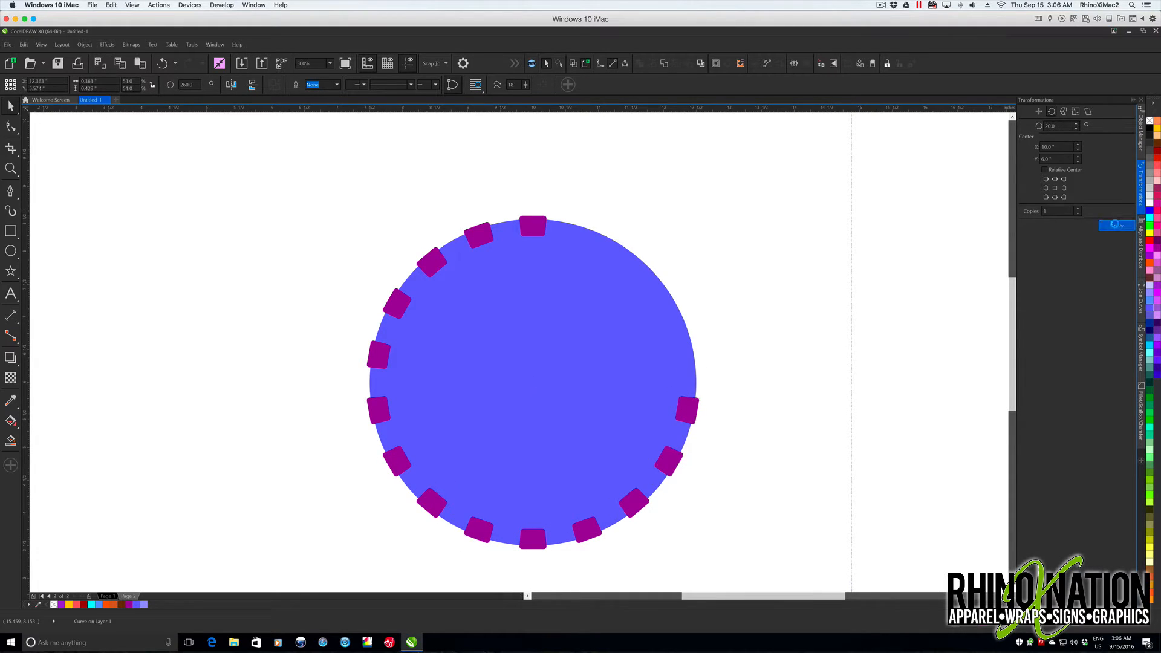
pyautogui.click(1116, 226)
pyautogui.click(1116, 226)
pyautogui.click(1116, 226)
pyautogui.click(1116, 226)
# - Try to cut all the teeth out of the circle in one Back Minus Front operation
pyautogui.click(334, 186)
pyautogui.moveTo(343, 193); pyautogui.dragTo(681, 555)
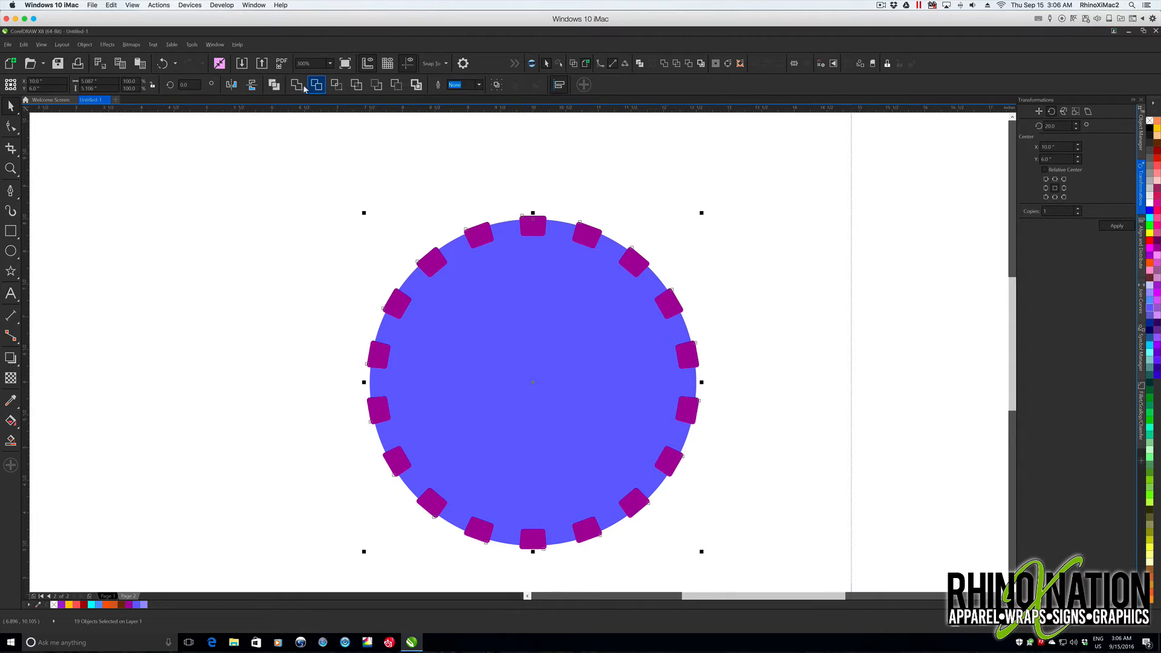
pyautogui.click(415, 85)
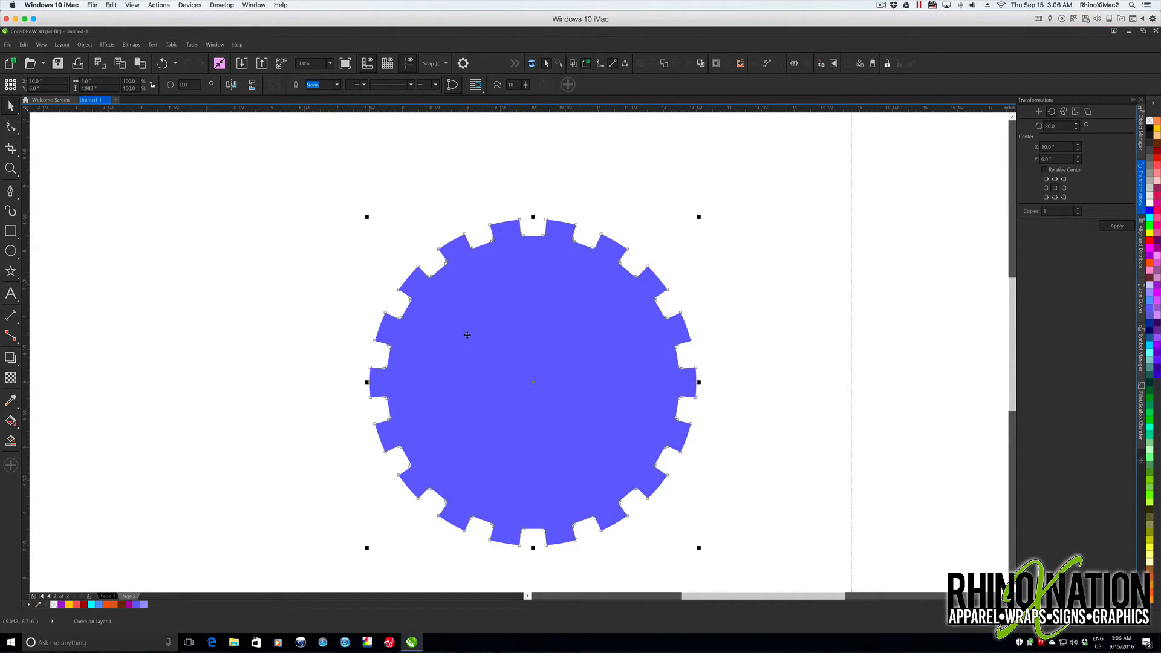
pyautogui.hotkey('ctrl', 'z')
# - Save the topmost purple tooth as a symbol named "square tooth 1"
pyautogui.click(607, 187)
pyautogui.click(533, 228)
pyautogui.hotkey('ctrl', 'F3')
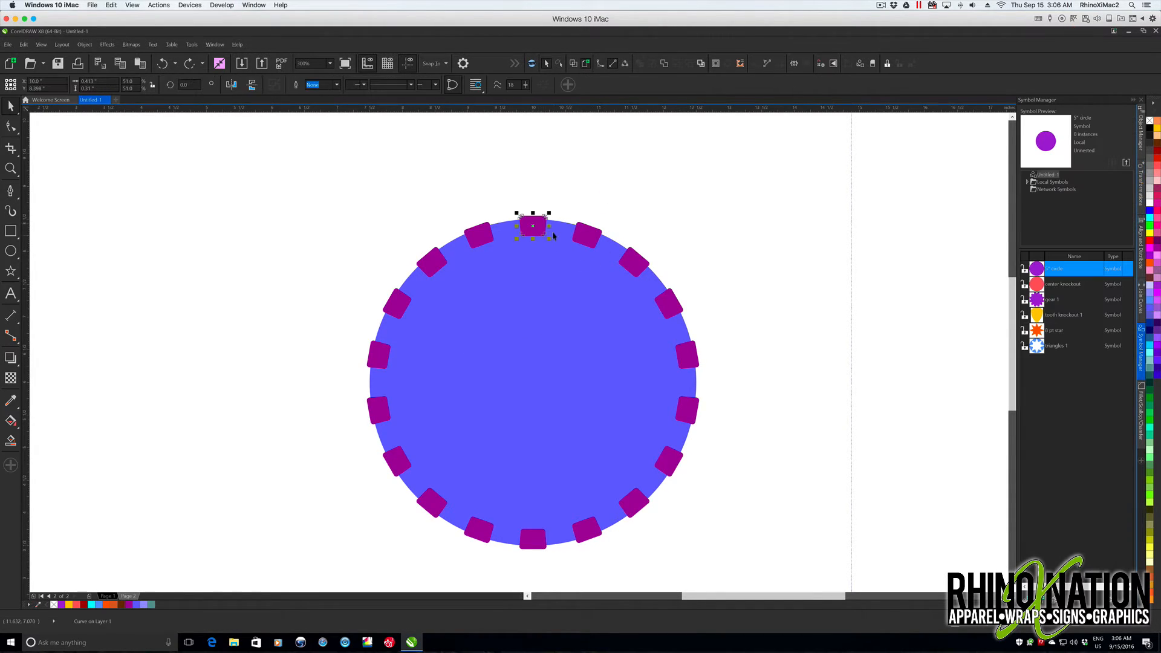
pyautogui.moveTo(534, 224); pyautogui.dragTo(1038, 382)
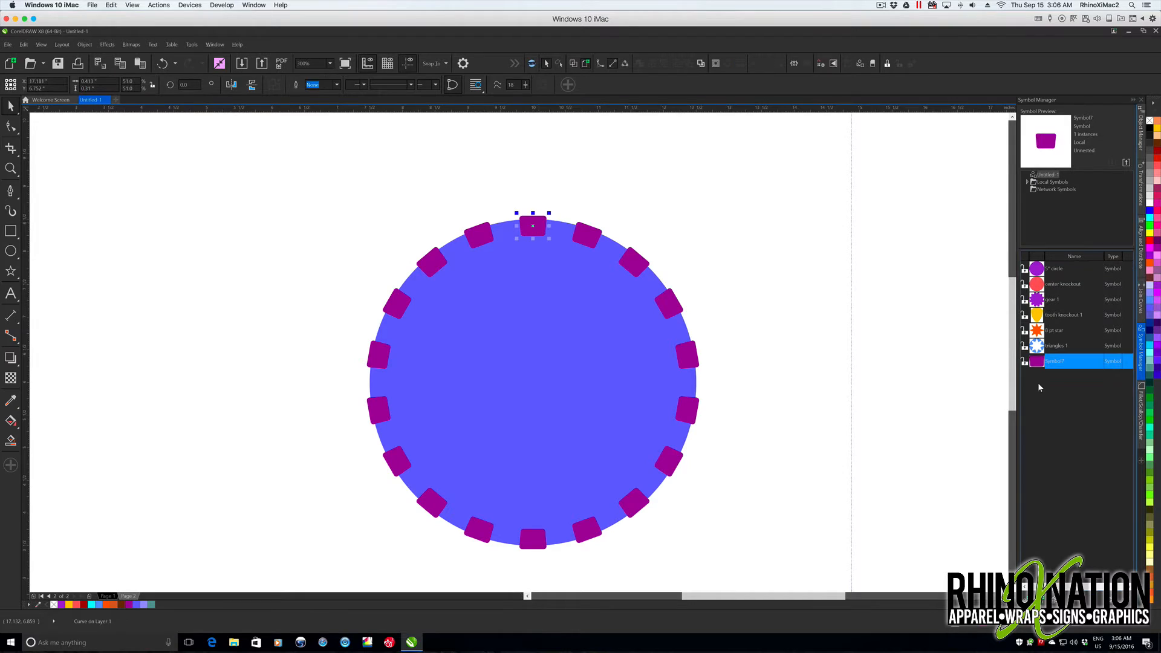
pyautogui.doubleClick(1063, 362)
pyautogui.write('square tooth 1')
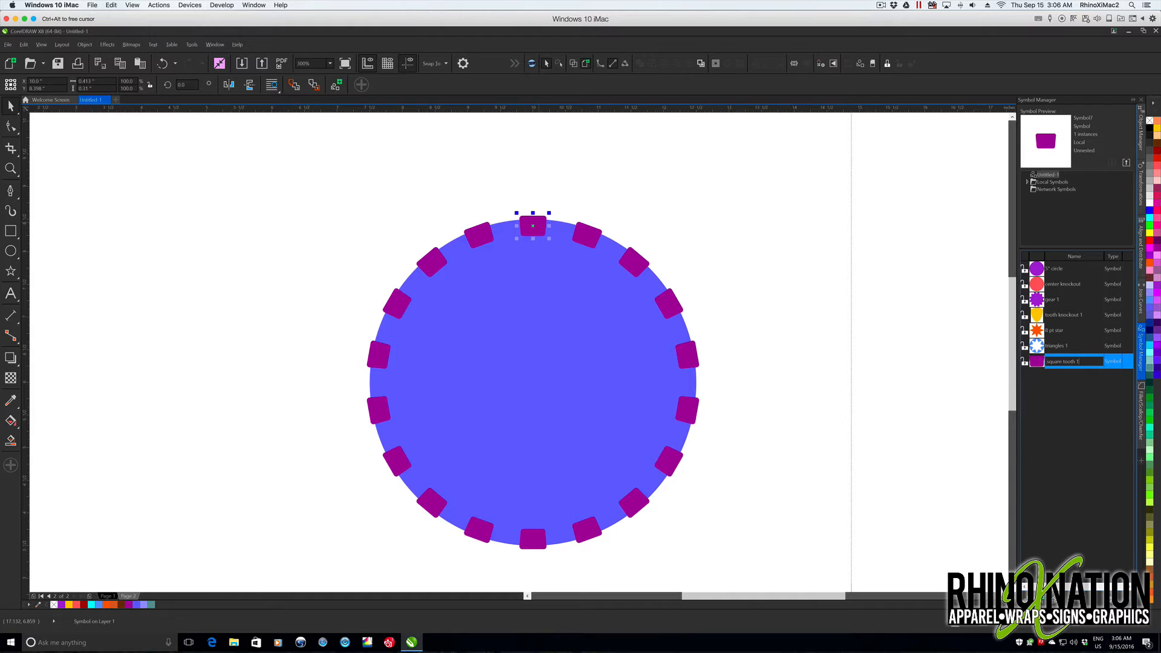
pyautogui.press('Return')
# - Revert the topmost tooth on the circle from a symbol instance to a regular object
pyautogui.moveTo(303, 180); pyautogui.dragTo(780, 587)
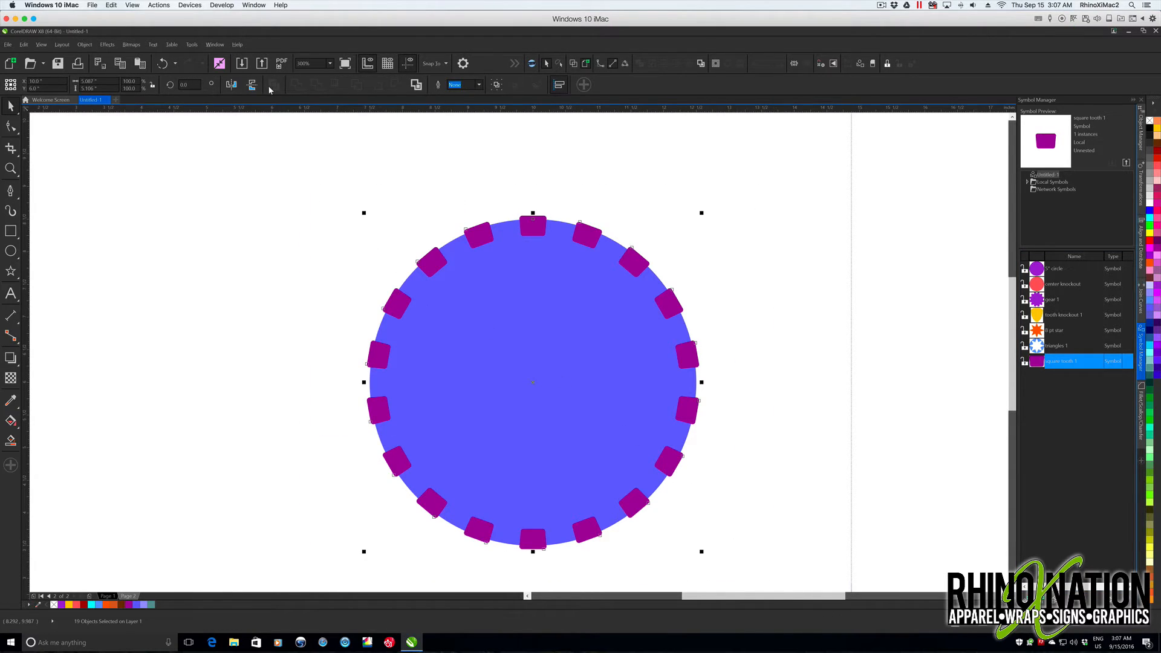
pyautogui.click(575, 215)
pyautogui.click(540, 221)
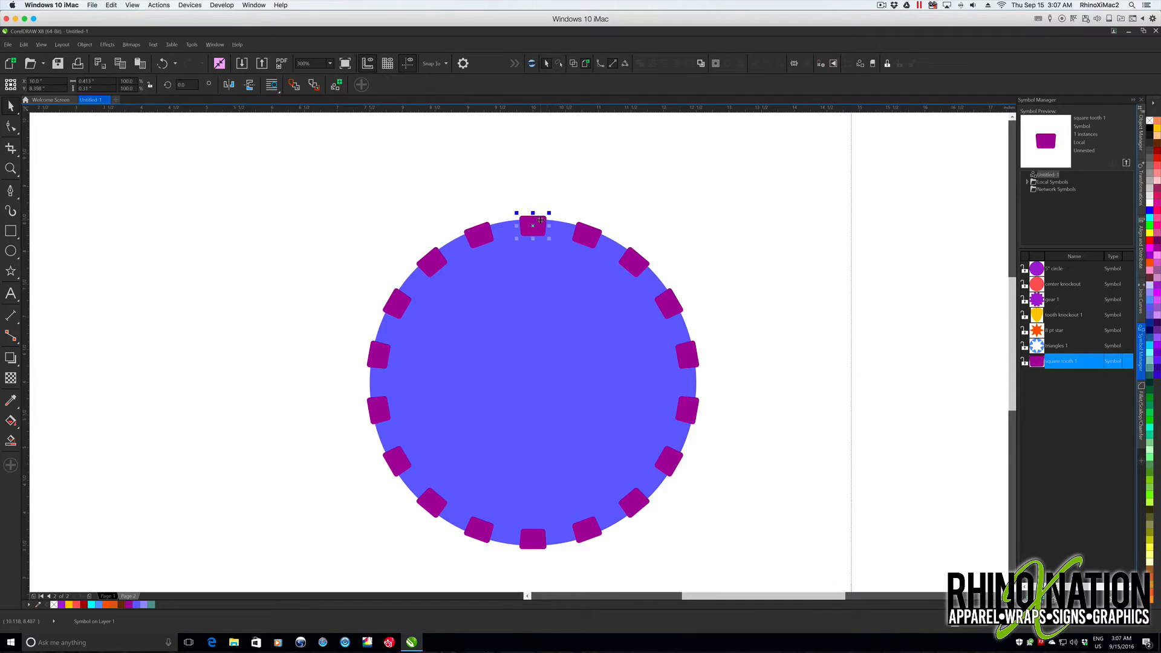
pyautogui.rightClick(540, 220)
pyautogui.click(591, 264)
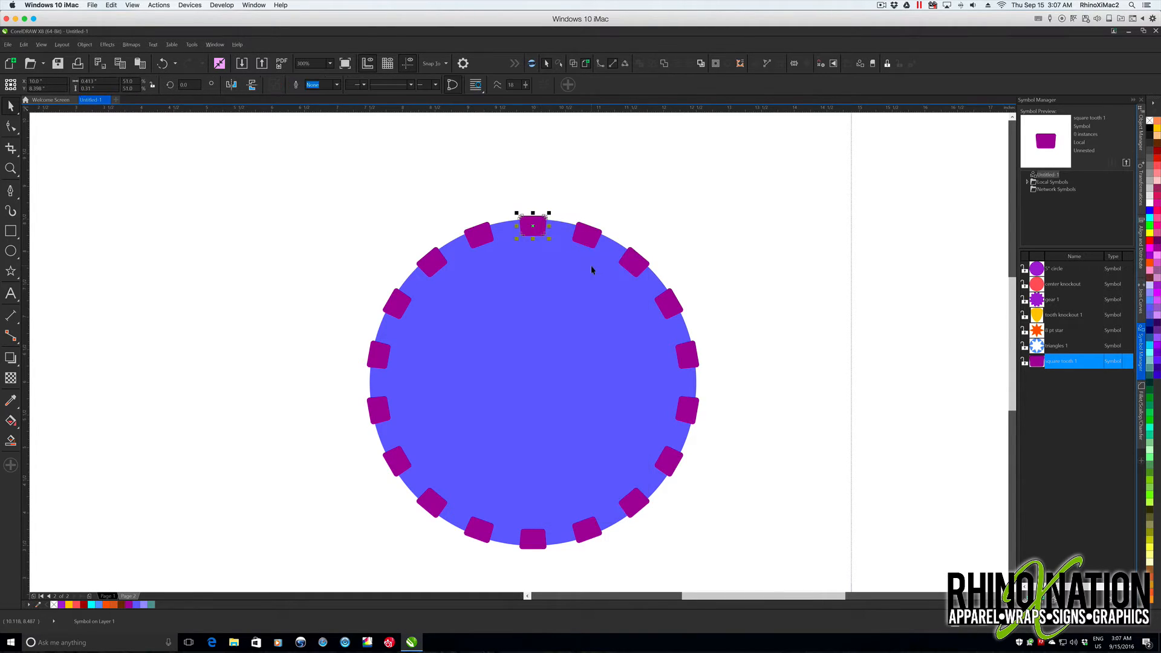
# - Cut all the purple teeth out of the blue circle to form the gear, and deselect it
pyautogui.moveTo(284, 195); pyautogui.dragTo(764, 565)
pyautogui.click(397, 86)
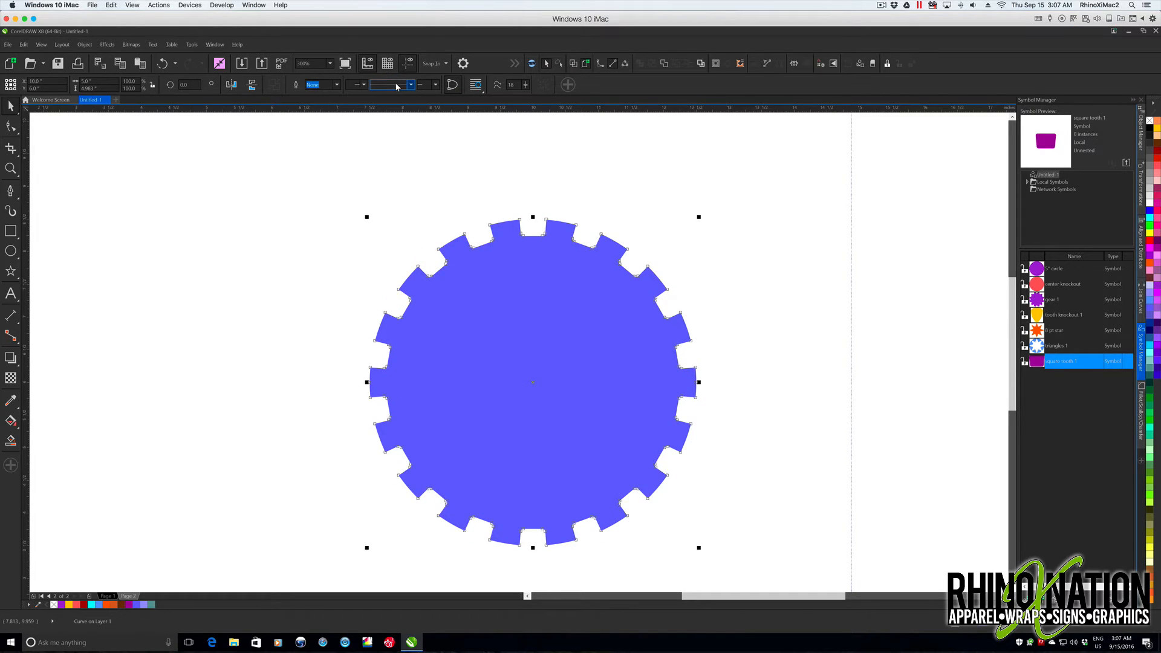
pyautogui.click(716, 251)
pyautogui.click(513, 376)
pyautogui.click(311, 207)
pyautogui.scroll(-1, 310, 207)
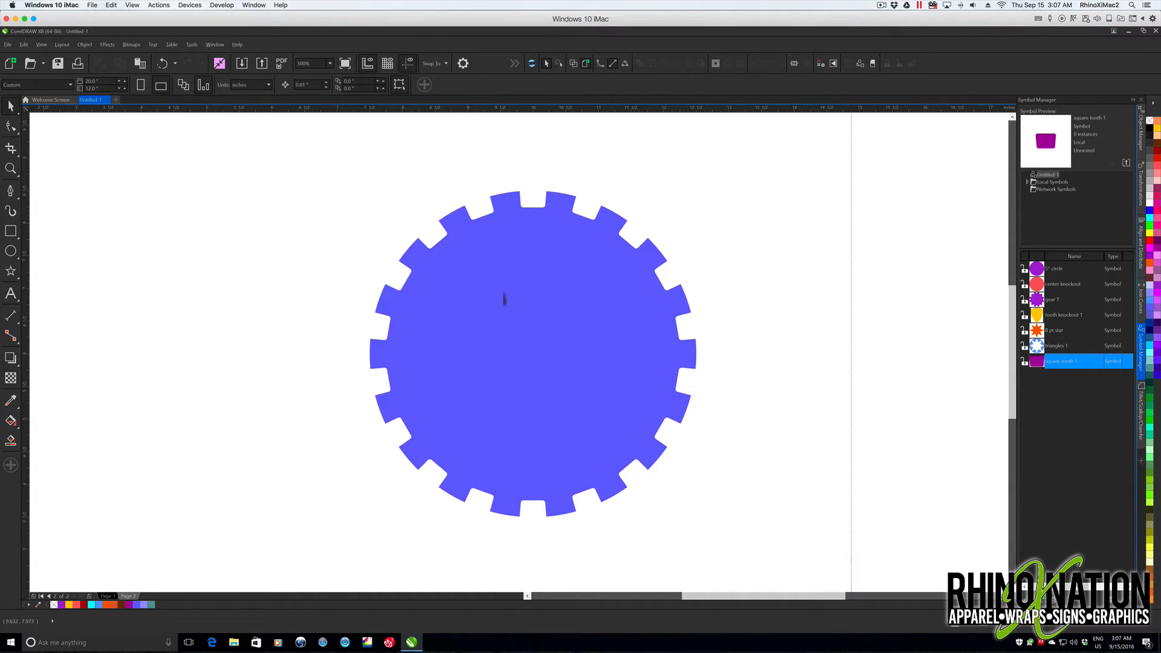
# - Draw a three-sided polygon about 1.37 by 2.14 inches left of the gear and convert it to curves
pyautogui.click(13, 272)
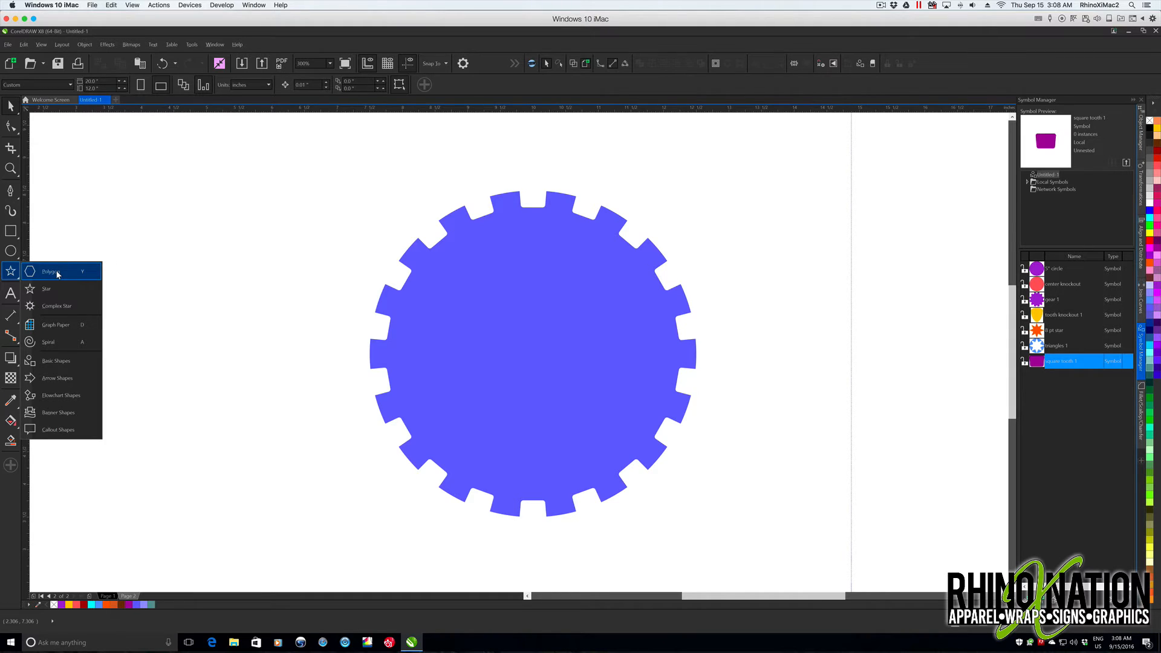
pyautogui.click(75, 273)
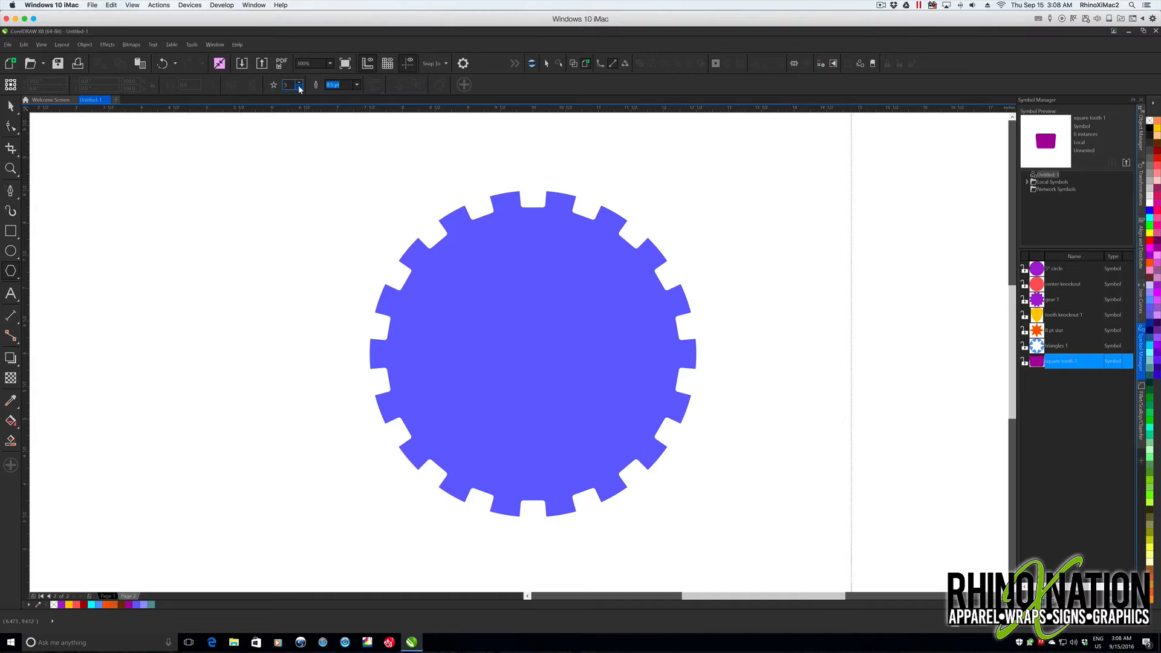
pyautogui.click(299, 86)
pyautogui.moveTo(187, 236); pyautogui.dragTo(286, 426)
pyautogui.press('space')
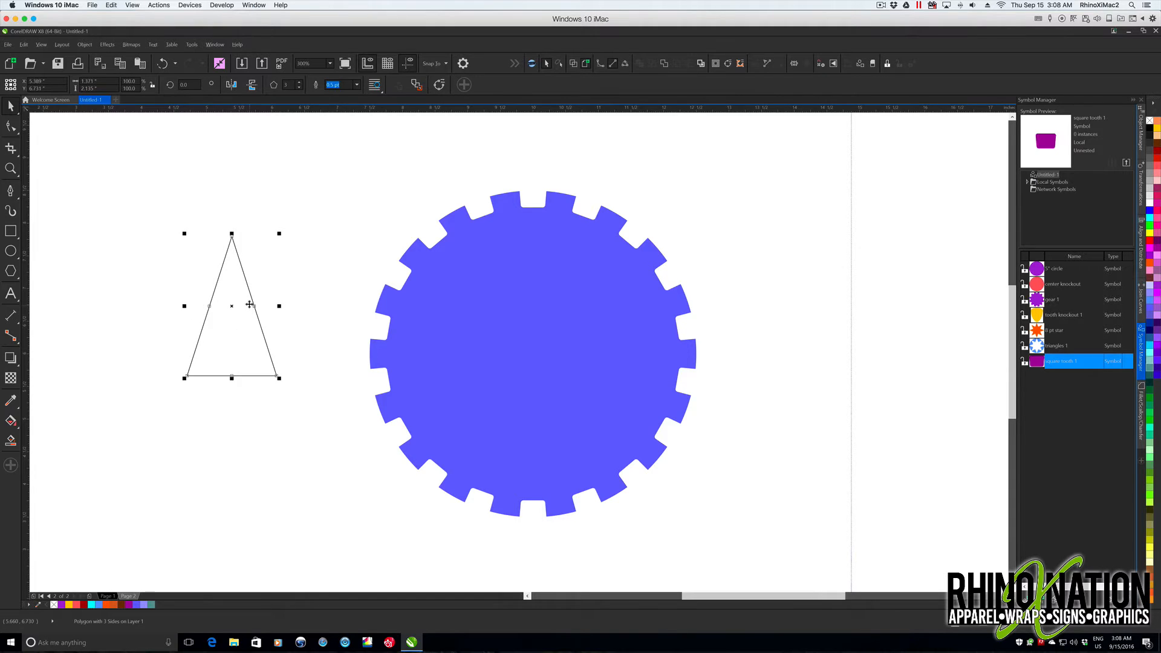
pyautogui.rightClick(253, 301)
pyautogui.click(284, 270)
# - Fillet the triangle's corners with a 0.08-inch radius
pyautogui.click(1141, 417)
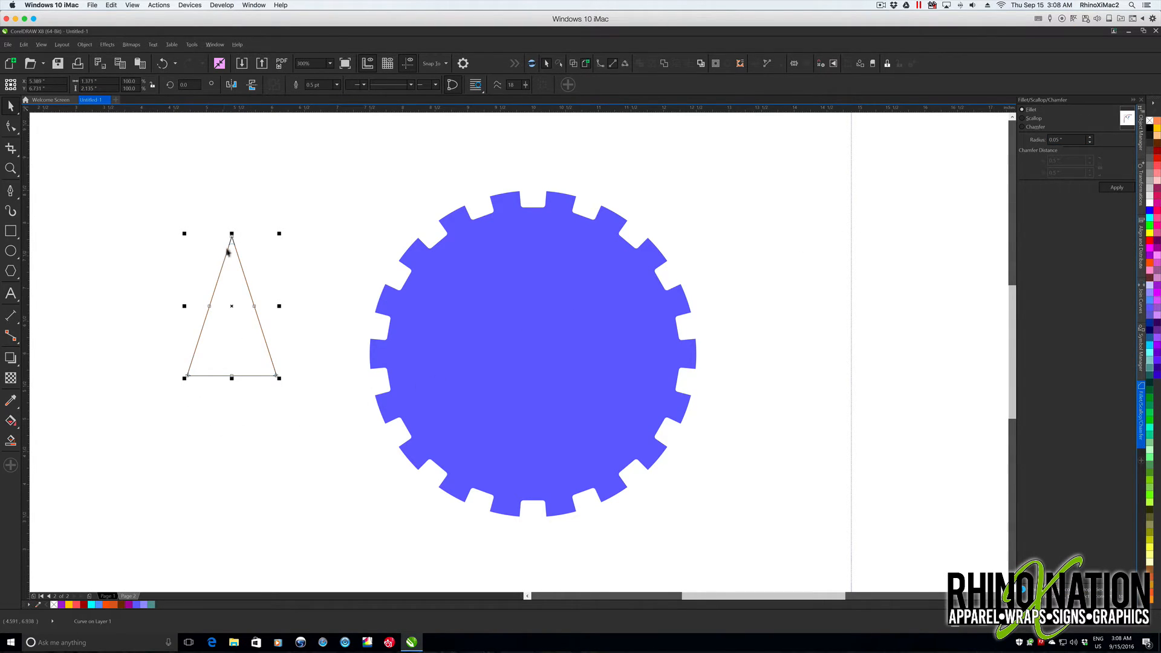
pyautogui.scroll(2, 228, 250)
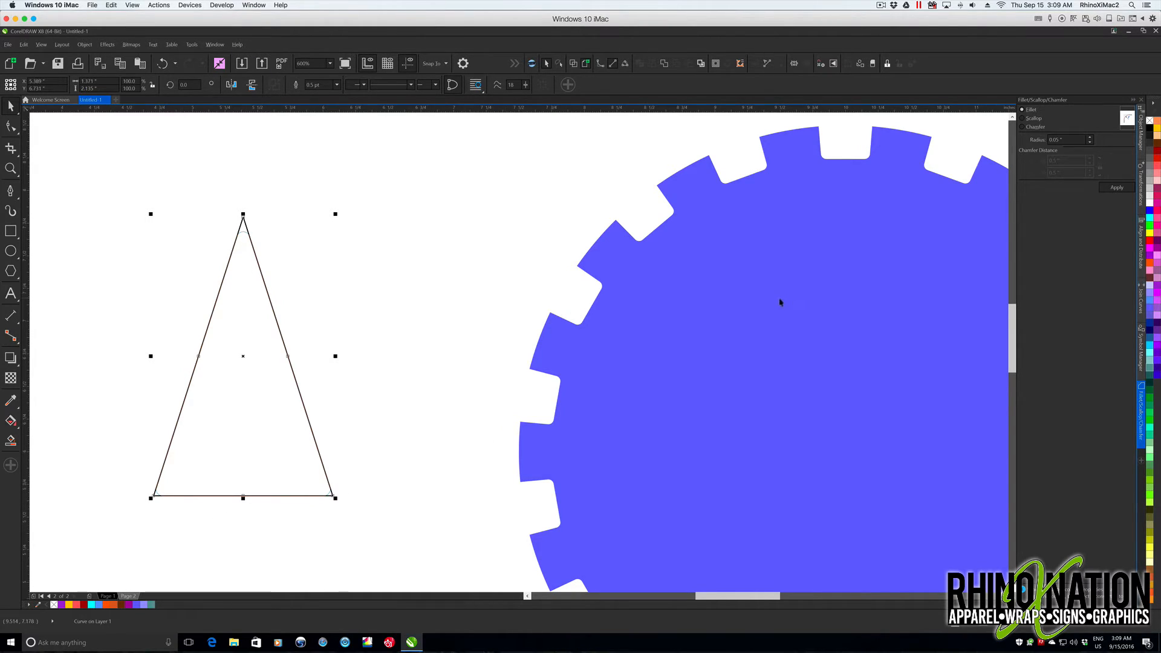
pyautogui.click(1073, 141)
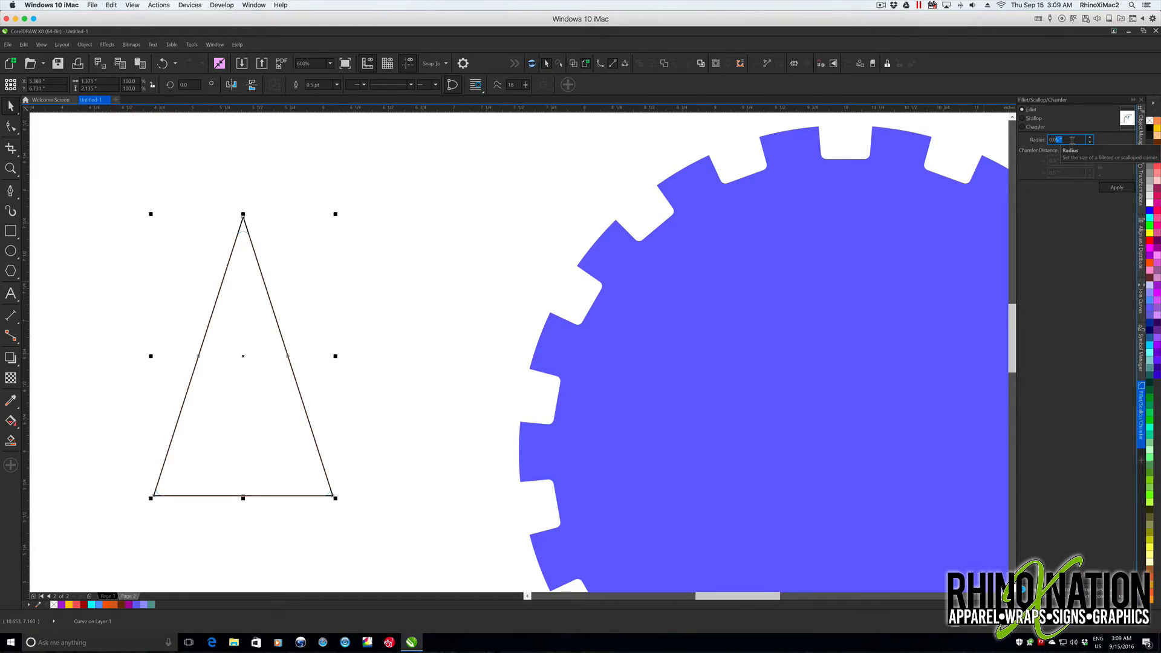
pyautogui.write('0.08')
pyautogui.press('Tab')
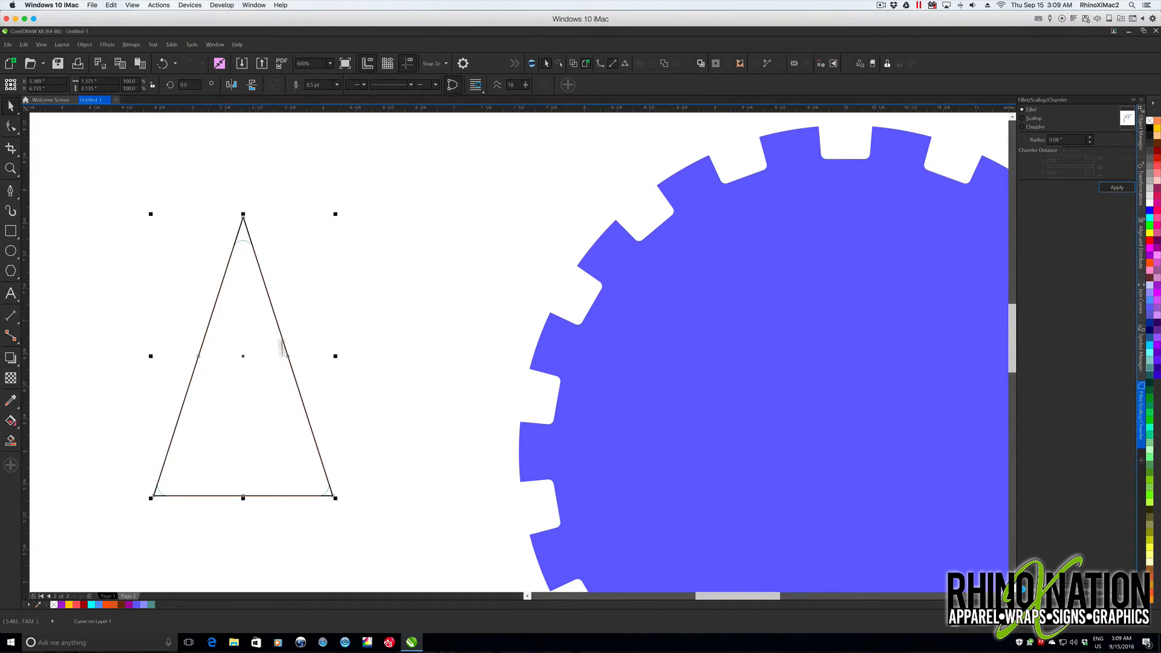
pyautogui.click(1117, 188)
pyautogui.press('Escape')
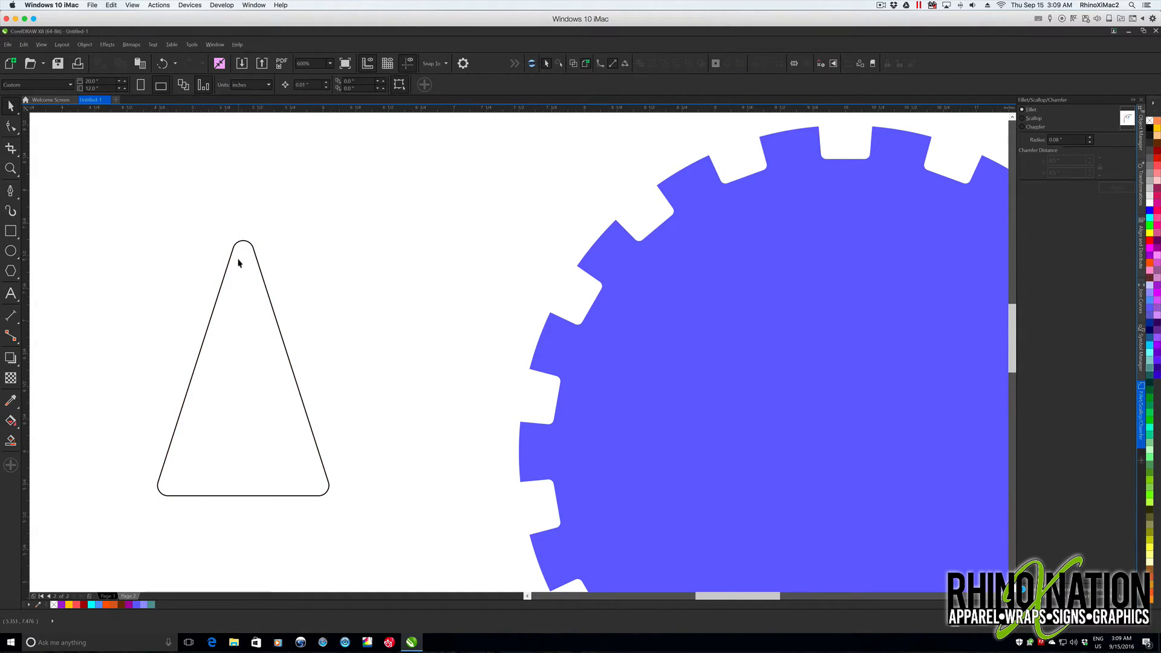
# - Fill the rounded triangle with green, remove its outline and move it to the right of the gear
pyautogui.scroll(-1, 527, 356)
pyautogui.moveTo(124, 188); pyautogui.dragTo(313, 420)
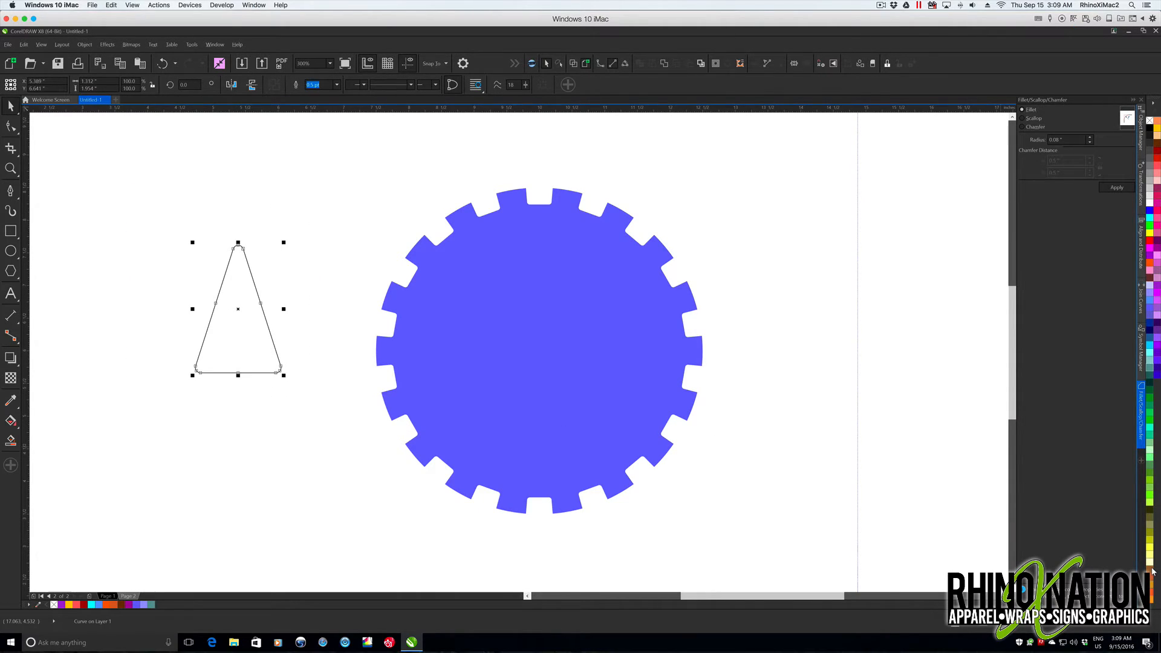
pyautogui.click(1151, 399)
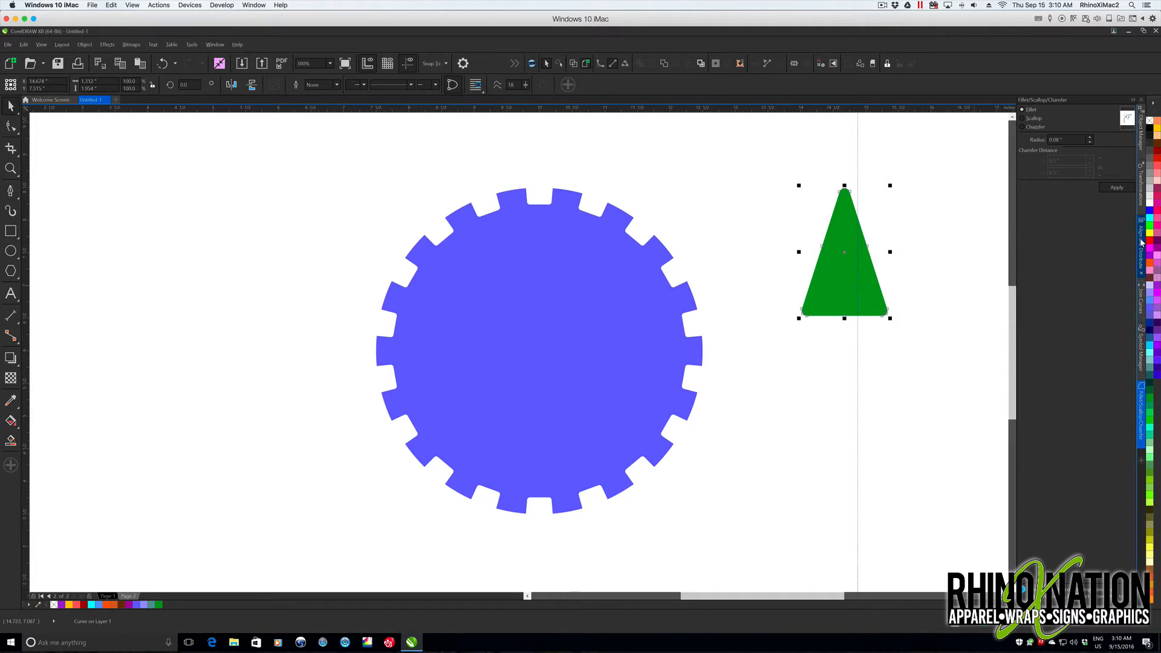
# - Rotate the green triangle 180 degrees with 0 copies, and undo the edits back to the sharp-cornered triangle
pyautogui.click(1142, 200)
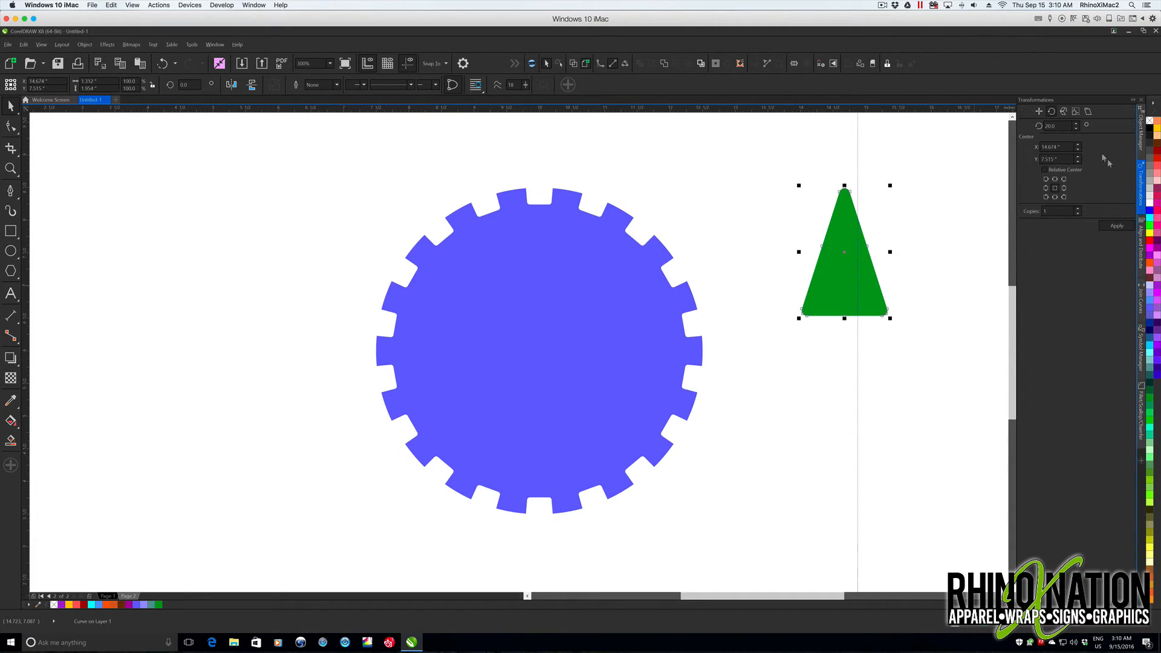
pyautogui.moveTo(1065, 126); pyautogui.dragTo(1032, 126)
pyautogui.write('1780')
pyautogui.click(1078, 213)
pyautogui.click(1124, 228)
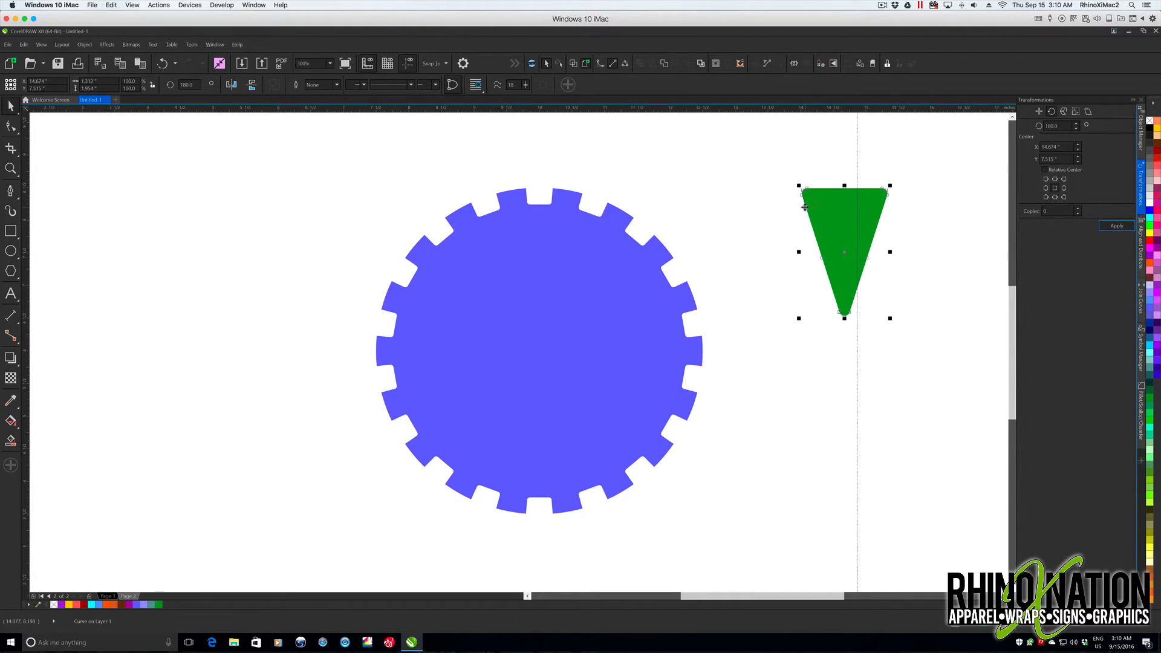
pyautogui.hotkey('ctrl', 'z')
pyautogui.hotkey('ctrl', 'z')
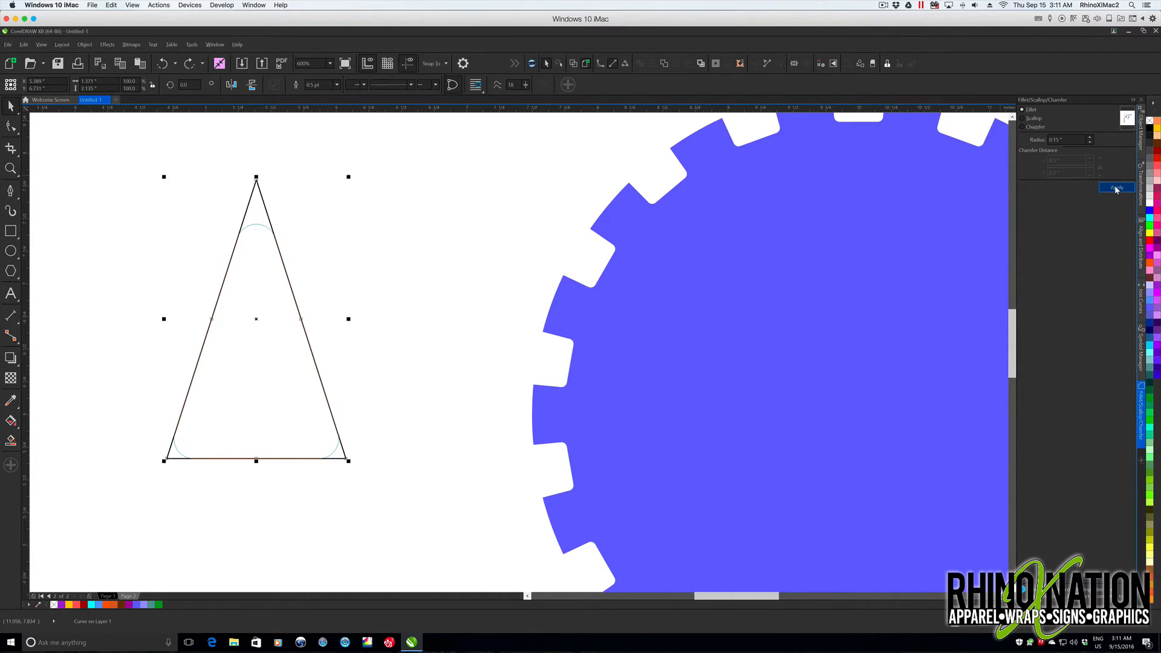
# - Fillet the triangle's corners with a 0.15-inch radius, and give it a green fill without an outline
pyautogui.click(1057, 140)
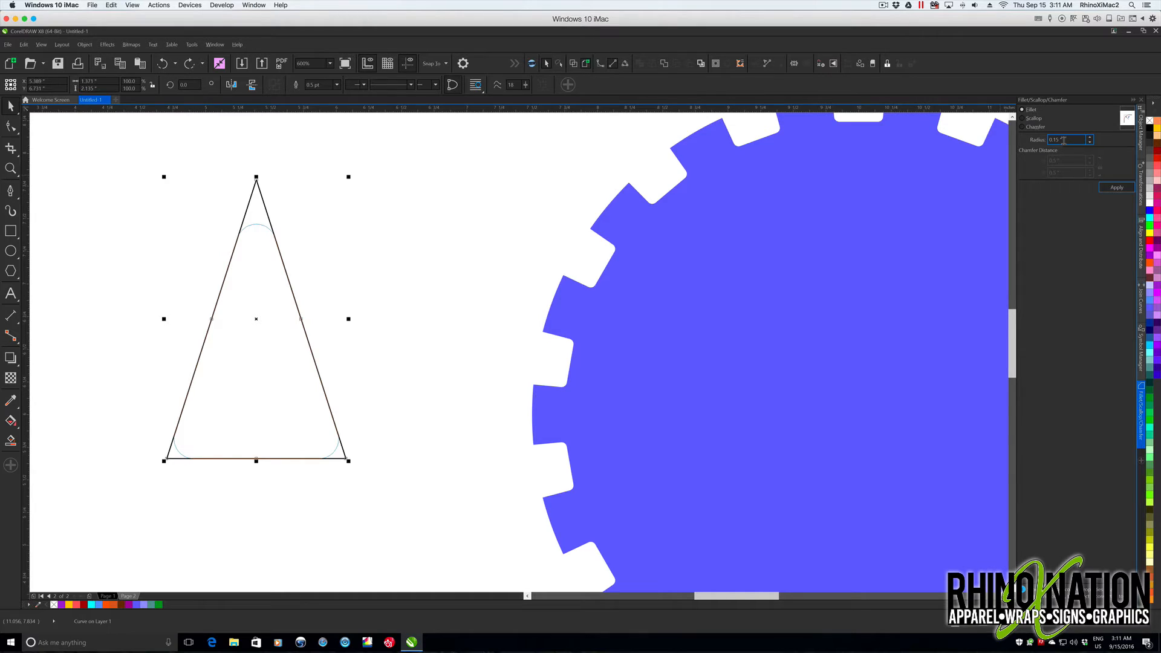
pyautogui.click(1117, 188)
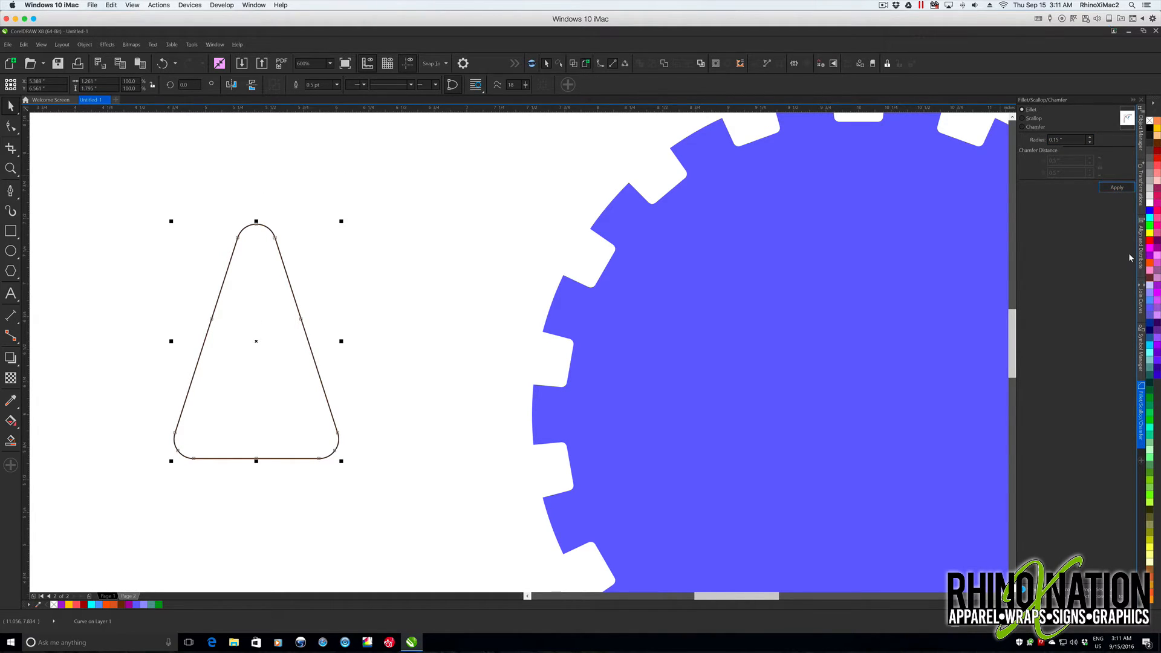
pyautogui.click(1150, 398)
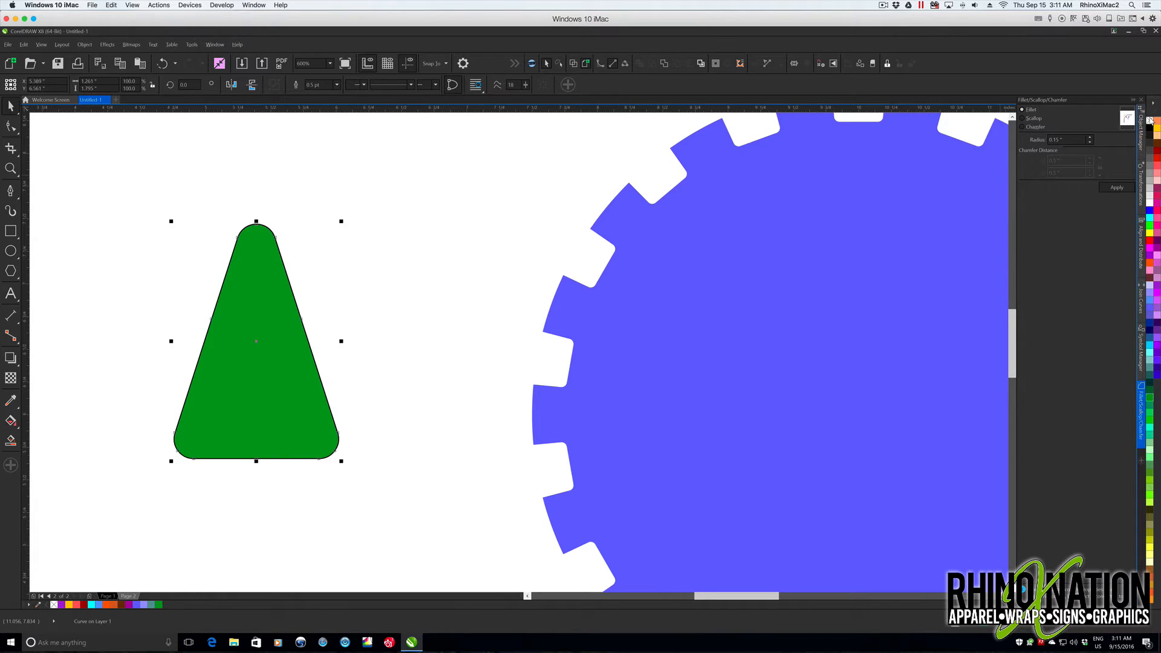
pyautogui.scroll(-4, 673, 324)
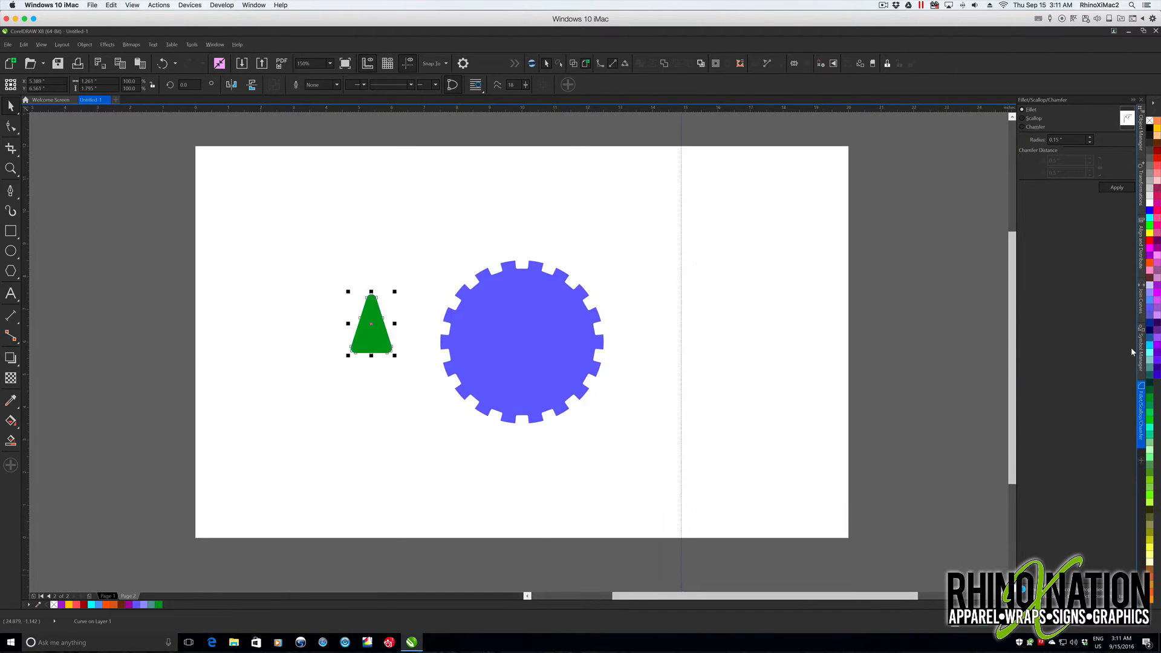
# - Save the green rounded triangle as a symbol named "triangle 2"
pyautogui.click(1141, 350)
pyautogui.moveTo(377, 337); pyautogui.dragTo(1073, 425)
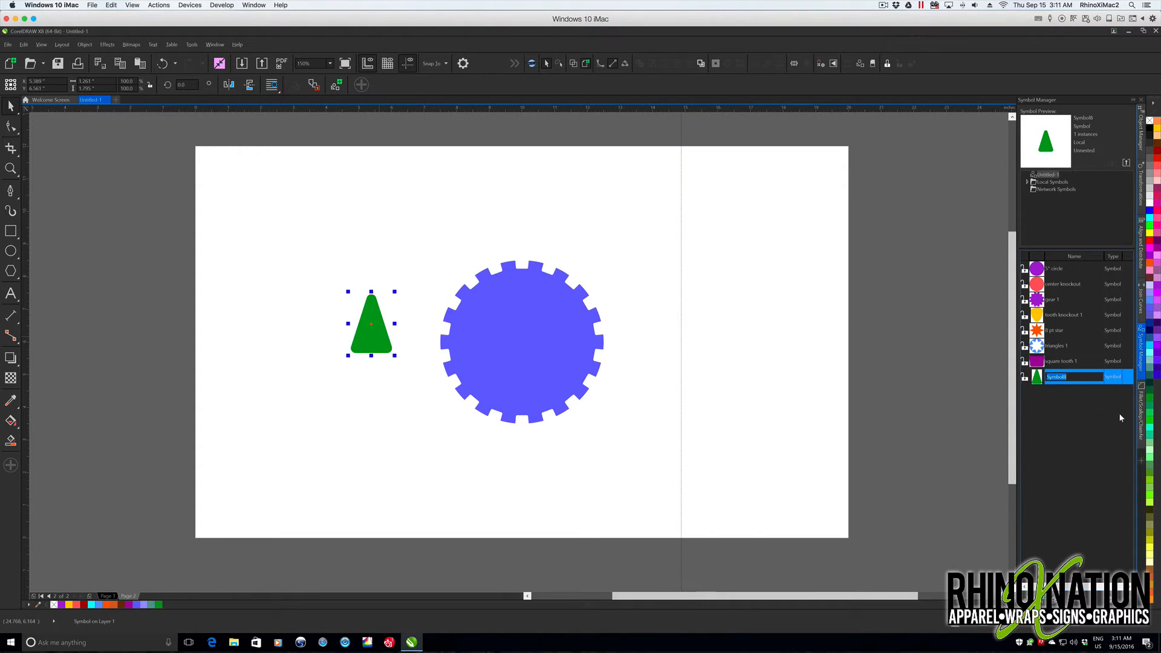
pyautogui.write('triangle 2')
pyautogui.press('Return')
# - Revert the green triangle symbol to objects and move it above and to the right of the gear
pyautogui.rightClick(371, 327)
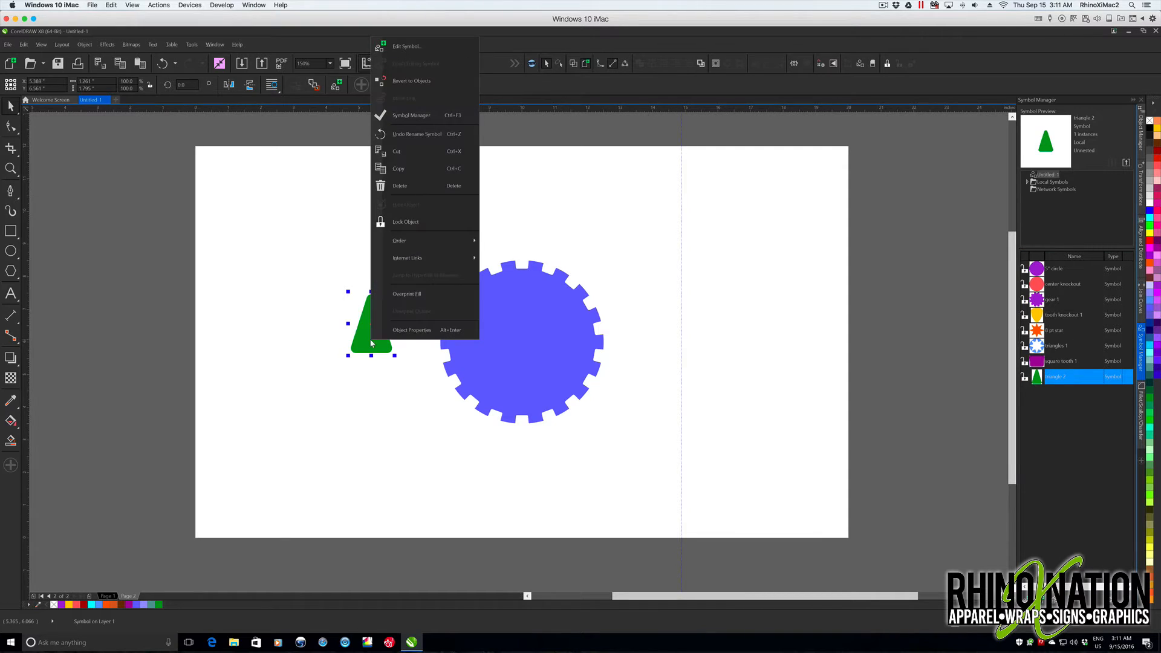
pyautogui.click(408, 81)
pyautogui.click(532, 181)
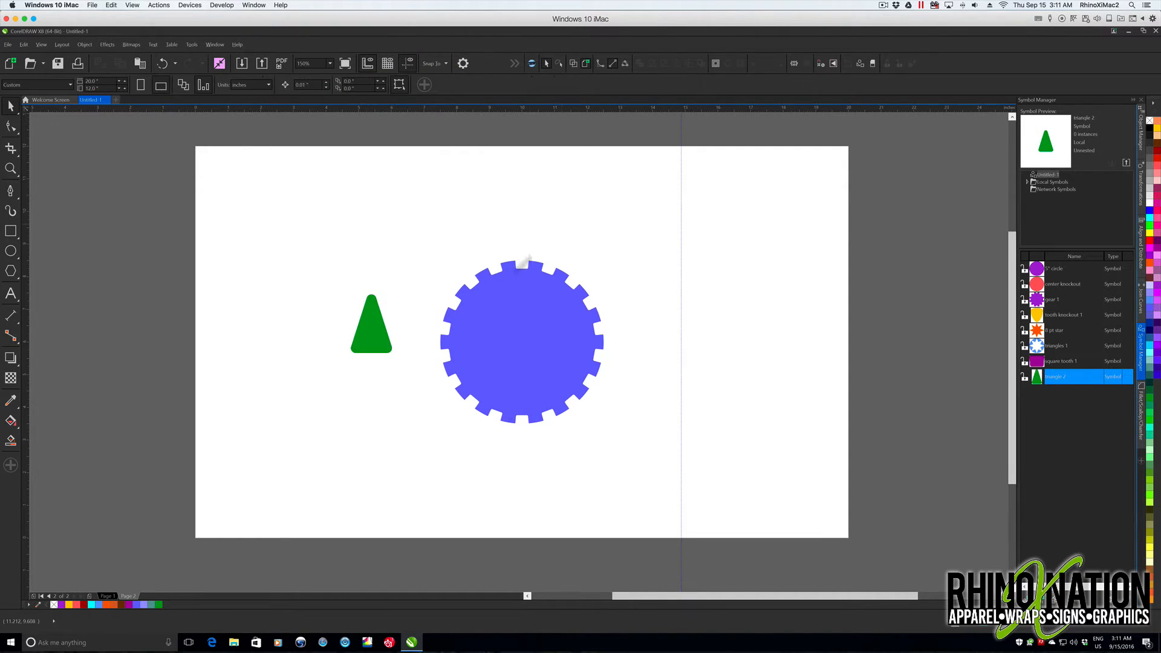
pyautogui.moveTo(384, 341); pyautogui.dragTo(702, 266)
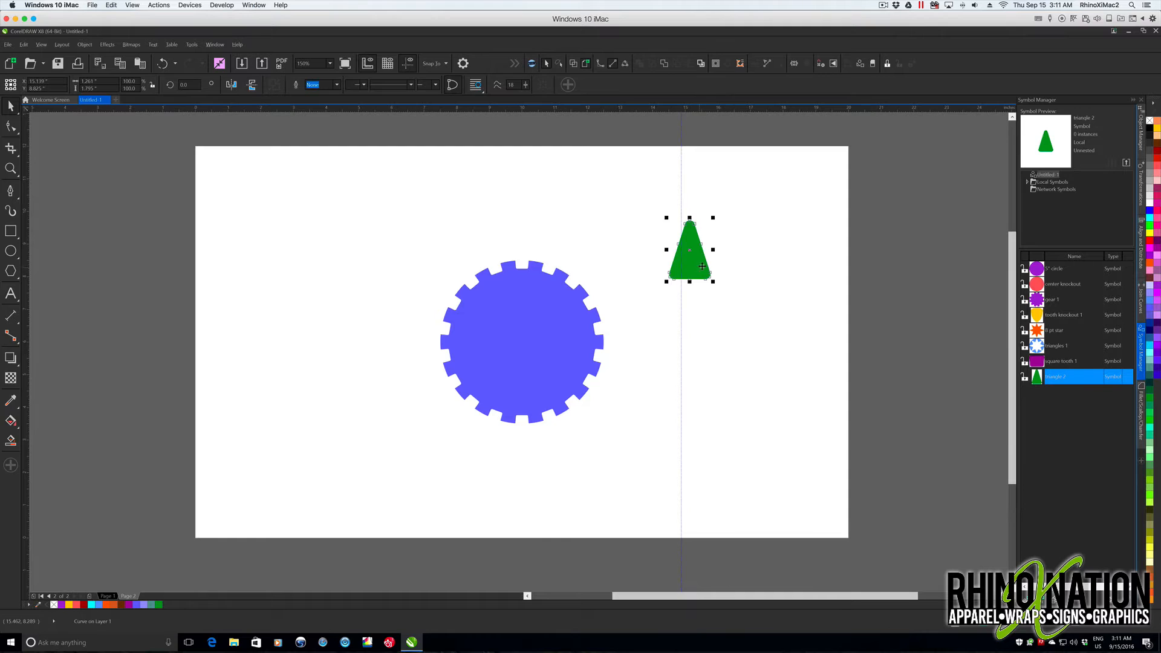
# - Rotate the green triangle 180 degrees with 0 copies and move it beside the gear
pyautogui.click(1141, 183)
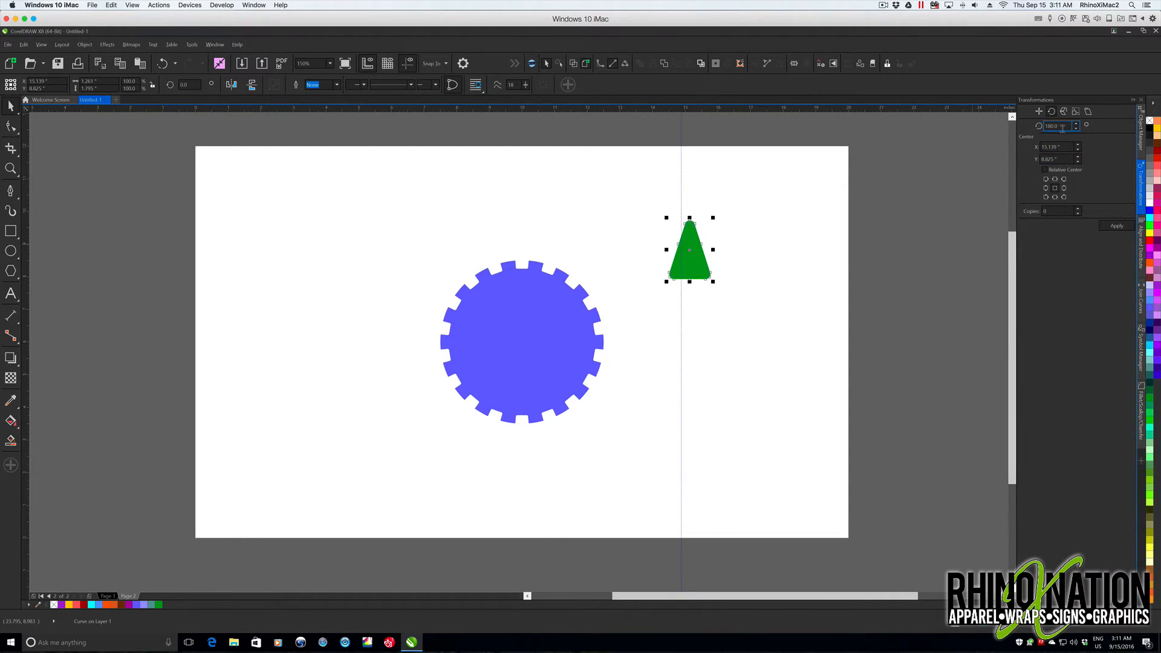
pyautogui.click(1116, 227)
pyautogui.moveTo(690, 254); pyautogui.dragTo(627, 310)
pyautogui.scroll(2, 536, 330)
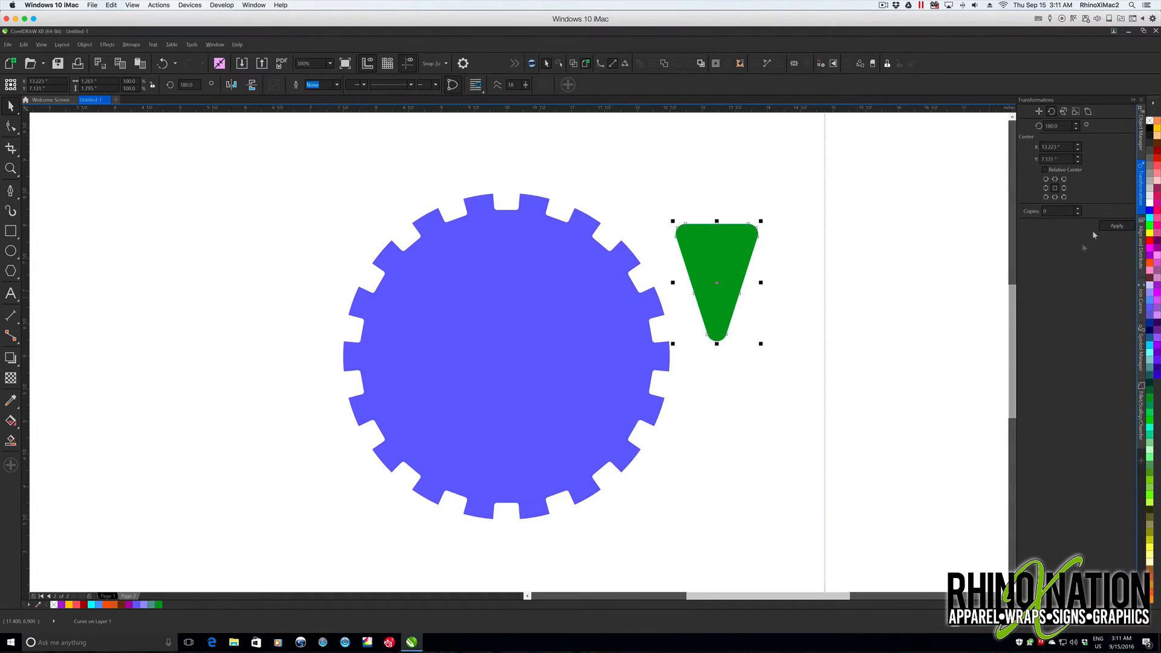
# - Place the center knockout symbol on the gear, revert it to objects and center it on the page
pyautogui.click(1143, 357)
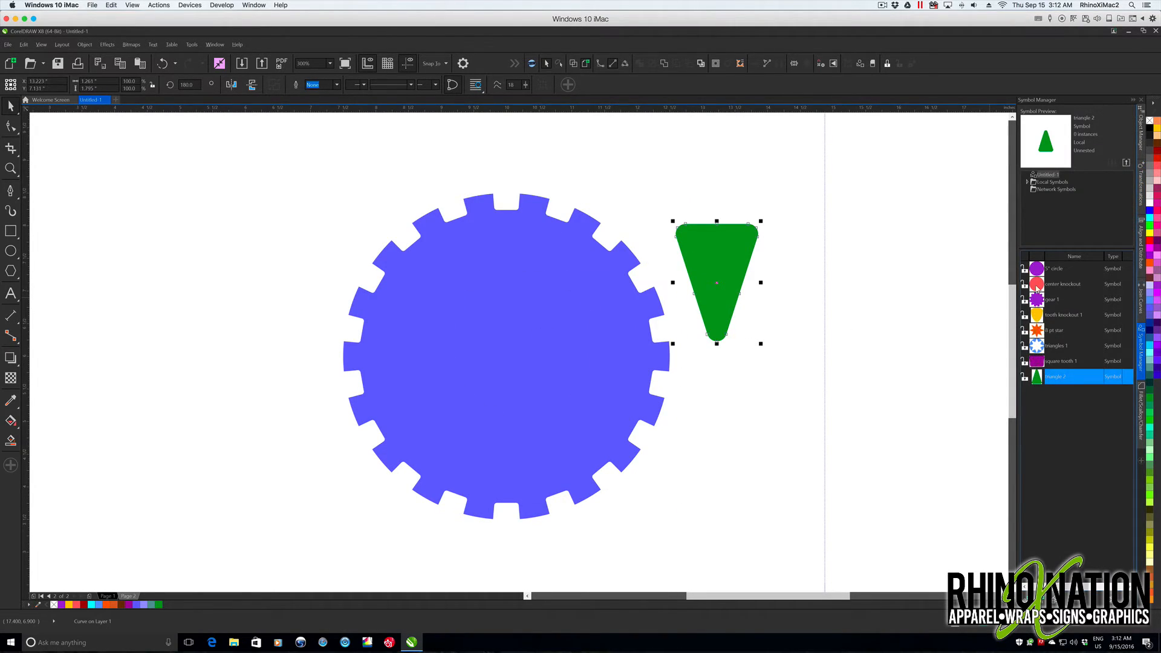
pyautogui.click(1037, 287)
pyautogui.moveTo(513, 357); pyautogui.dragTo(511, 353)
pyautogui.rightClick(513, 353)
pyautogui.click(564, 92)
pyautogui.press('p')
# - Move the green triangle onto the gear above the center circle and scale it to about 76.6%
pyautogui.click(529, 240)
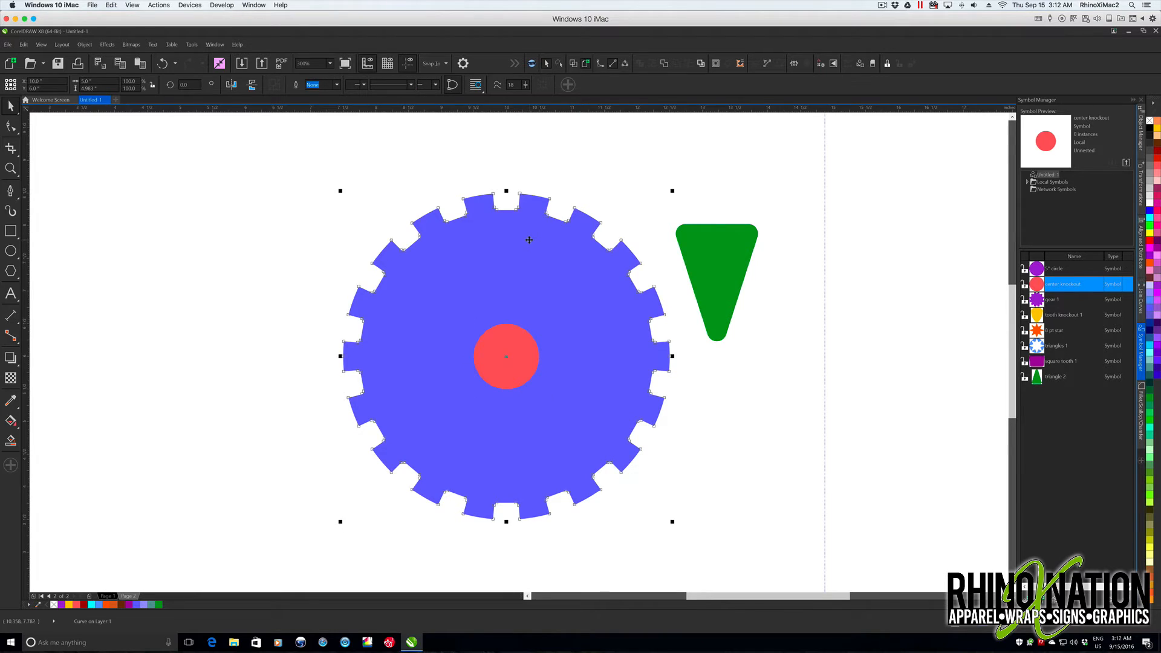
pyautogui.moveTo(724, 260); pyautogui.dragTo(507, 255)
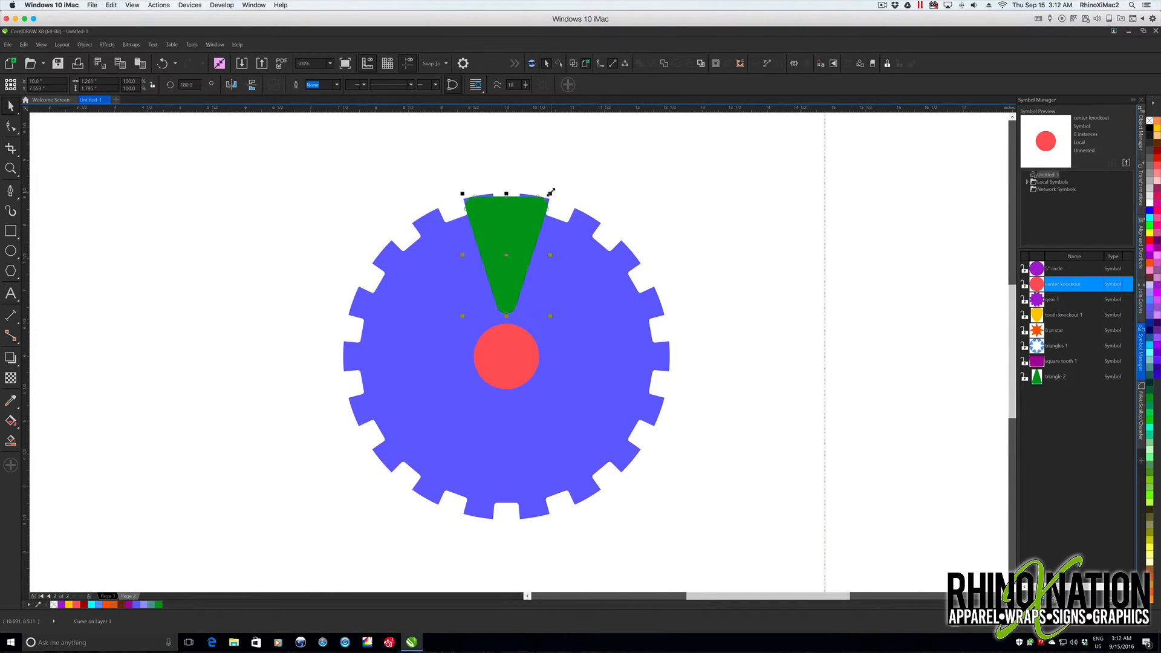
pyautogui.moveTo(551, 192); pyautogui.dragTo(542, 206)
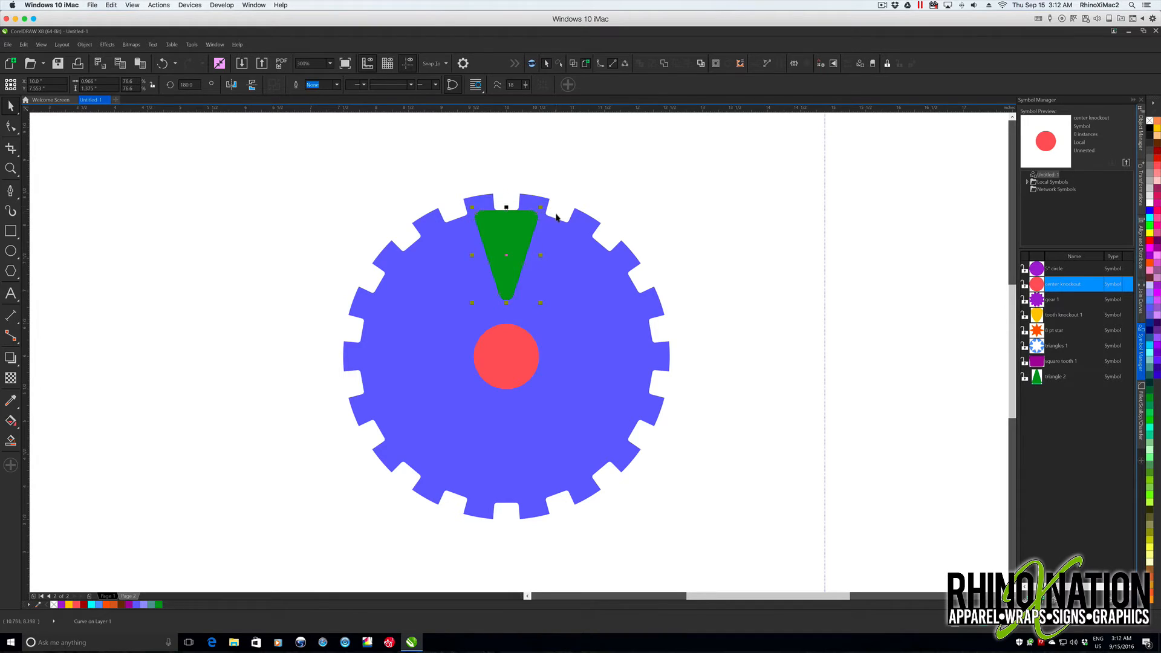
pyautogui.moveTo(504, 254); pyautogui.dragTo(505, 270)
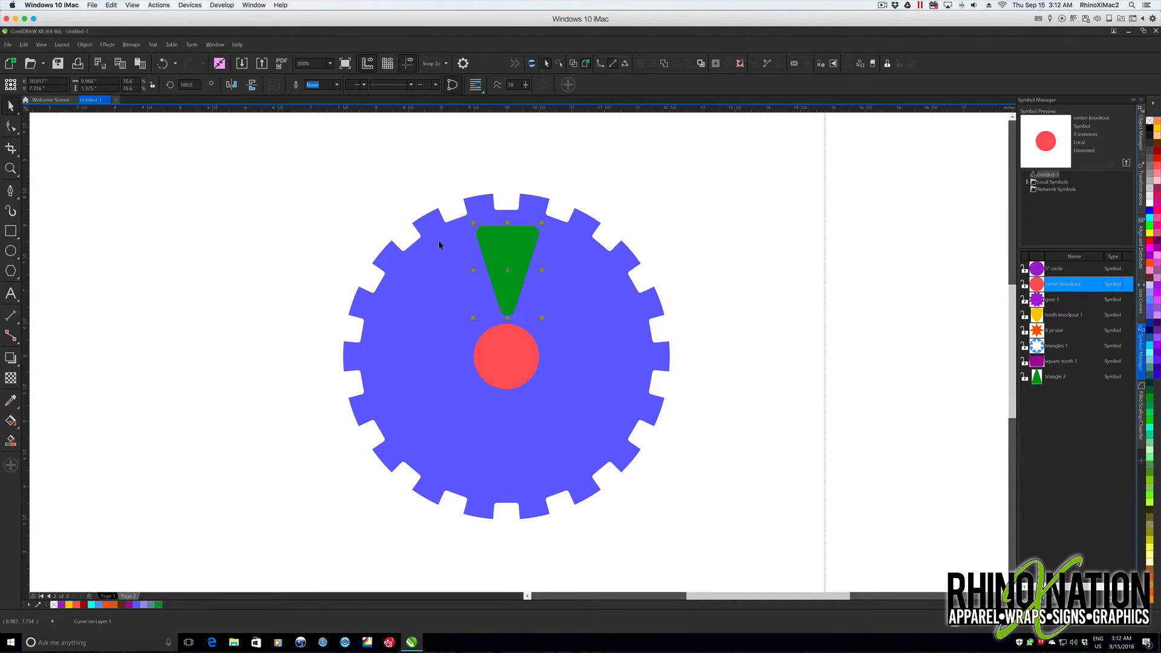
# - Align the gear, green triangle and center circle along a shared vertical centerline
pyautogui.click(336, 192)
pyautogui.moveTo(308, 155); pyautogui.dragTo(713, 550)
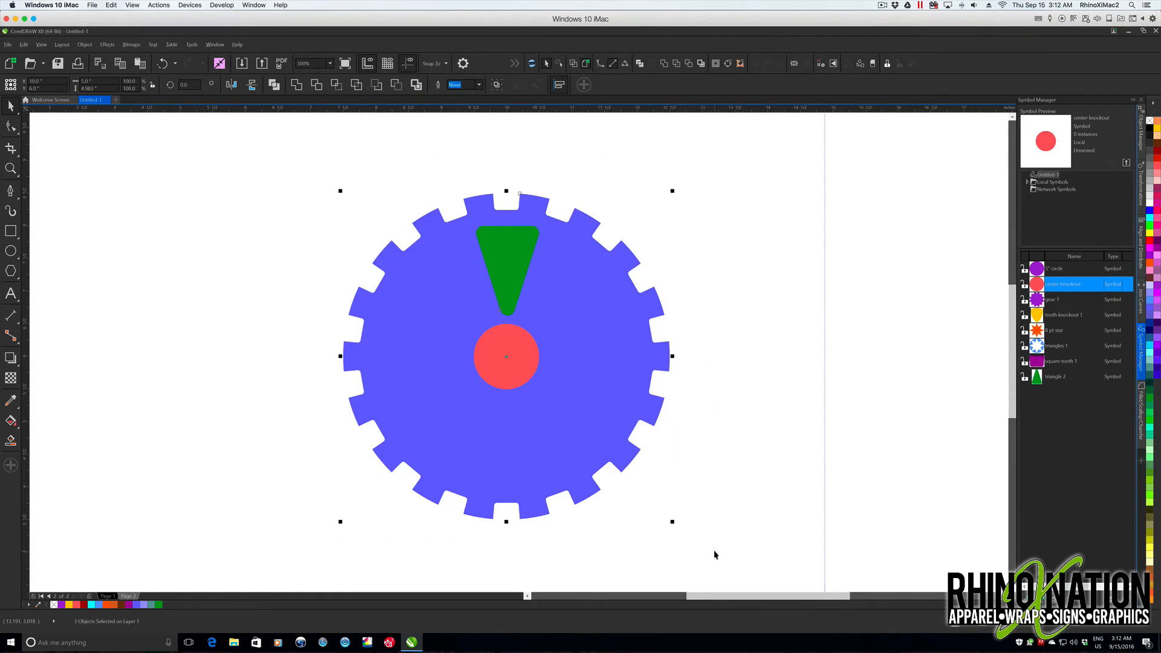
pyautogui.click(1141, 252)
pyautogui.click(1040, 123)
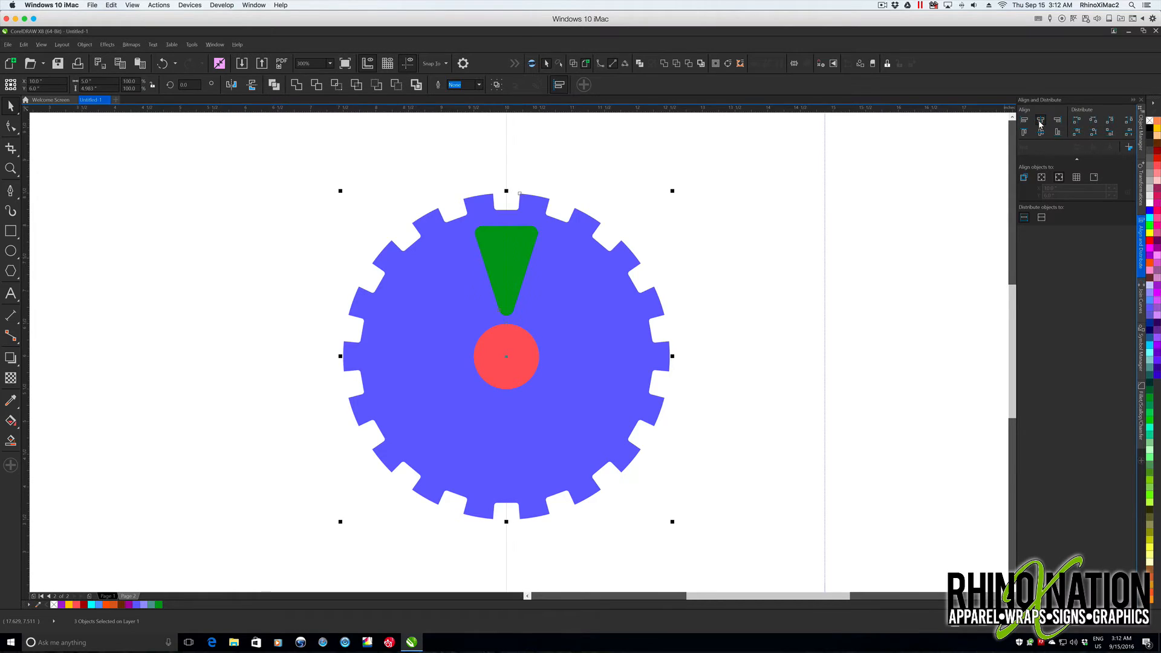
# - Move the green triangle's rotation center to the middle of the gear
pyautogui.click(515, 244)
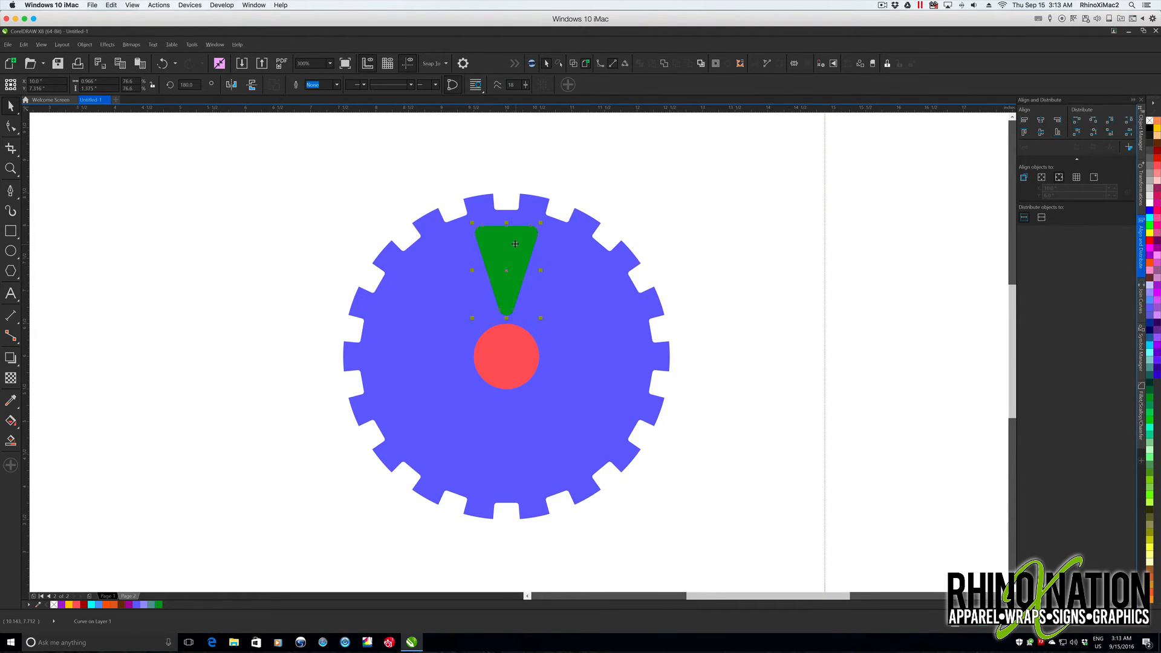
pyautogui.click(516, 249)
pyautogui.moveTo(507, 340); pyautogui.dragTo(506, 358)
pyautogui.click(556, 316)
pyautogui.click(520, 246)
pyautogui.click(515, 249)
# - Rotate the green triangle by 72 degrees with 1 copy repeatedly until five triangles surround the center circle
pyautogui.click(1140, 184)
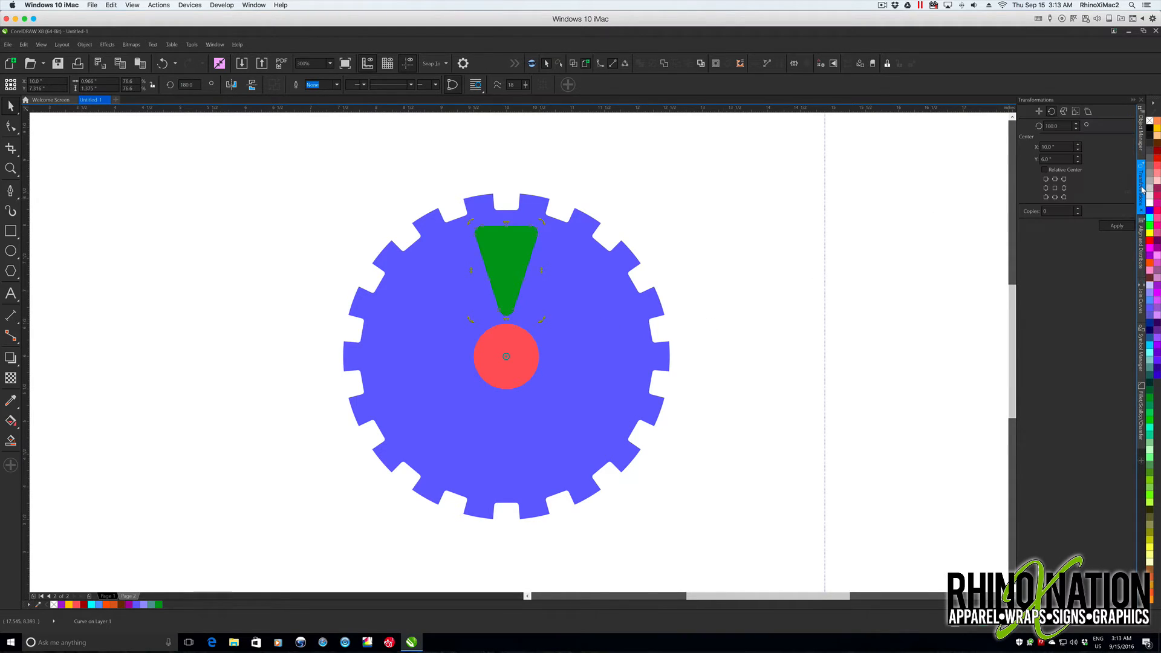
pyautogui.write('360/5')
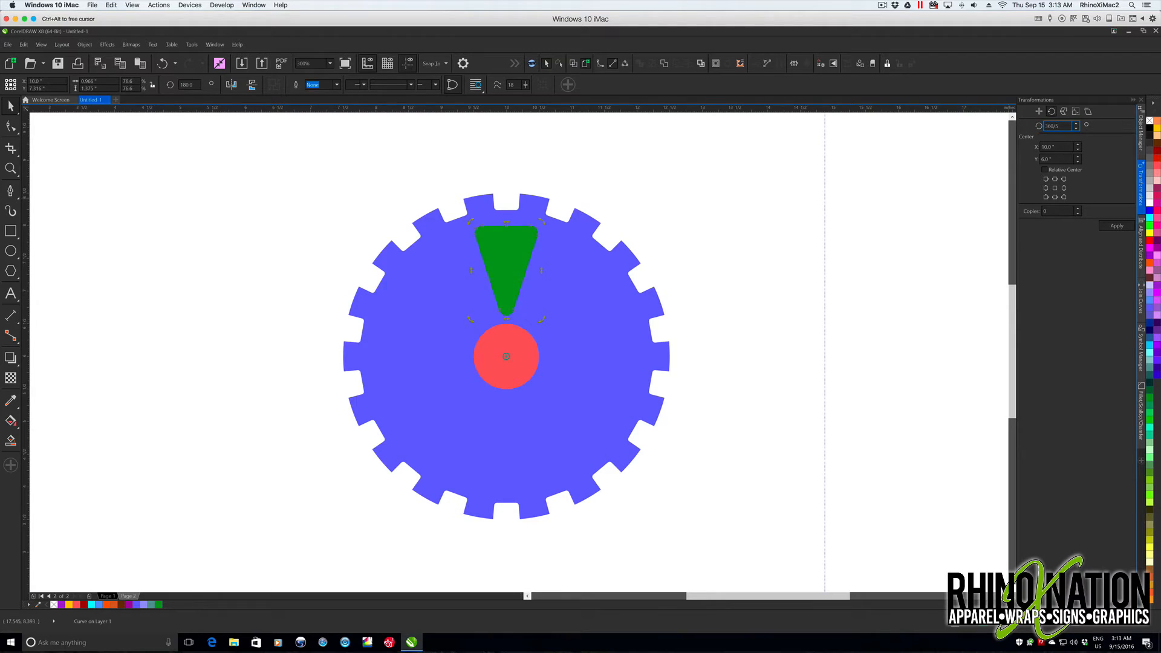
pyautogui.press('Return')
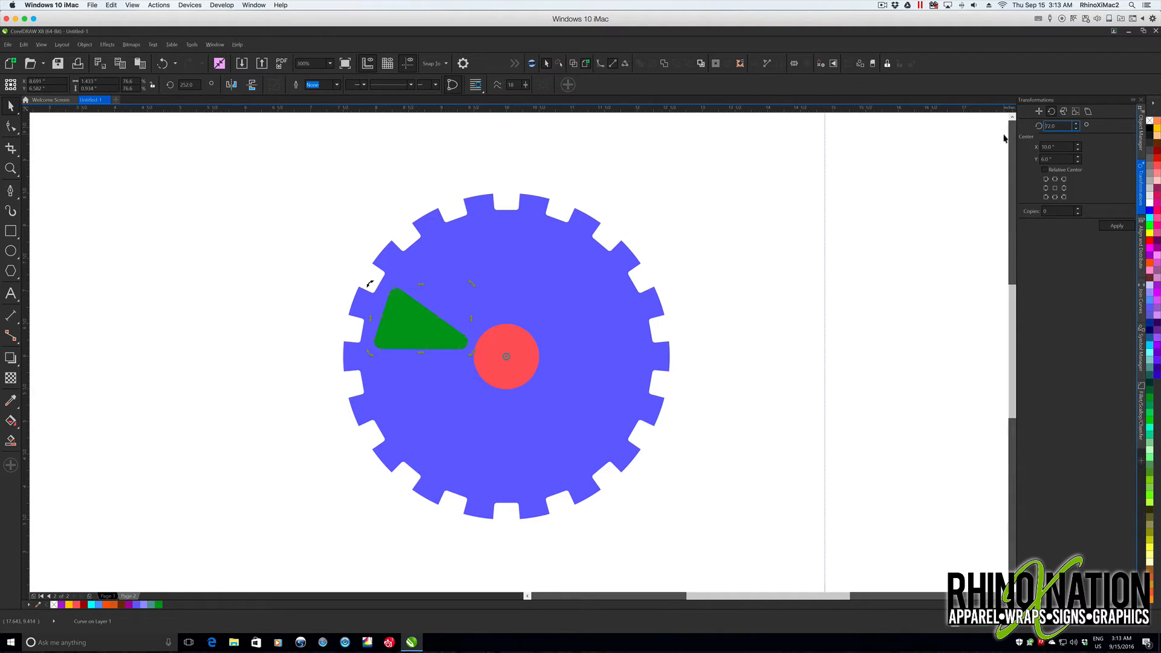
pyautogui.click(1077, 209)
pyautogui.click(1116, 224)
pyautogui.click(1117, 226)
pyautogui.click(1117, 227)
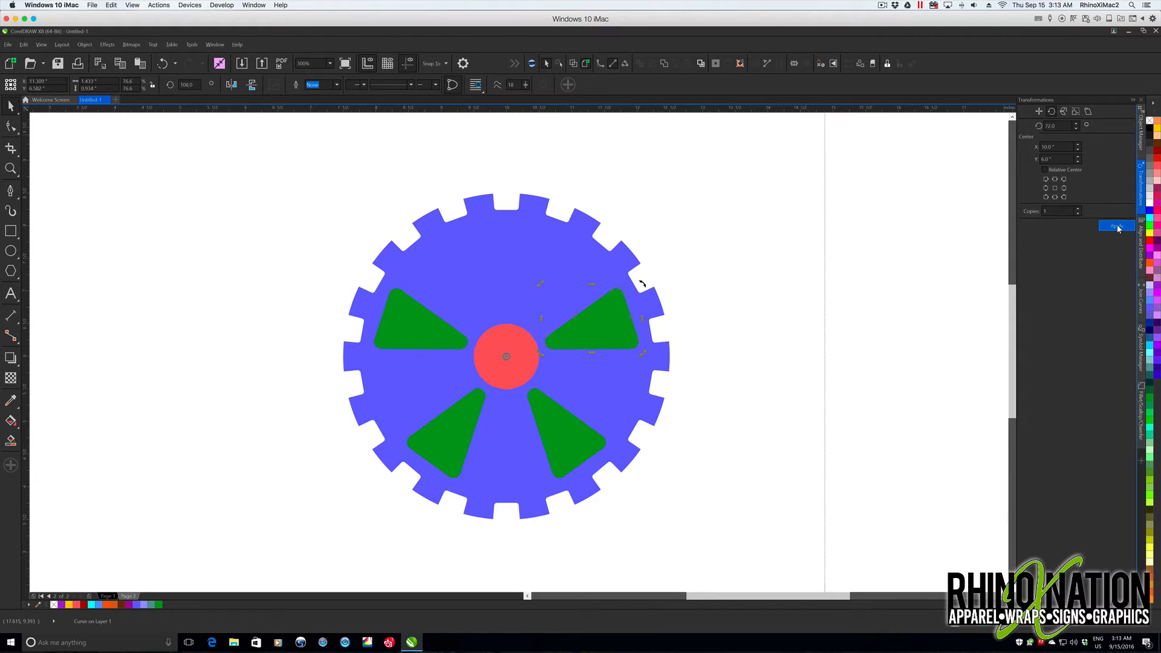
pyautogui.click(1118, 228)
pyautogui.click(162, 64)
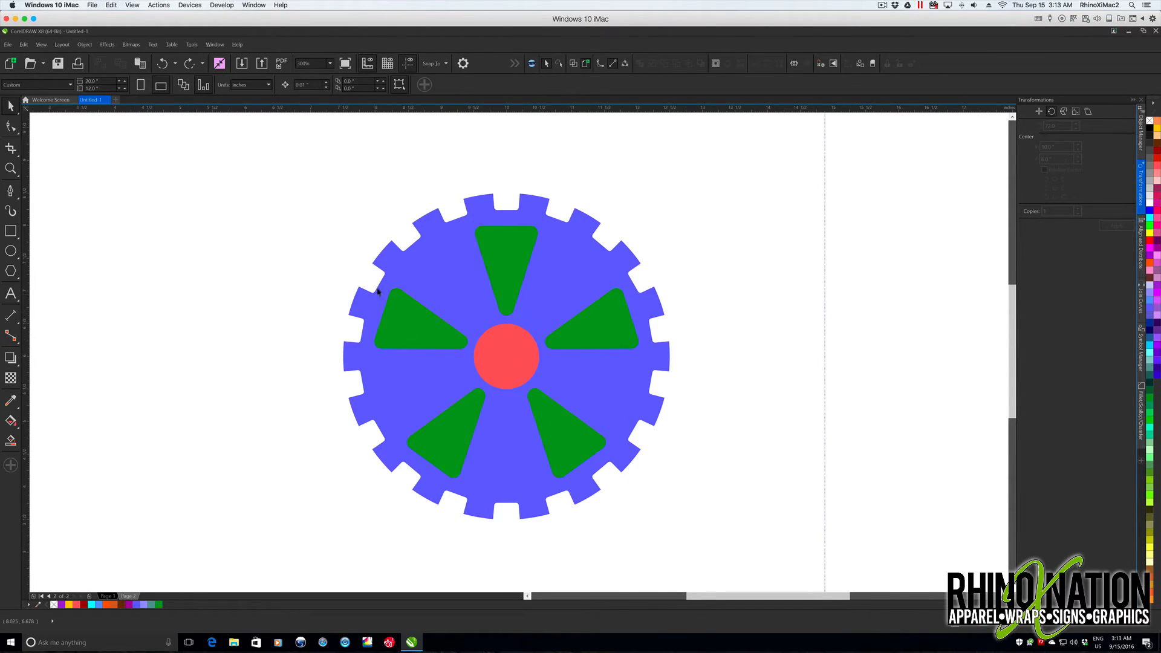
# - Save the blue toothed gear as a symbol named "gear 2"
pyautogui.moveTo(315, 153); pyautogui.dragTo(564, 387)
pyautogui.click(1148, 364)
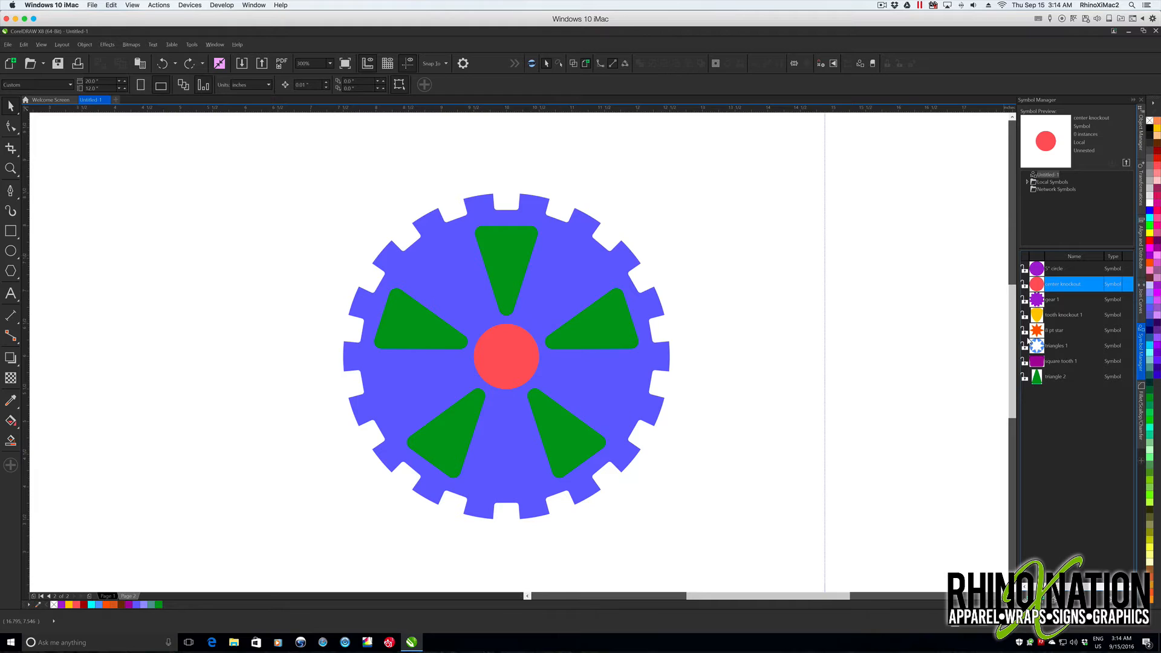
pyautogui.moveTo(582, 261); pyautogui.dragTo(1074, 455)
pyautogui.doubleClick(1053, 393)
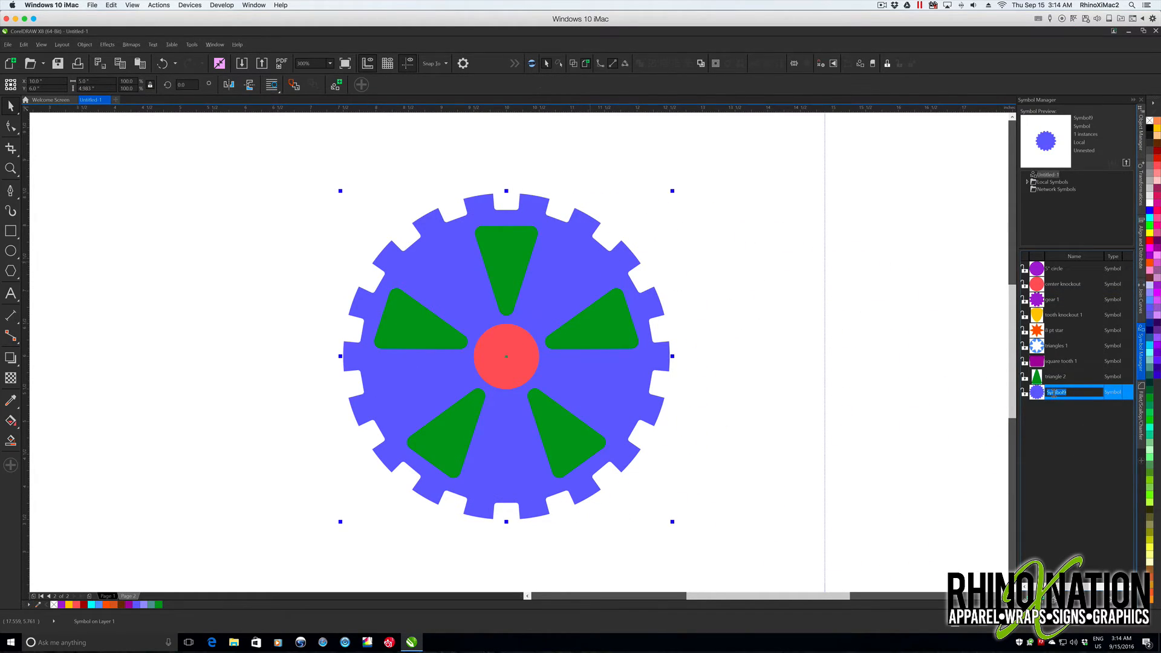
pyautogui.write('fe')
pyautogui.write('ar')
pyautogui.write('2')
pyautogui.press('Return')
# - Revert the gear symbol to objects and subtract the five triangles and center circle from it
pyautogui.scroll(1, 563, 278)
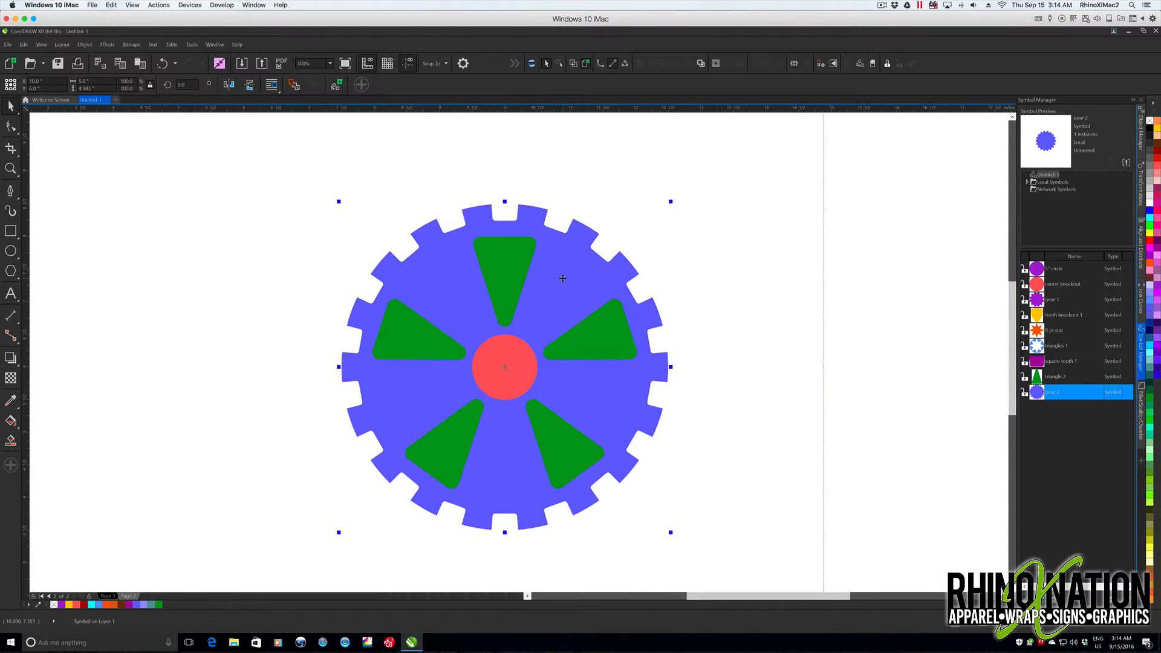
pyautogui.rightClick(563, 278)
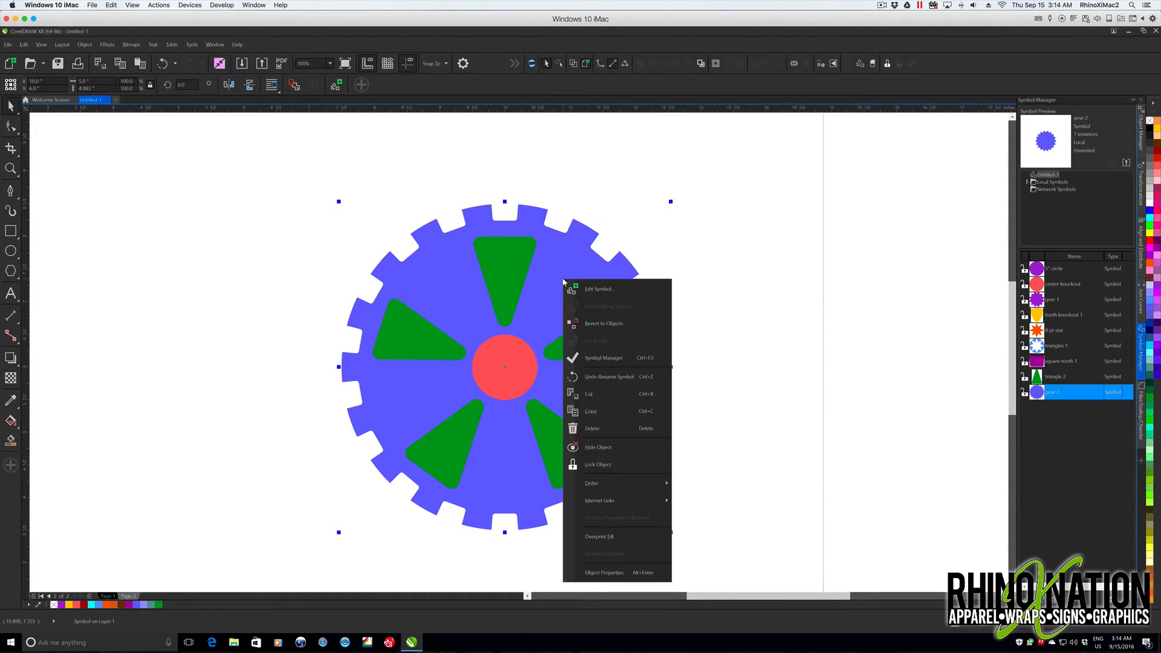
pyautogui.click(603, 323)
pyautogui.moveTo(274, 158); pyautogui.dragTo(738, 569)
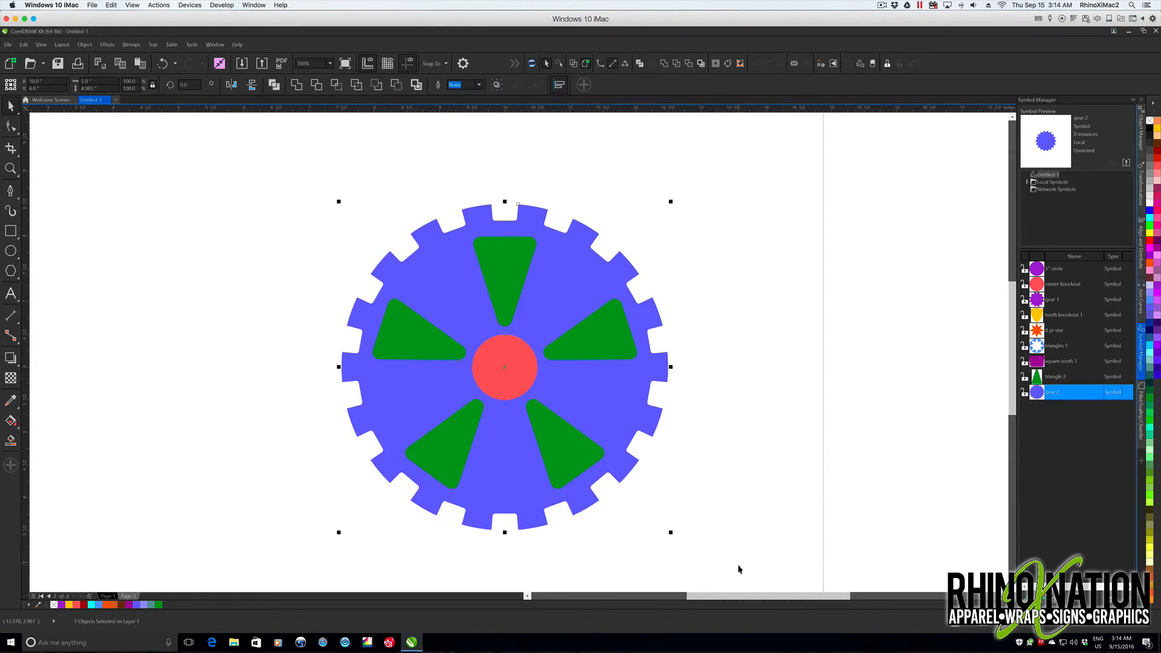
pyautogui.click(397, 85)
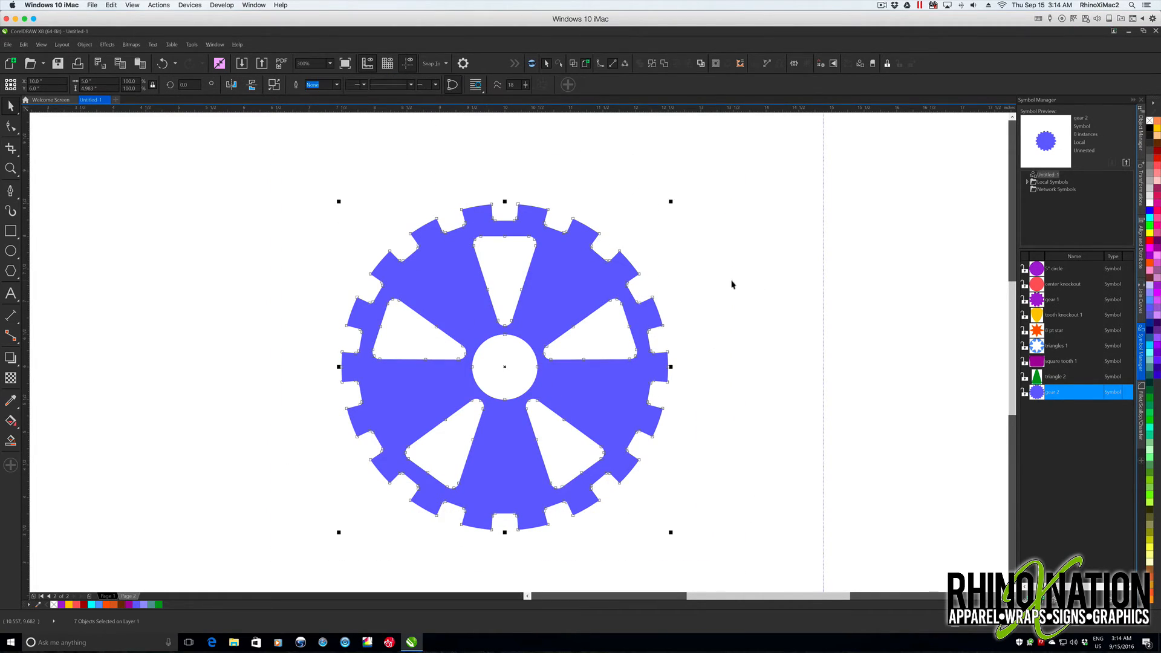
# - Move the cut-out gear to the page's upper-left area and deselect it
pyautogui.hotkey('shift', 'F4')
pyautogui.moveTo(562, 313); pyautogui.dragTo(319, 209)
pyautogui.click(425, 222)
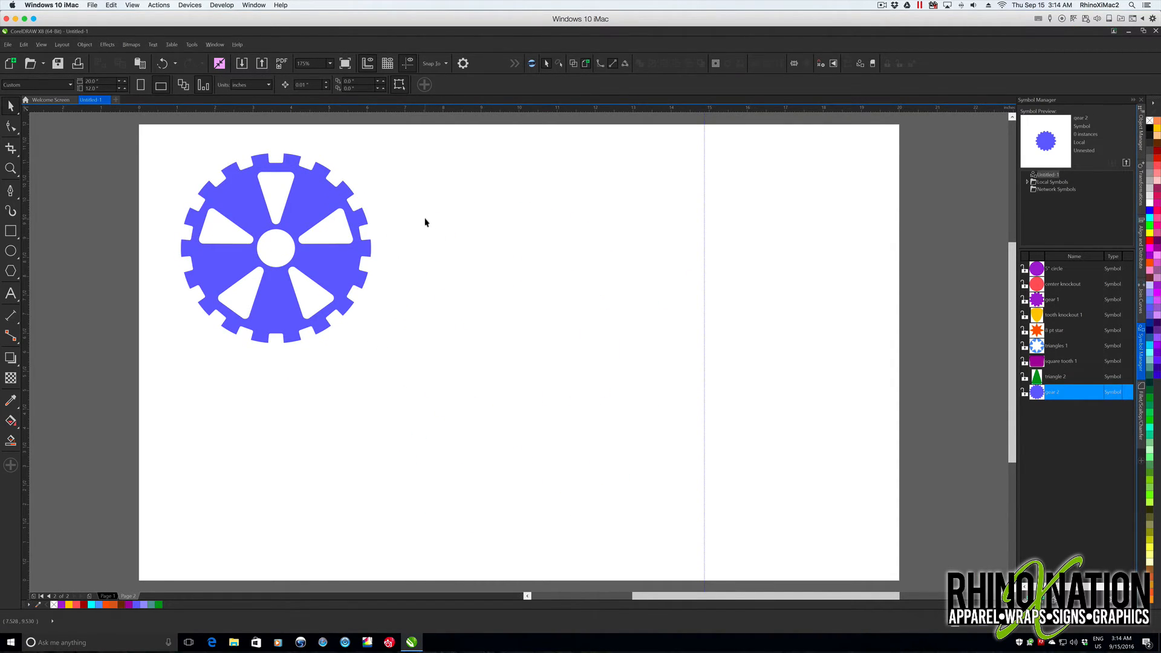
# - Undo the gear cutouts, symbols and triangle edits back to the unfilled sharp-cornered triangle
pyautogui.hotkey('ctrl', 'z')
pyautogui.hotkey('ctrl', 'z')
pyautogui.hotkey('ctrl', 'z')
pyautogui.hotkey('ctrl', 'z')
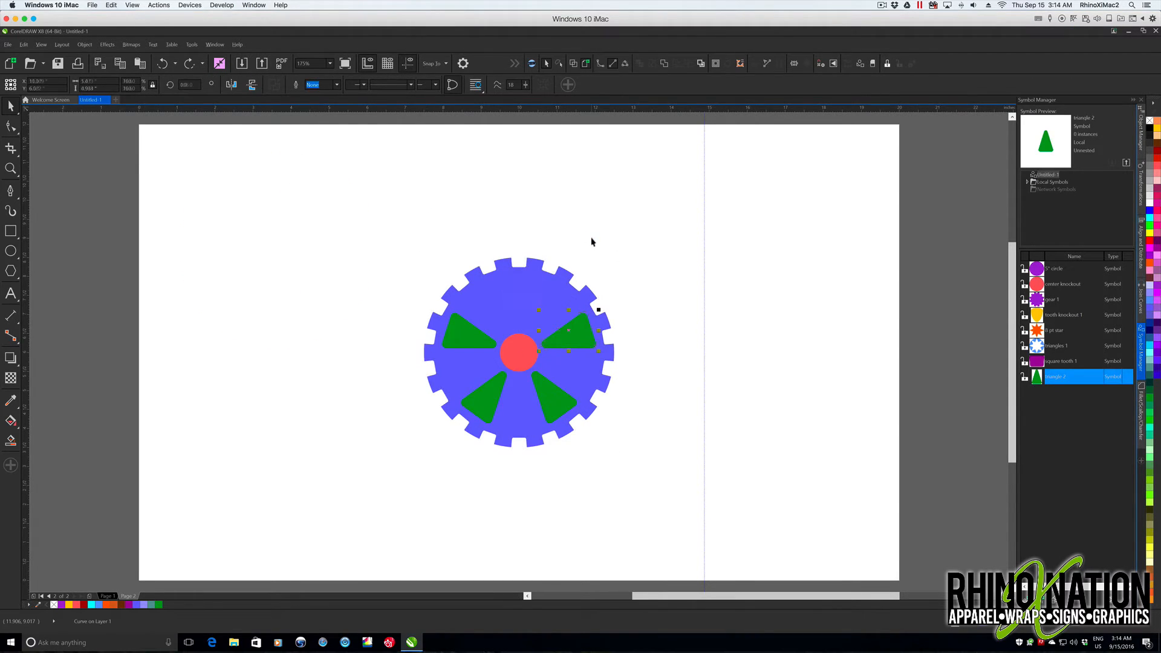
pyautogui.hotkey('ctrl', 'z')
pyautogui.hotkey('ctrl', 'z')
pyautogui.hotkey('ctrl', 'z')
pyautogui.hotkey('ctrl', 'z')
pyautogui.hotkey('ctrl', 'z')
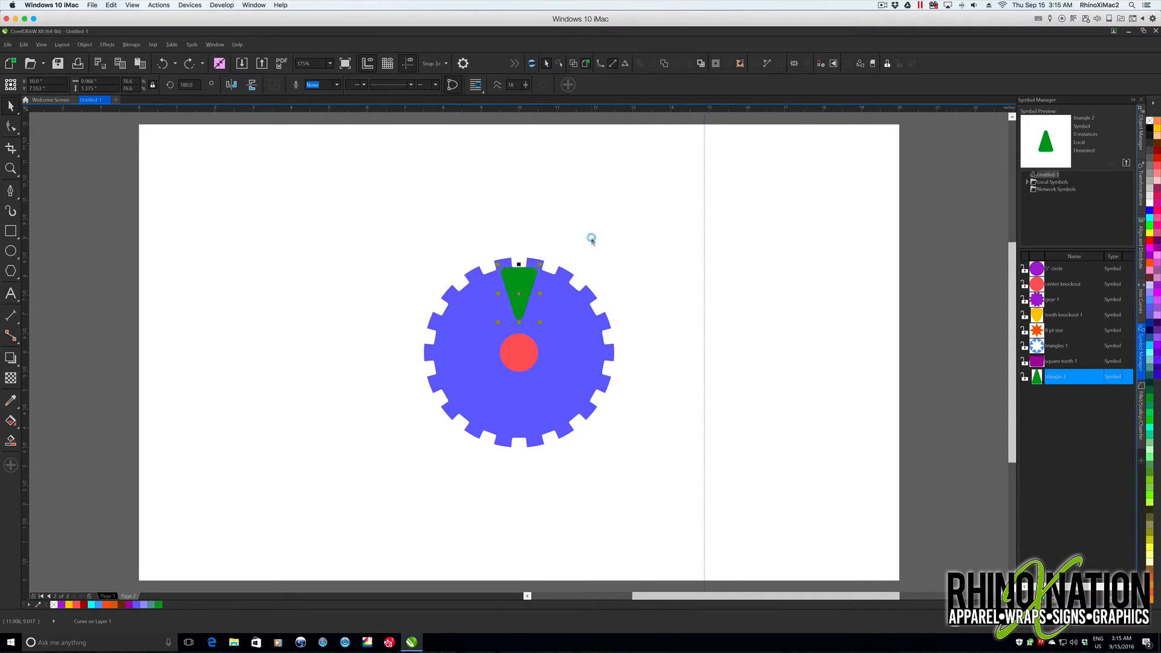
pyautogui.hotkey('ctrl', 'z')
pyautogui.hotkey('ctrl', 'z')
pyautogui.hotkey('ctrl', 'z')
pyautogui.hotkey('ctrl', 'z')
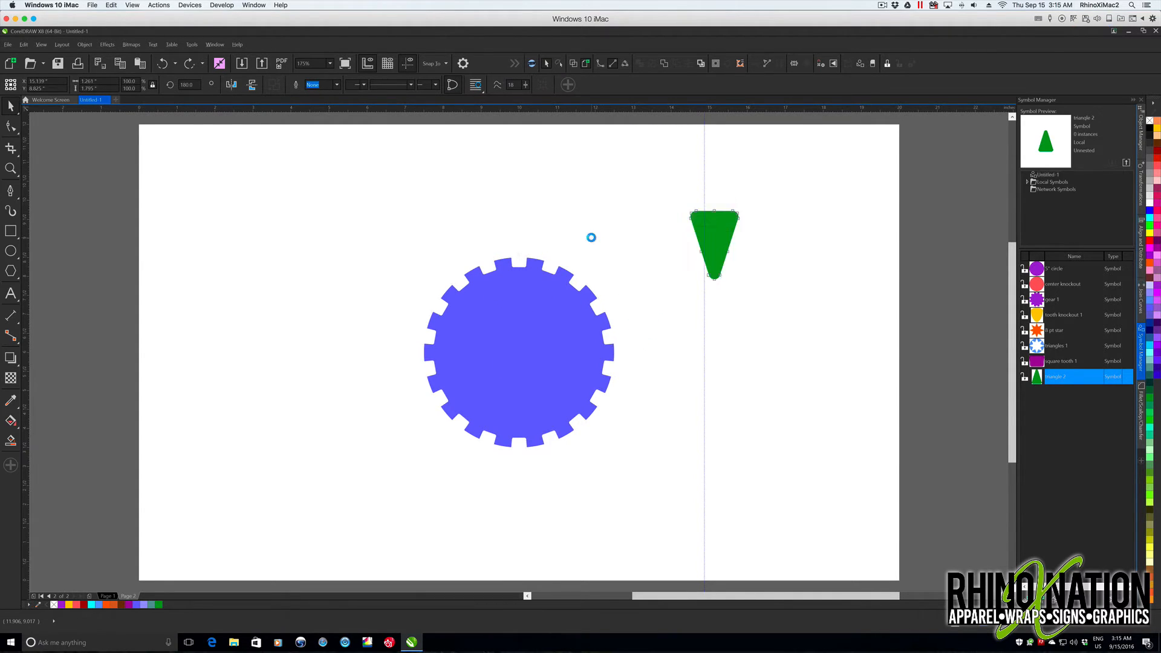
pyautogui.hotkey('ctrl', 'z')
pyautogui.hotkey('ctrl', 'z')
pyautogui.hotkey('ctrl', 'z')
pyautogui.hotkey('ctrl', 'z')
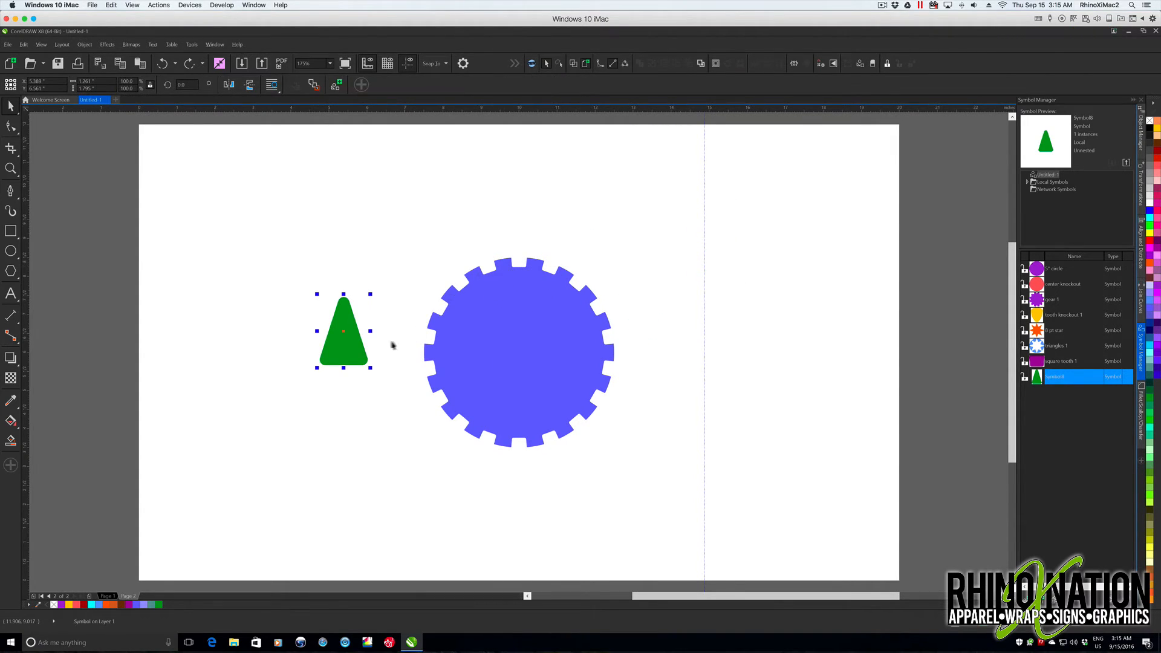
pyautogui.click(401, 277)
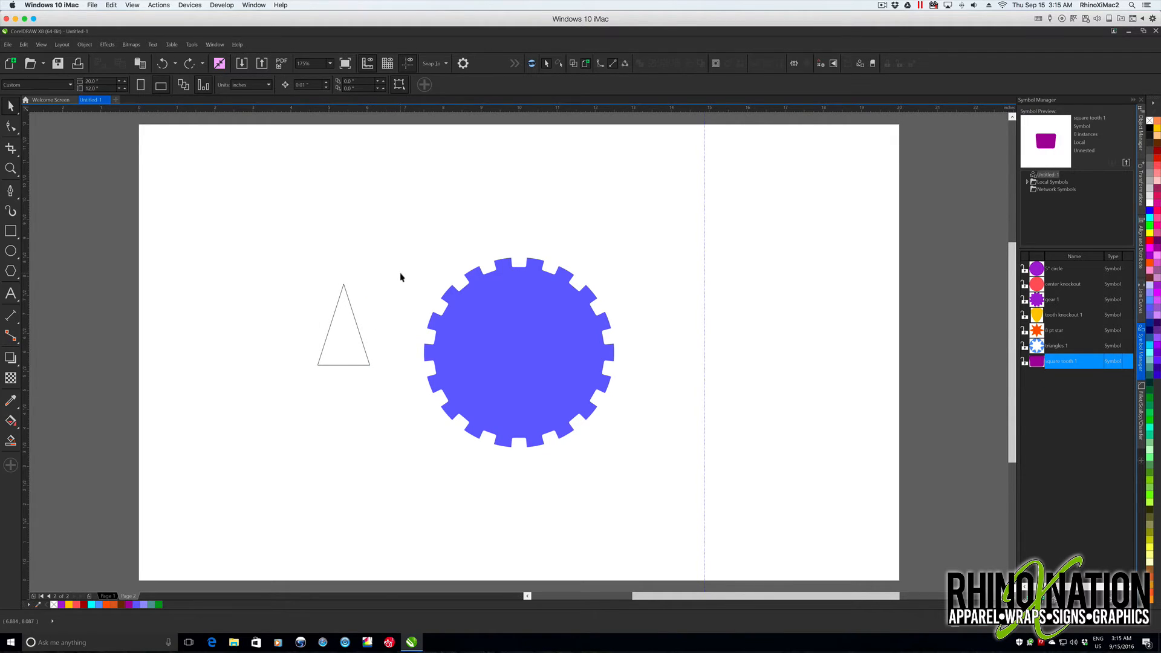
# - Rotate the triangle outline 180 degrees with 0 copies and move it to the right of the gear
pyautogui.click(349, 299)
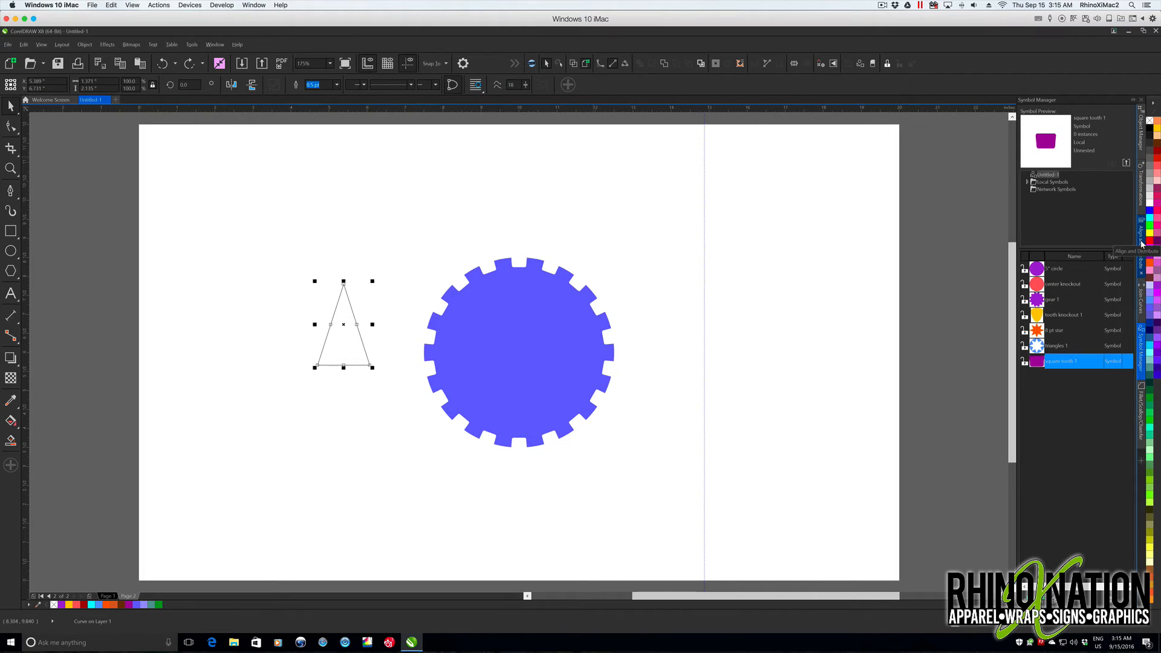
pyautogui.hotkey('alt', 'F8')
pyautogui.click(1025, 124)
pyautogui.write('180')
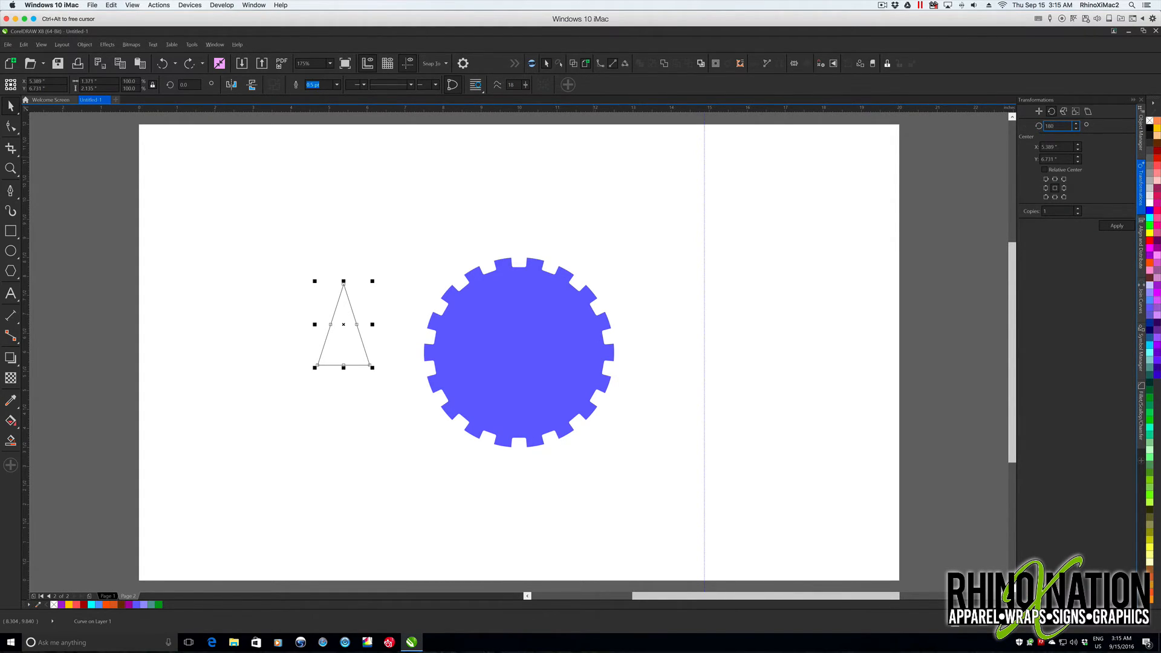
pyautogui.click(1078, 214)
pyautogui.click(1118, 226)
pyautogui.moveTo(344, 324); pyautogui.dragTo(674, 293)
# - Place the center knockout symbol on the gear and center it on the page
pyautogui.scroll(2, 532, 304)
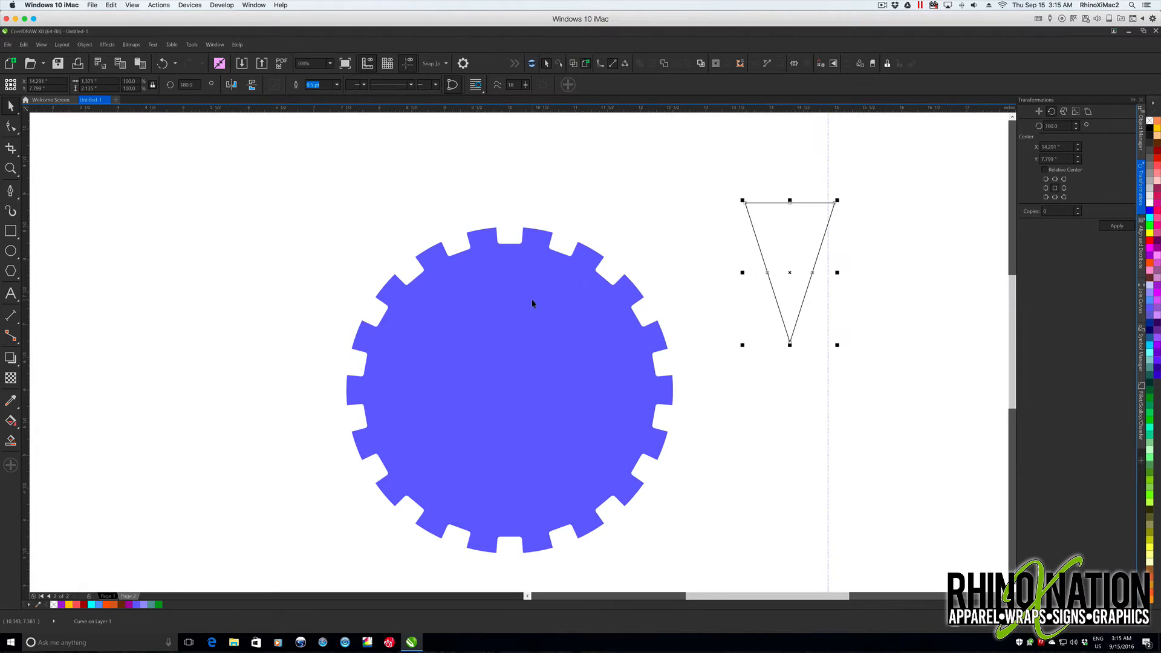
pyautogui.click(1141, 350)
pyautogui.click(1038, 285)
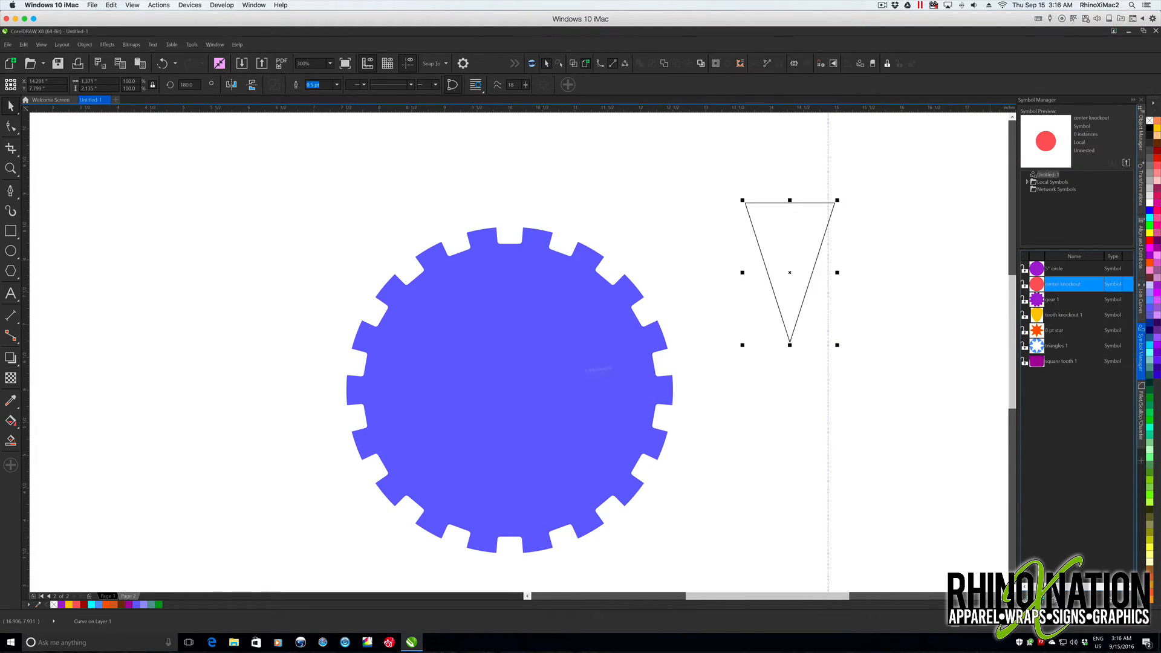
pyautogui.moveTo(502, 390); pyautogui.dragTo(504, 391)
pyautogui.press('p')
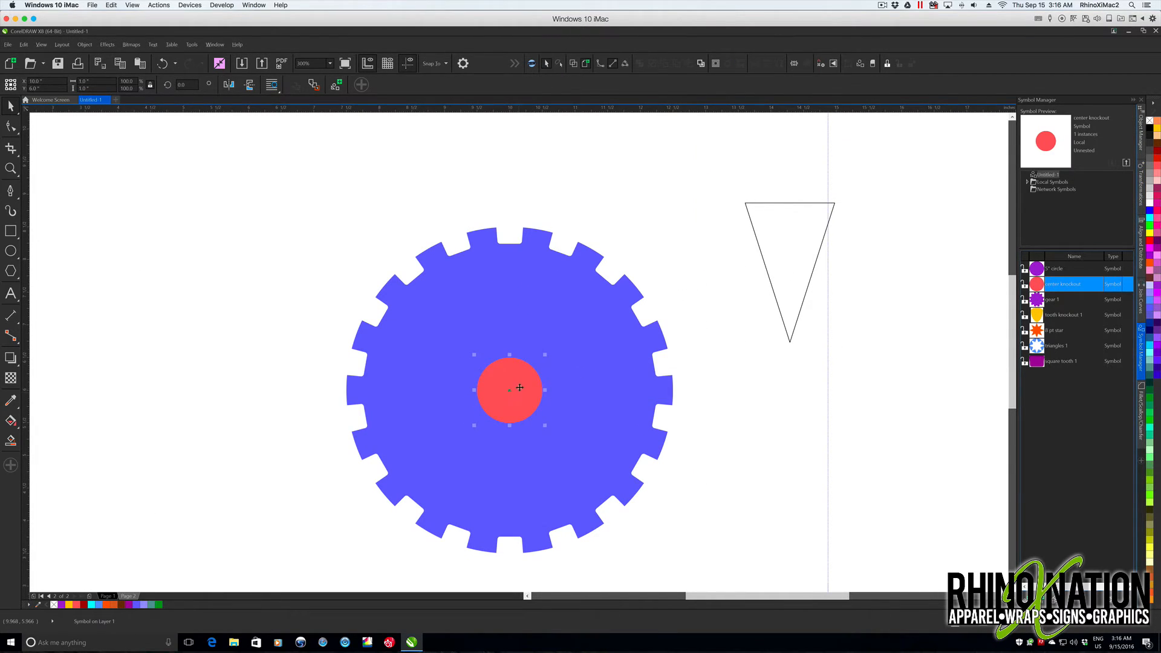
# - Revert the red center knockout symbol to objects and deselect it
pyautogui.rightClick(521, 388)
pyautogui.click(564, 130)
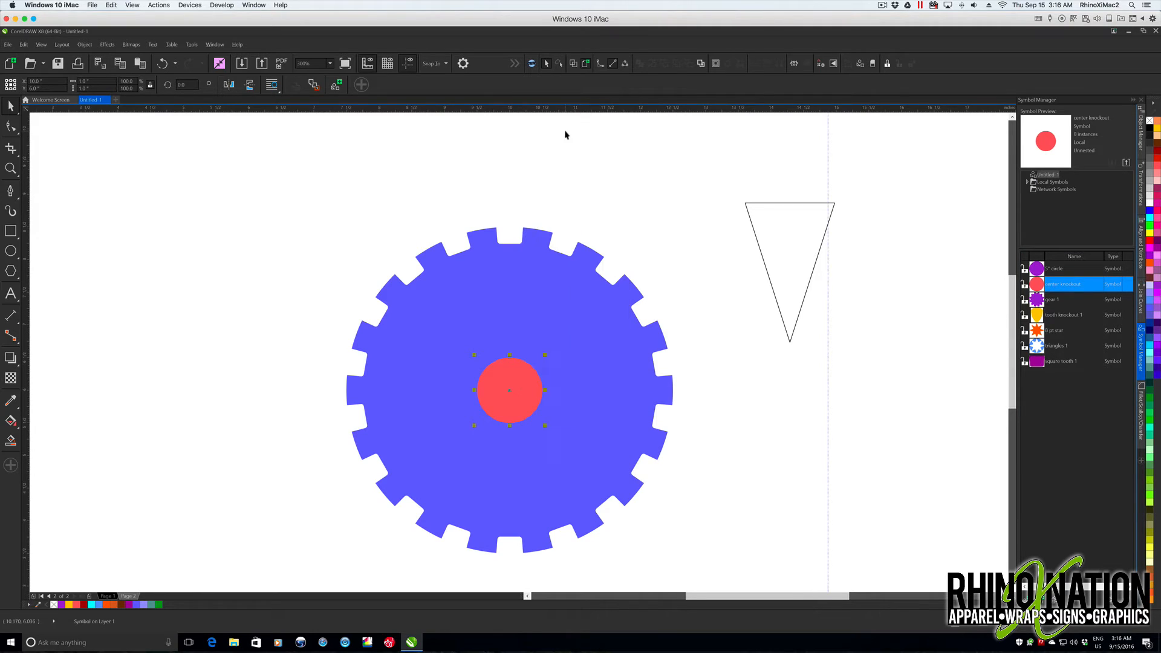
pyautogui.click(616, 172)
# - Place the 5" circle symbol, center it on the page and move it to the left of the gear
pyautogui.moveTo(1039, 270); pyautogui.dragTo(498, 302)
pyautogui.press('p')
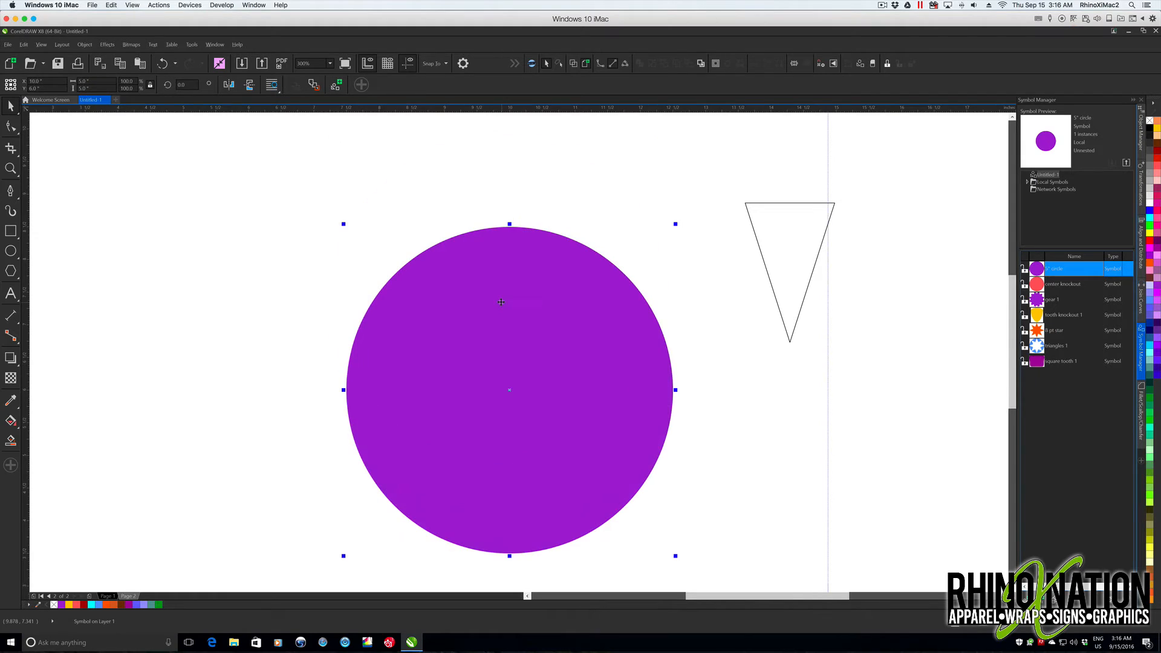
pyautogui.moveTo(483, 381); pyautogui.dragTo(147, 385)
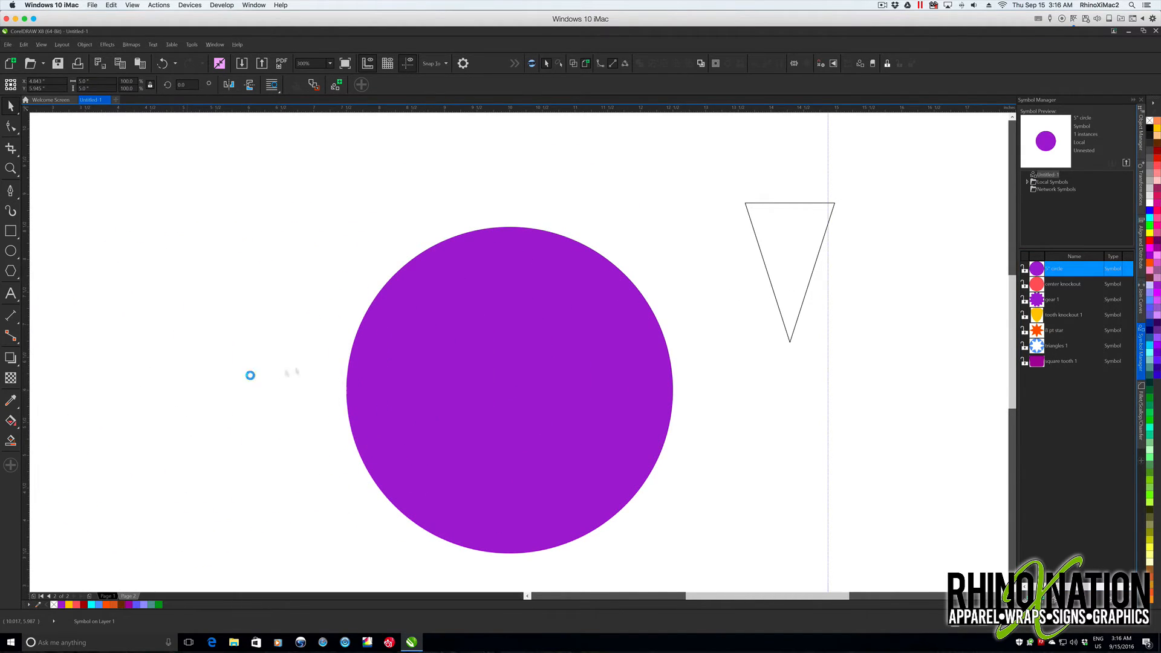
# - Scale the triangle outline down to about 63% over the gear and move it to the gear's right
pyautogui.click(784, 203)
pyautogui.moveTo(796, 203); pyautogui.dragTo(516, 258)
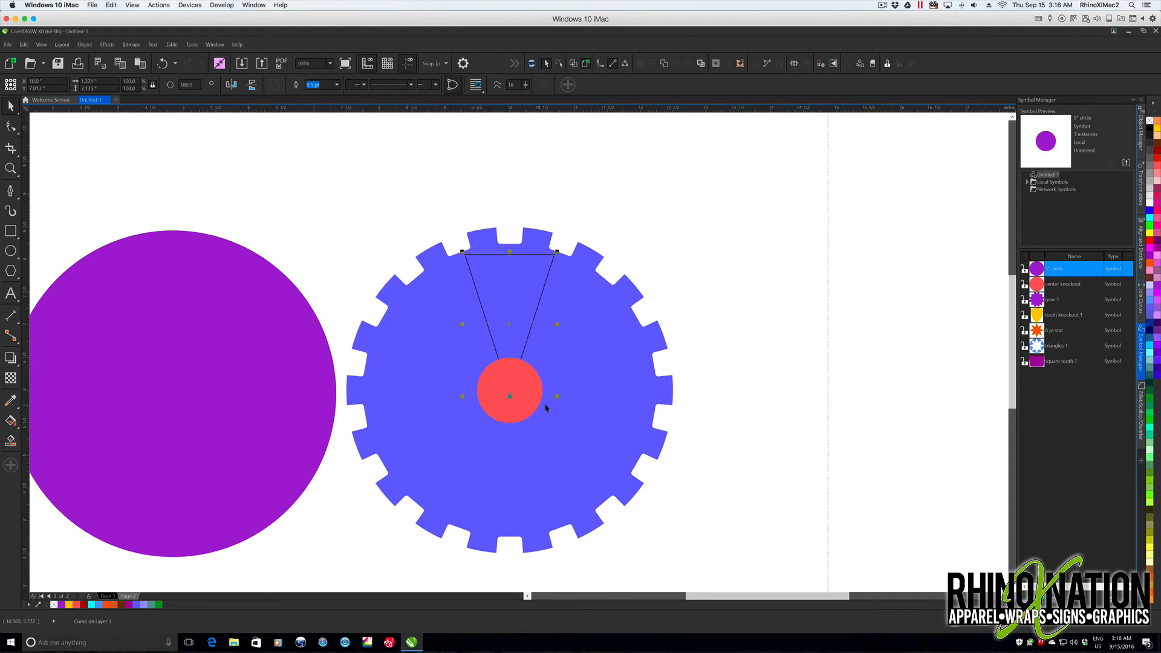
pyautogui.moveTo(557, 398); pyautogui.dragTo(548, 366)
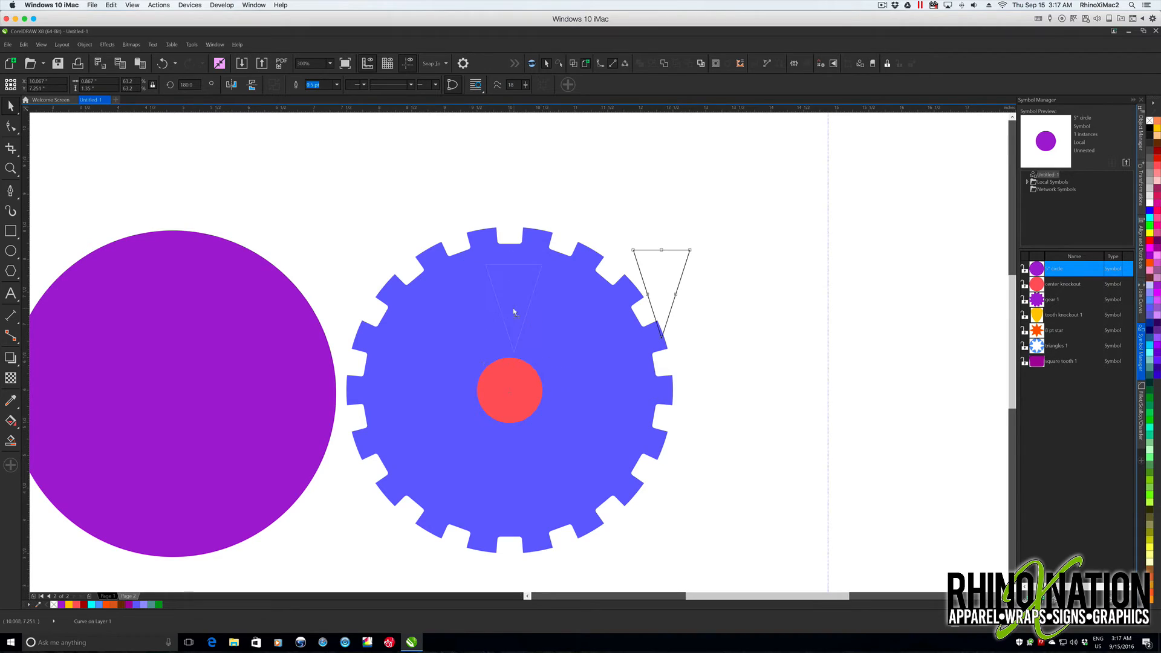
pyautogui.moveTo(513, 311); pyautogui.dragTo(731, 279)
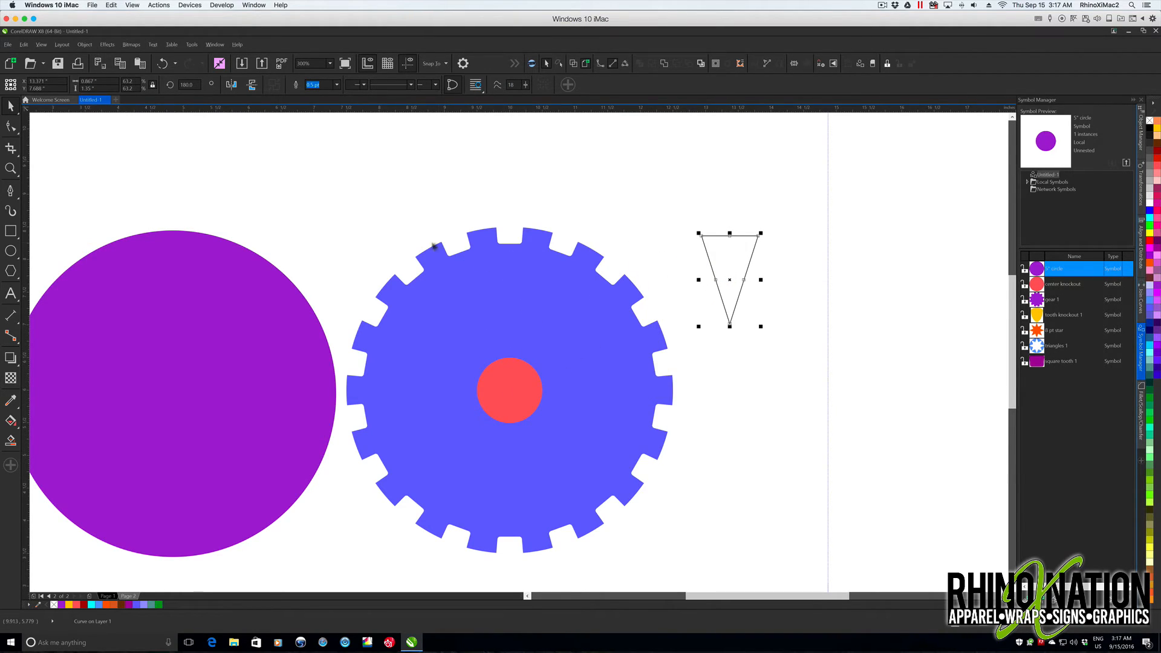
# - Fill the triangle yellow-orange without an outline and size it to about 1.19 in wide above the red center circle
pyautogui.click(1156, 128)
pyautogui.rightClick(1149, 120)
pyautogui.moveTo(505, 304); pyautogui.dragTo(559, 306)
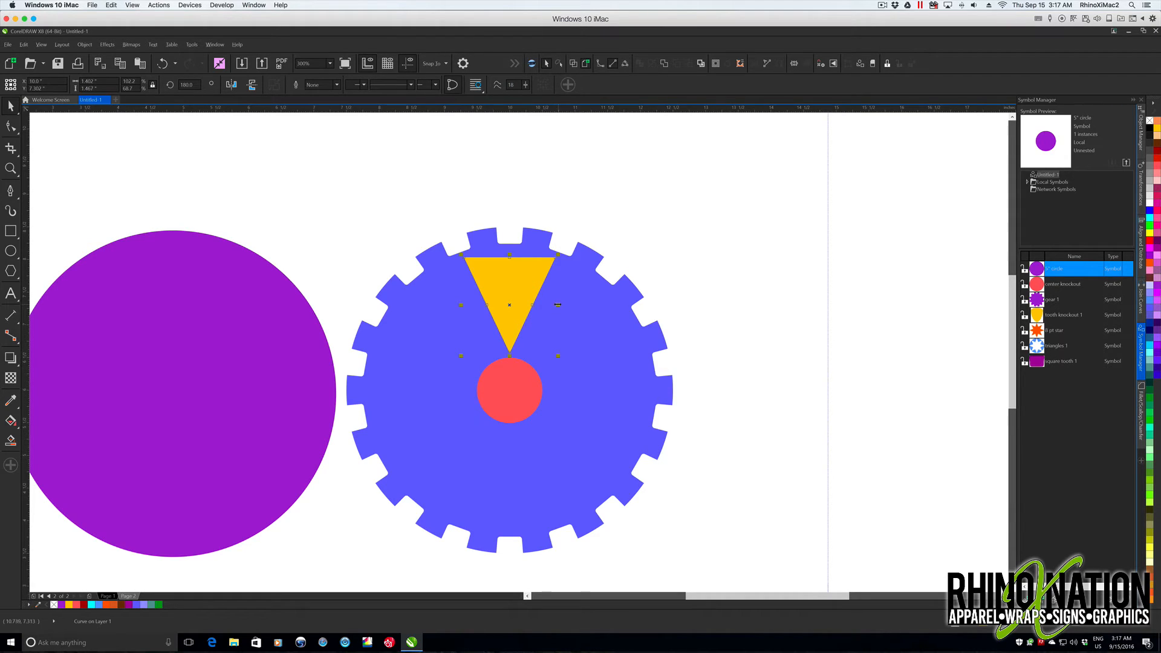
pyautogui.moveTo(556, 304); pyautogui.dragTo(553, 306)
# - Center the purple circle on the page and scale it to about 4.07 in, reaching the triangle's top edge
pyautogui.click(175, 397)
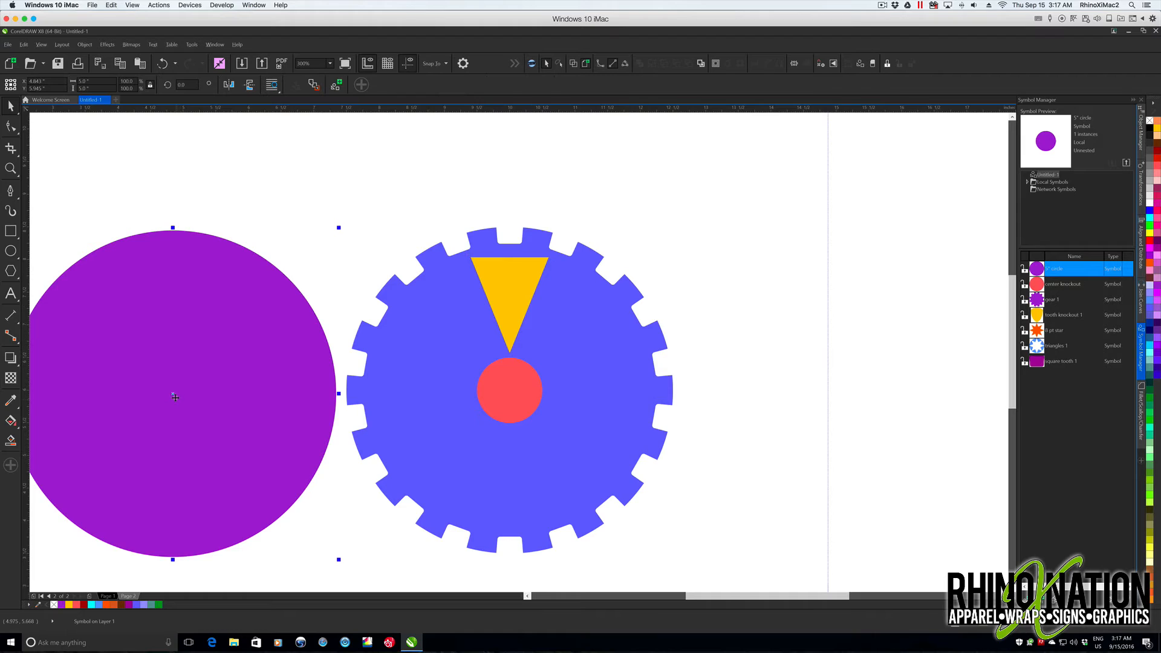
pyautogui.press('p')
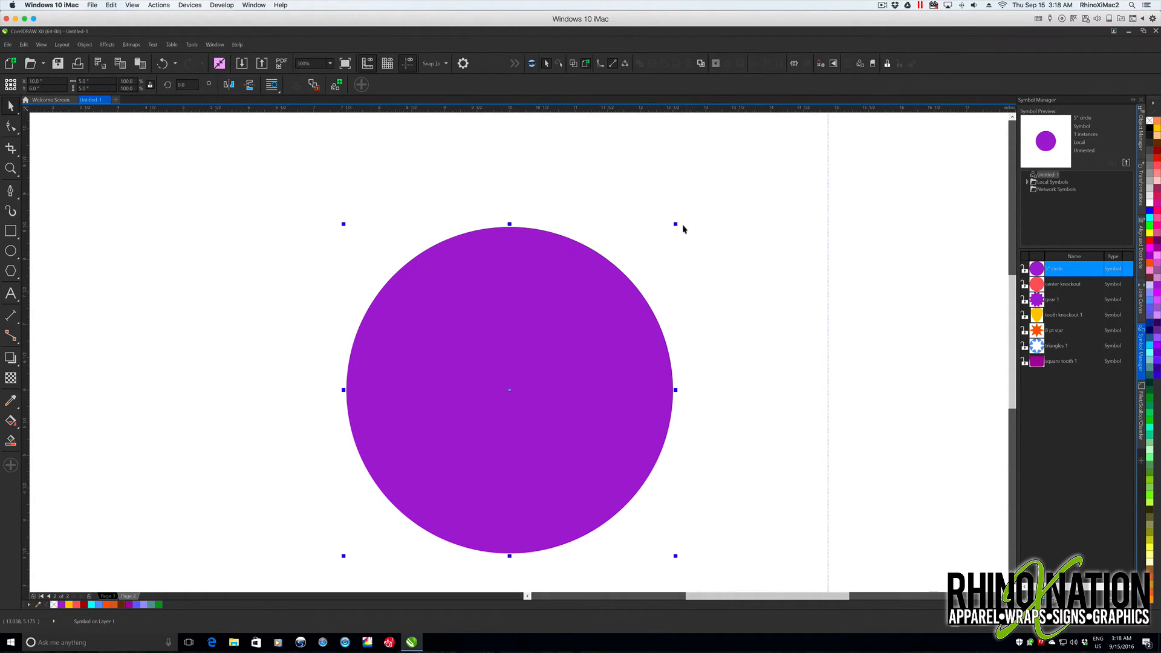
pyautogui.moveTo(676, 224); pyautogui.dragTo(640, 259)
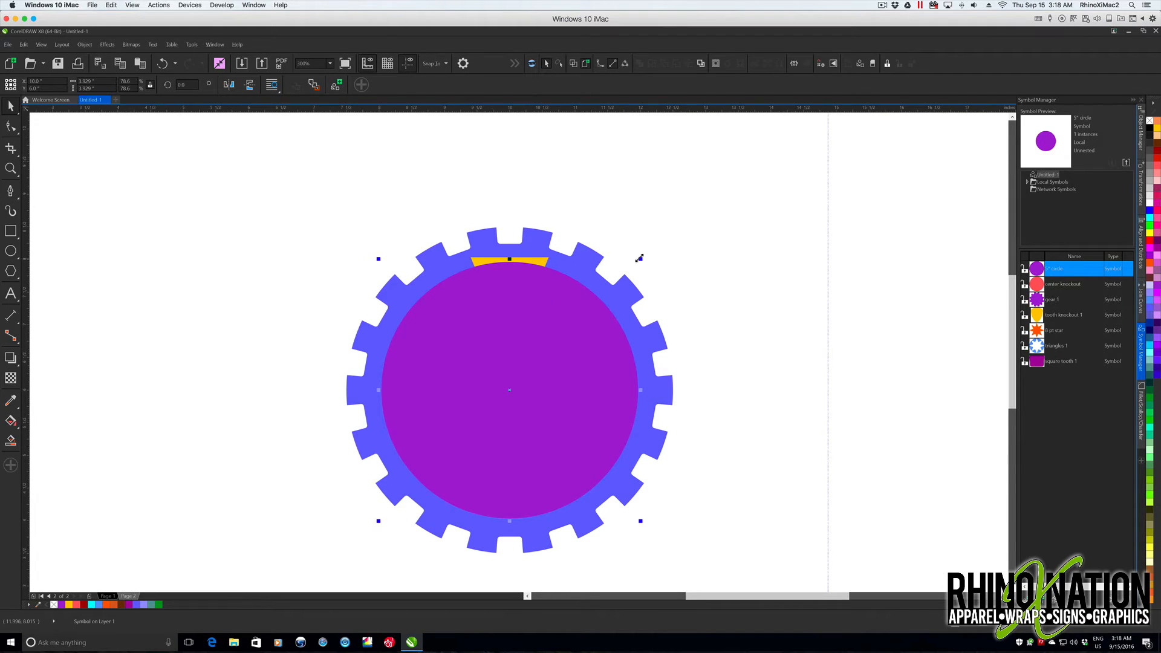
pyautogui.moveTo(640, 258); pyautogui.dragTo(644, 255)
pyautogui.moveTo(644, 255); pyautogui.dragTo(644, 253)
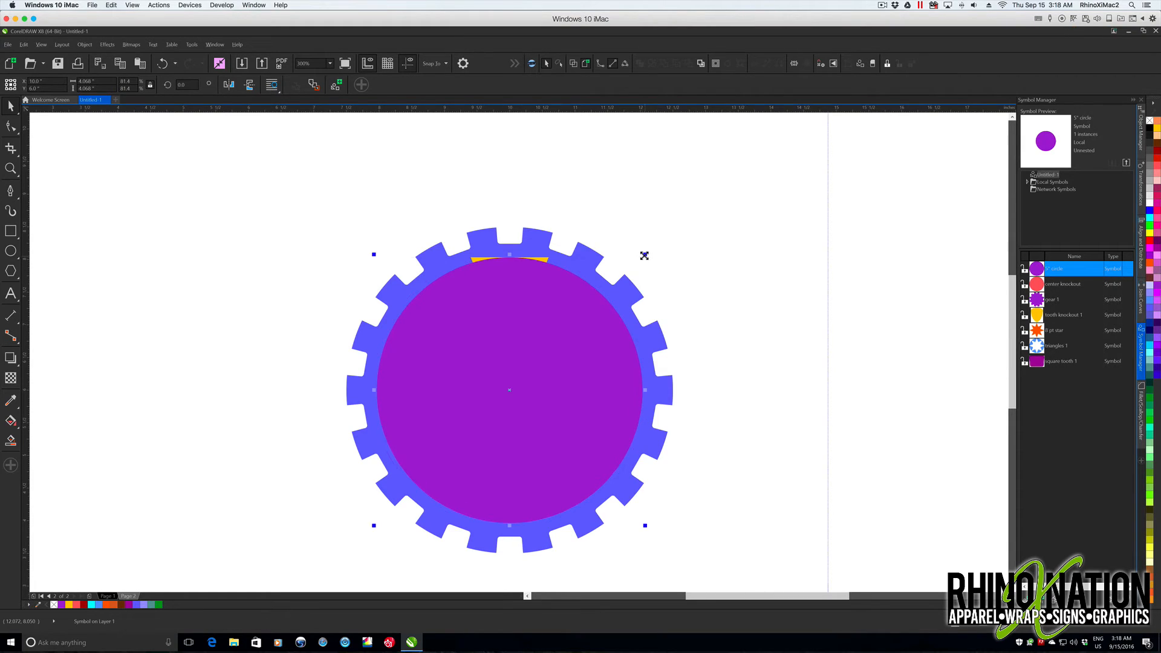
# - Revert the scaled purple circle symbol to objects
pyautogui.keyDown('shift'); pyautogui.click(545, 259); pyautogui.keyUp('shift')
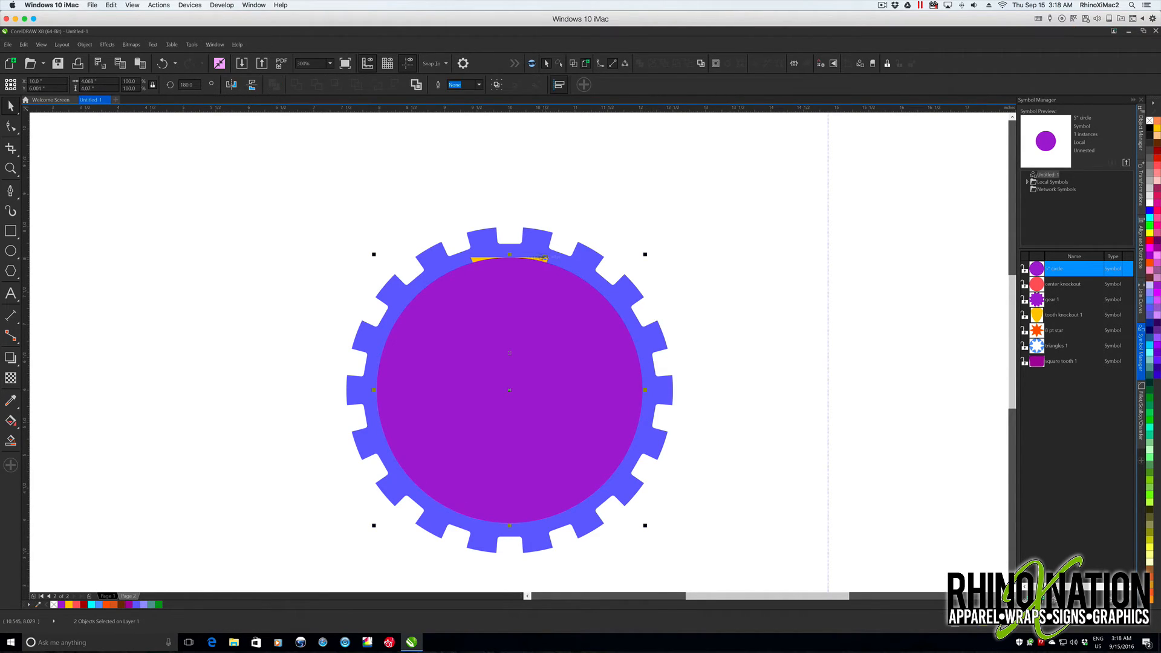
pyautogui.rightClick(552, 290)
pyautogui.click(584, 335)
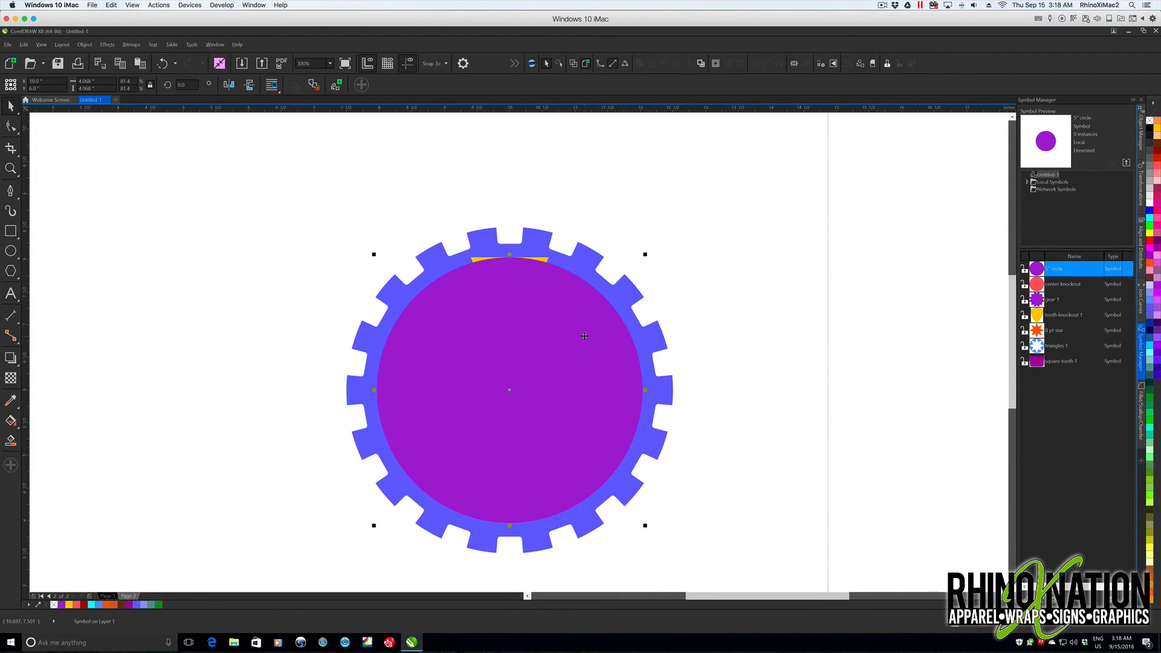
pyautogui.hotkey('ctrl', 'z')
# - Intersect the purple circle with the yellow triangle and delete both originals, keeping the curved-top wedge
pyautogui.click(474, 260)
pyautogui.keyDown('shift'); pyautogui.click(601, 338); pyautogui.keyUp('shift')
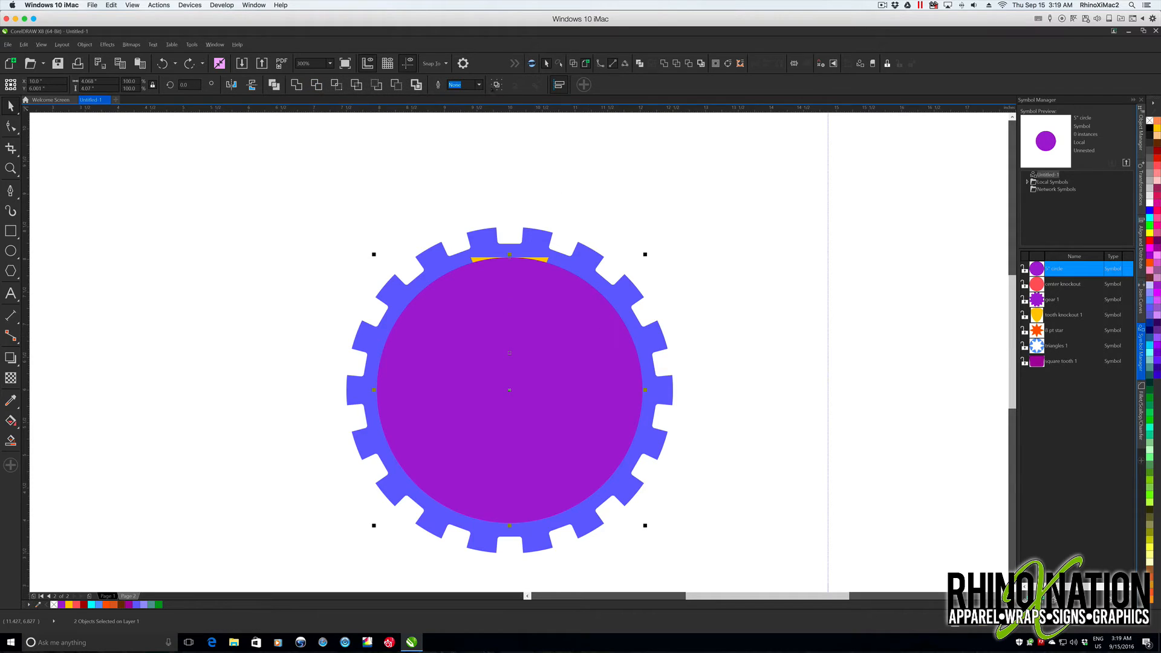
pyautogui.click(334, 87)
pyautogui.moveTo(596, 332); pyautogui.dragTo(872, 306)
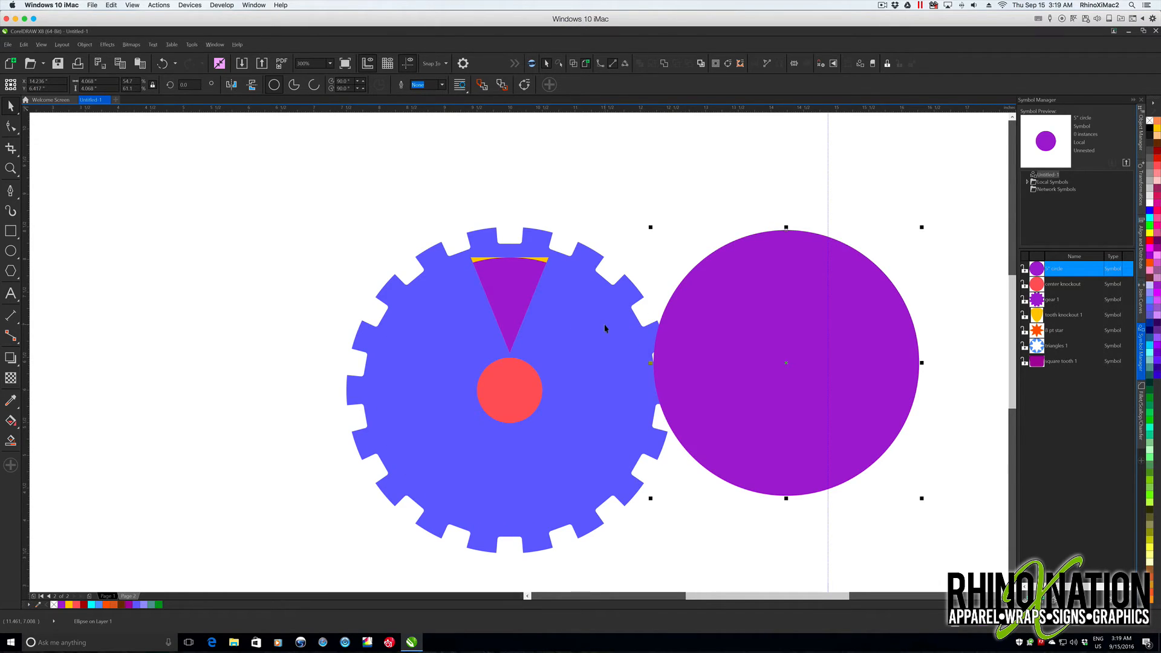
pyautogui.press('Delete')
pyautogui.click(544, 262)
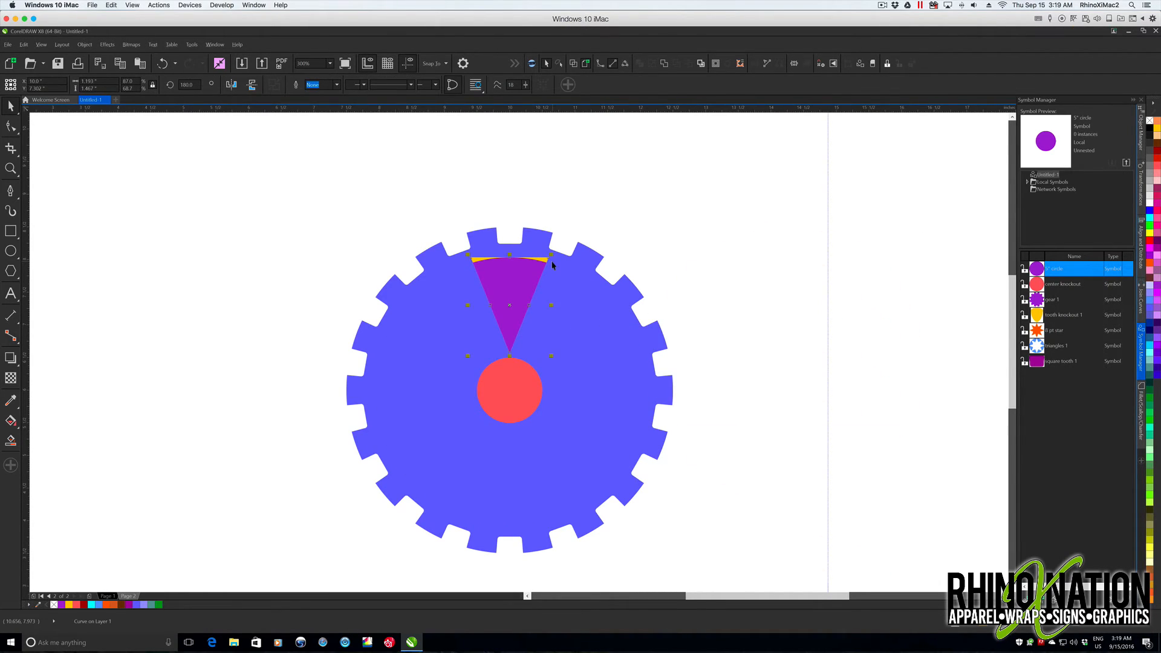
pyautogui.press('Escape')
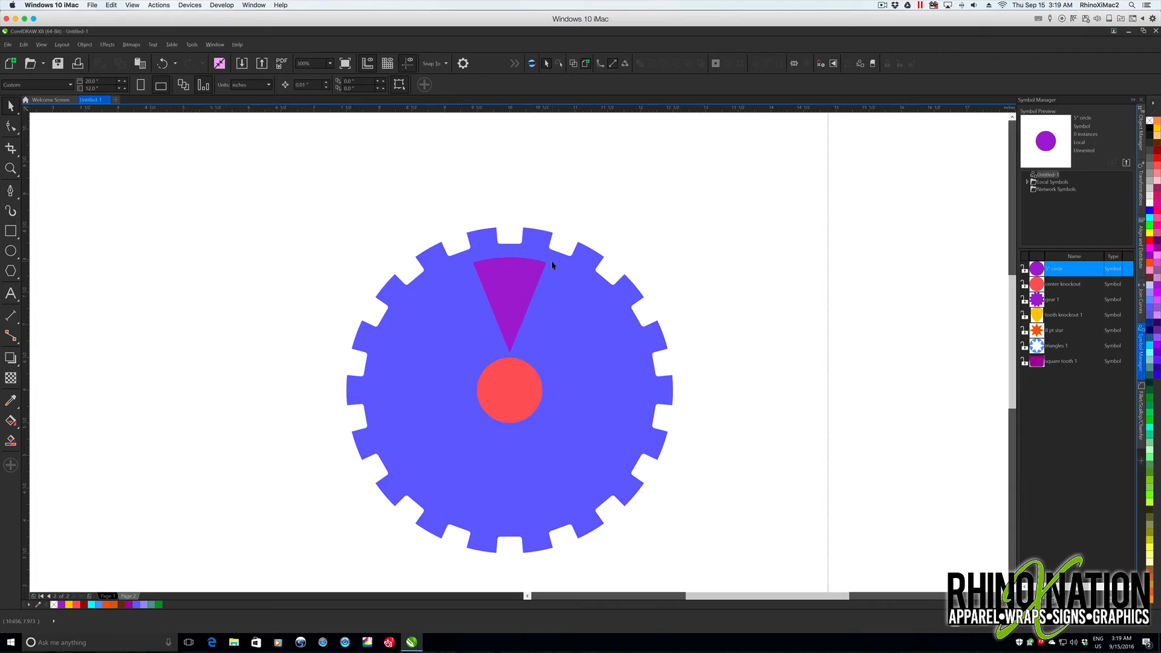
# - Fill the purple wedge with yellow-orange and bring up the Fillet/Scallop/Chamfer settings
pyautogui.click(478, 270)
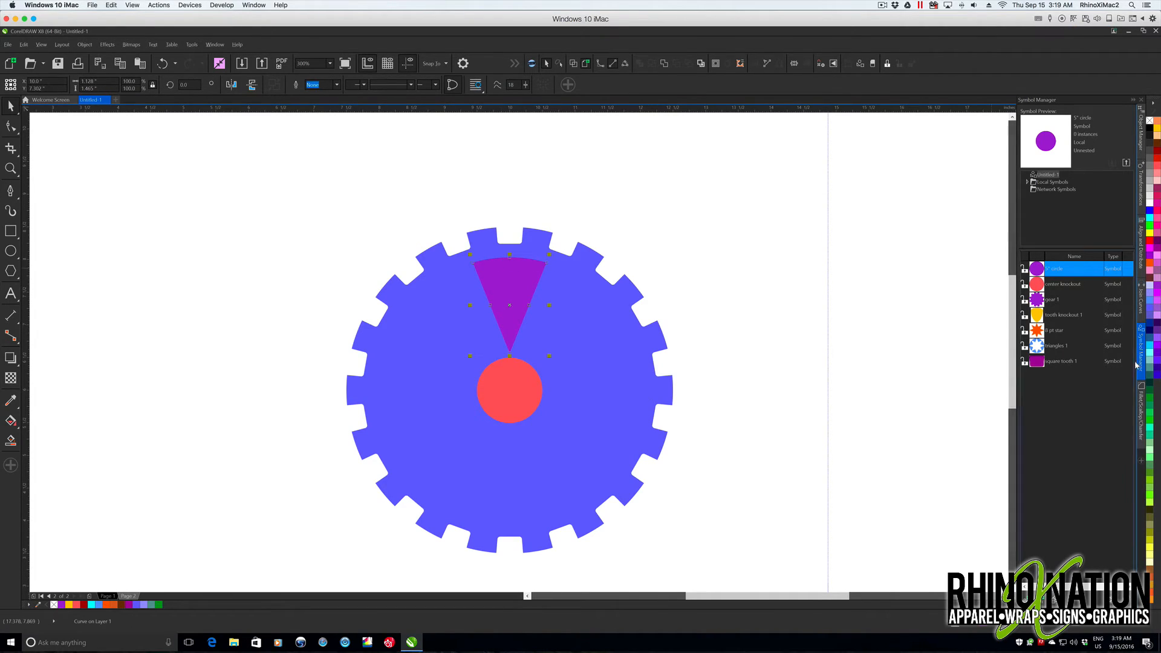
pyautogui.click(1143, 417)
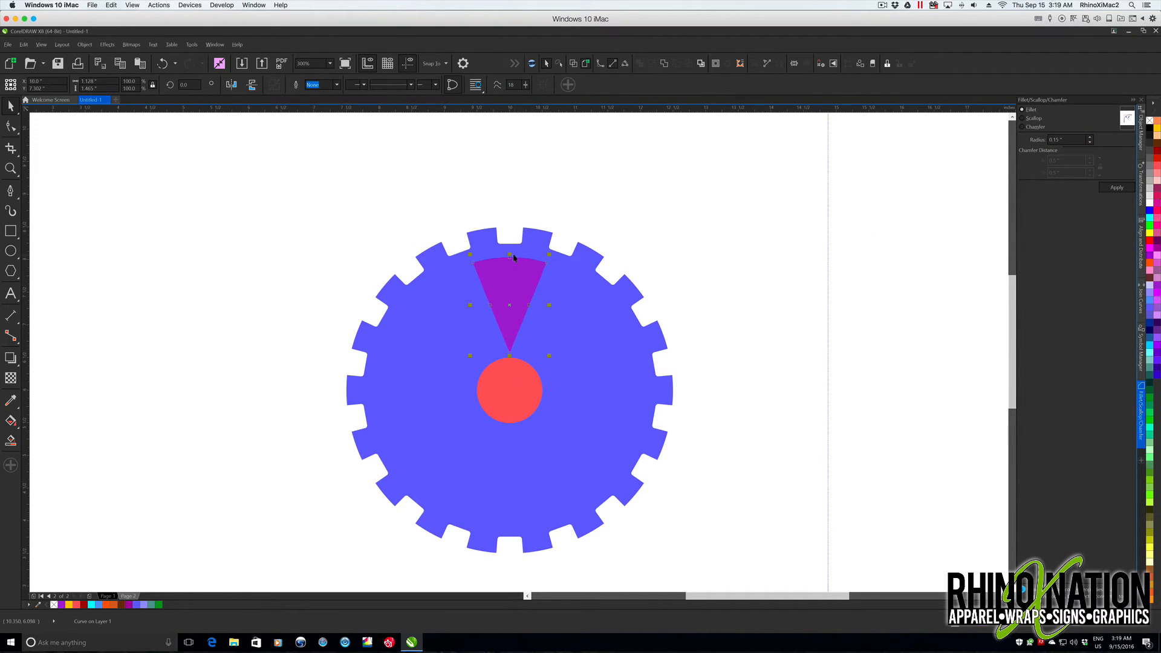
pyautogui.scroll(2, 504, 283)
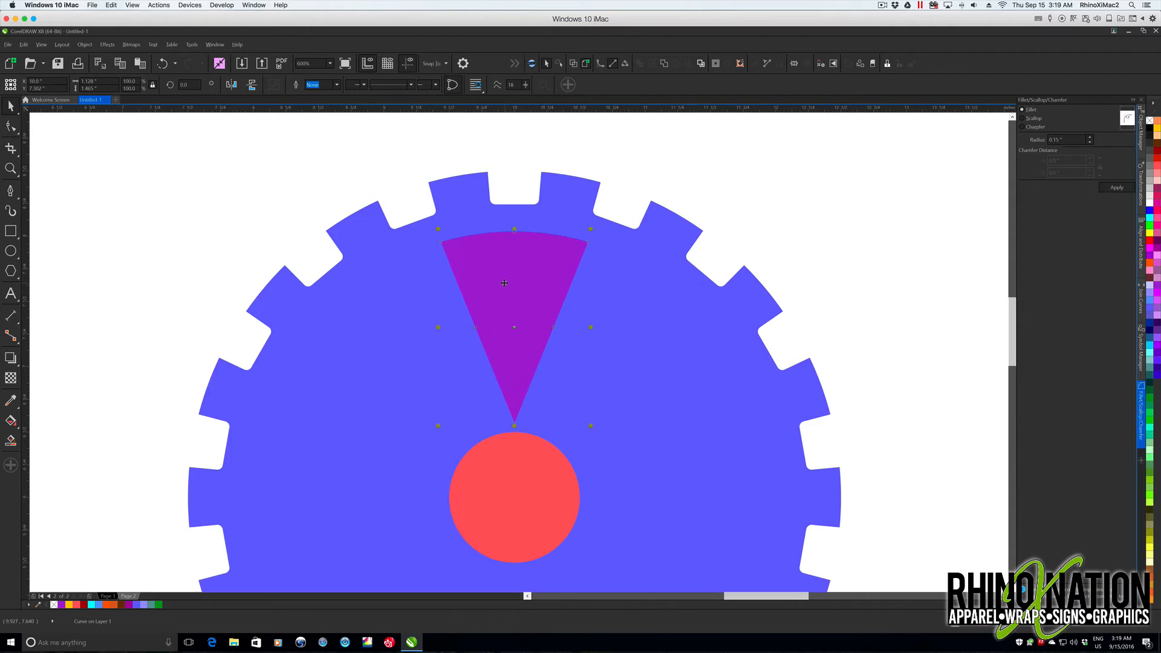
pyautogui.scroll(2, 503, 298)
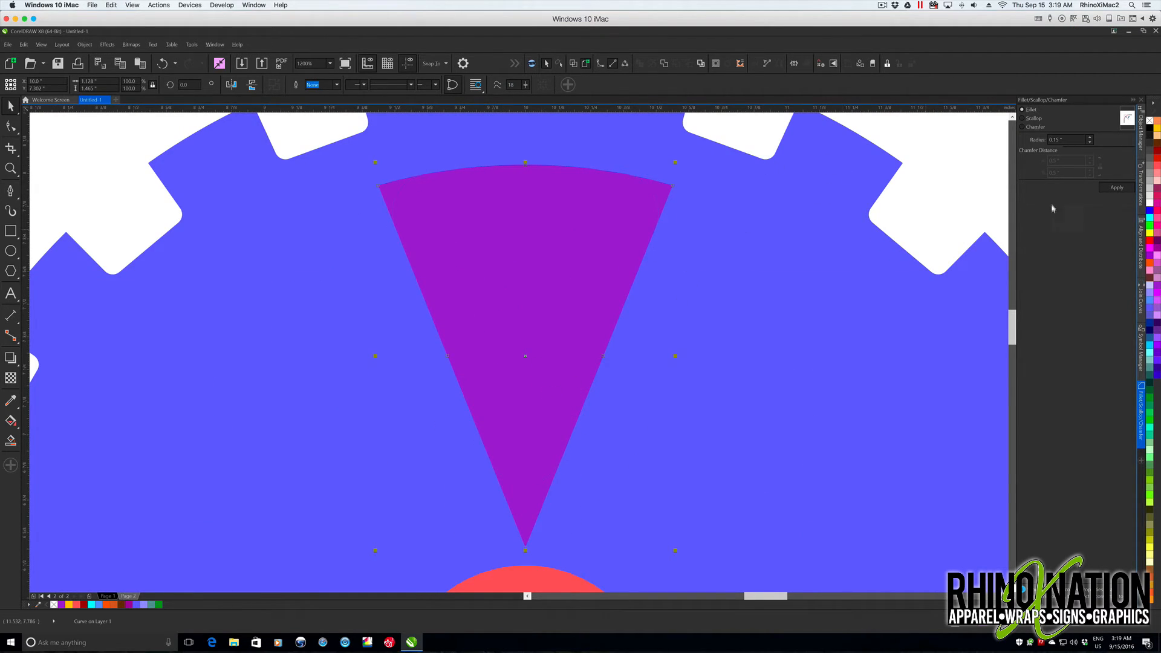
pyautogui.click(1156, 129)
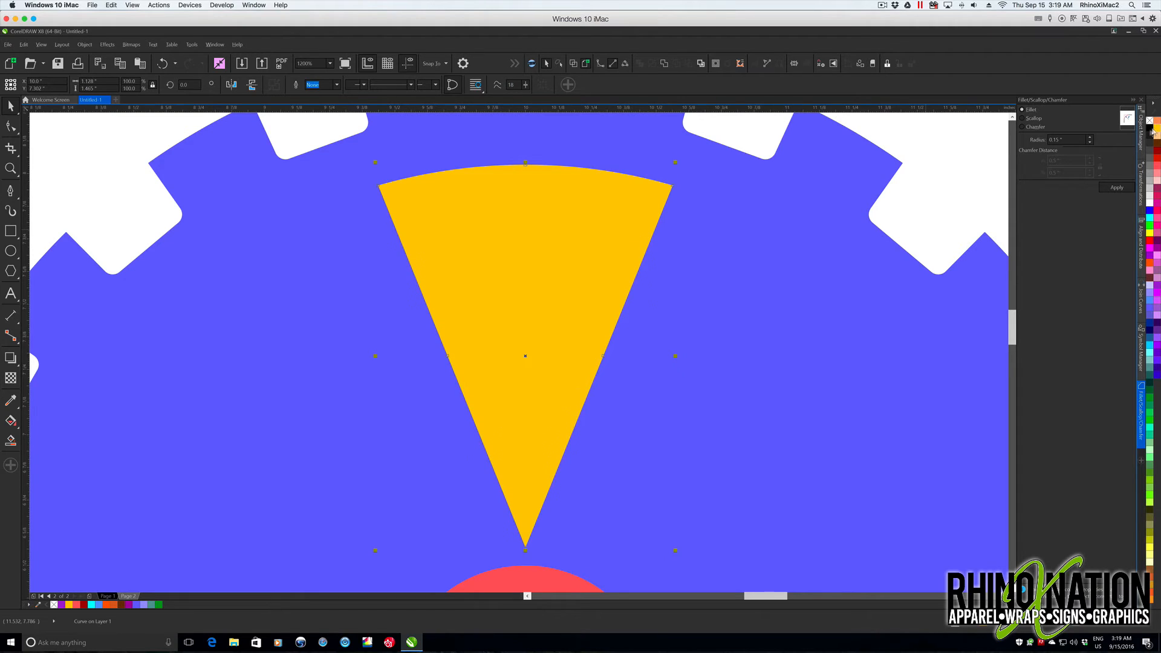
# - Round the wedge's corners with a 0.15 in fillet
pyautogui.click(1072, 140)
pyautogui.write('0.18')
pyautogui.doubleClick(1077, 140)
pyautogui.press('BackSpace')
pyautogui.press('Tab')
pyautogui.click(1119, 188)
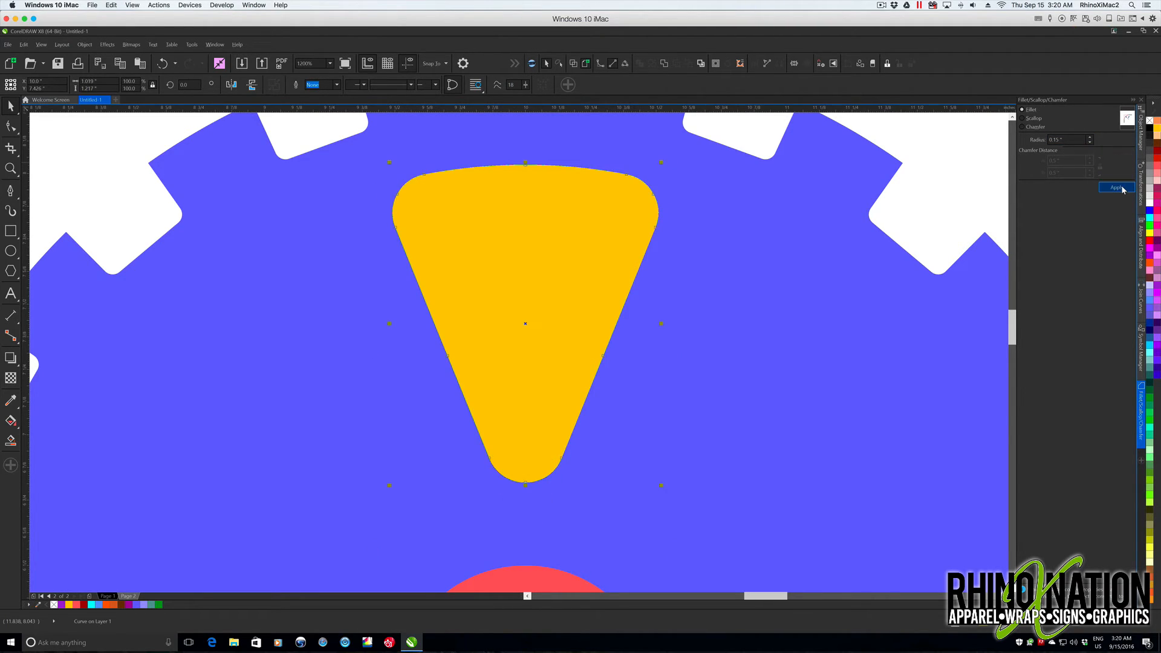
# - Stretch the rounded wedge down toward the red center circle to about 1.38 in high
pyautogui.scroll(-2, 716, 375)
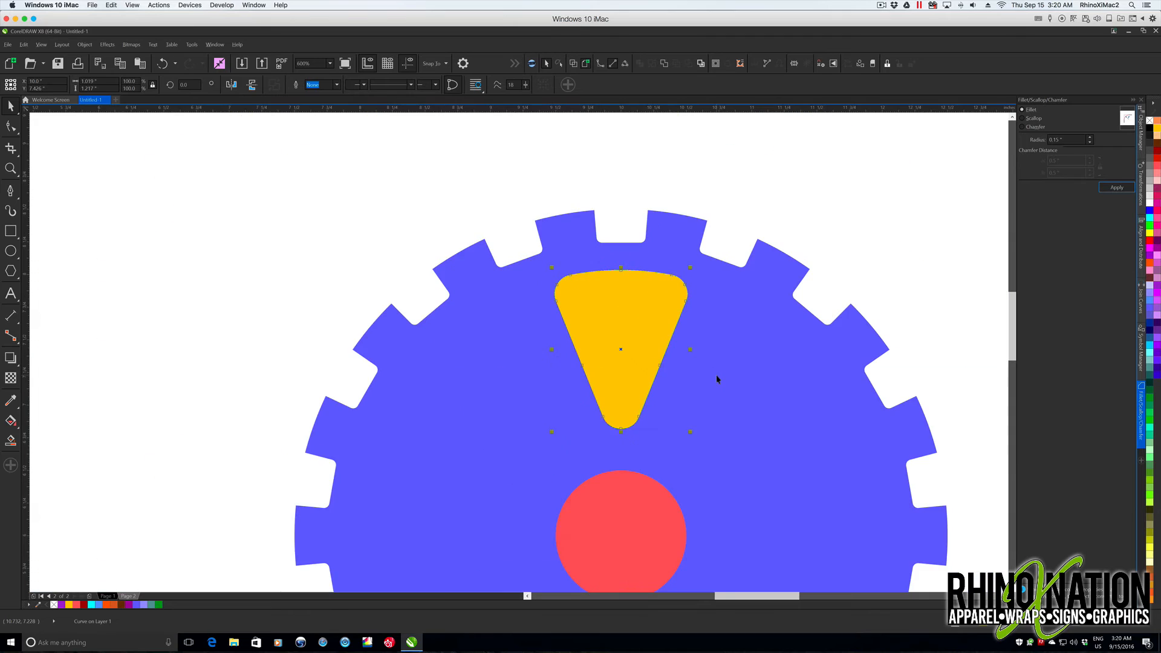
pyautogui.moveTo(621, 433); pyautogui.dragTo(622, 454)
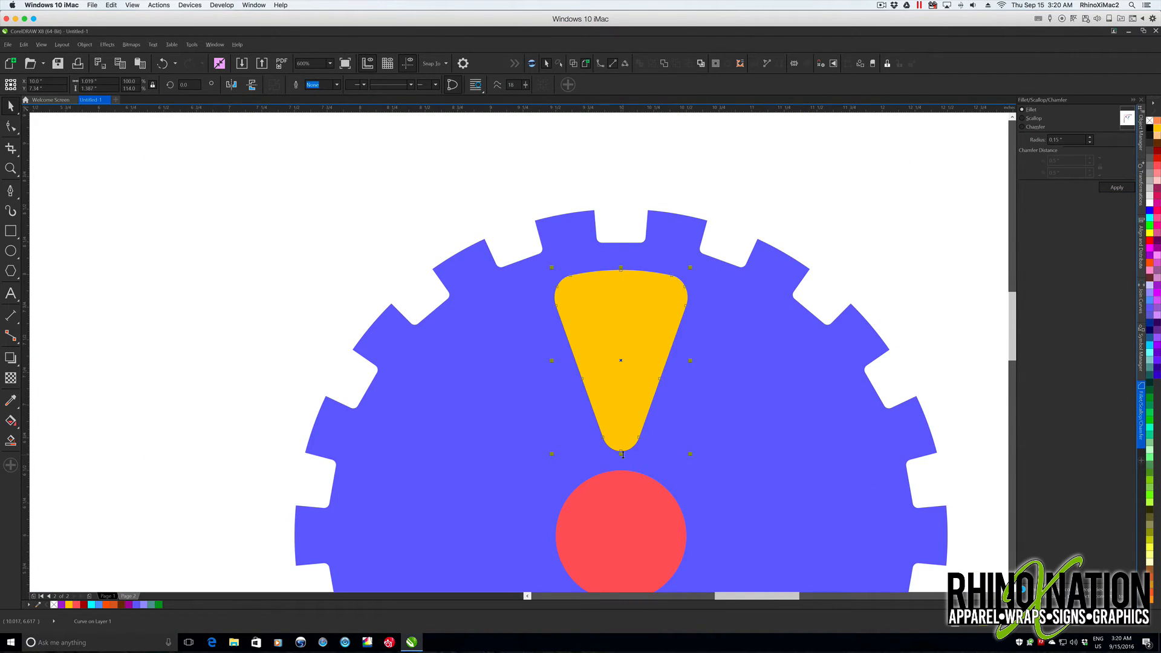
pyautogui.moveTo(620, 455); pyautogui.dragTo(621, 457)
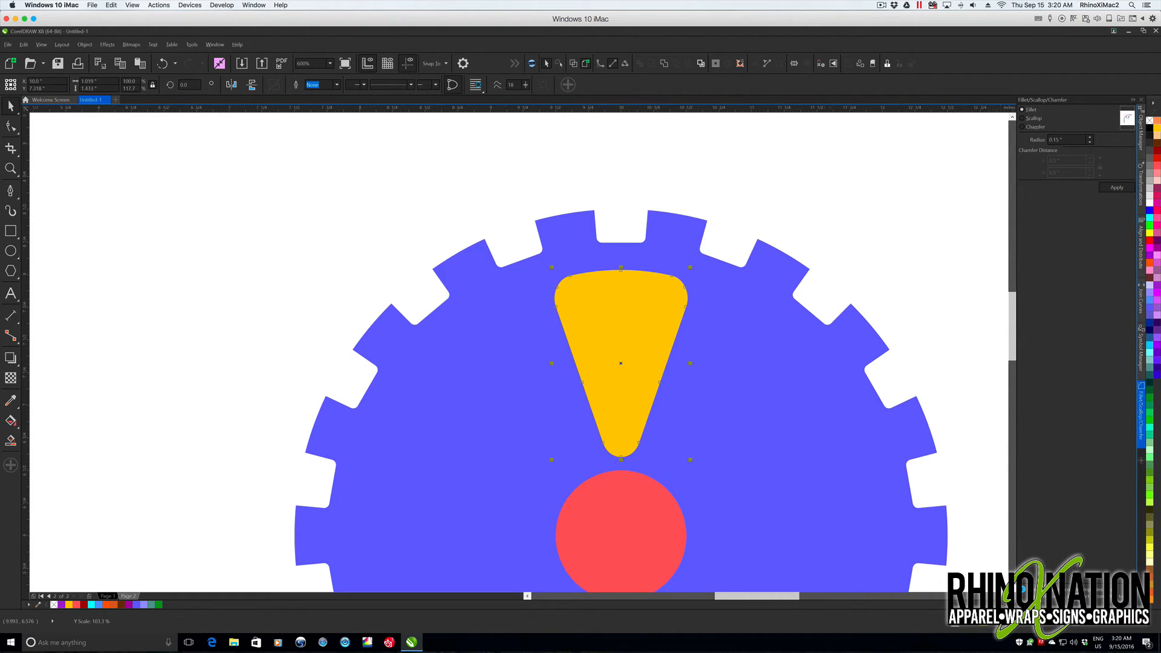
pyautogui.press('F3')
# - Save the rounded wedge as a new symbol named "triangle 2"
pyautogui.click(1141, 358)
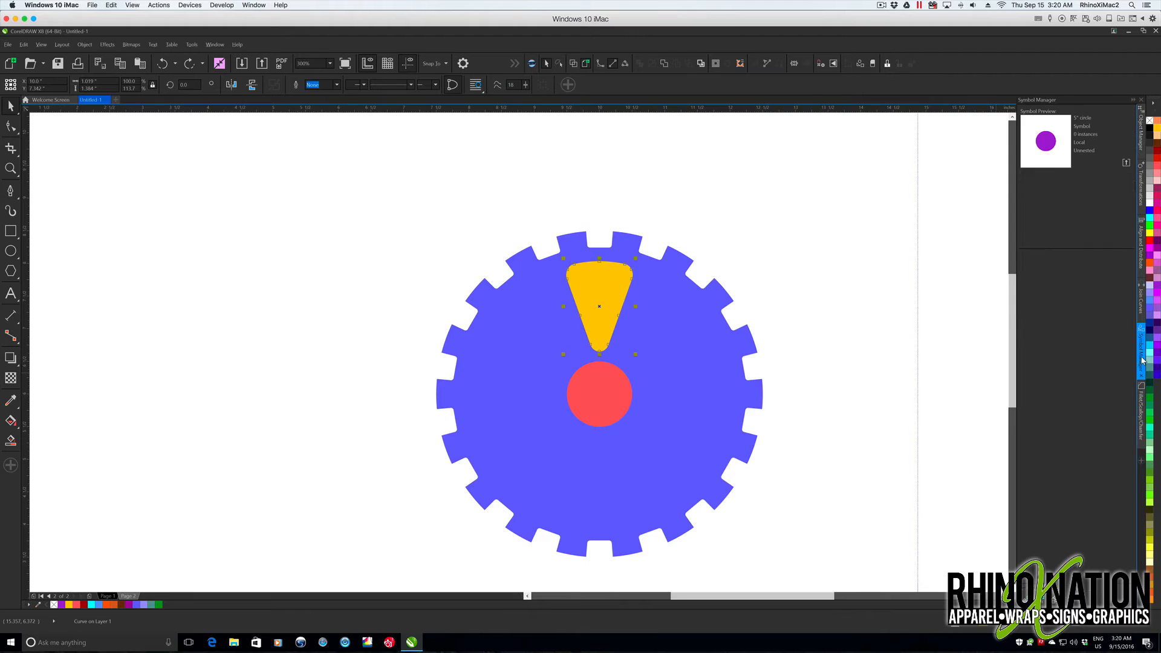
pyautogui.moveTo(603, 290); pyautogui.dragTo(932, 361)
pyautogui.moveTo(1049, 404); pyautogui.dragTo(1050, 402)
pyautogui.write('triangle 2')
pyautogui.press('Return')
# - Set the wedge's rotation center to the gear's center and rotate it by 360/5 degrees with 0 copies
pyautogui.click(599, 306)
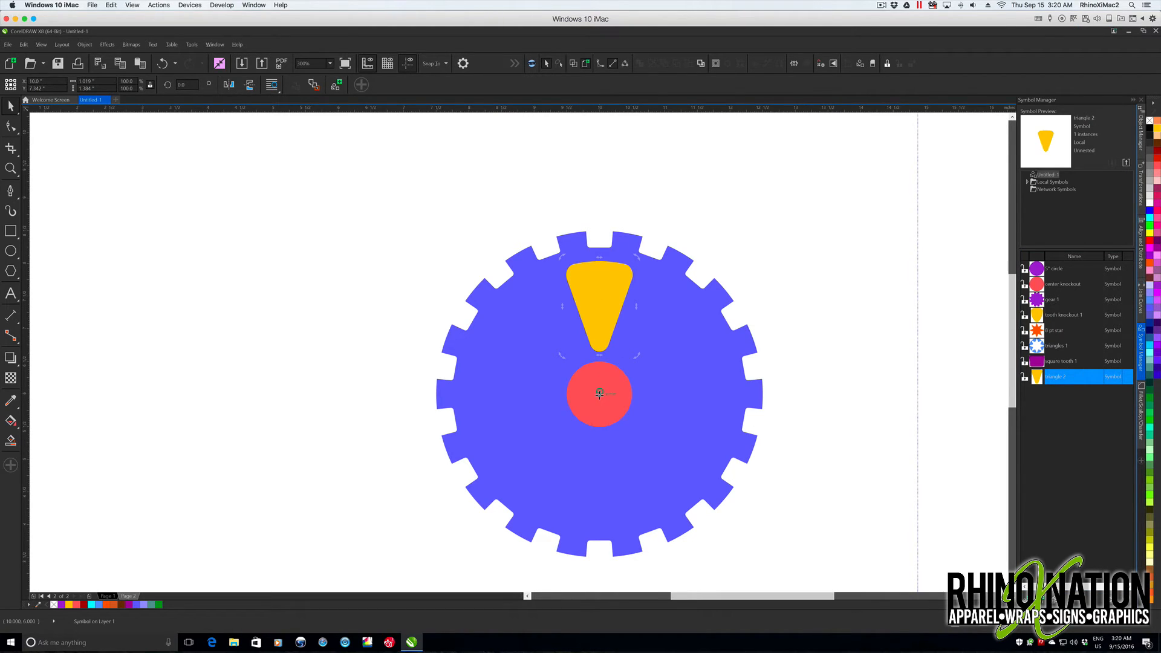
pyautogui.click(620, 322)
pyautogui.doubleClick(610, 316)
pyautogui.click(1142, 185)
pyautogui.moveTo(1063, 126); pyautogui.dragTo(1030, 128)
pyautogui.write('3')
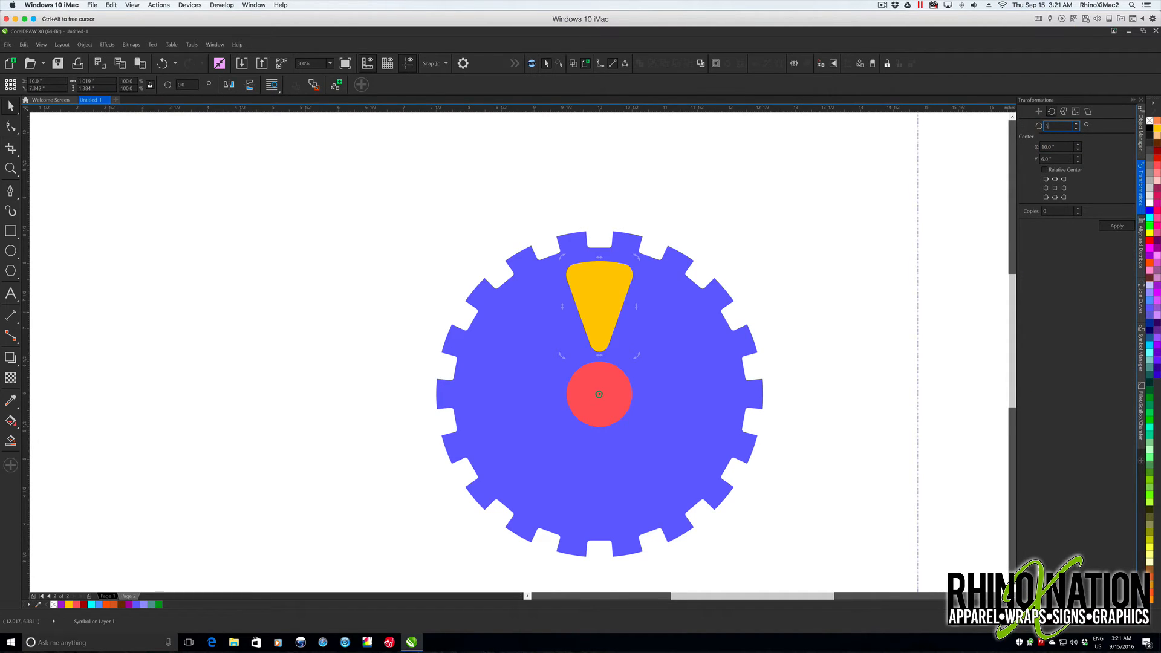
pyautogui.write('60/5')
pyautogui.click(1113, 223)
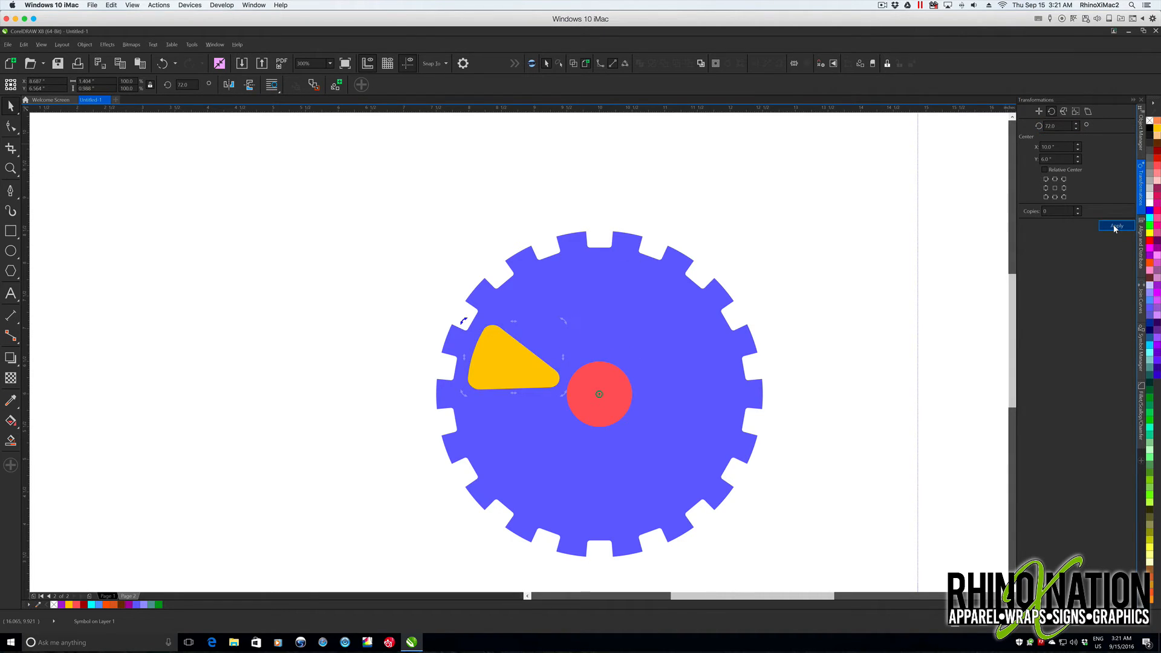
# - Set the rotation to 1 copy and apply it four times to distribute five wedges around the gear
pyautogui.click(1079, 209)
pyautogui.click(1118, 227)
pyautogui.click(1117, 226)
pyautogui.click(1118, 227)
pyautogui.click(1118, 227)
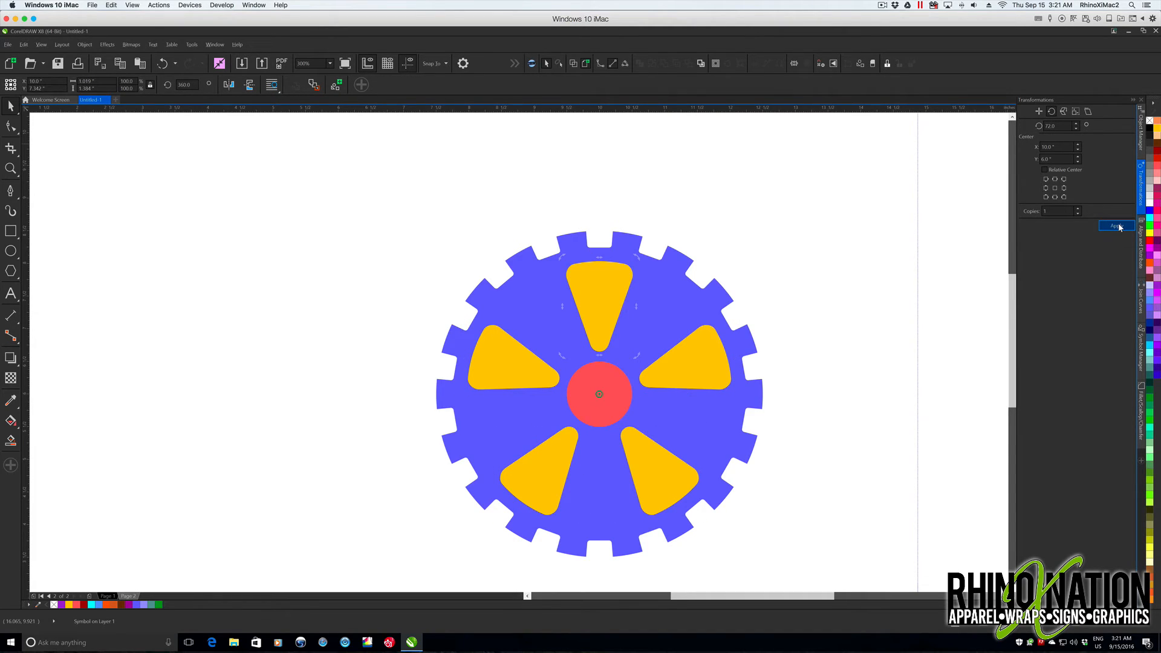
# - Revert all five wedge symbols to objects and select them together with the gear and center circle
pyautogui.click(590, 275)
pyautogui.rightClick(587, 276)
pyautogui.click(619, 315)
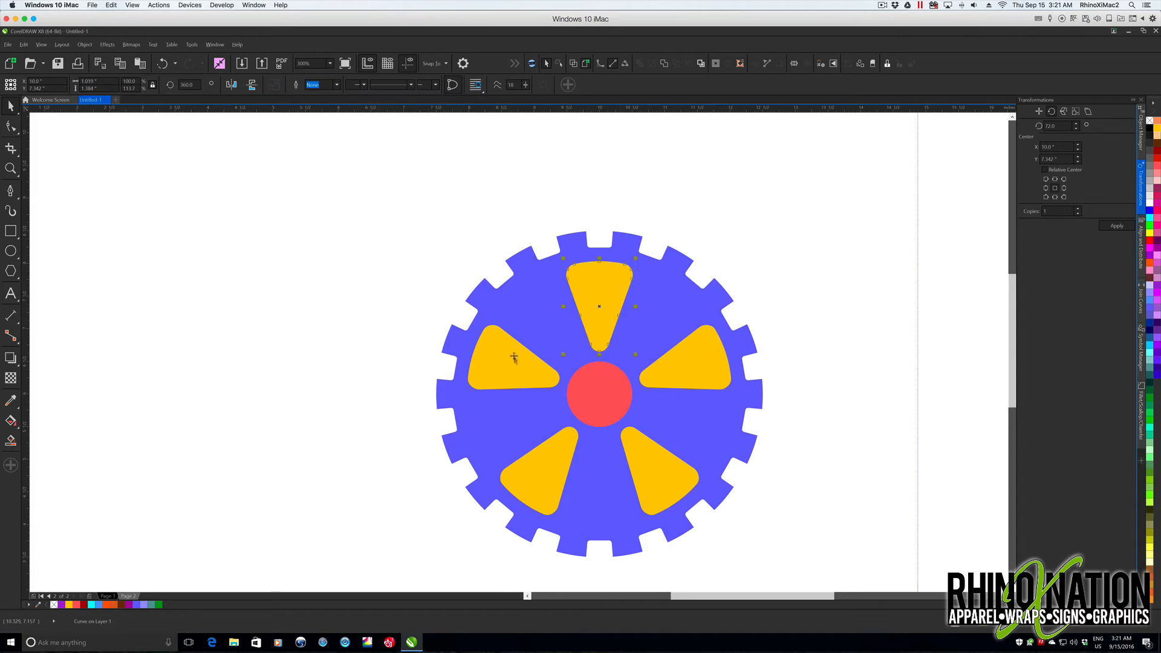
pyautogui.click(543, 462)
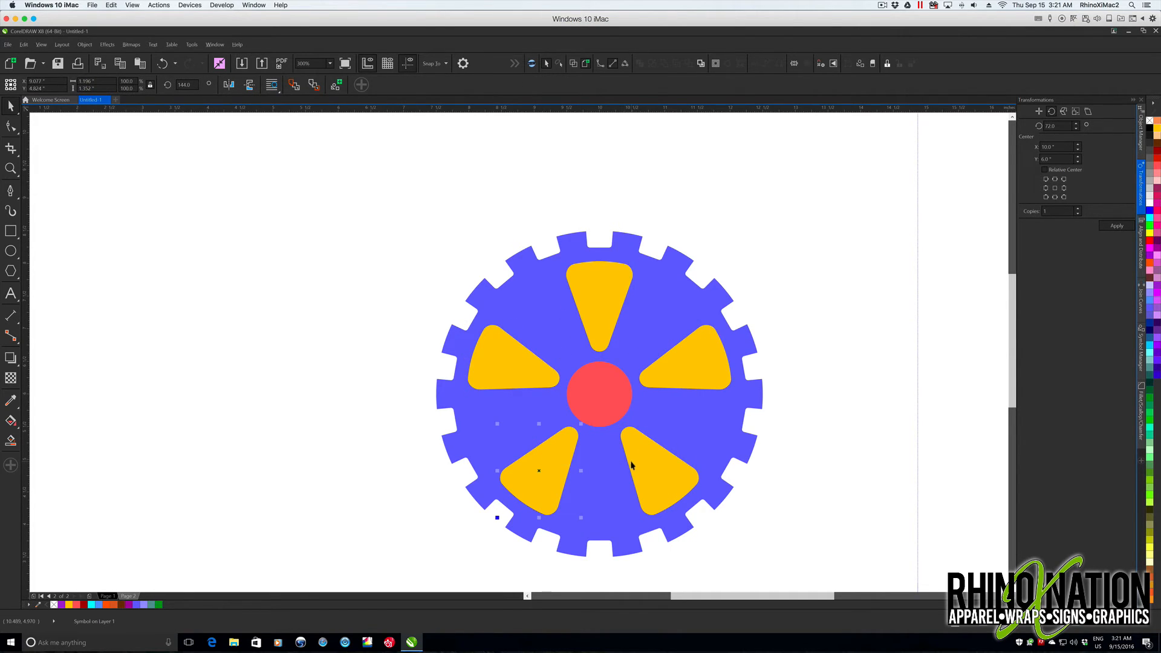
pyautogui.keyDown('shift'); pyautogui.click(631, 464); pyautogui.keyUp('shift')
pyautogui.click(532, 478)
pyautogui.rightClick(551, 484)
pyautogui.click(590, 223)
pyautogui.click(660, 471)
pyautogui.rightClick(659, 472)
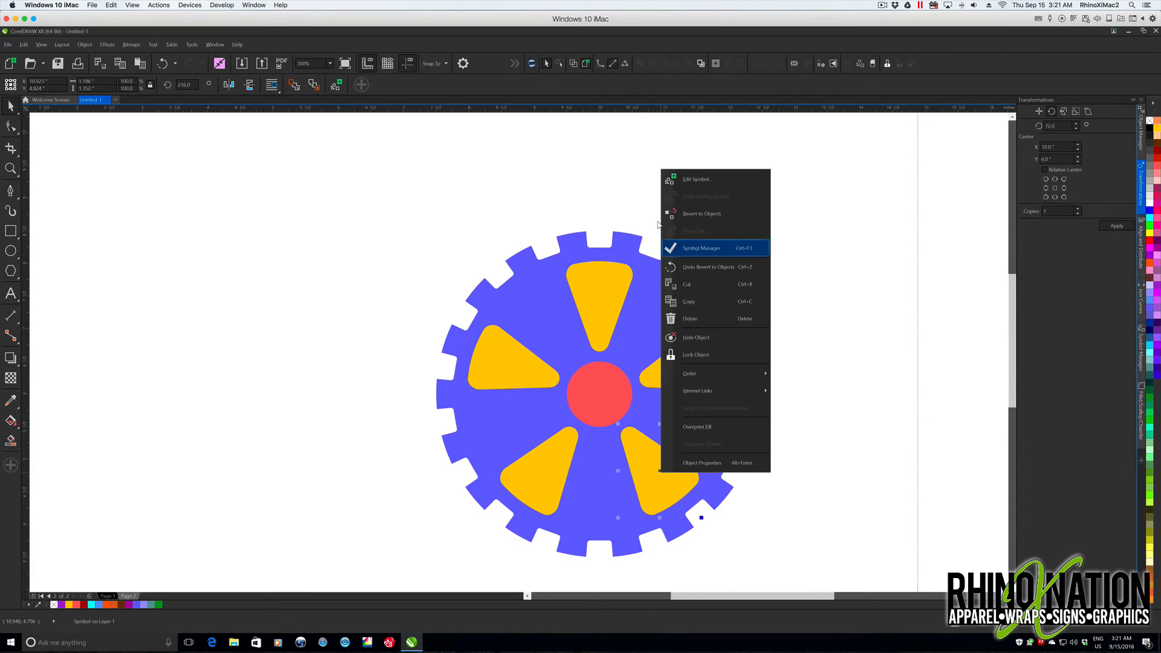
pyautogui.click(693, 213)
pyautogui.click(690, 367)
pyautogui.rightClick(691, 367)
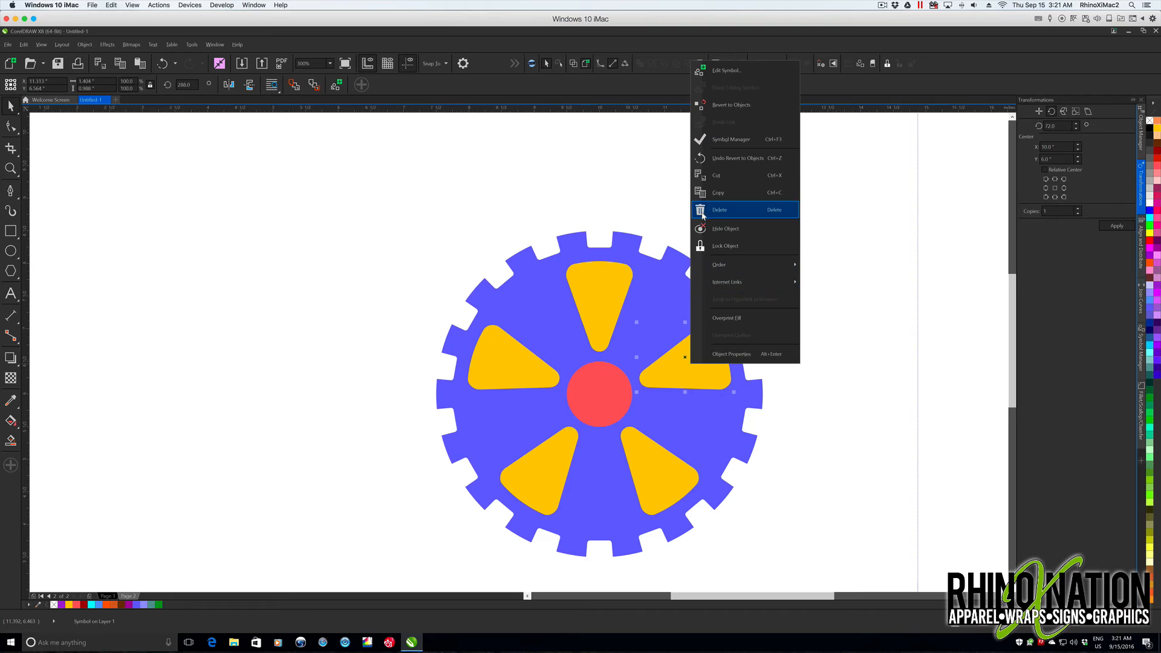
pyautogui.click(726, 108)
pyautogui.moveTo(813, 580); pyautogui.dragTo(814, 584)
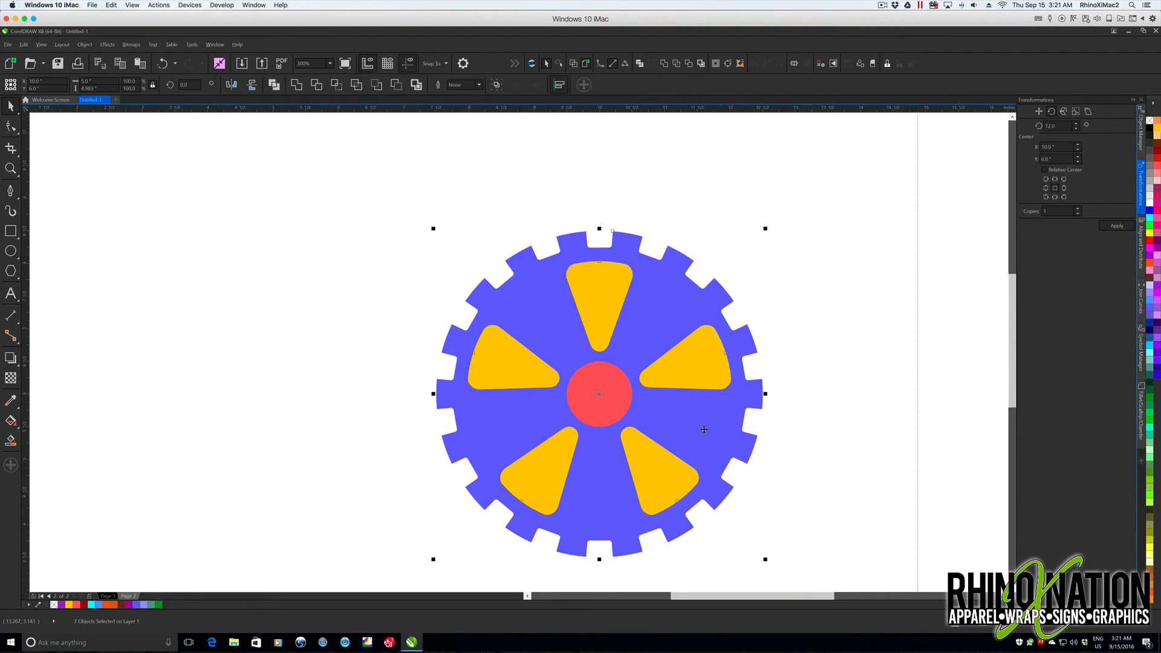
# - Try cutting the five wedges and center circle out of the gear and moving it to the page's upper-left corner
pyautogui.click(396, 85)
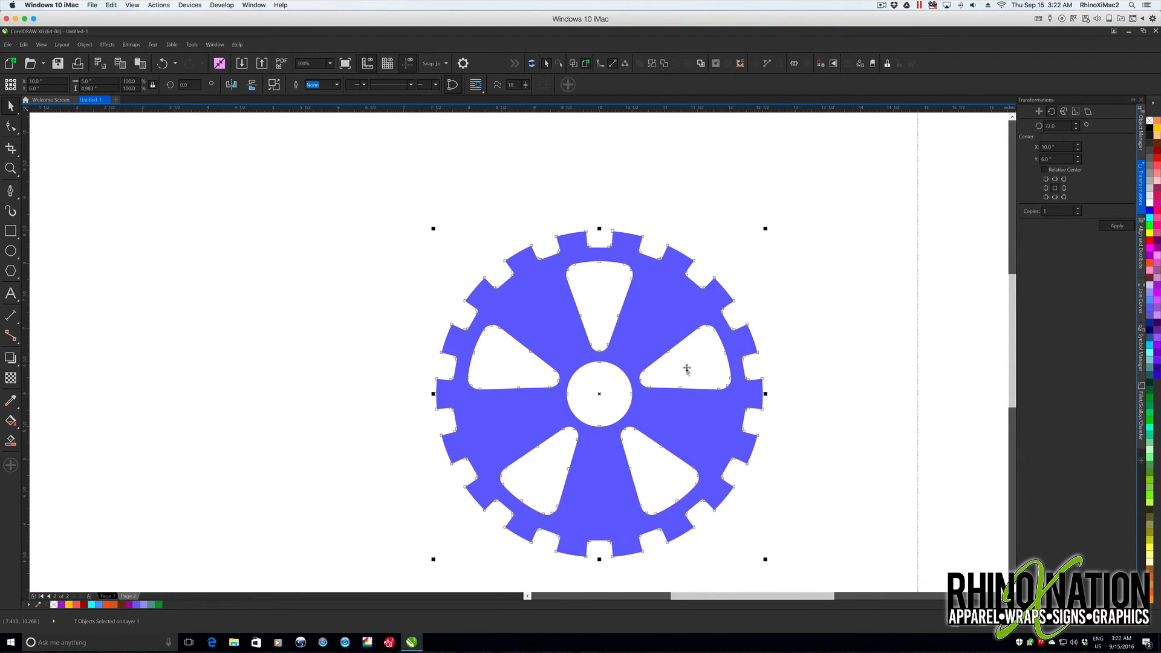
pyautogui.moveTo(658, 411); pyautogui.dragTo(360, 296)
pyautogui.scroll(-2, 436, 367)
pyautogui.click(526, 293)
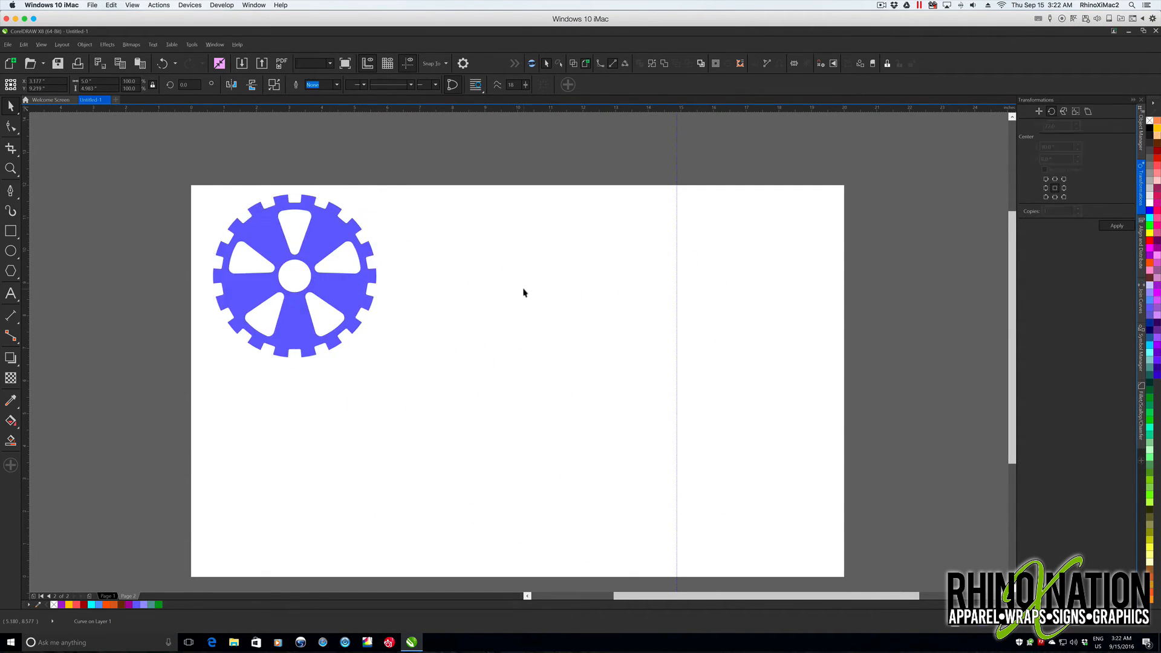
# - Show the symbol library and undo the gear's move and the cut of its openings
pyautogui.click(1141, 351)
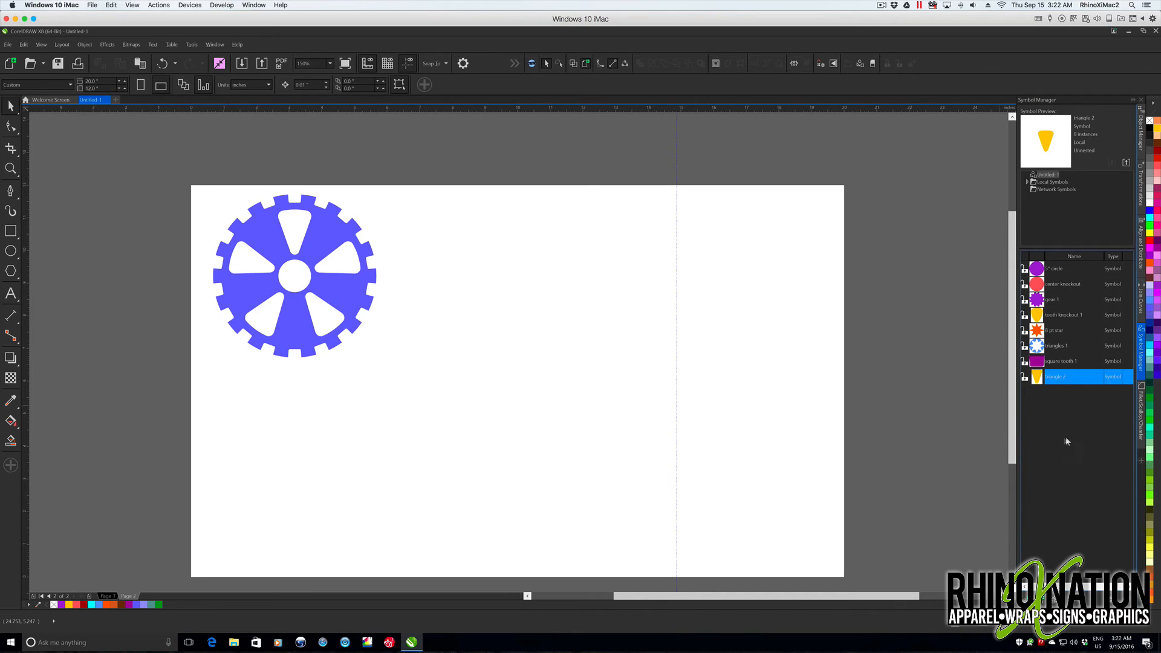
pyautogui.hotkey('ctrl', 'z')
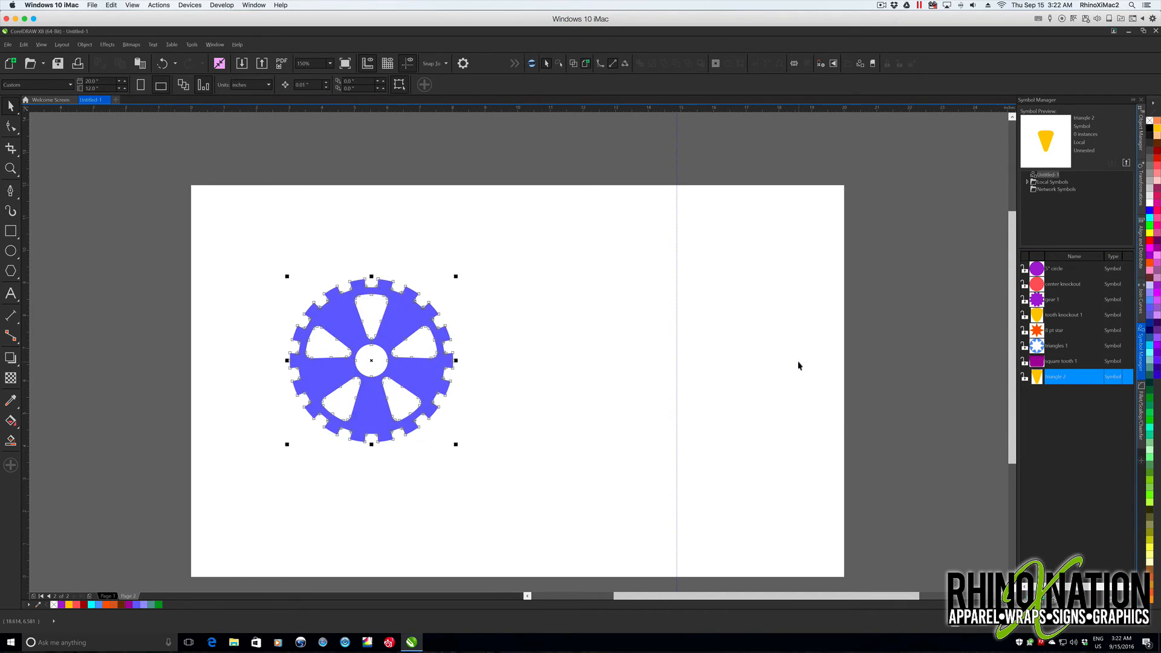
pyautogui.hotkey('ctrl', 'z')
pyautogui.hotkey('ctrl', 'z')
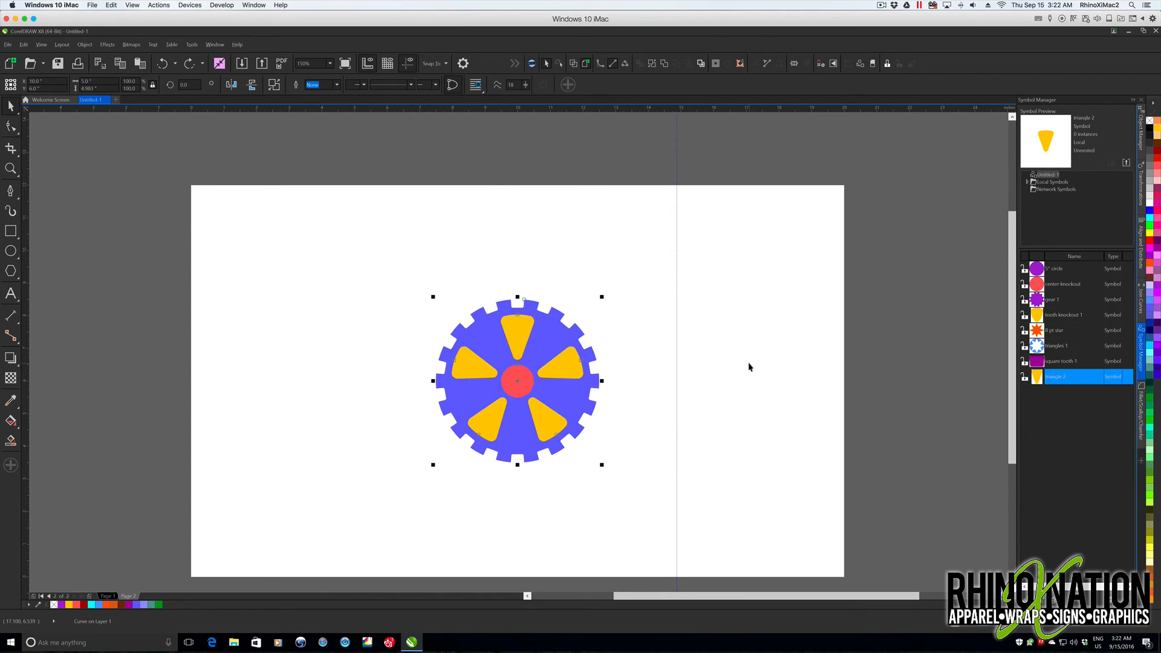
# - Save the solid blue gear as a new symbol named "gear 2" and revert its placed instance to objects
pyautogui.moveTo(596, 342); pyautogui.dragTo(1043, 405)
pyautogui.click(1059, 391)
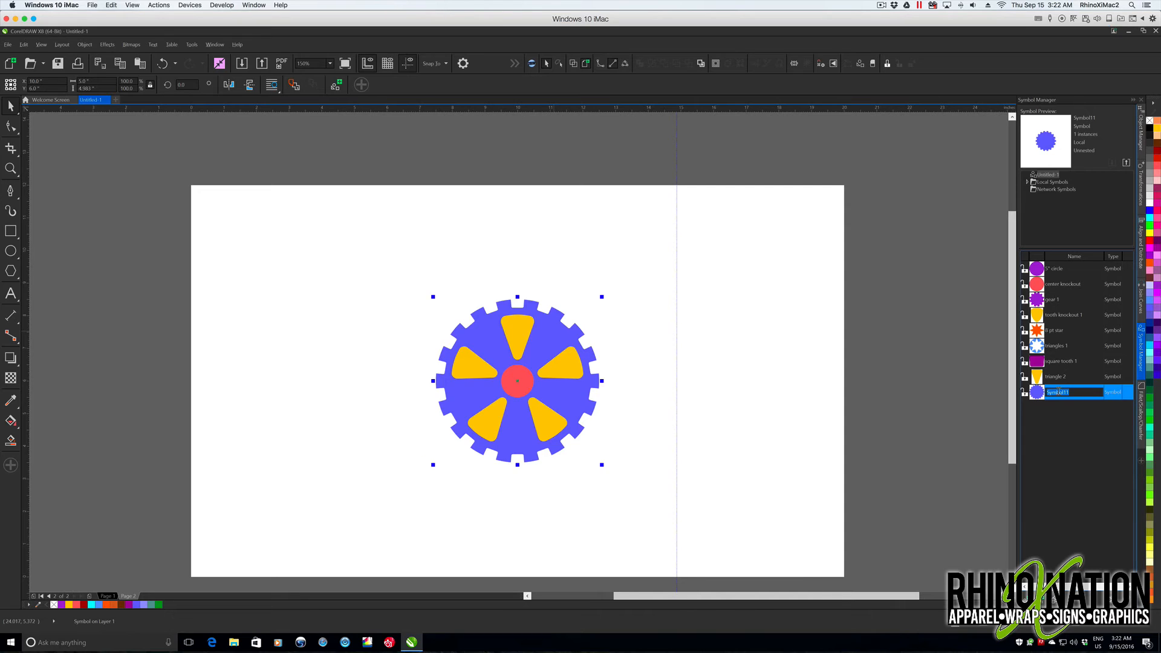
pyautogui.write('gear 2')
pyautogui.press('Return')
pyautogui.rightClick(548, 334)
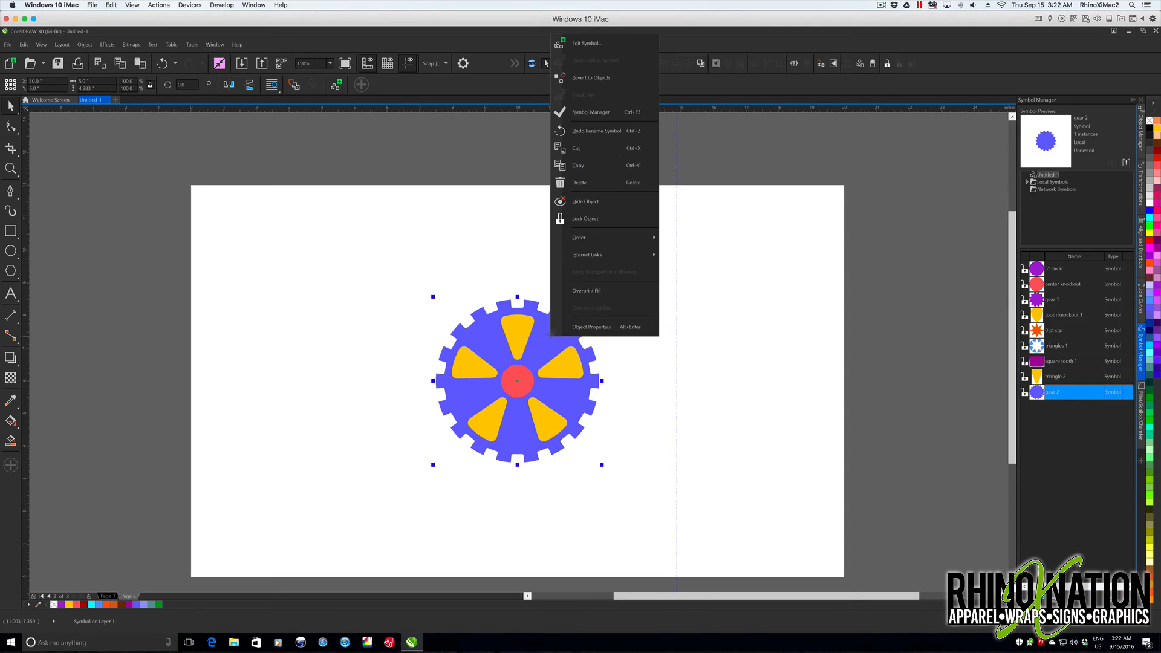
pyautogui.click(591, 75)
# - Cut the five wedges and center circle out of the gear and move it to the page's upper-left corner
pyautogui.moveTo(370, 259); pyautogui.dragTo(661, 511)
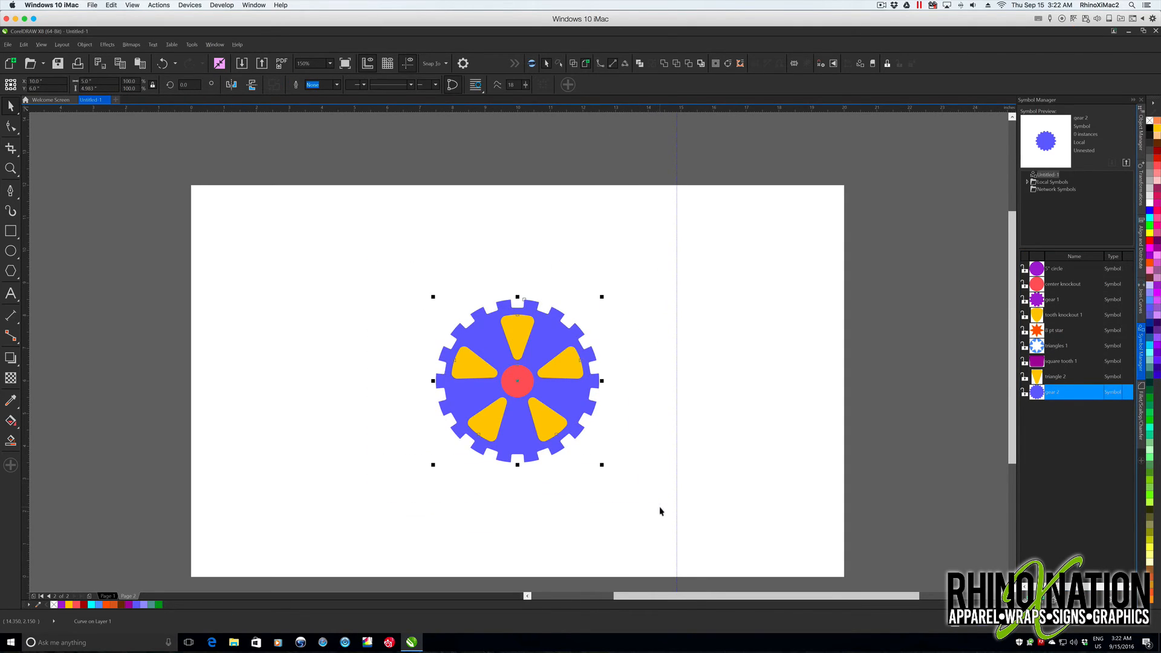
pyautogui.click(396, 84)
pyautogui.moveTo(542, 333); pyautogui.dragTo(317, 228)
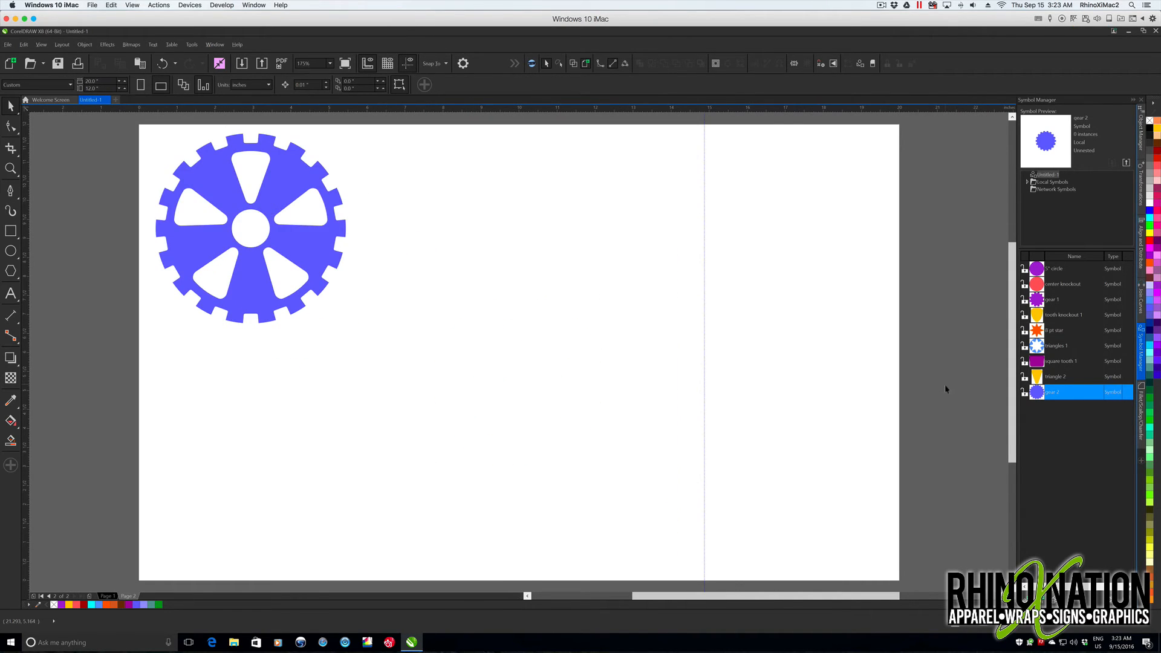
# - Place an instance of the "gear 2" symbol, revert it to objects and center it on the page
pyautogui.moveTo(1036, 397); pyautogui.dragTo(547, 368)
pyautogui.rightClick(603, 359)
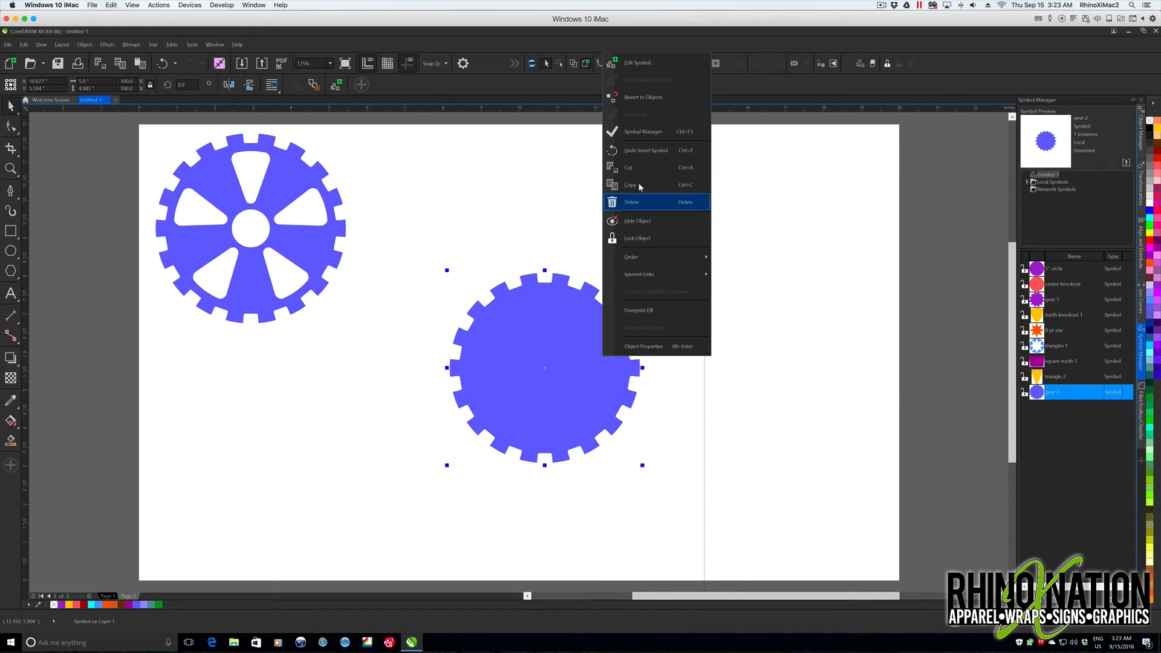
pyautogui.click(635, 98)
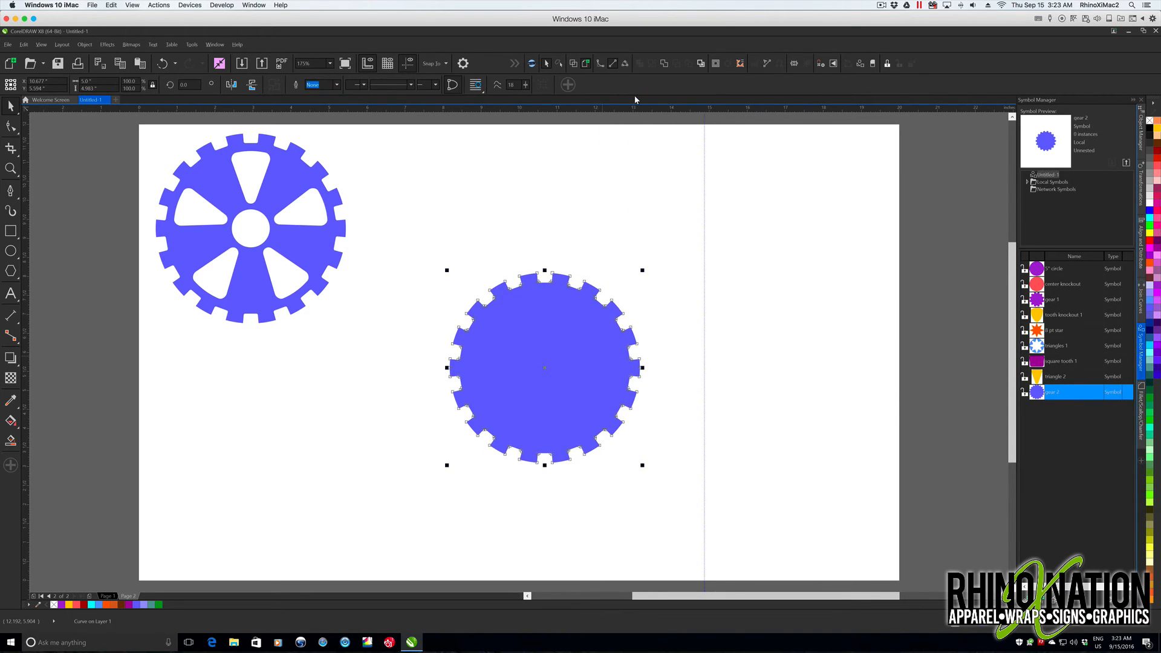
pyautogui.click(638, 130)
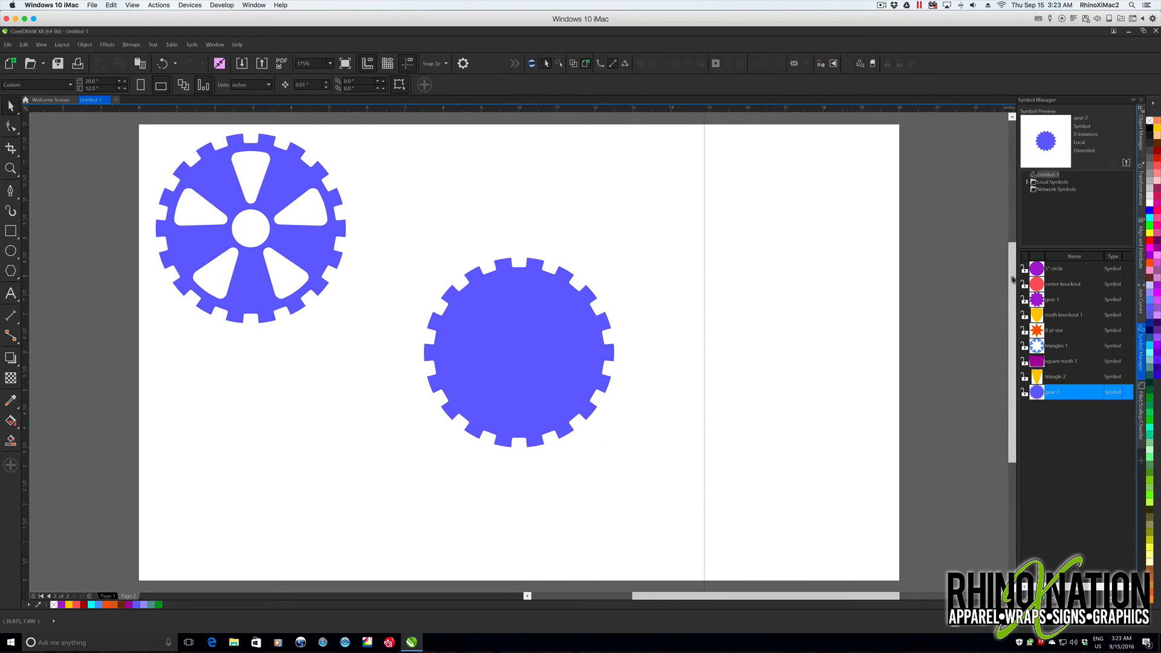
# - Add the 5" circle symbol as an editable object centered on the gear and shrink it to about 4" across inside the teeth
pyautogui.click(1043, 271)
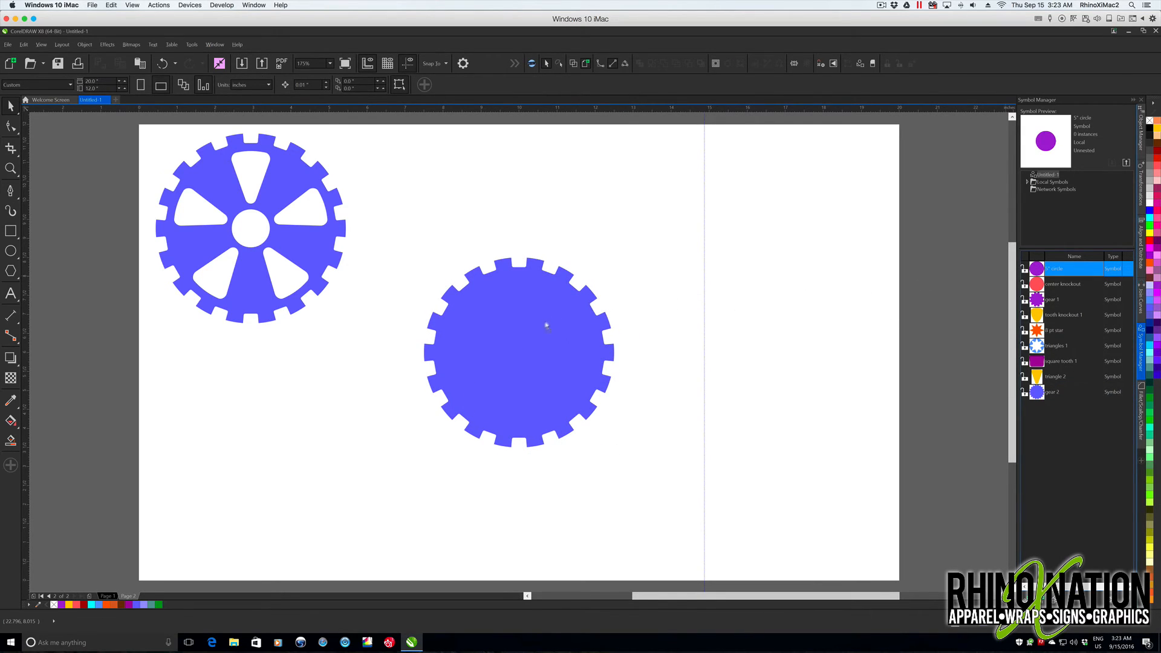
pyautogui.moveTo(546, 325); pyautogui.dragTo(564, 339)
pyautogui.press('p')
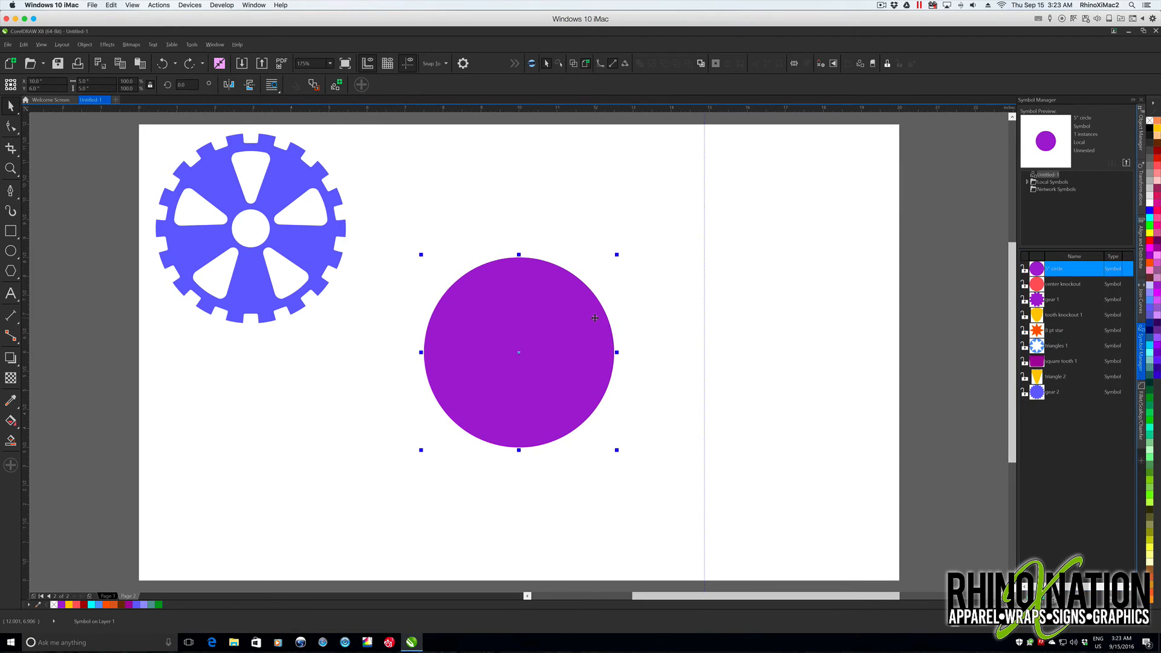
pyautogui.rightClick(595, 319)
pyautogui.click(633, 363)
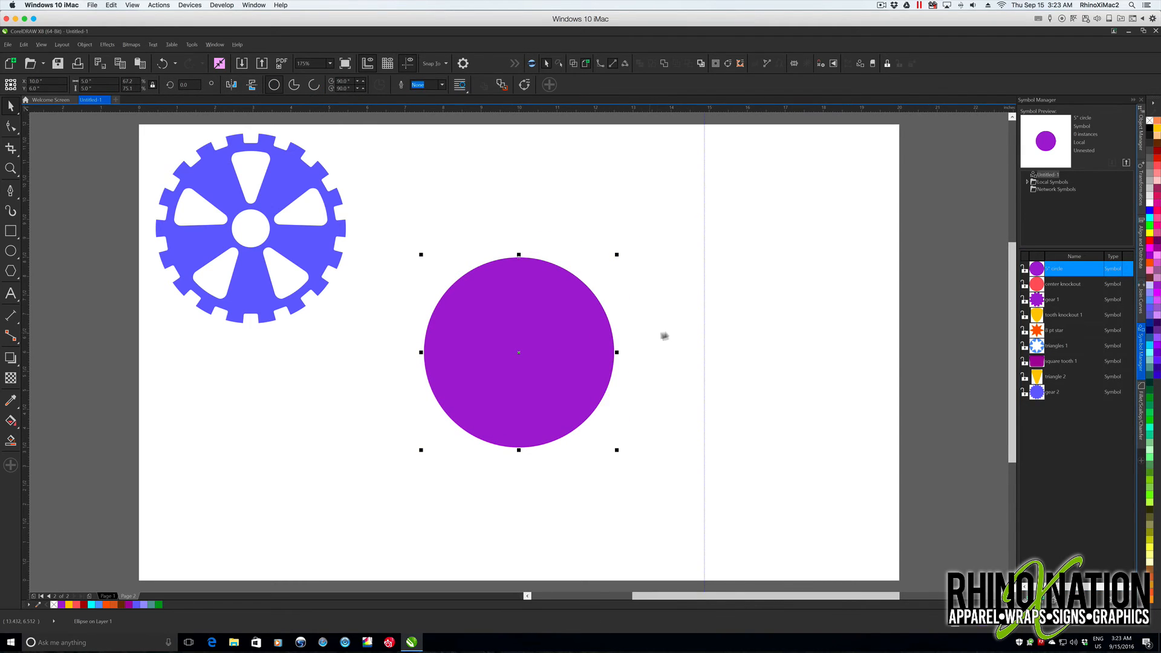
pyautogui.moveTo(617, 451); pyautogui.dragTo(600, 434)
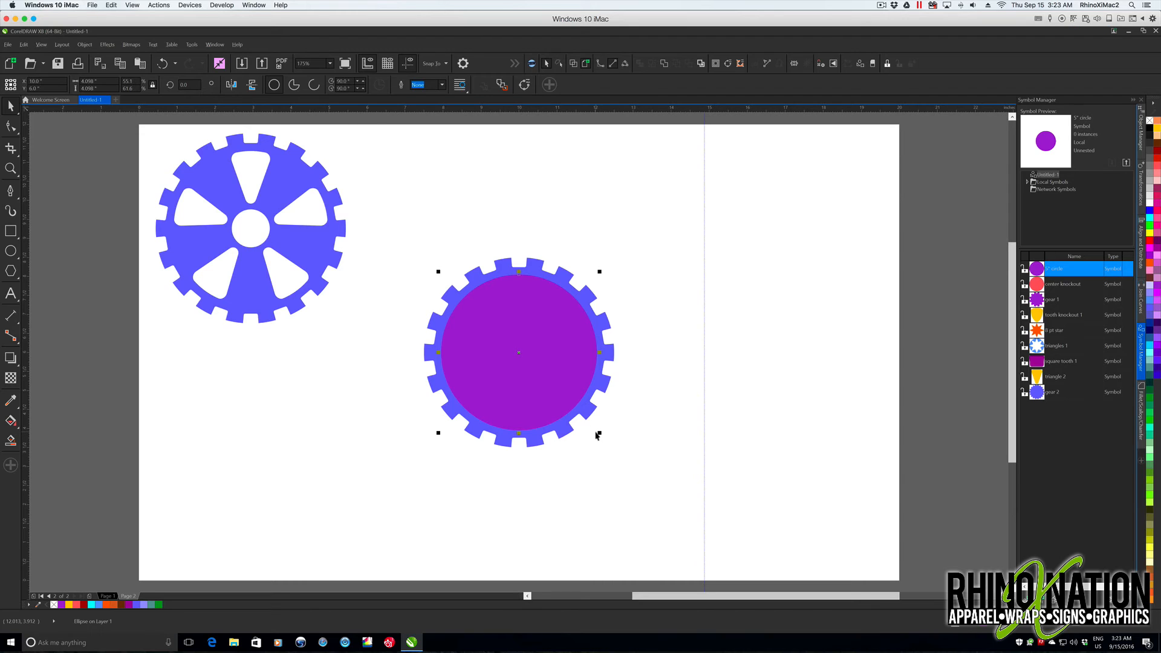
pyautogui.click(598, 435)
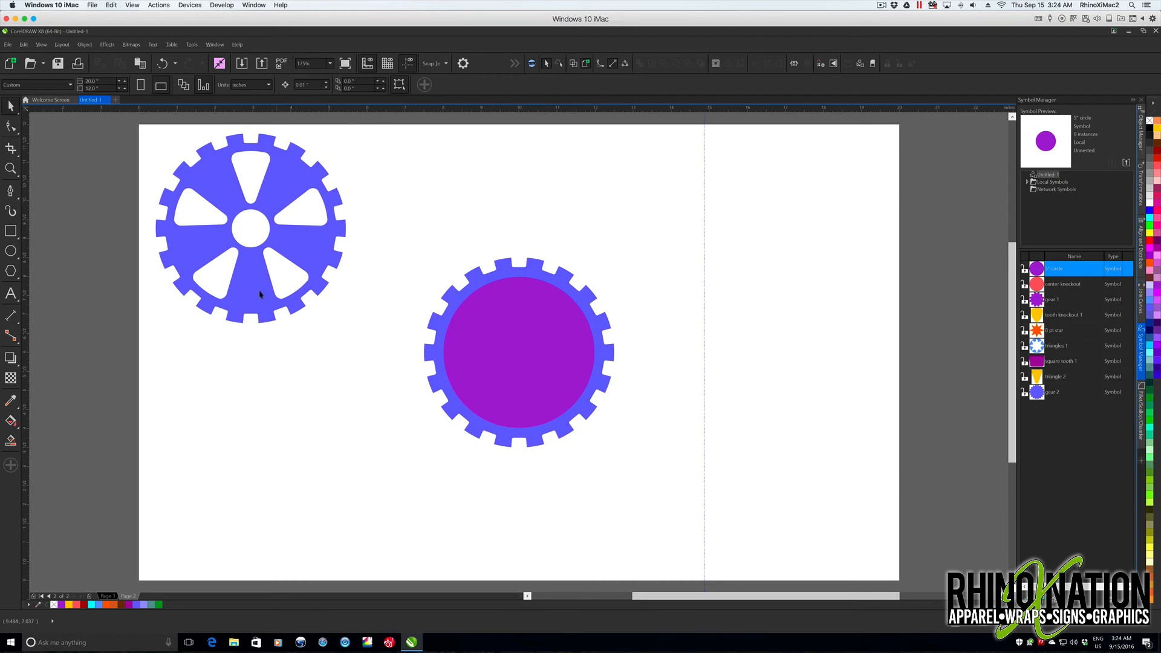
# - Draw a narrow vertical rectangle across the purple circle, center it on the page and set its width to 0.35"
pyautogui.click(11, 231)
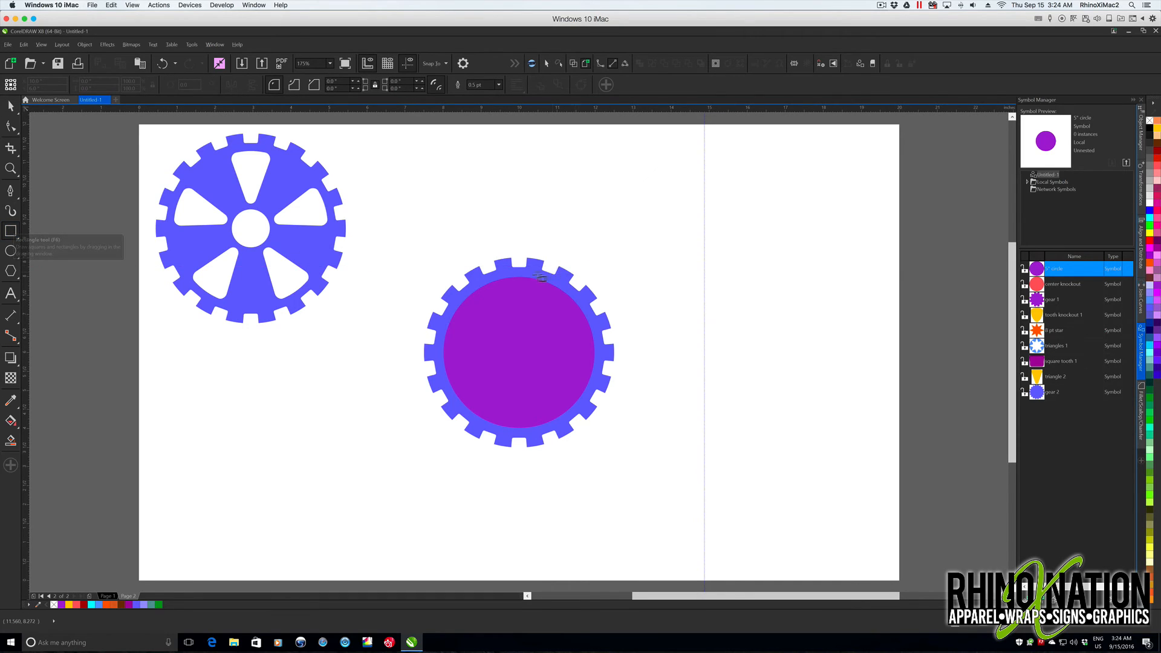
pyautogui.moveTo(518, 367); pyautogui.dragTo(525, 433)
pyautogui.press('p')
pyautogui.moveTo(89, 81); pyautogui.dragTo(125, 83)
pyautogui.press('Tab')
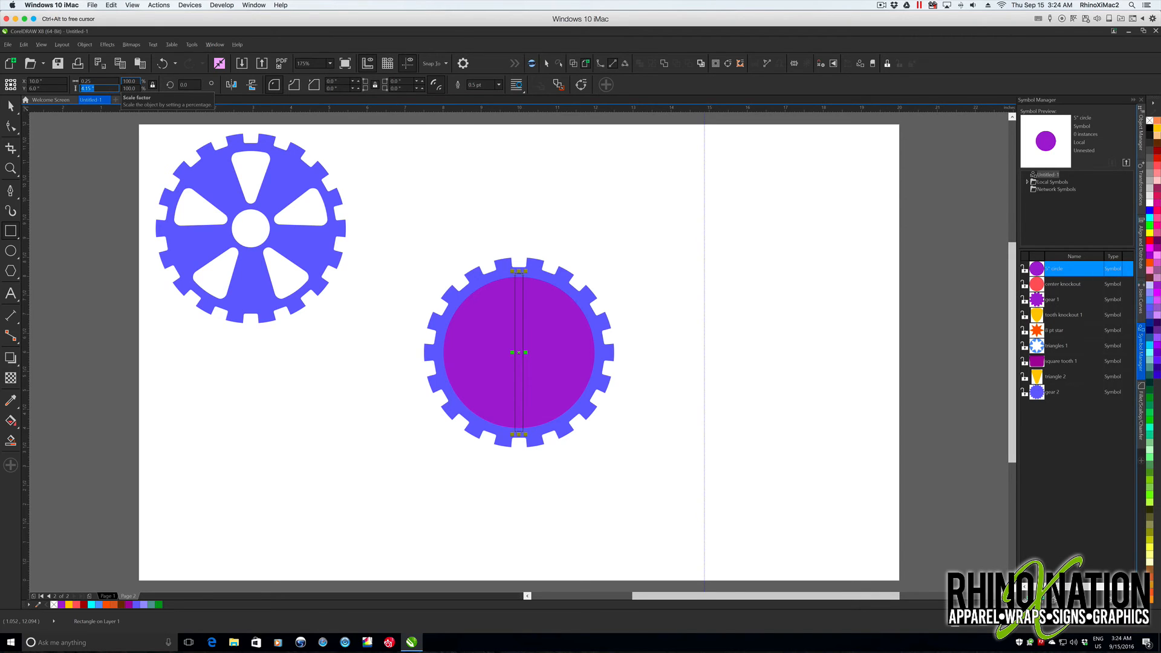
pyautogui.write('6.93')
pyautogui.press('Return')
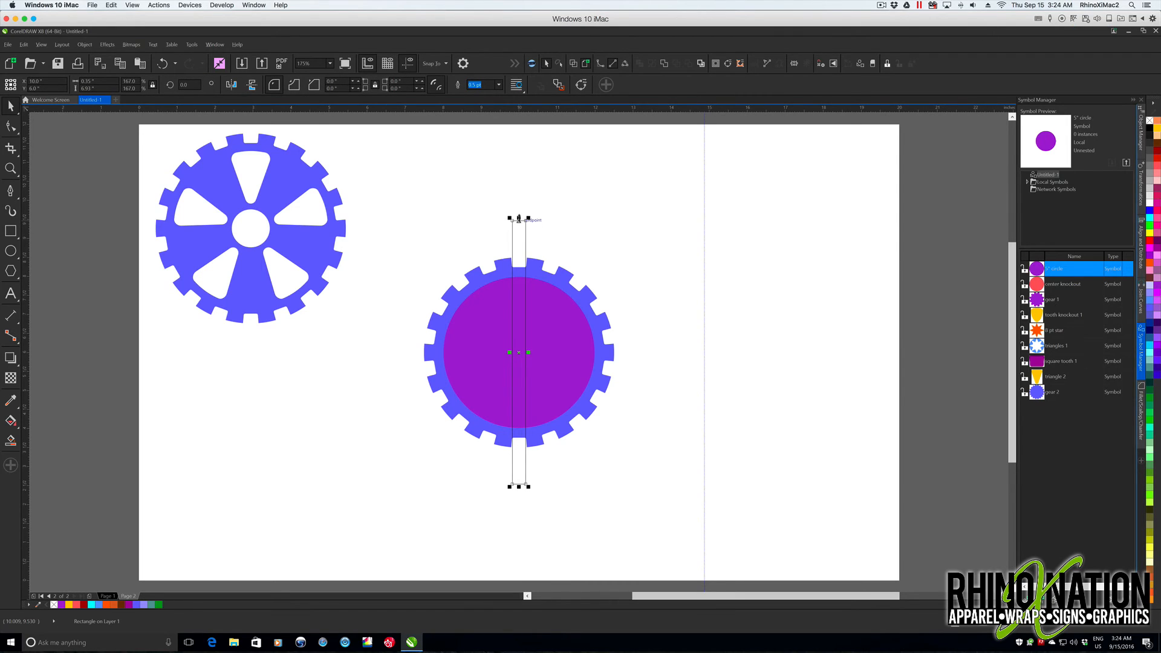
# - Resize the rectangle to 0.3" wide and about 4.1" high, and give it a yellow fill with no outline
pyautogui.moveTo(519, 218); pyautogui.dragTo(522, 271)
pyautogui.doubleClick(111, 81)
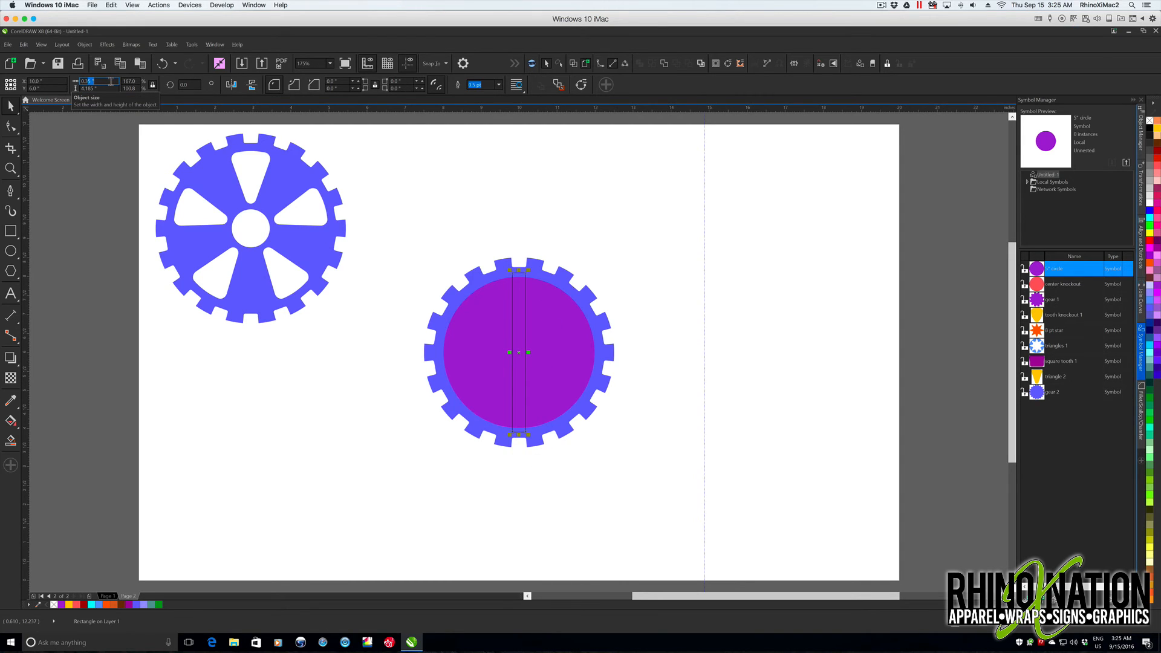
pyautogui.press('Return')
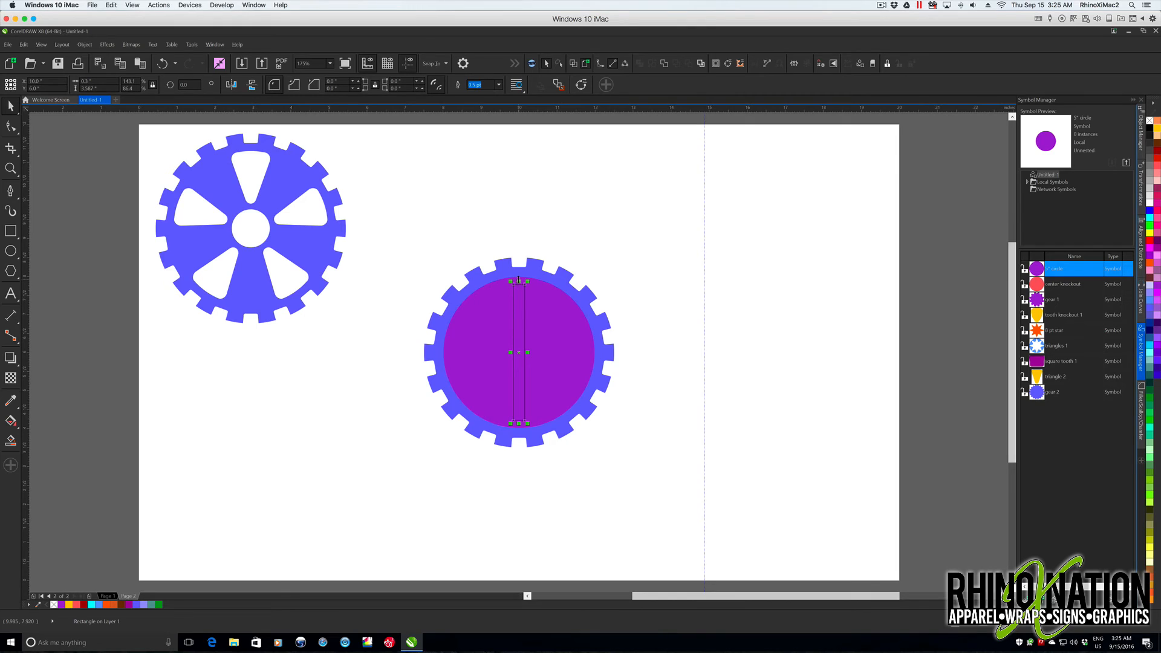
pyautogui.moveTo(519, 280); pyautogui.dragTo(521, 270)
pyautogui.click(1157, 128)
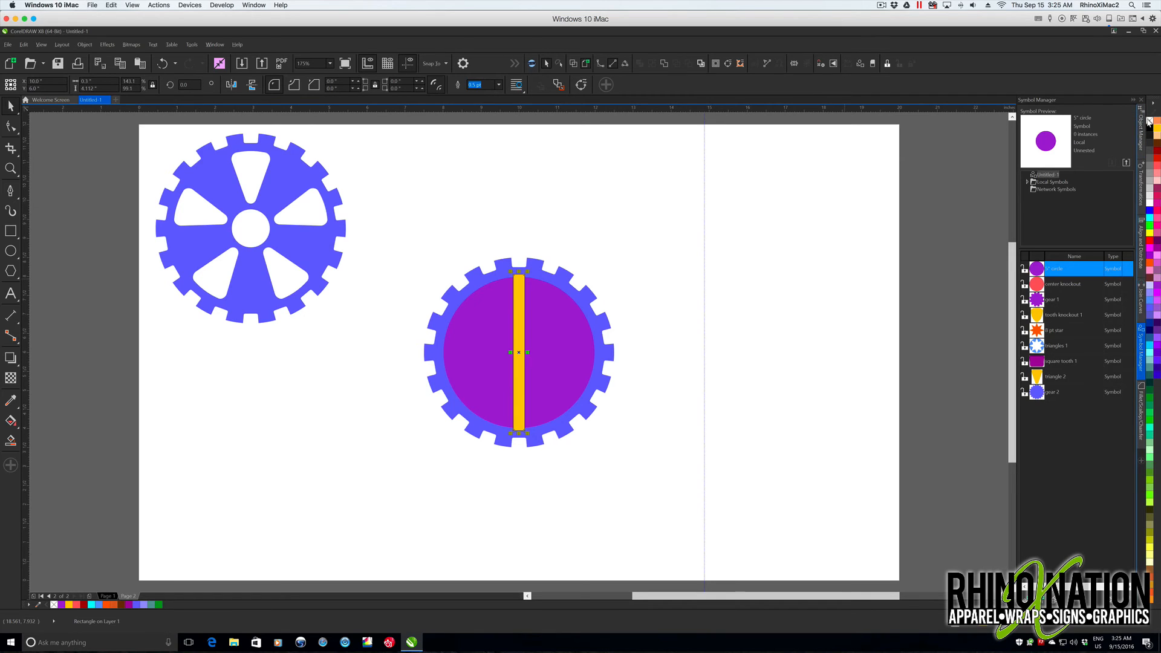
pyautogui.rightClick(1149, 121)
# - Rotate the yellow bar by 360/6 degrees with 1 copy, applied twice, to form six spokes
pyautogui.click(1141, 184)
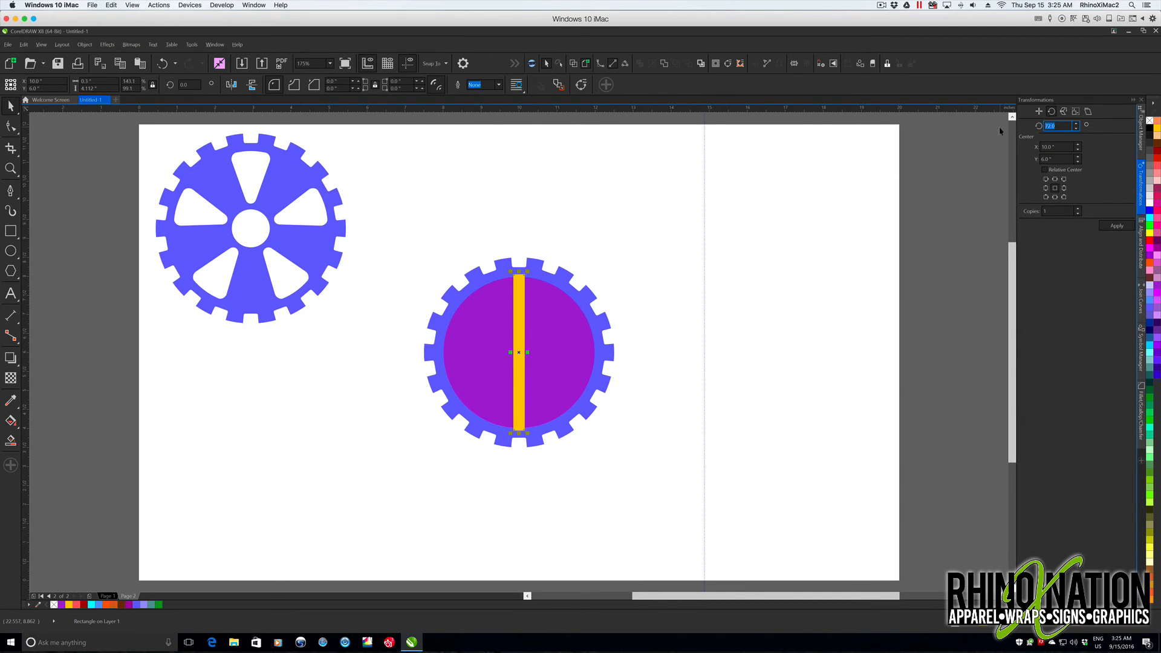
pyautogui.write('360/6')
pyautogui.press('Return')
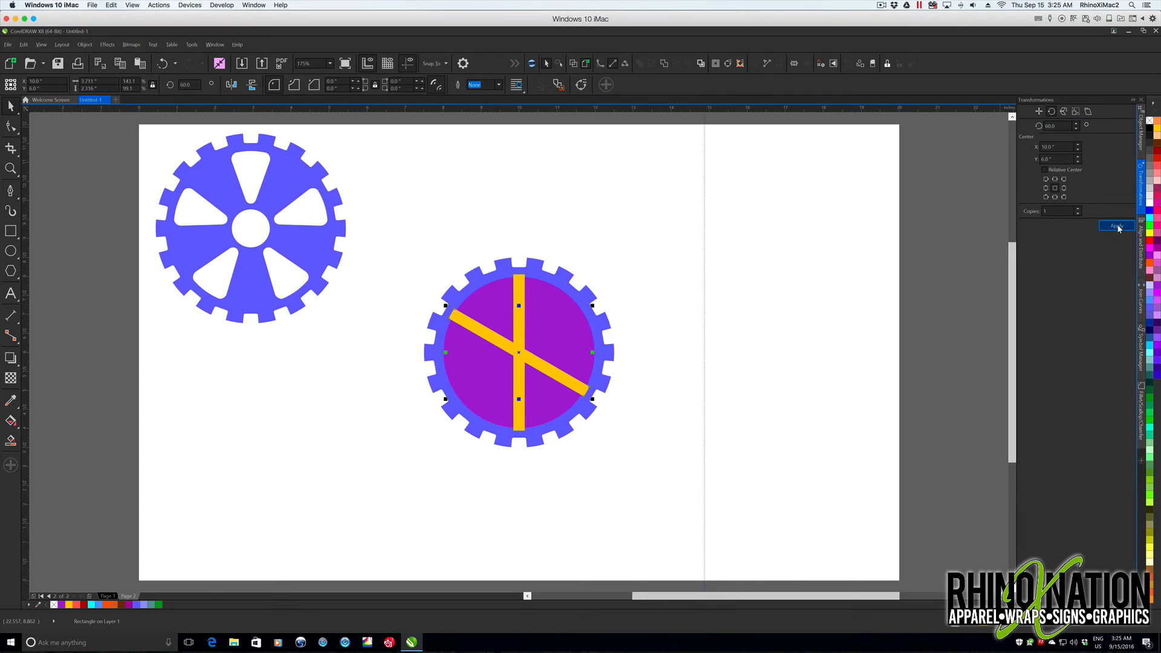
pyautogui.click(1118, 226)
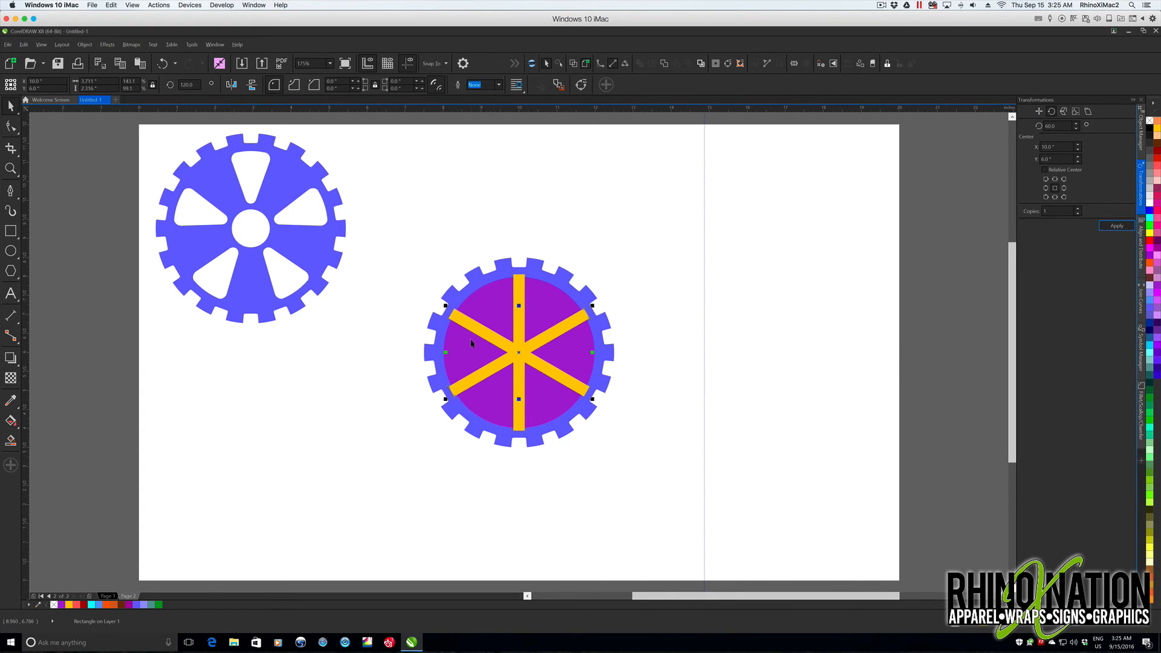
pyautogui.click(912, 276)
# - Place the "center knockout" symbol, revert it to an object and center it on the spokes
pyautogui.click(1141, 349)
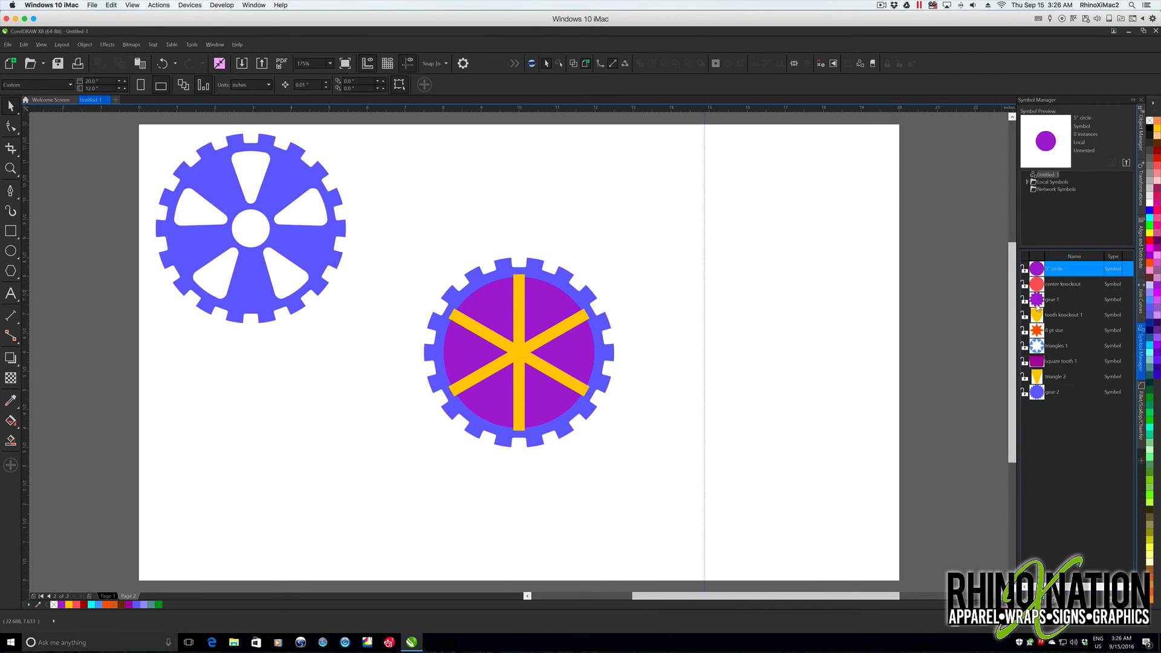
pyautogui.moveTo(1038, 288); pyautogui.dragTo(786, 336)
pyautogui.rightClick(786, 336)
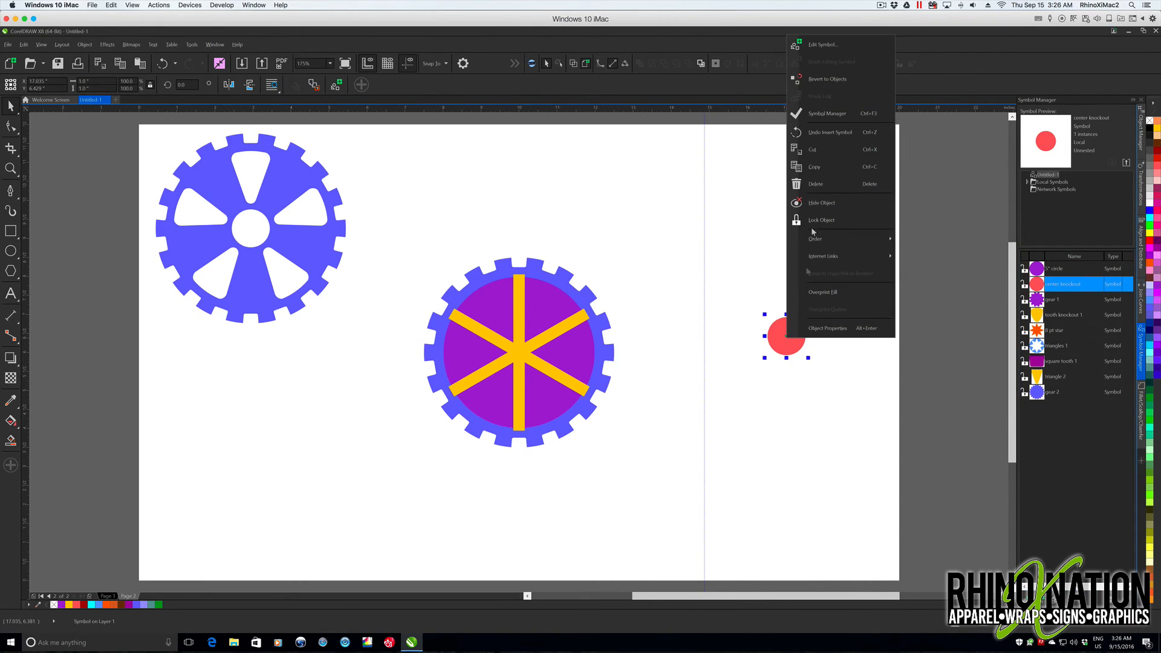
pyautogui.click(823, 73)
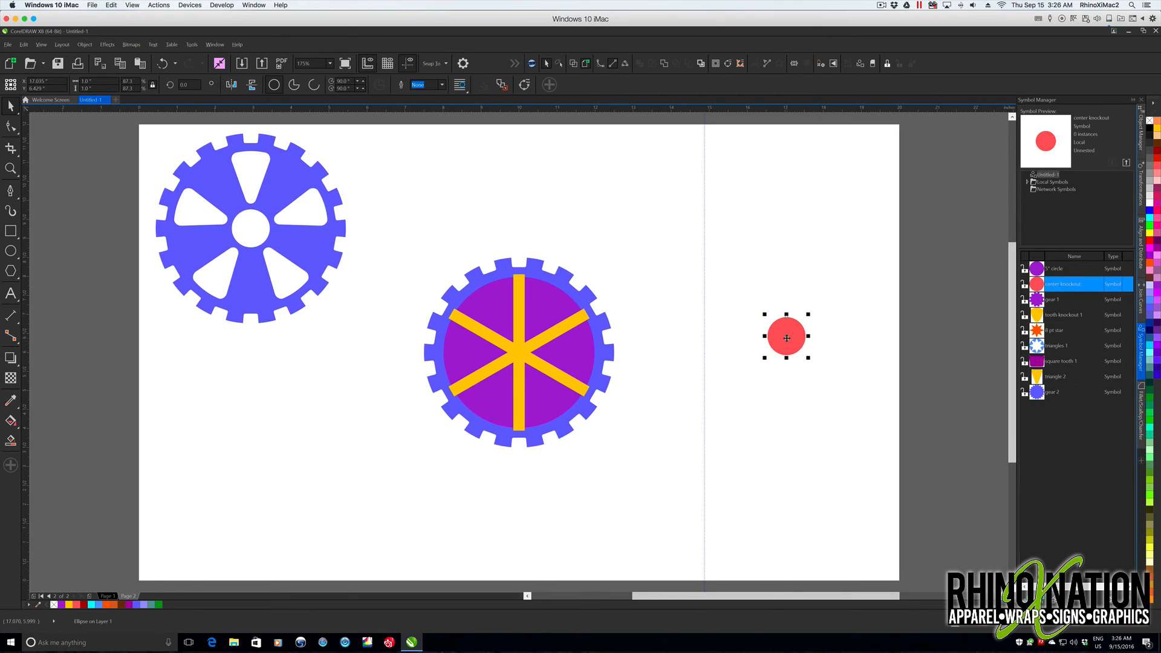
pyautogui.press('p')
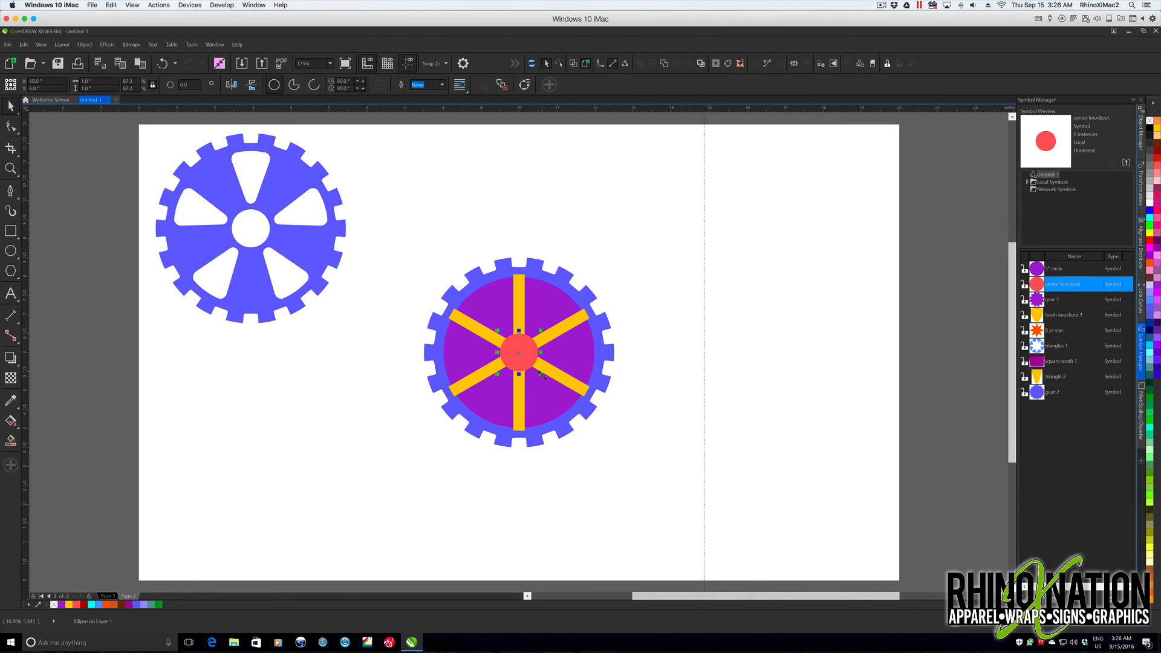
# - Enlarge the red center circle about its center and set its diameter to 2"
pyautogui.moveTo(540, 374); pyautogui.dragTo(564, 397)
pyautogui.moveTo(562, 395); pyautogui.dragTo(561, 394)
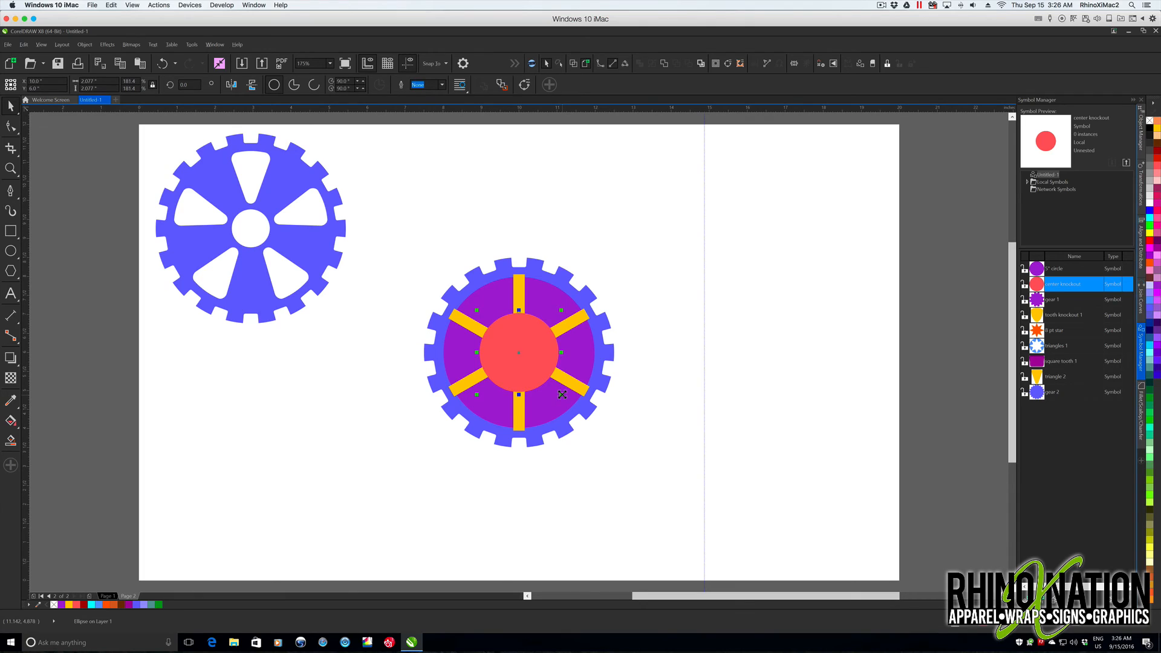
pyautogui.click(90, 81)
pyautogui.write('2')
pyautogui.press('Return')
# - Select the three yellow bars with the red center circle and weld them into one shape
pyautogui.keyDown('shift'); pyautogui.click(520, 416); pyautogui.keyUp('shift')
pyautogui.keyDown('shift'); pyautogui.click(460, 385); pyautogui.keyUp('shift')
pyautogui.moveTo(502, 333); pyautogui.dragTo(722, 333)
pyautogui.hotkey('ctrl', 'z')
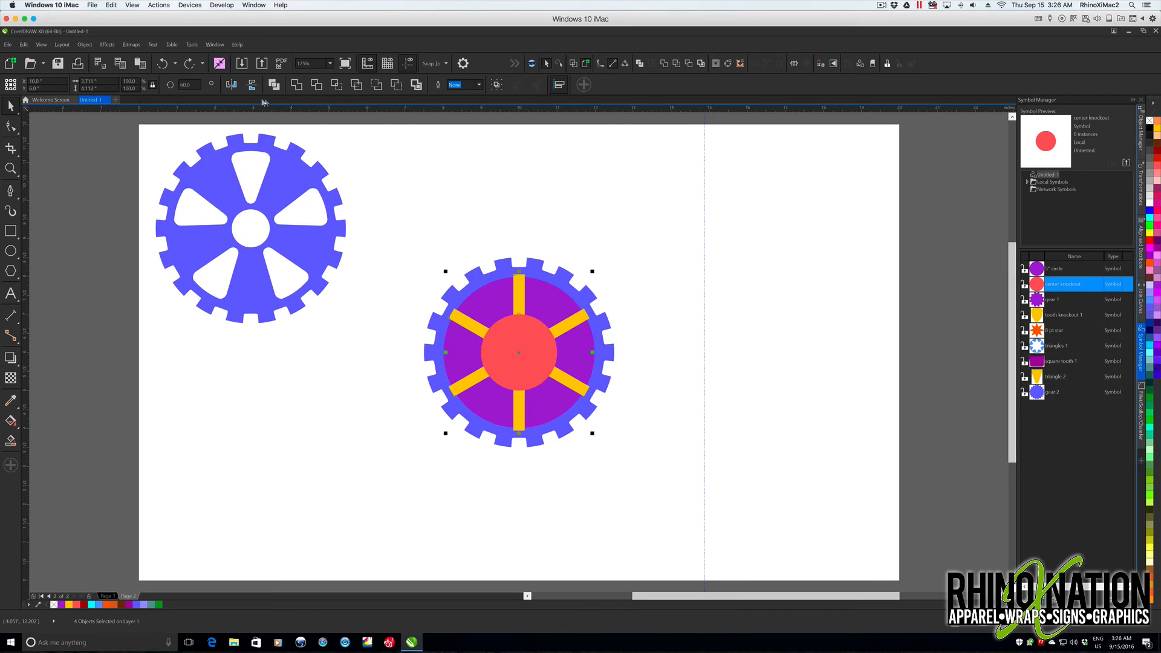
pyautogui.click(299, 87)
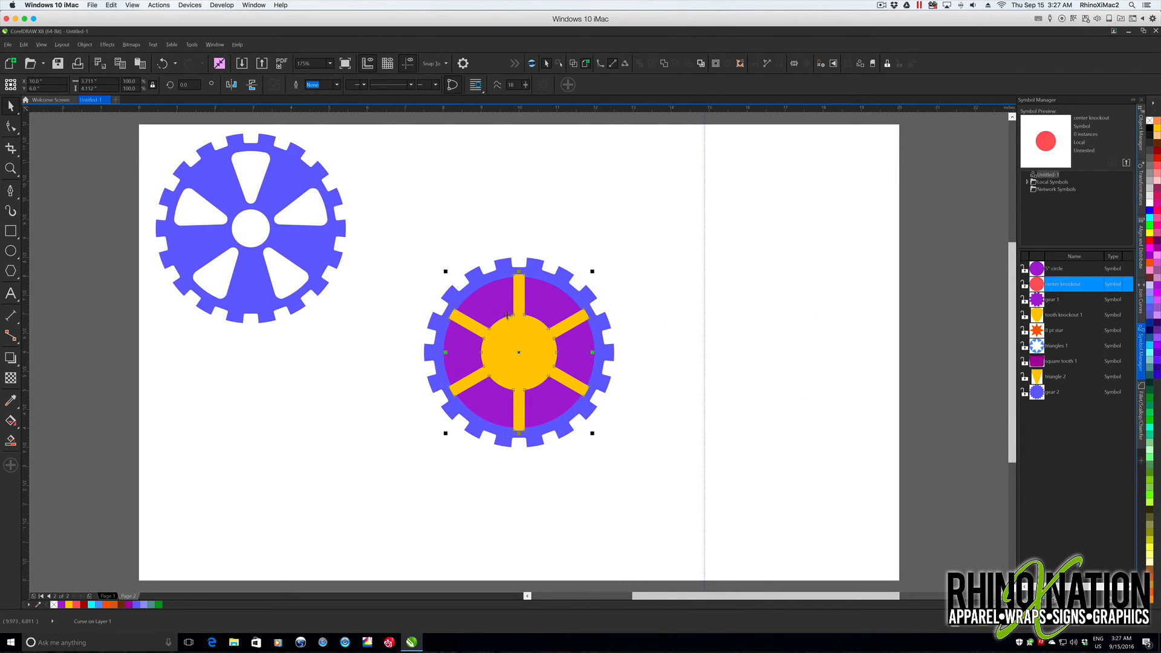
# - Cut the welded yellow spoke shape out of the purple circle using Back Minus Front
pyautogui.keyDown('shift'); pyautogui.click(489, 302); pyautogui.keyUp('shift')
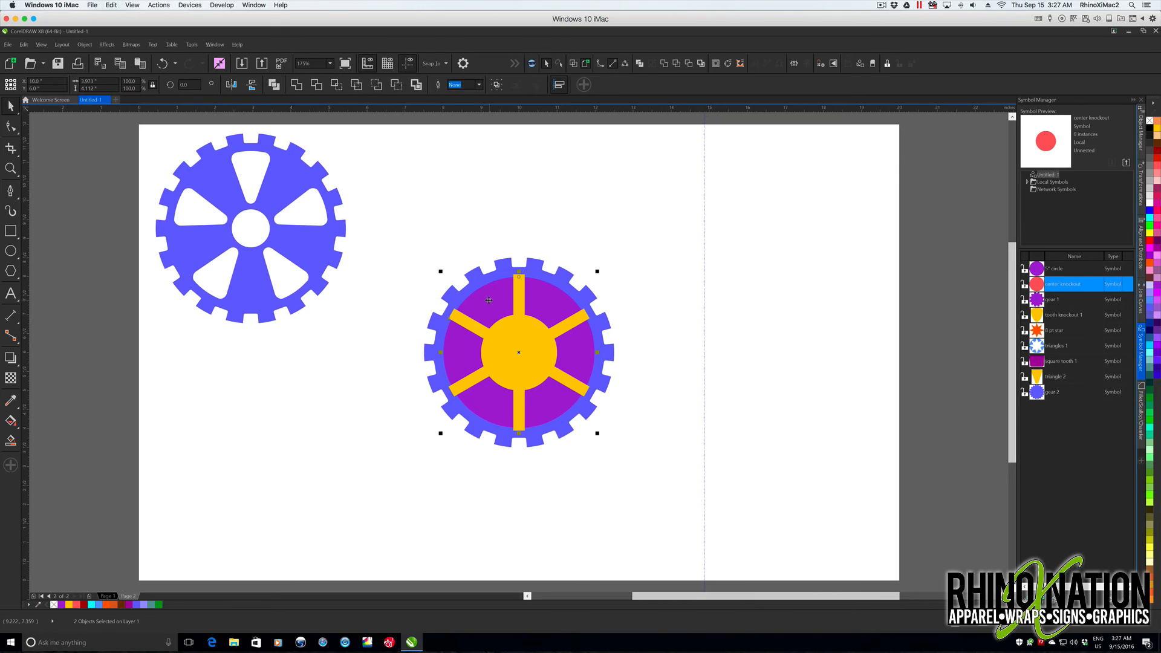
pyautogui.click(396, 85)
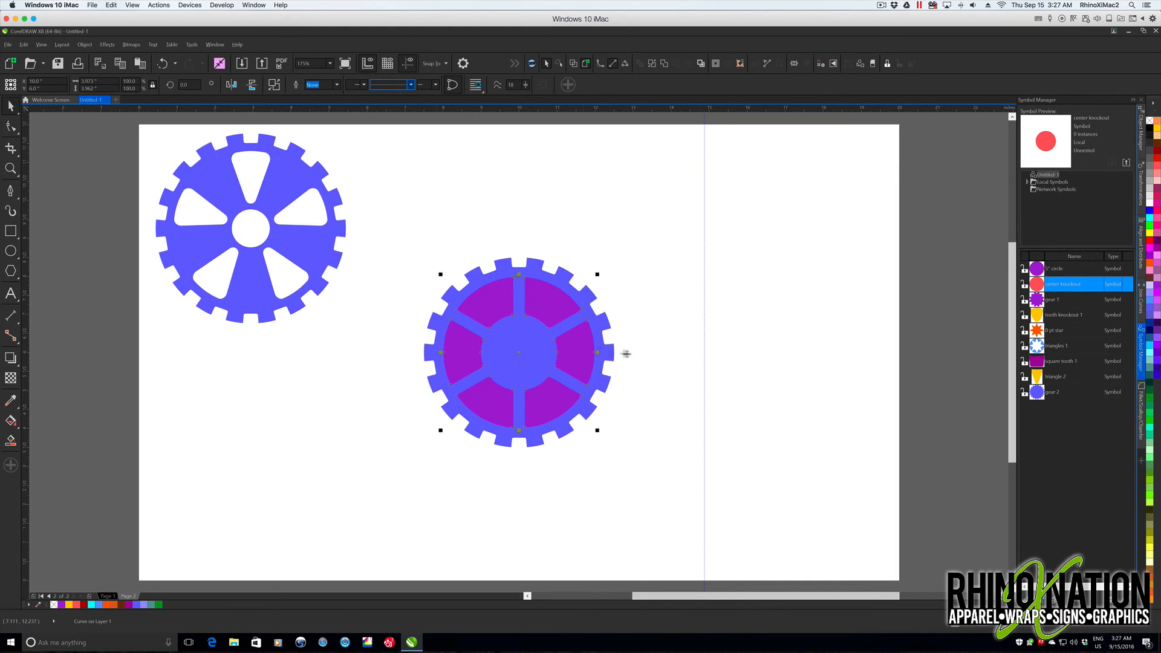
pyautogui.click(736, 393)
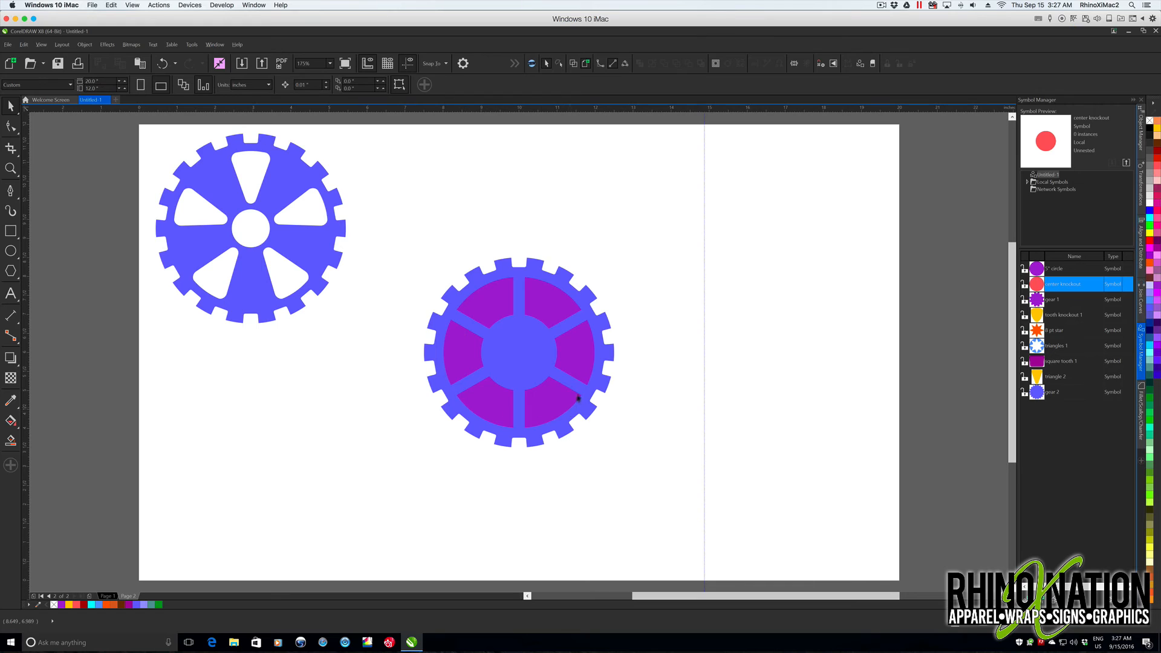
# - Fill the six purple cutout segments with yellow and open the Fillet/Scallop/Chamfer settings
pyautogui.click(480, 312)
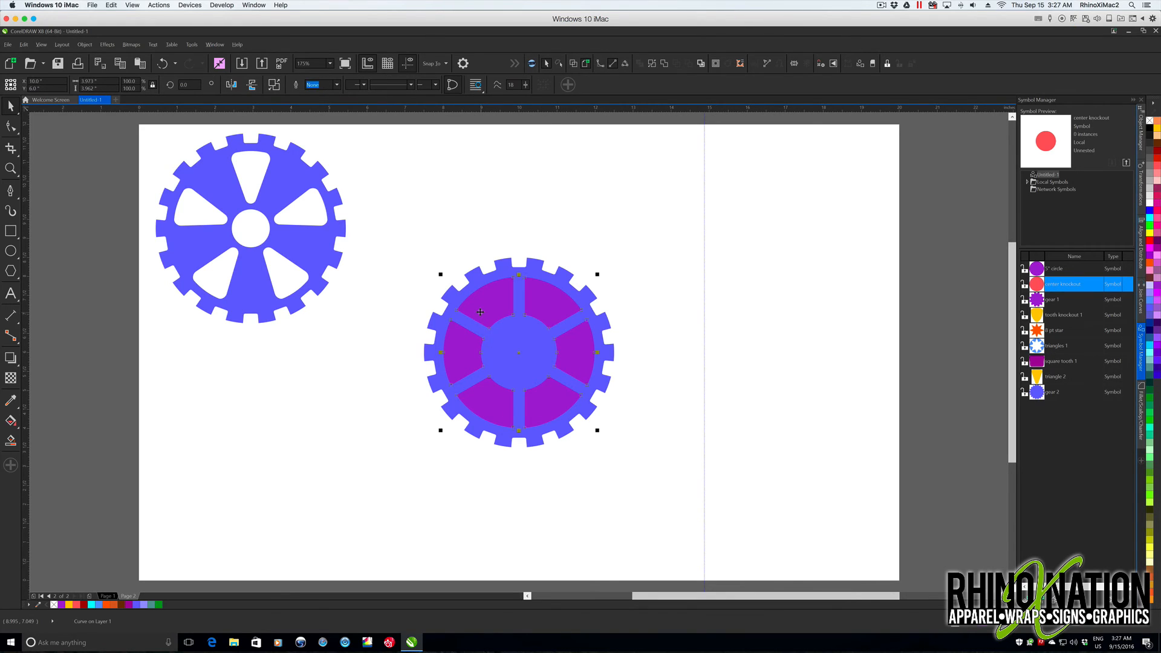
pyautogui.click(1142, 417)
pyautogui.scroll(3, 527, 278)
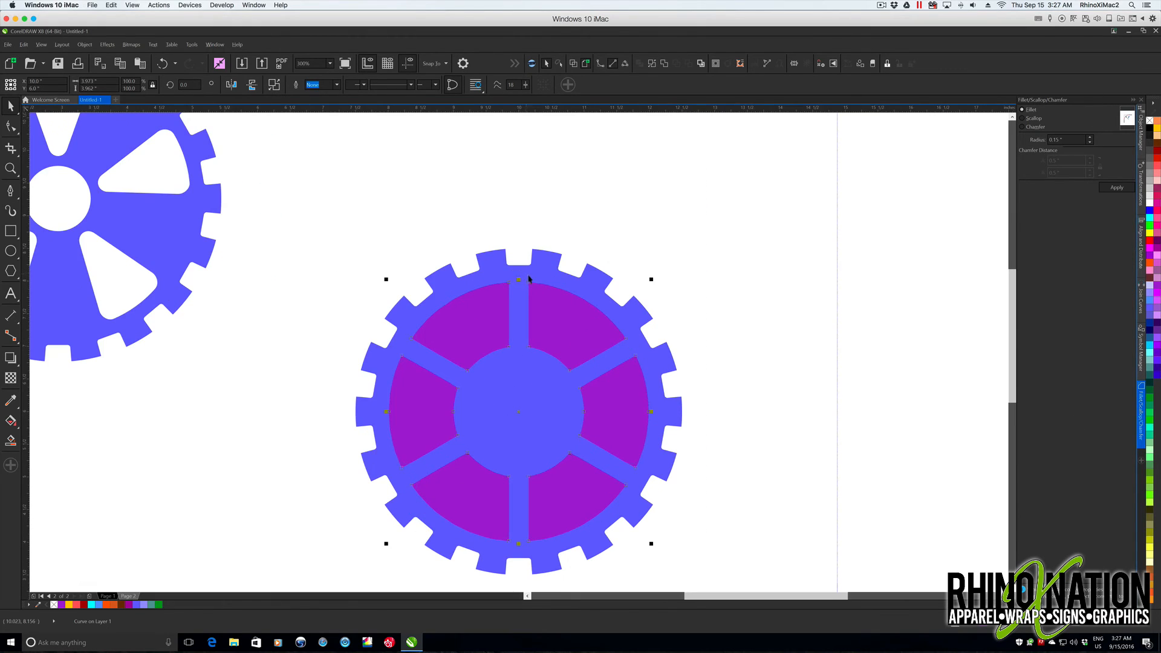
pyautogui.click(1157, 129)
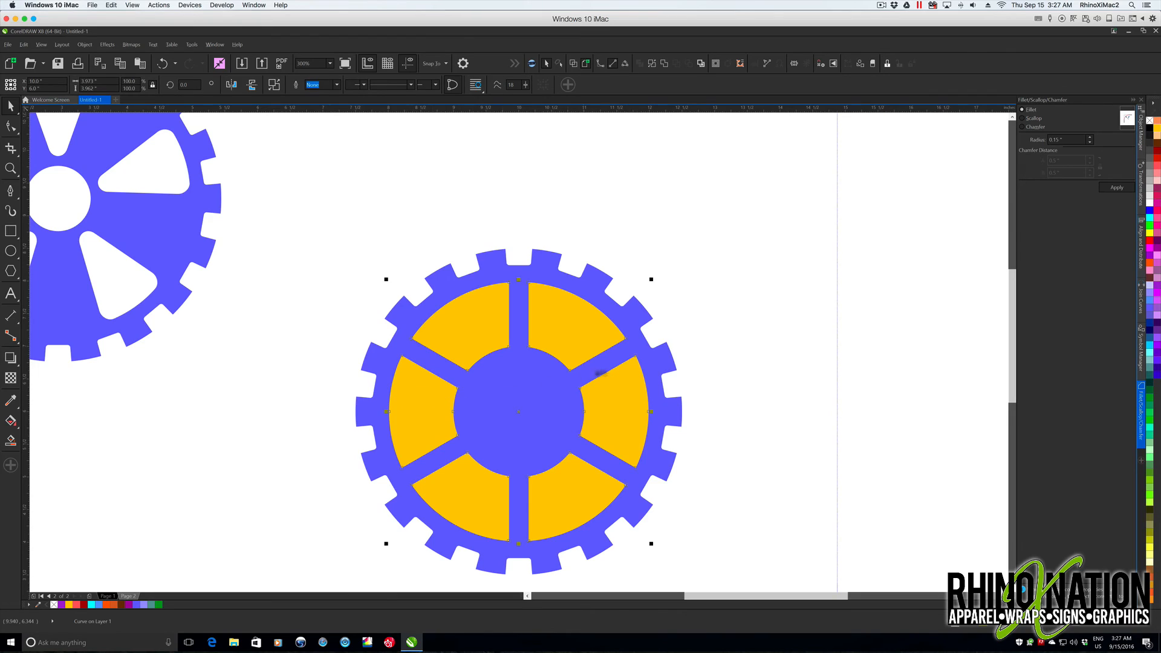
# - Fillet the corners of the six yellow segments with a 0.18" radius
pyautogui.doubleClick(1059, 140)
pyautogui.write('18')
pyautogui.press('Tab')
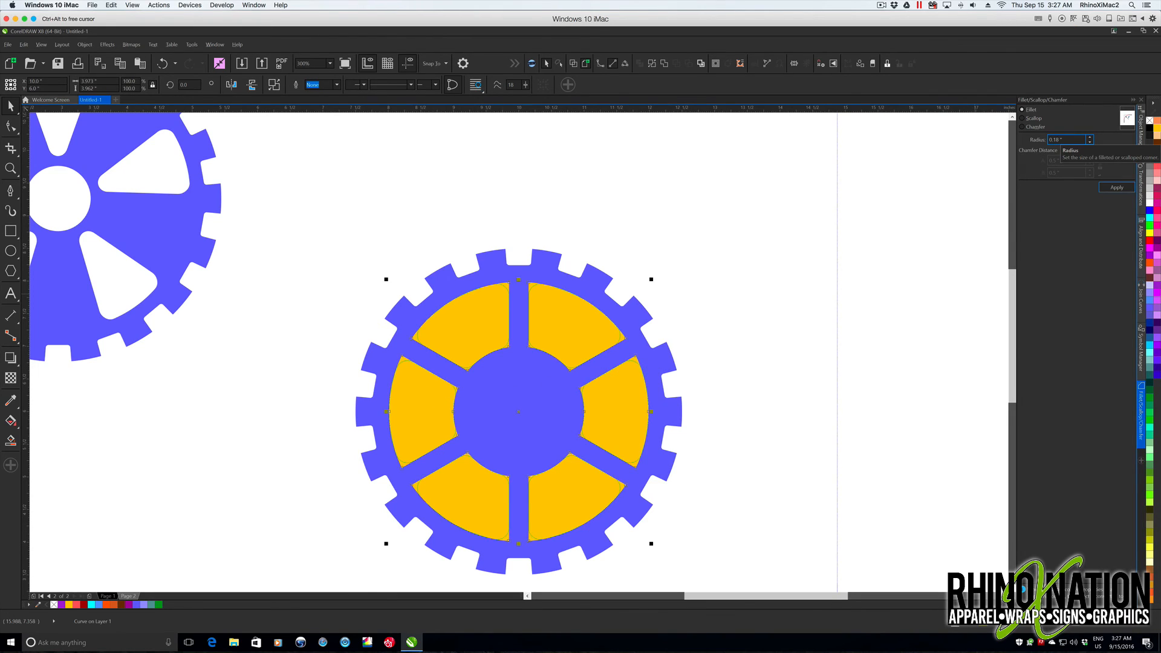
pyautogui.scroll(3, 496, 347)
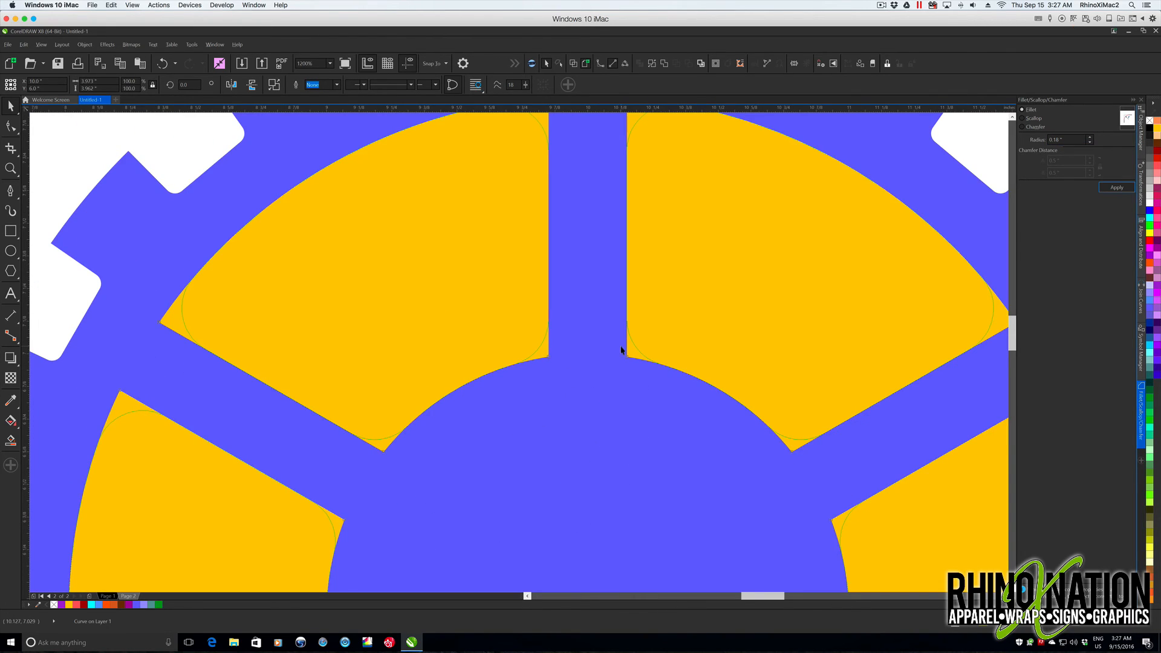
pyautogui.scroll(-5, 621, 349)
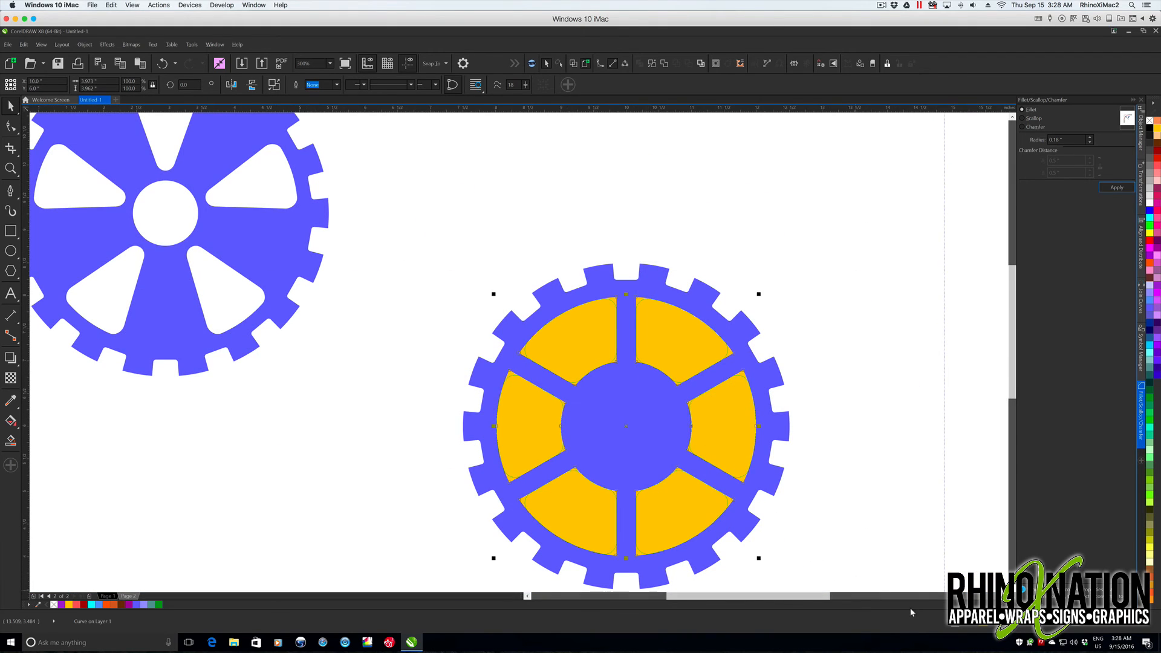
pyautogui.click(1117, 188)
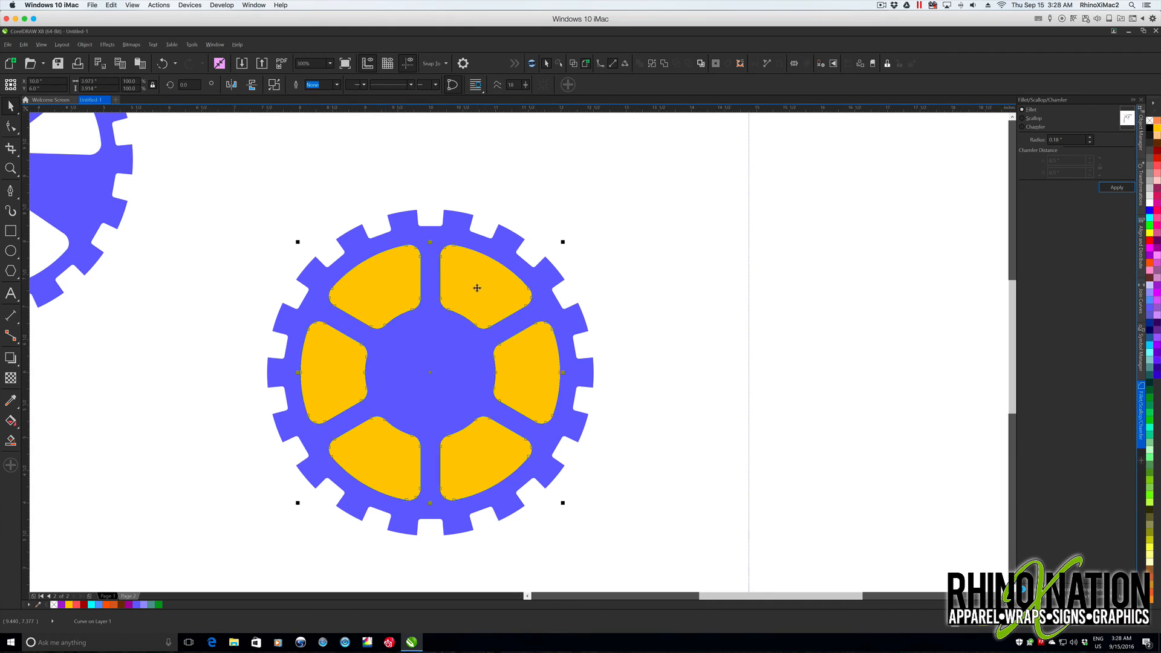
# - Save the filleted yellow segments as a new symbol named "squares 1"
pyautogui.click(1141, 347)
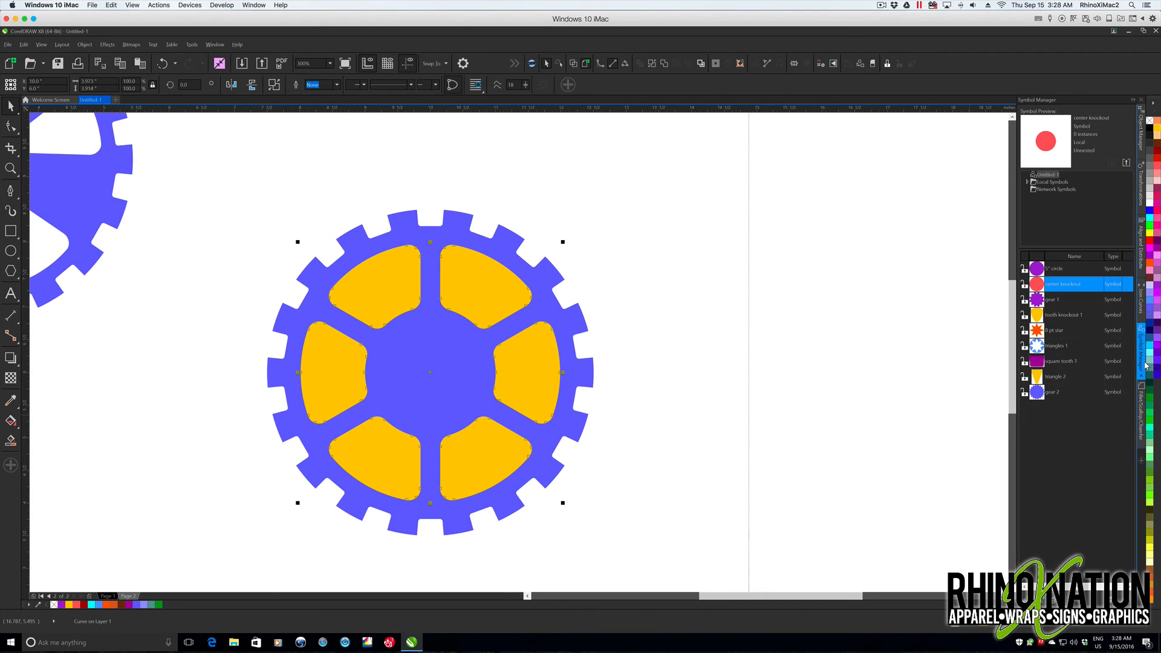
pyautogui.moveTo(493, 288); pyautogui.dragTo(1047, 431)
pyautogui.write('re')
pyautogui.write('uares')
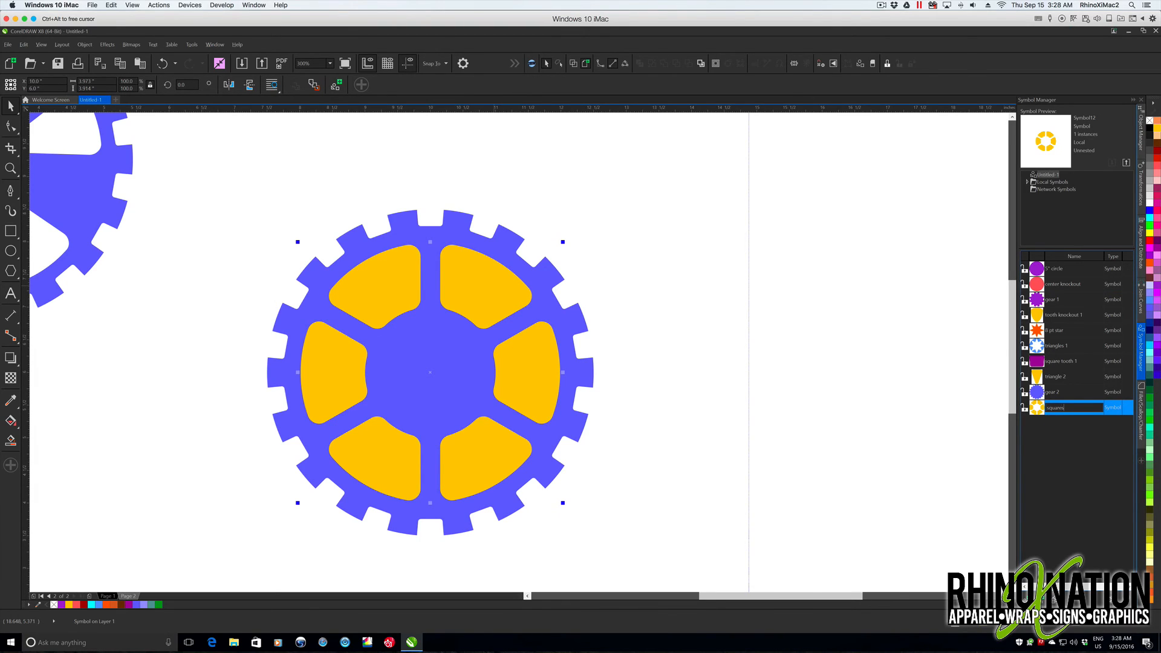
pyautogui.write(' 1')
pyautogui.press('Return')
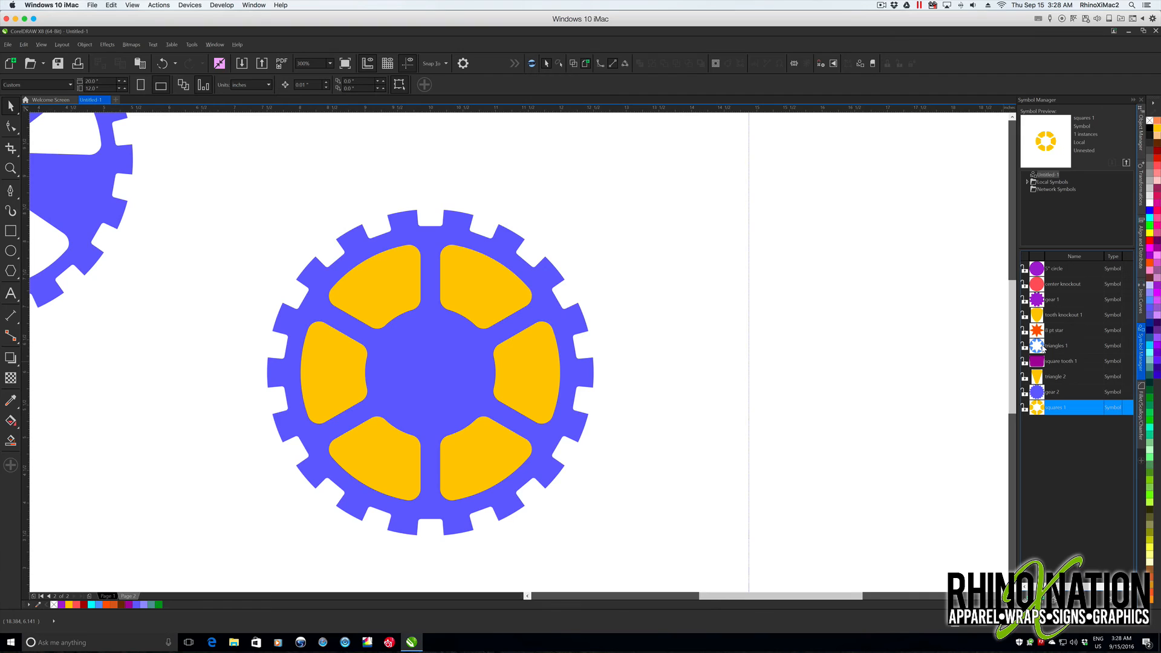
# - Place the "center knockout" symbol at the gear's center, revert it to an object and set its diameter to 1.25"
pyautogui.click(1063, 284)
pyautogui.moveTo(530, 355); pyautogui.dragTo(426, 366)
pyautogui.rightClick(442, 365)
pyautogui.click(465, 107)
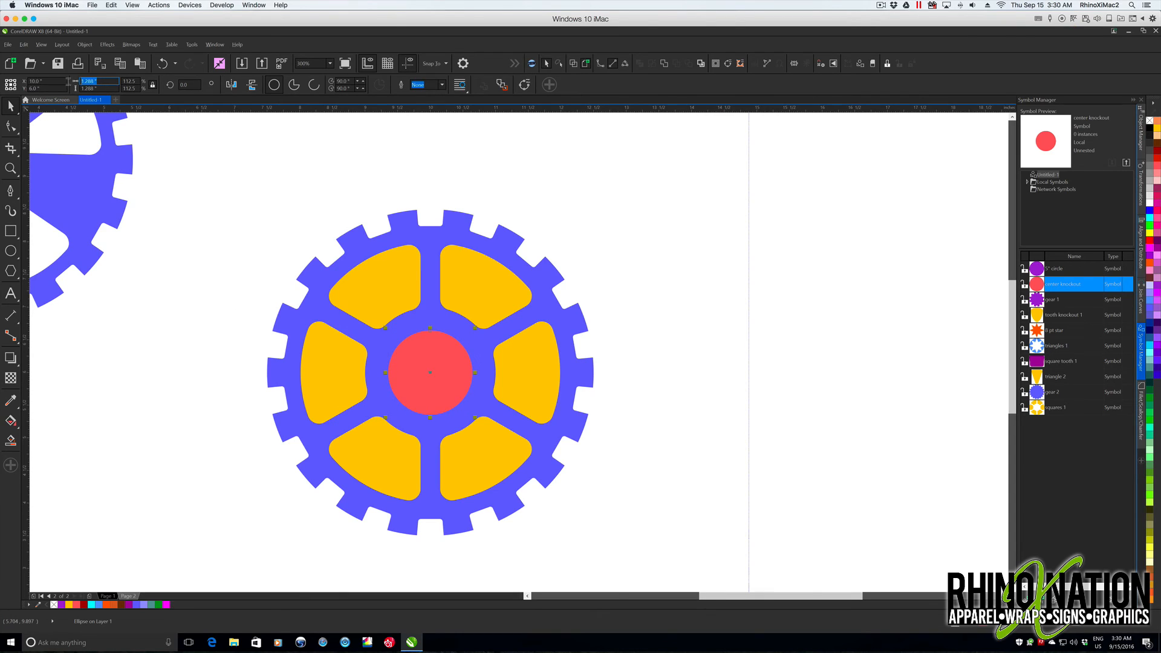
pyautogui.write('1.2')
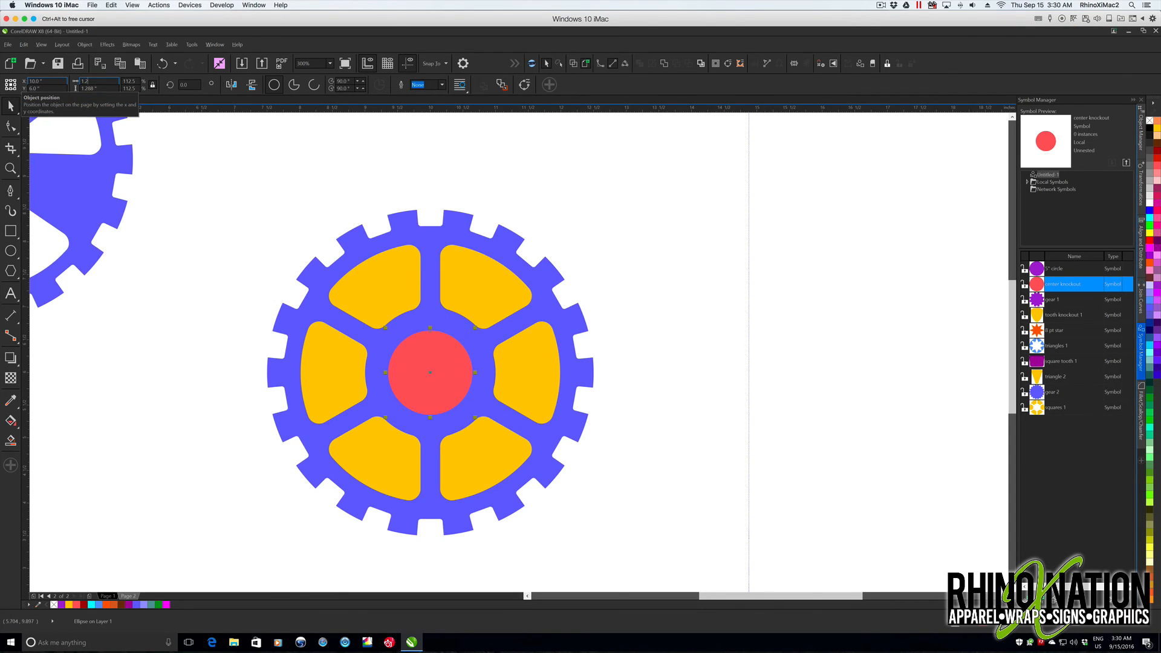
pyautogui.write('5')
pyautogui.press('Return')
# - Revert the yellow "squares 1" symbol on the gear to objects
pyautogui.moveTo(222, 164); pyautogui.dragTo(660, 557)
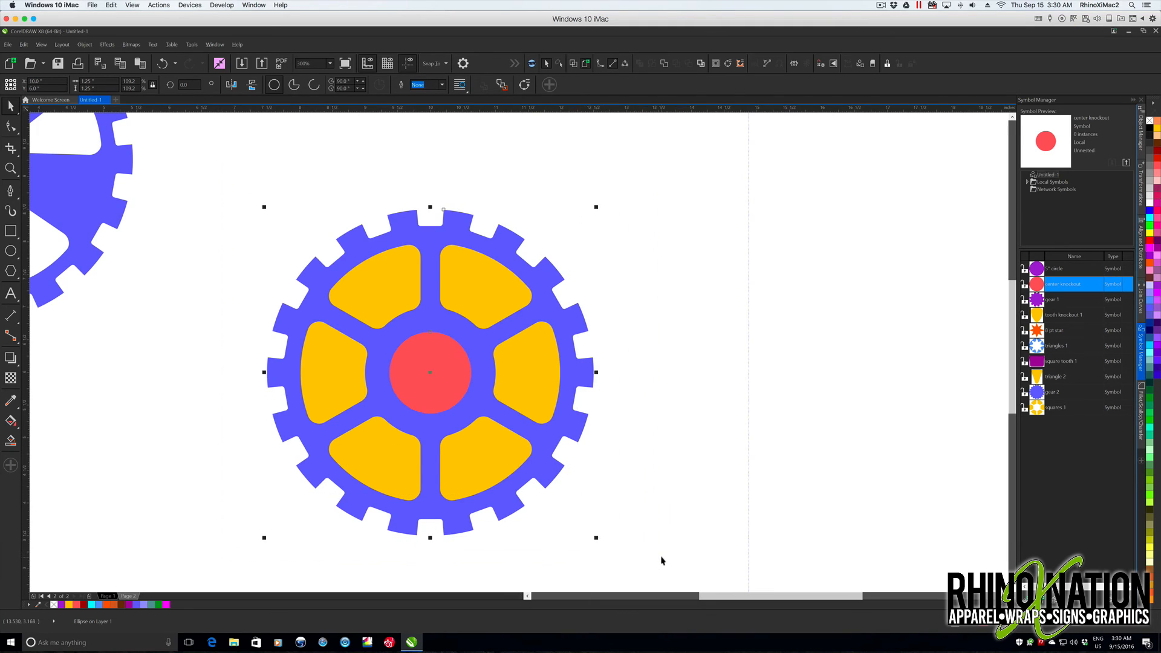
pyautogui.click(416, 355)
pyautogui.rightClick(417, 355)
pyautogui.click(543, 346)
pyautogui.rightClick(542, 345)
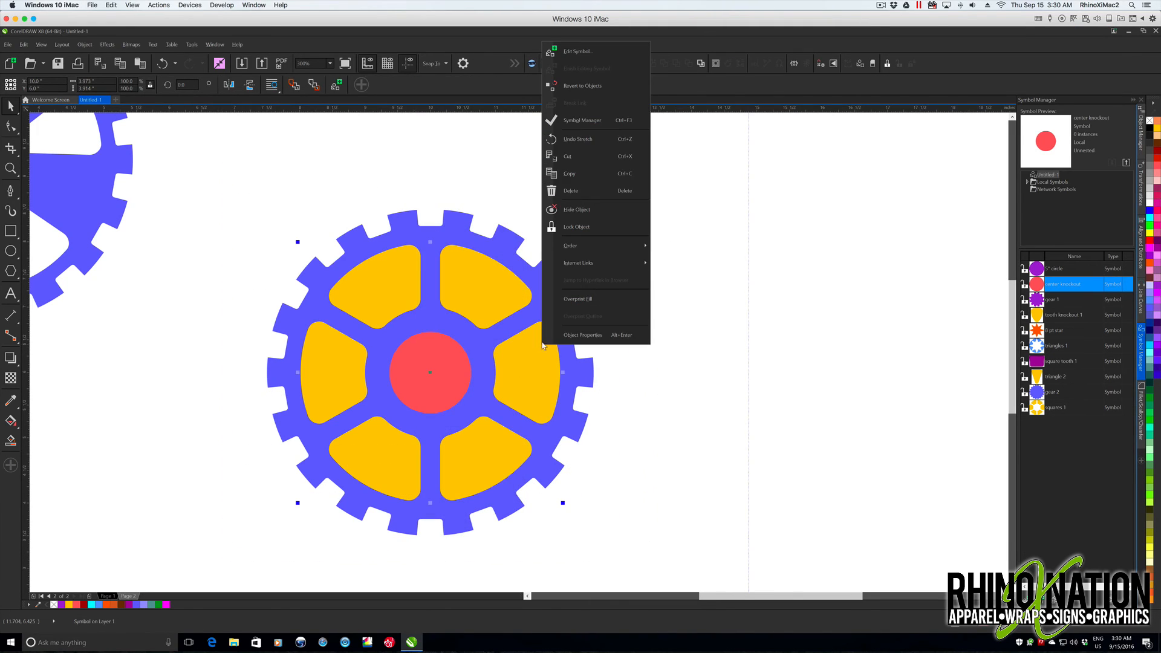
pyautogui.click(579, 86)
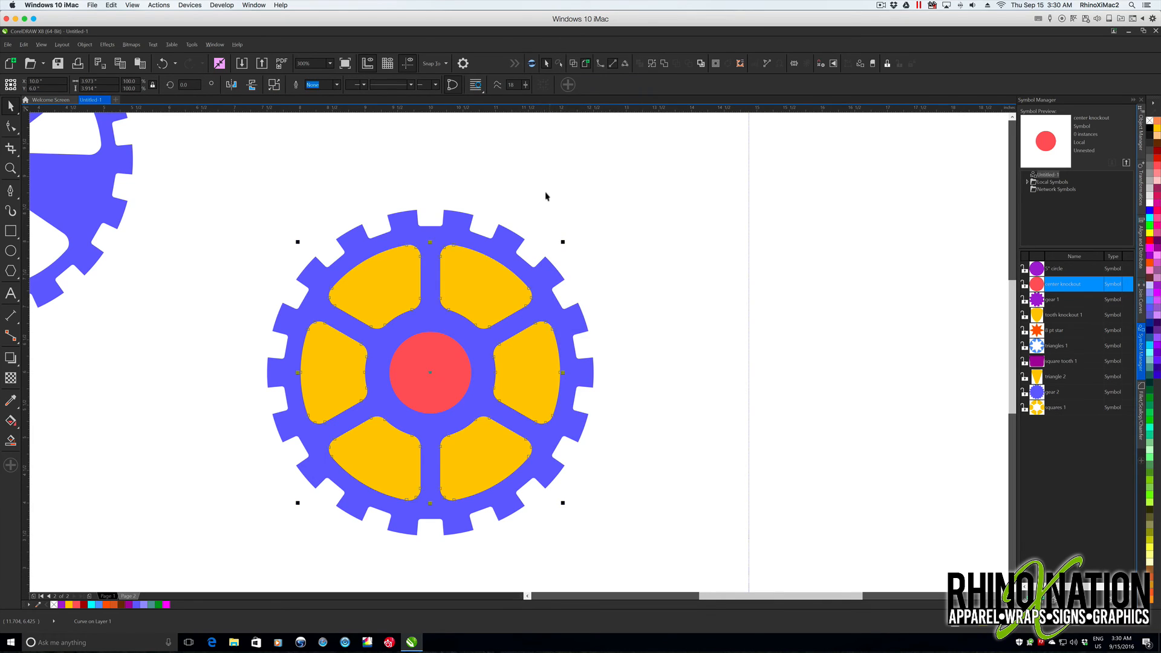
# - Select the blue gear, yellow segments and red circle, and cut the openings with Back Minus Front
pyautogui.click(512, 232)
pyautogui.scroll(-2, 375, 230)
pyautogui.moveTo(216, 116); pyautogui.dragTo(690, 553)
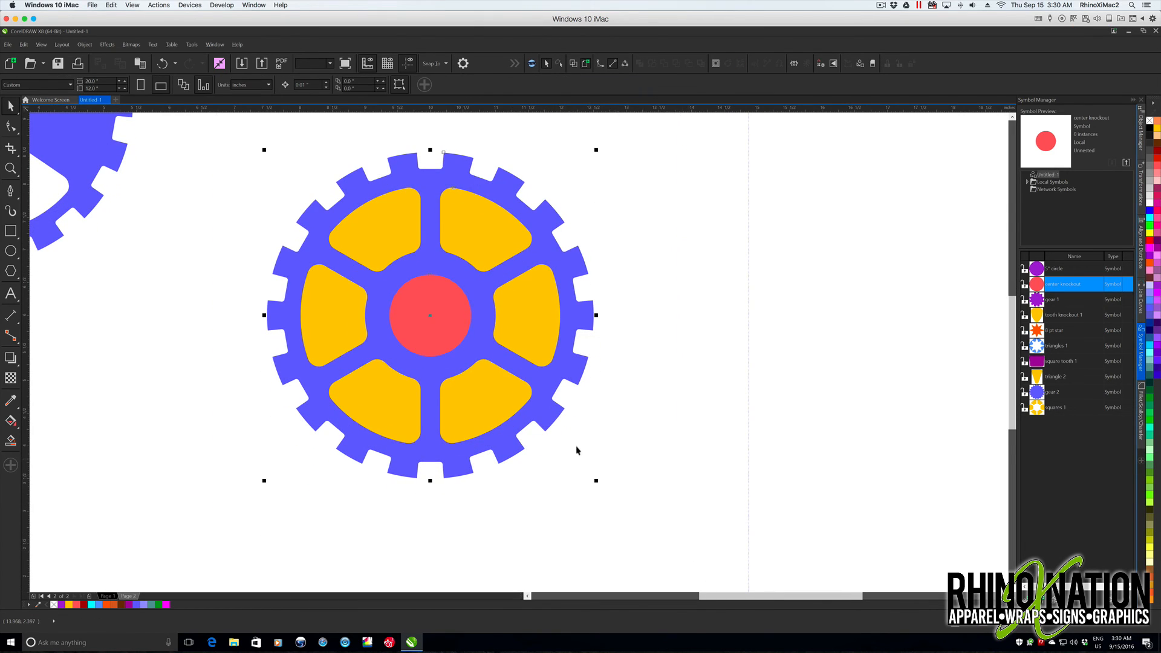
pyautogui.click(397, 86)
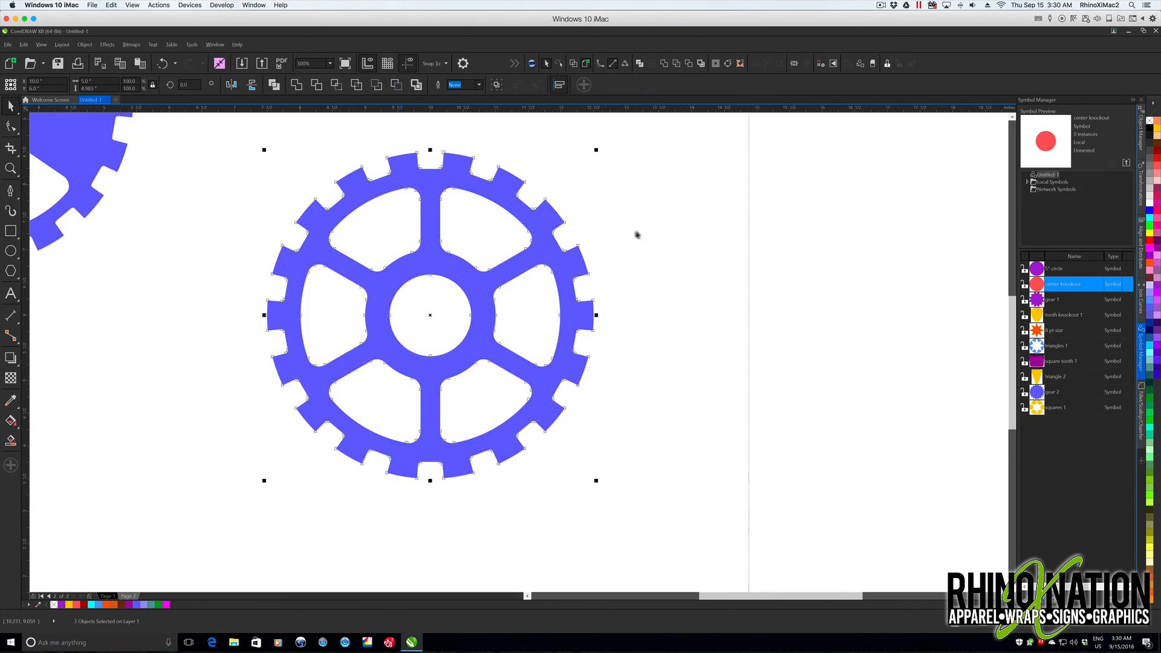
pyautogui.click(620, 218)
pyautogui.scroll(2, 427, 300)
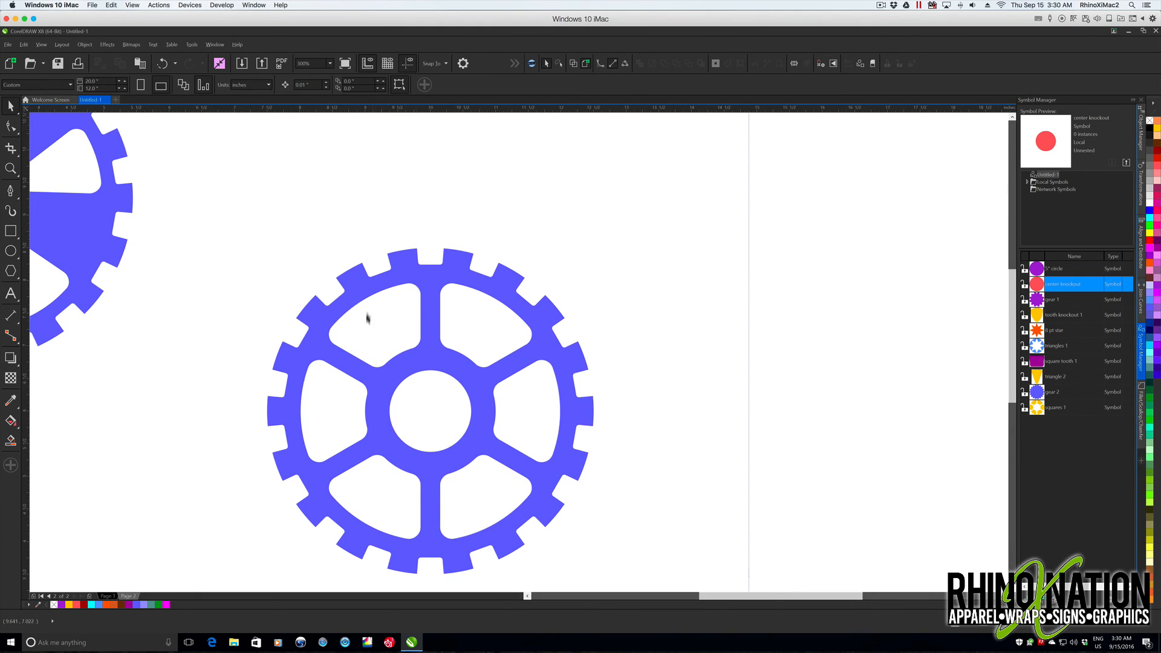
# - Arrange the five-cutout gear and the six-spoke gear side by side near the middle of the page
pyautogui.moveTo(590, 378); pyautogui.dragTo(895, 238)
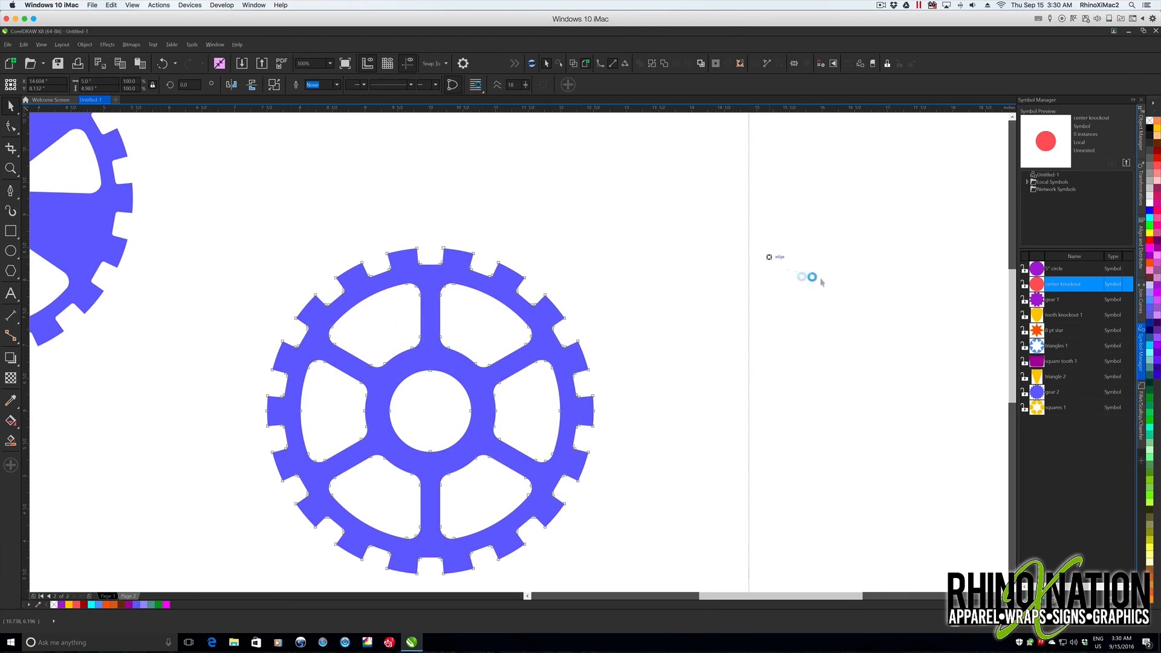
pyautogui.hotkey('shift', 'F4')
pyautogui.moveTo(293, 251); pyautogui.dragTo(458, 378)
pyautogui.moveTo(676, 292); pyautogui.dragTo(626, 387)
pyautogui.click(601, 243)
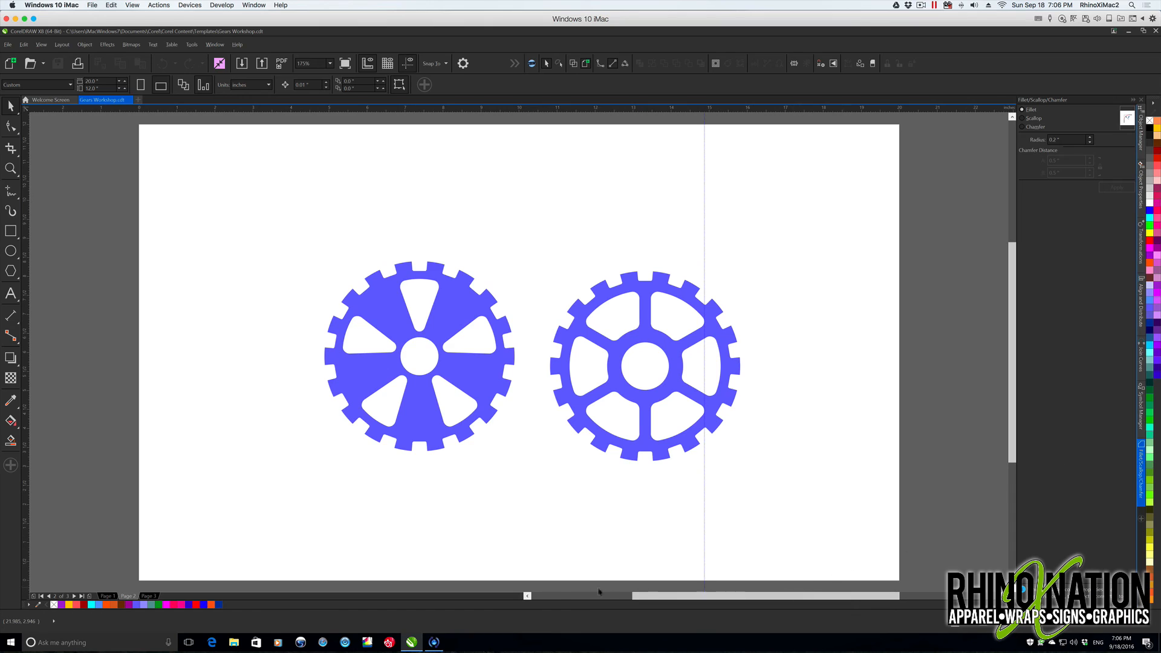
# - Review the purple gear variations on page 1 and return to the blue gears on page 2
pyautogui.click(107, 596)
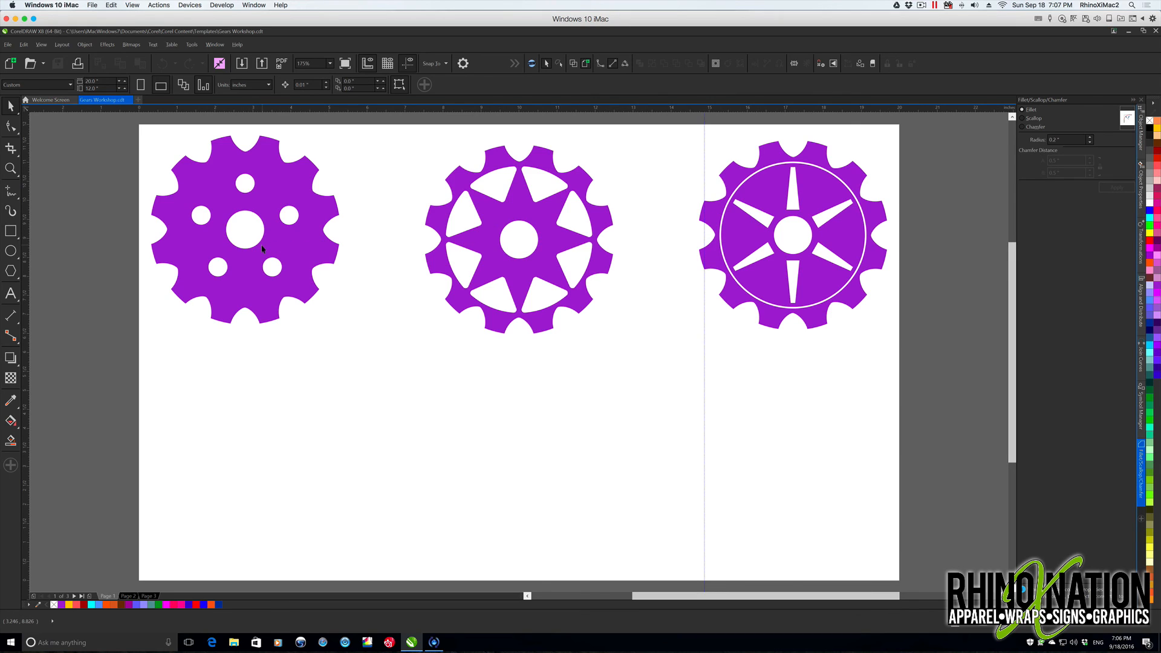
pyautogui.click(128, 596)
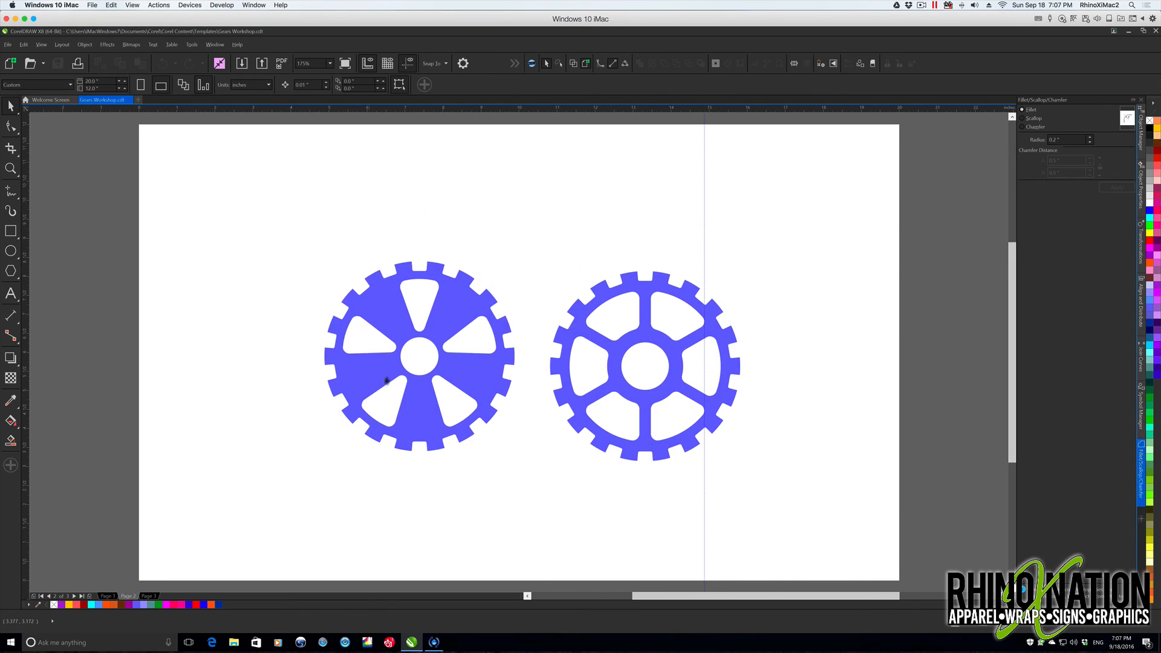